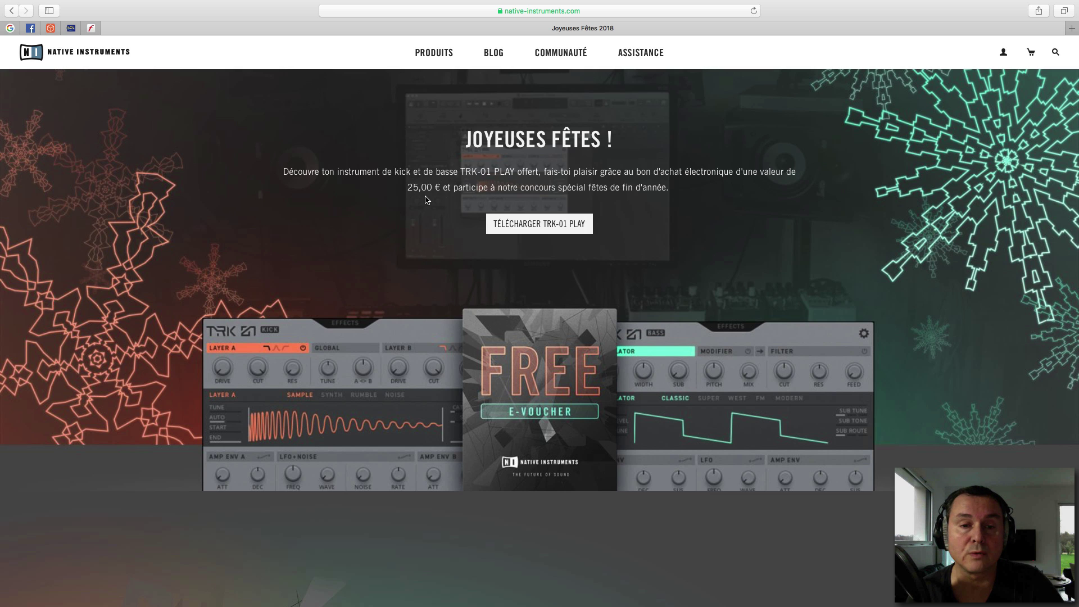
- Review the holiday page's TRK-01 PLAY download, 25,00 € voucher and year-end contest sections
scroll(928, 354, down, 15)
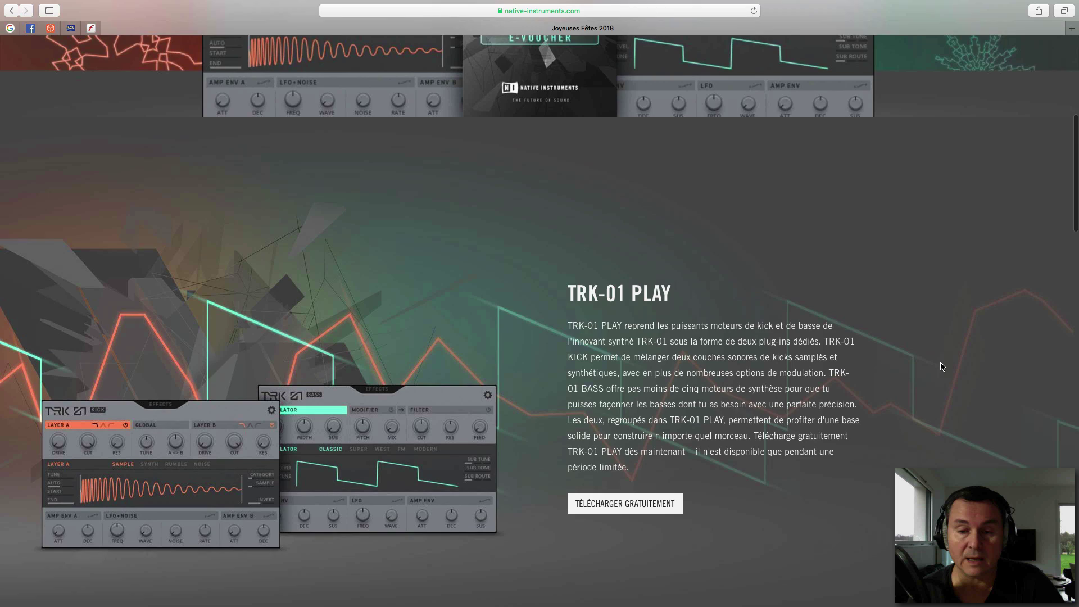
scroll(944, 366, down, 7)
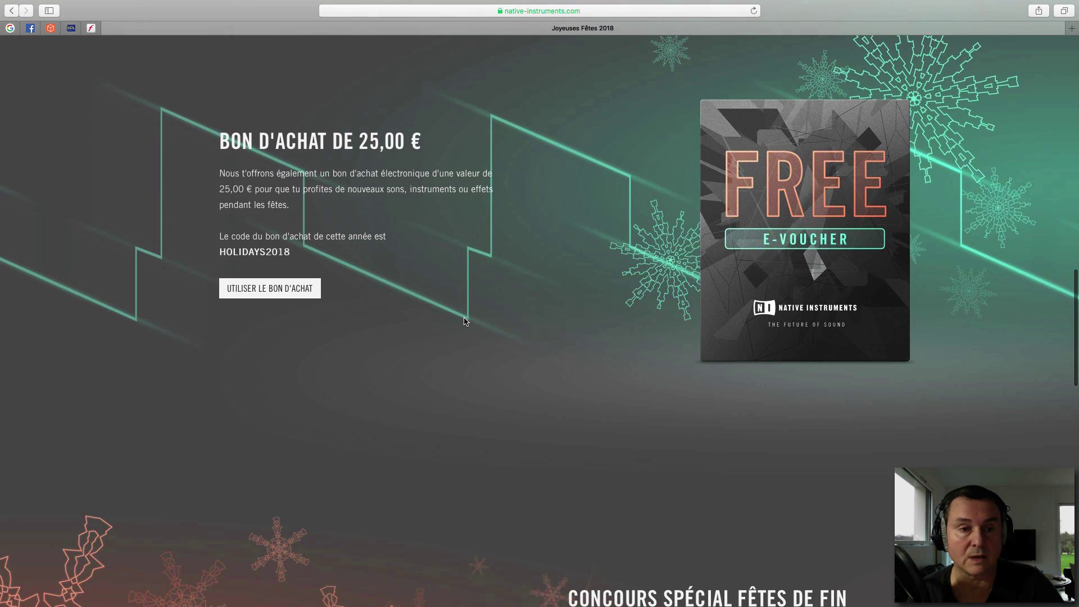
scroll(455, 353, down, 10)
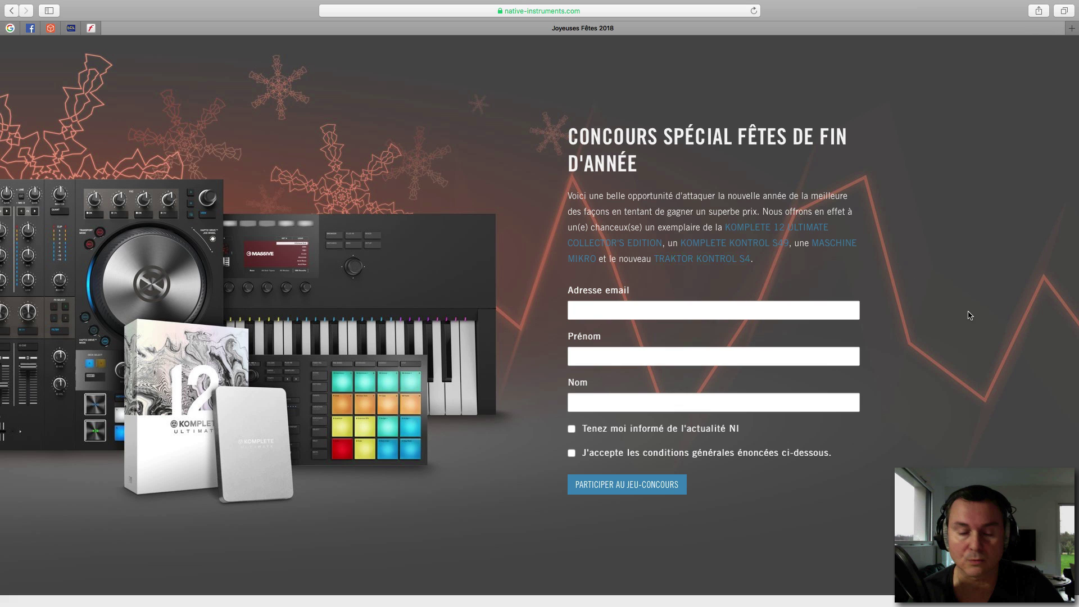
scroll(969, 316, up, 15)
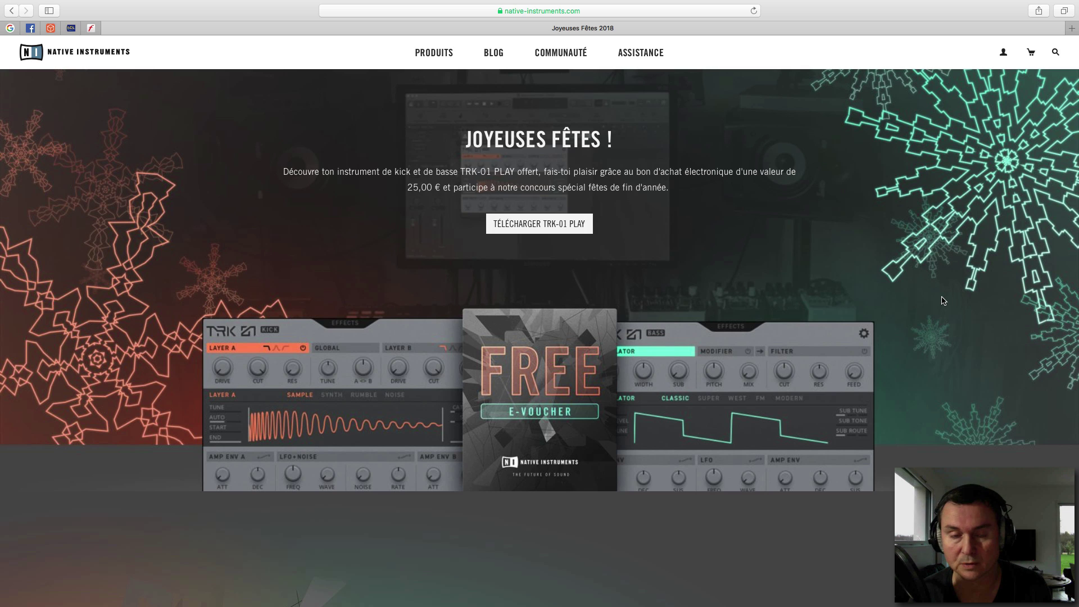
- Switch to Ableton Live, load Reaktor 6 on the first MIDI track and open the TRK-01 Kick.ens ensemble in it
key(super+Tab)
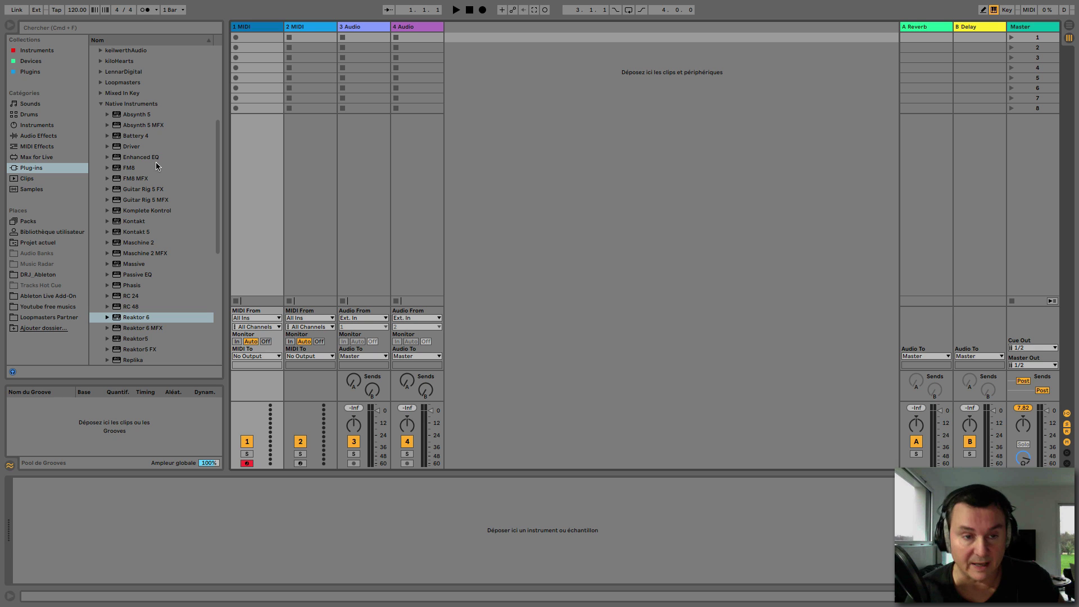
drag(117, 318, 482, 208)
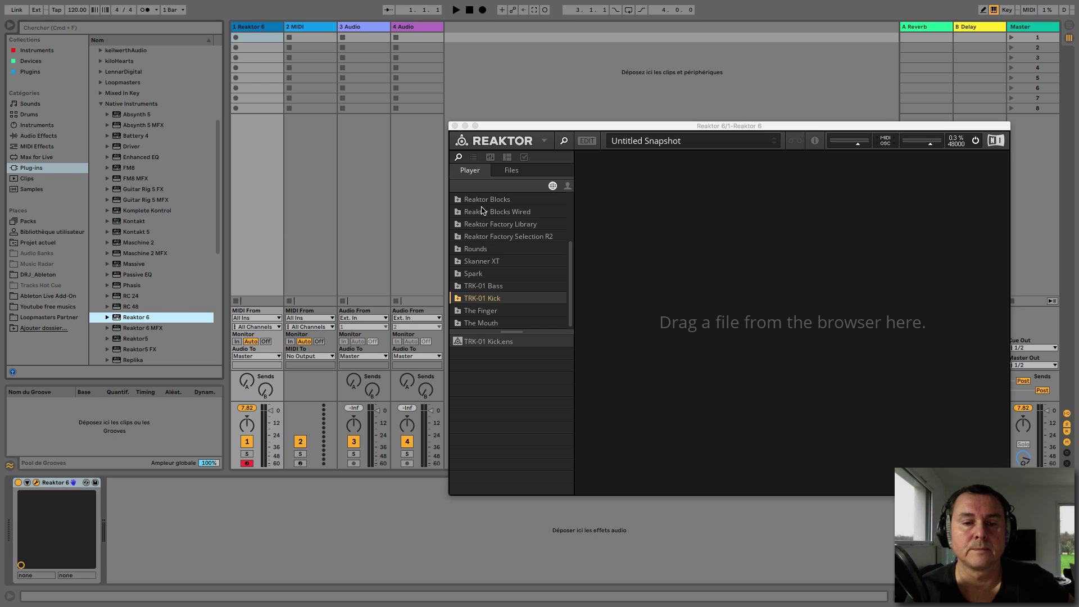
click(483, 286)
click(480, 299)
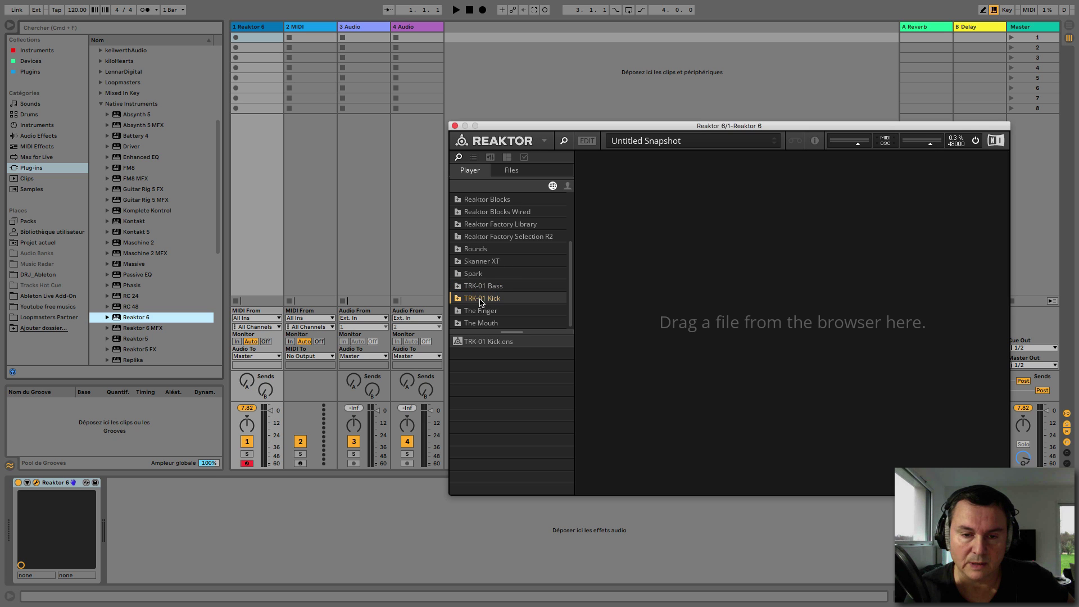
double_click(480, 342)
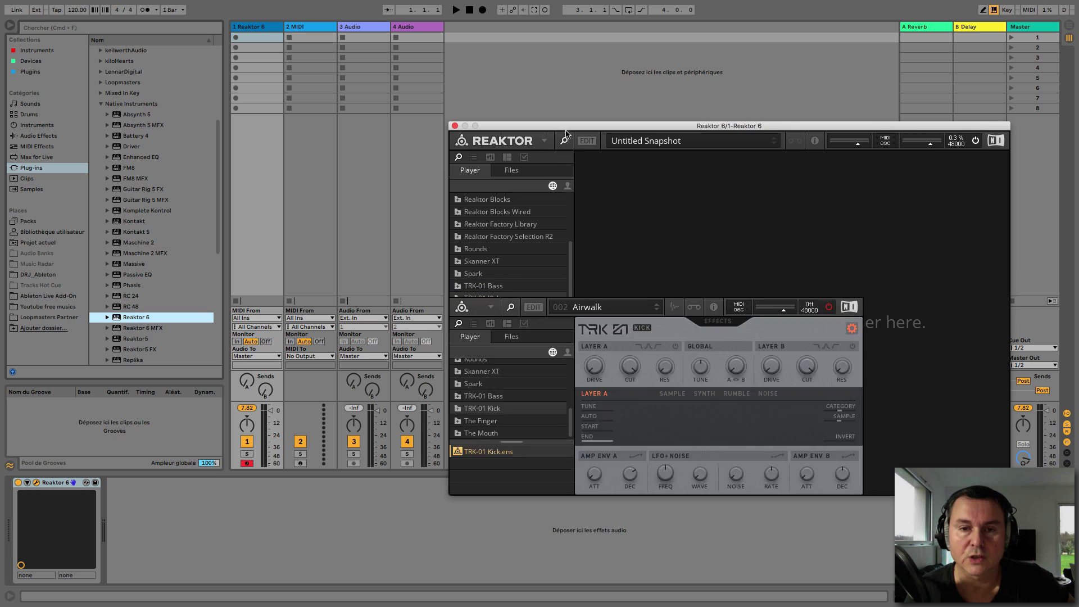
drag(565, 130, 564, 128)
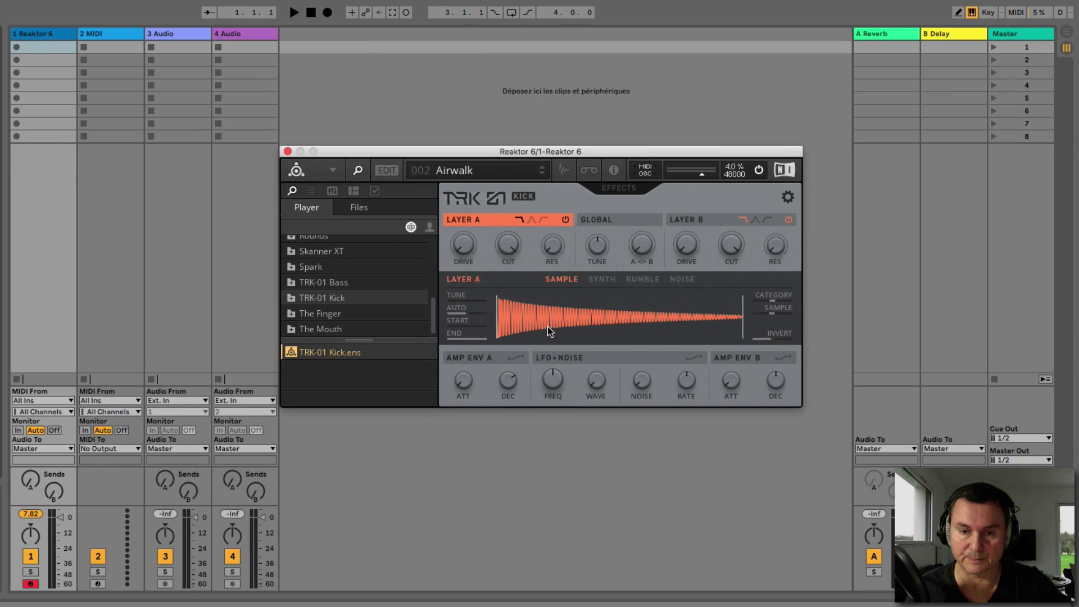
- Browse the kick snapshot banks and audition the Analog ones from INIT - TRK-01 Kick through Linnear Fashion
click(499, 168)
mouse_move(499, 168)
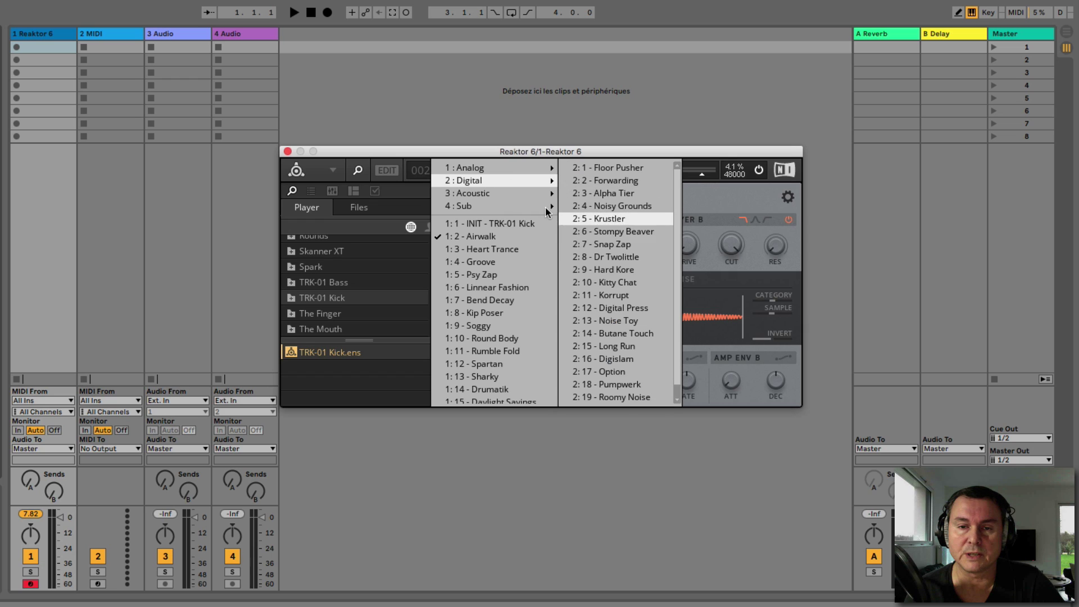
mouse_move(546, 200)
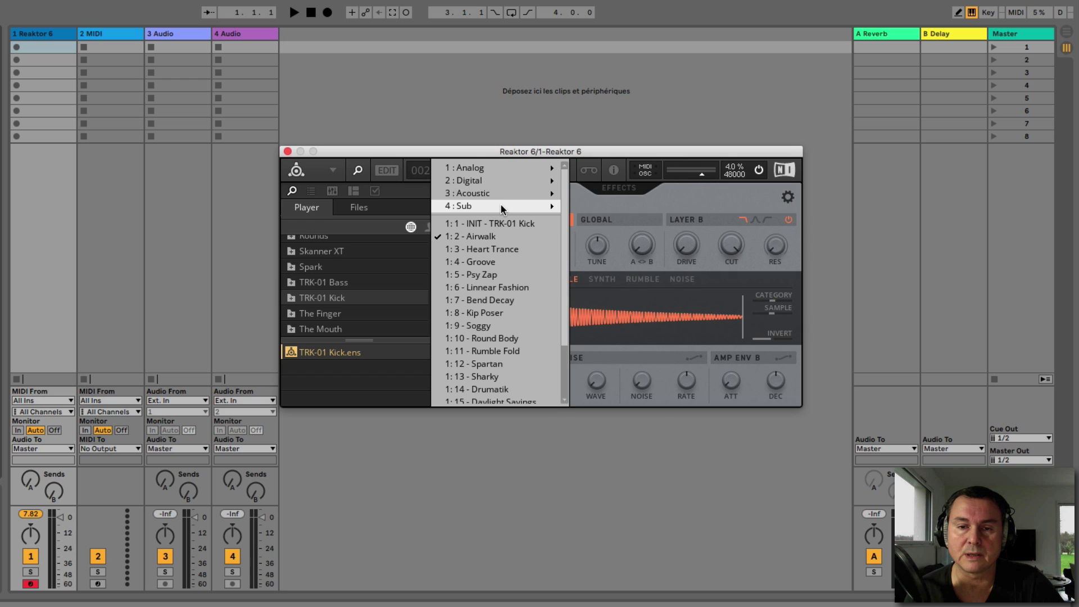
mouse_move(494, 207)
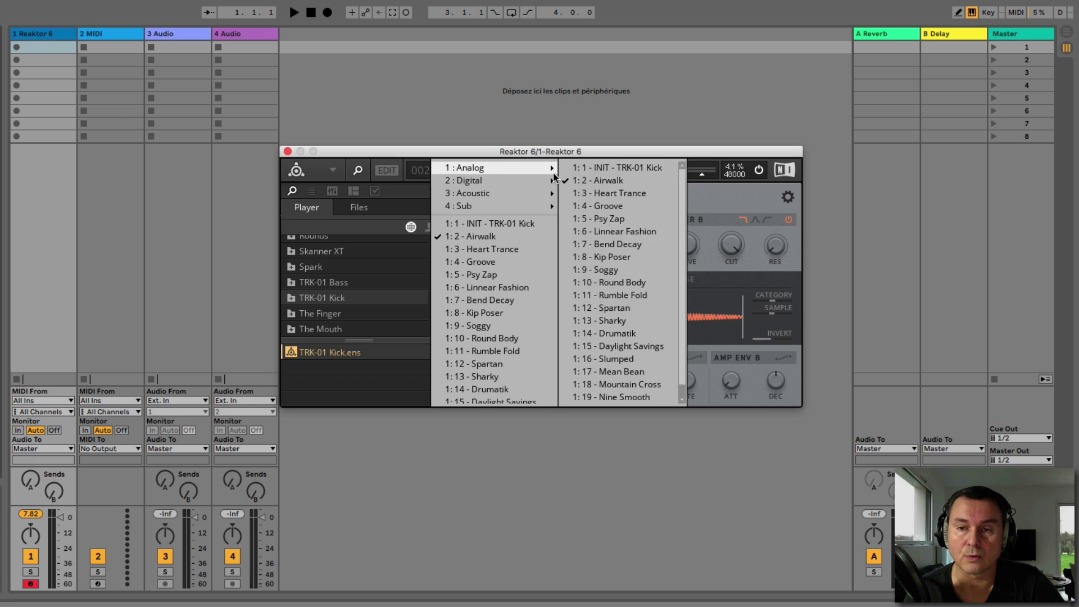
click(597, 169)
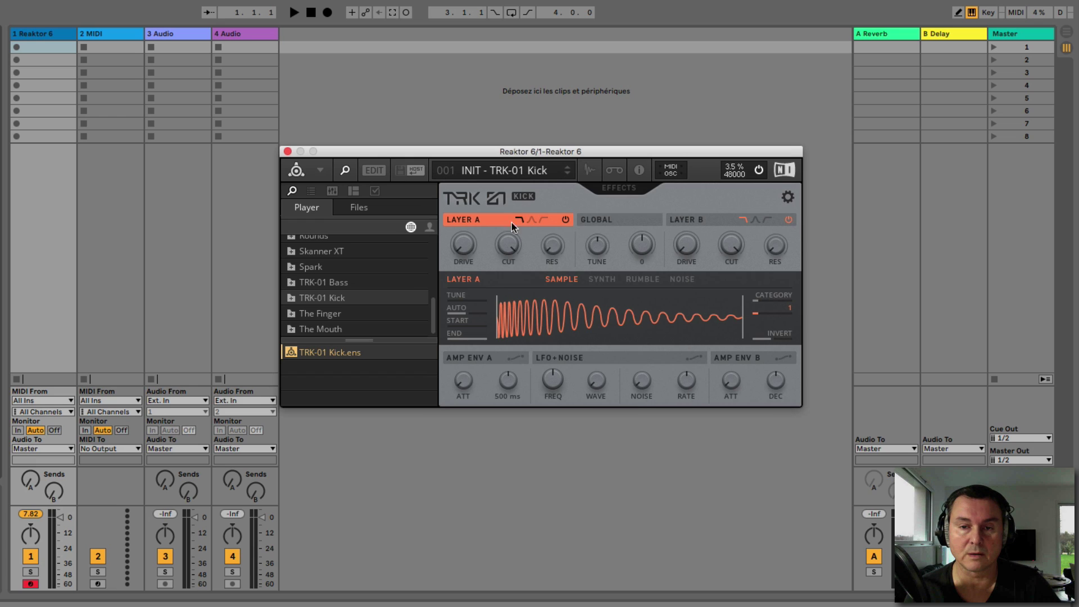
click(568, 174)
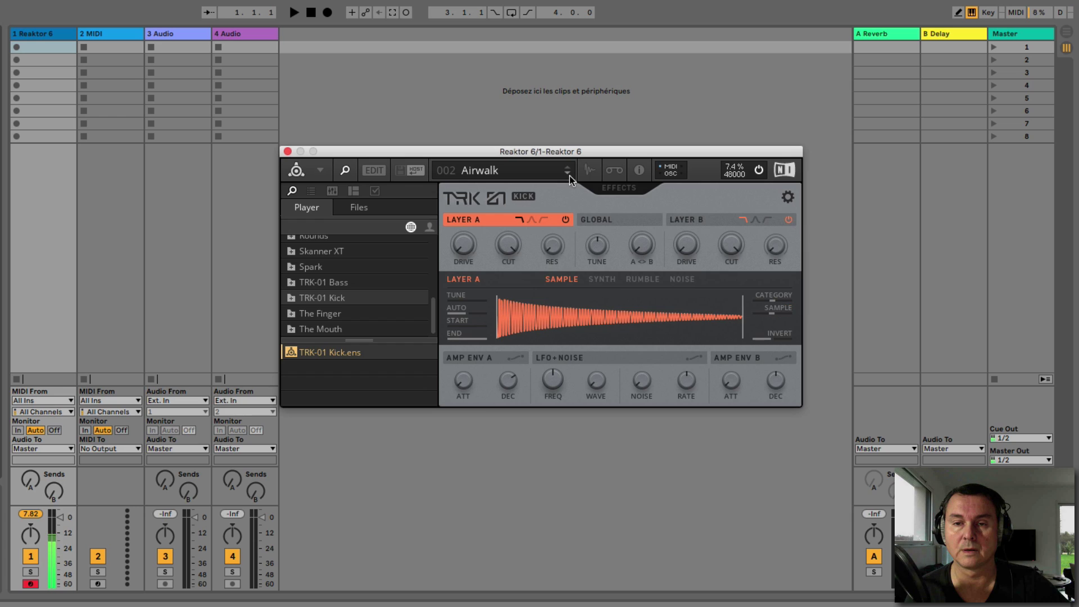
click(569, 178)
click(569, 178)
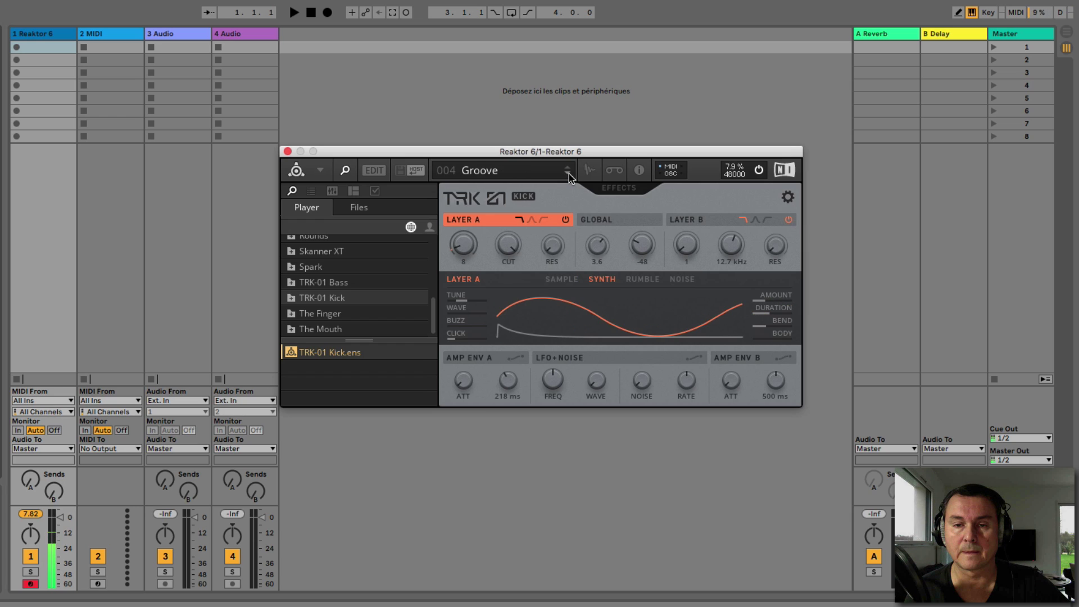
click(569, 178)
click(569, 177)
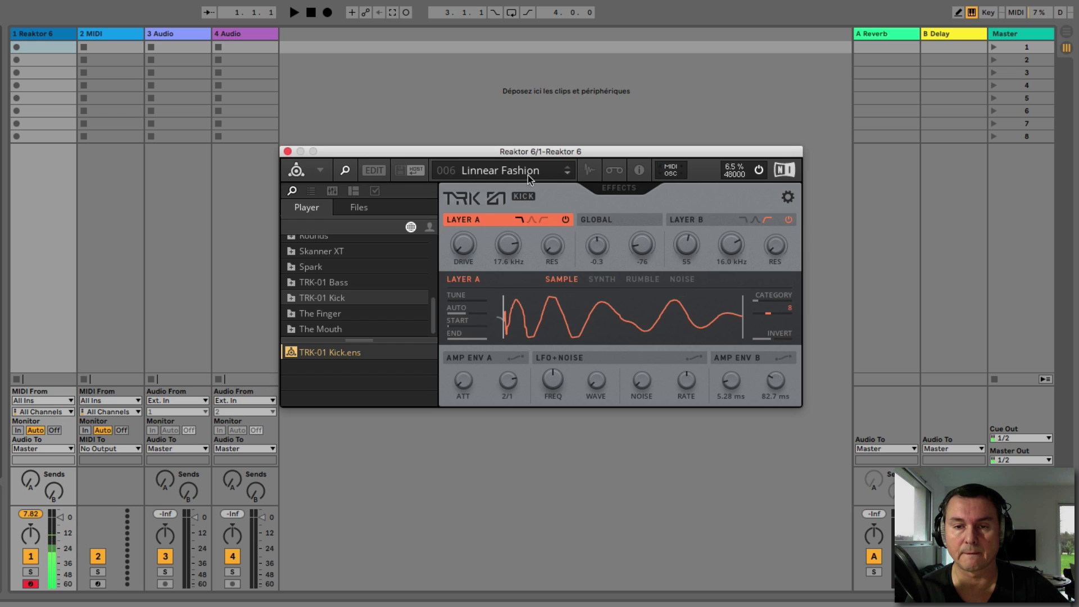
- Create a MIDI clip in the Reaktor 6 track's first slot, launch it, hide the clip detail view and stop playback
double_click(58, 52)
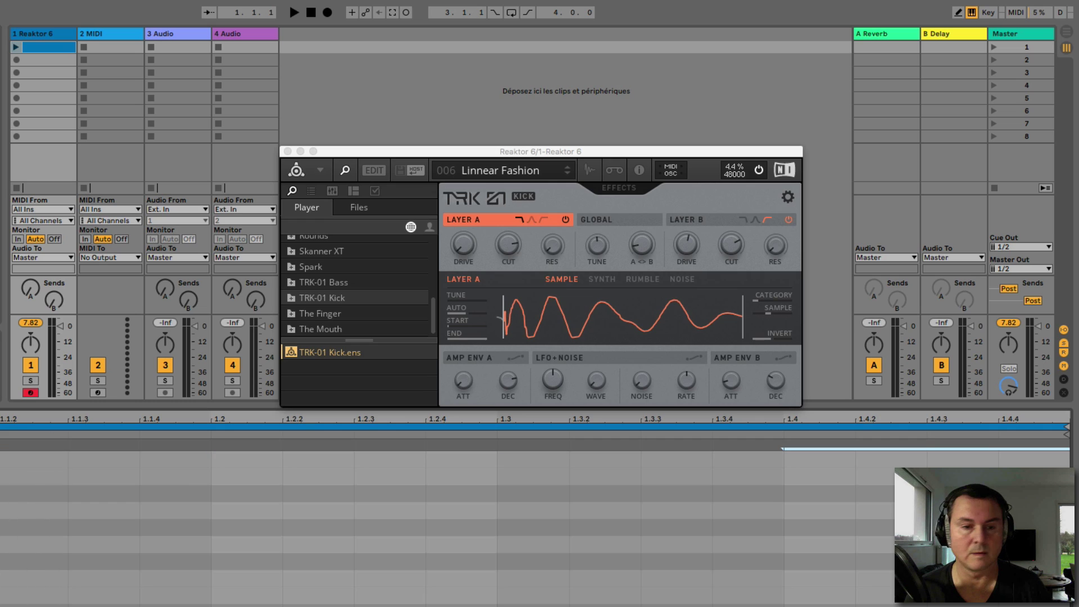
click(16, 46)
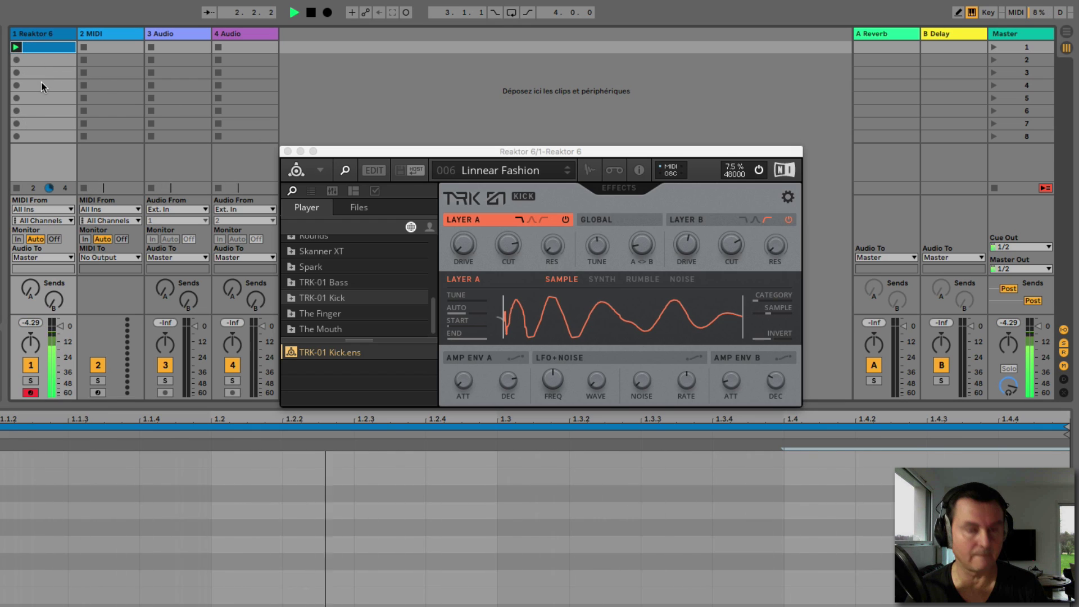
key(super+alt+l)
key(space)
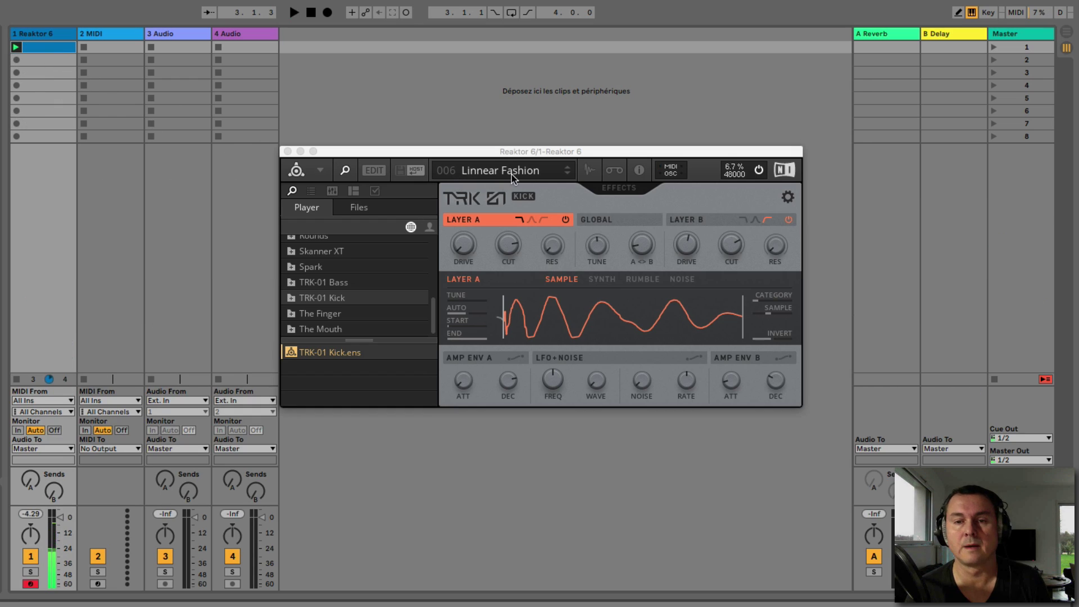
- Audition the Digital kick snapshots from Floor Pusher through Krustler with the MIDI clip playing
click(520, 171)
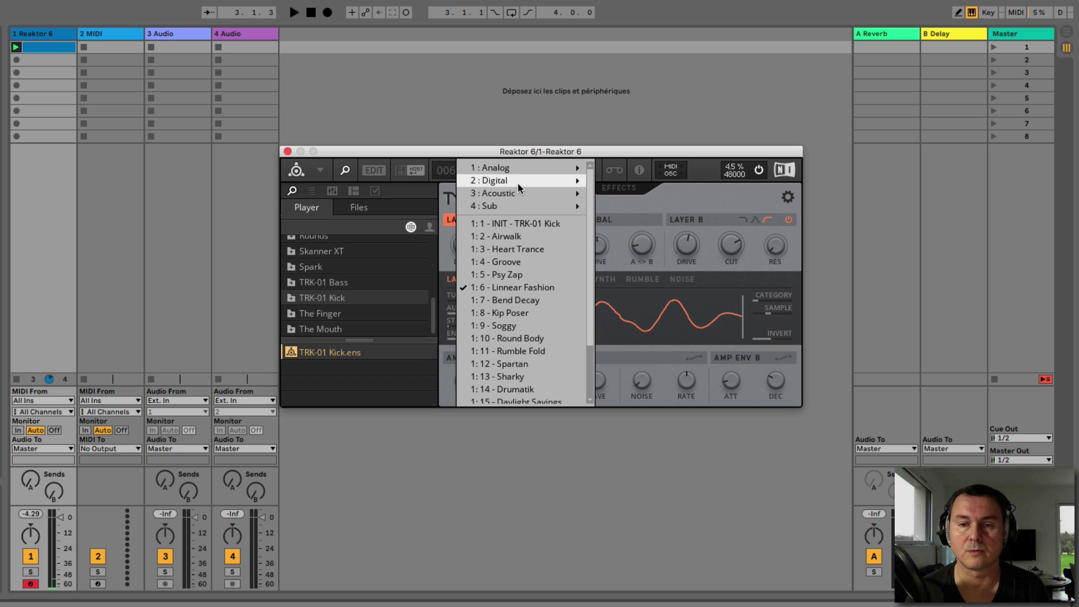
mouse_move(547, 186)
click(638, 168)
key(space)
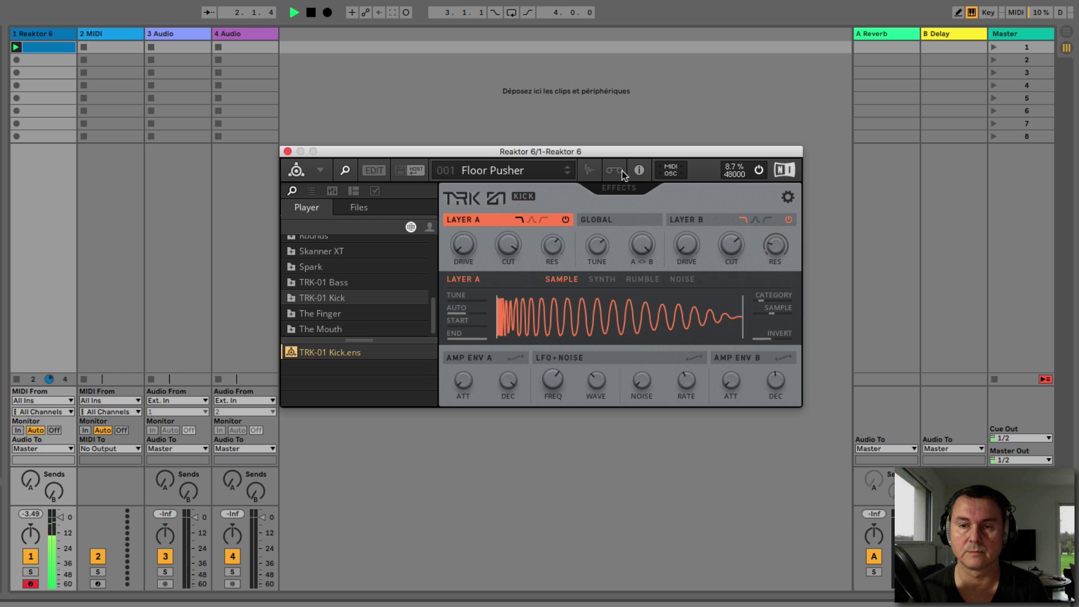
click(568, 175)
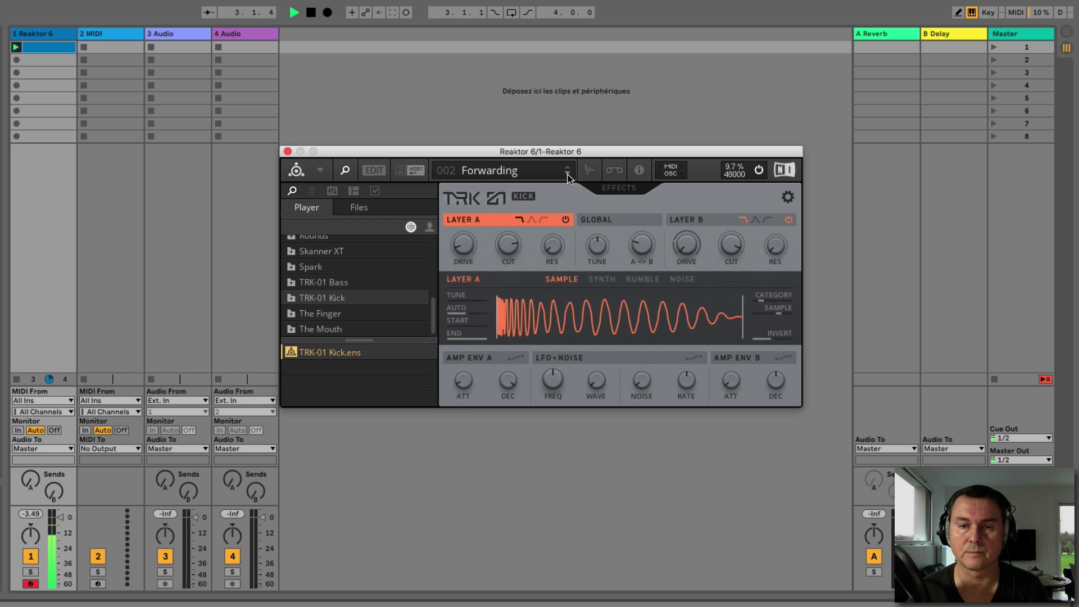
click(569, 174)
click(569, 174)
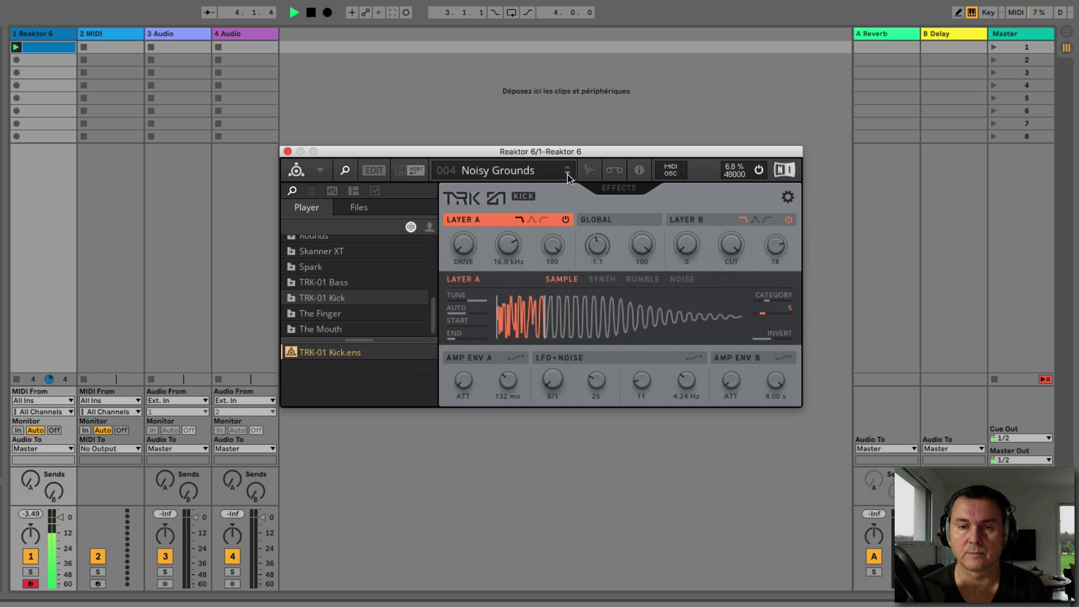
click(568, 173)
- Audition the Acoustic kick snapshots from Dirty Dawg through Loose Felt during playback
click(525, 172)
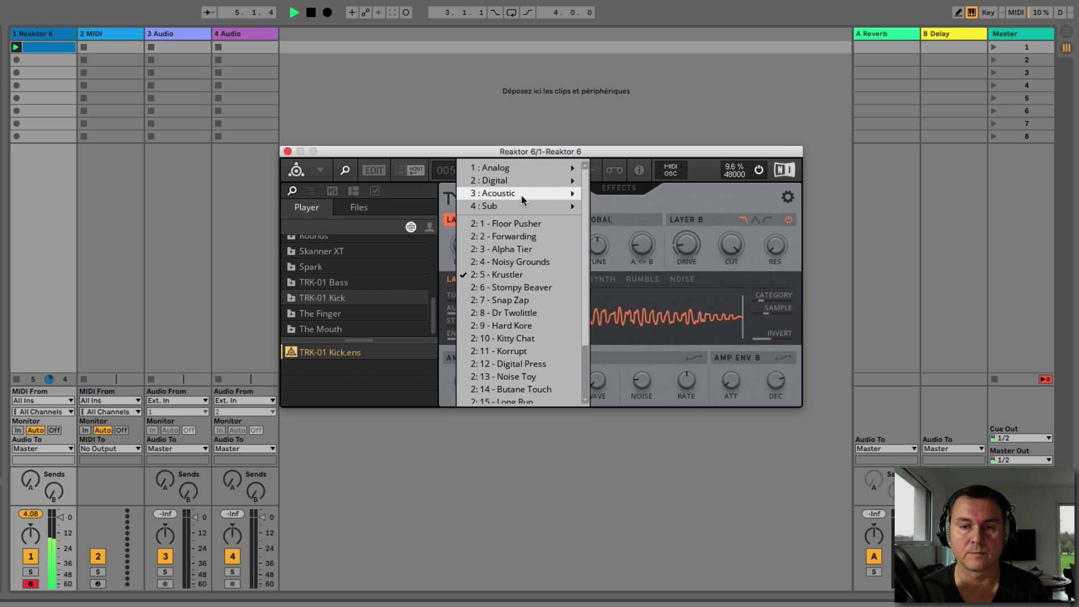
mouse_move(521, 195)
click(617, 168)
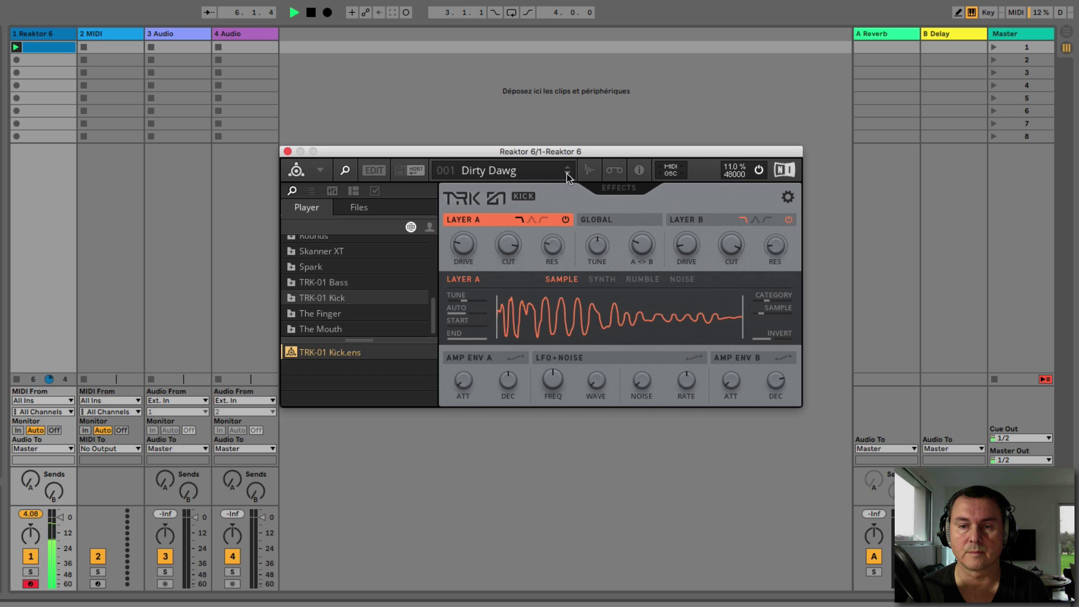
click(567, 174)
click(566, 174)
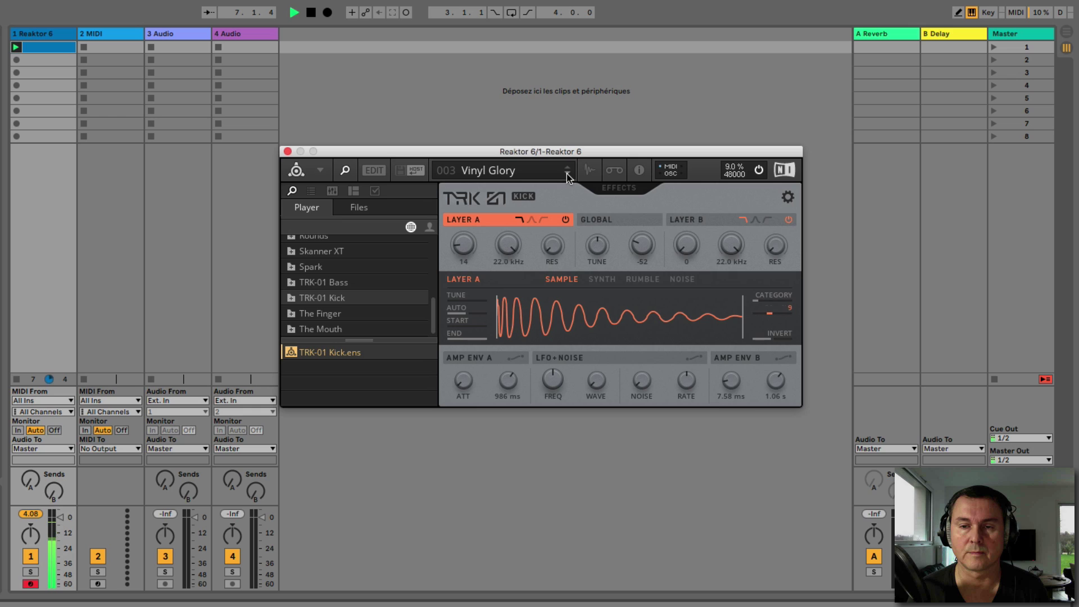
click(567, 174)
click(567, 174)
- Audition the Sub kick snapshots from Anti Eight through Fuzz Bottom during playback
click(524, 171)
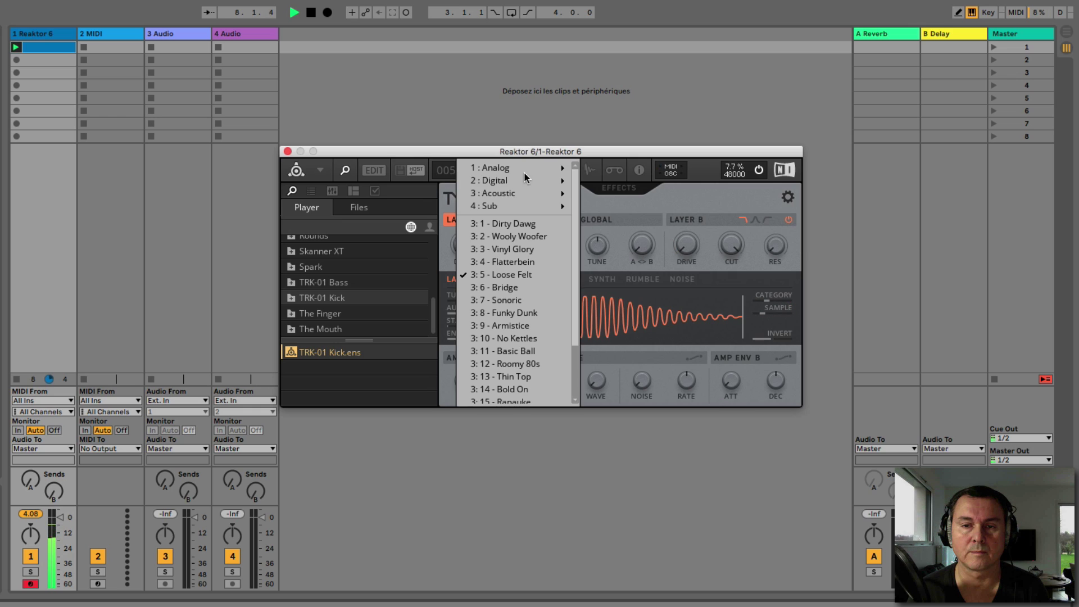
mouse_move(518, 204)
click(616, 169)
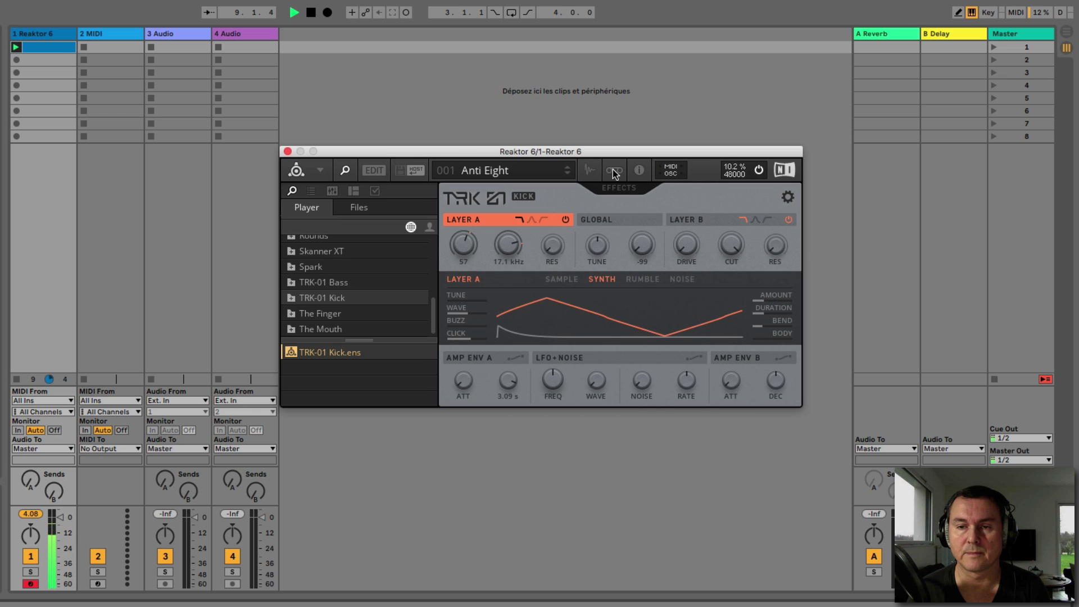
click(567, 174)
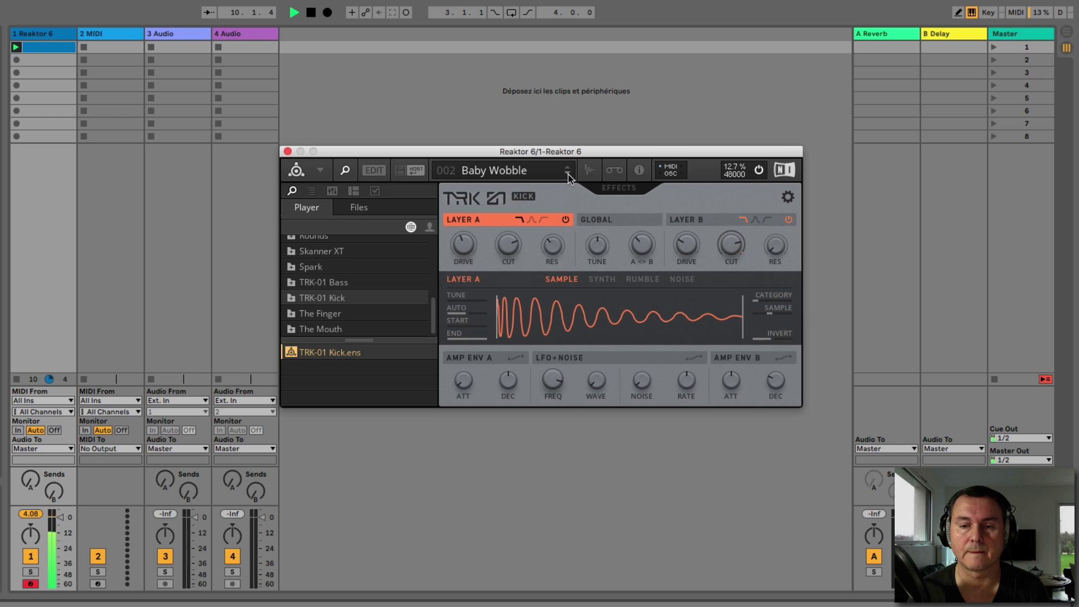
click(568, 174)
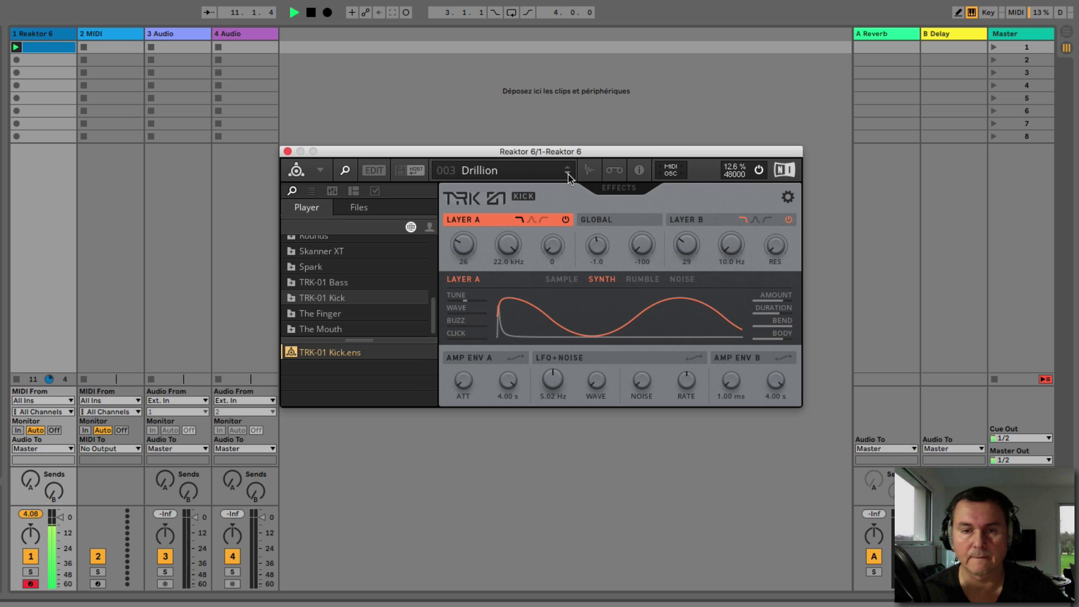
click(568, 174)
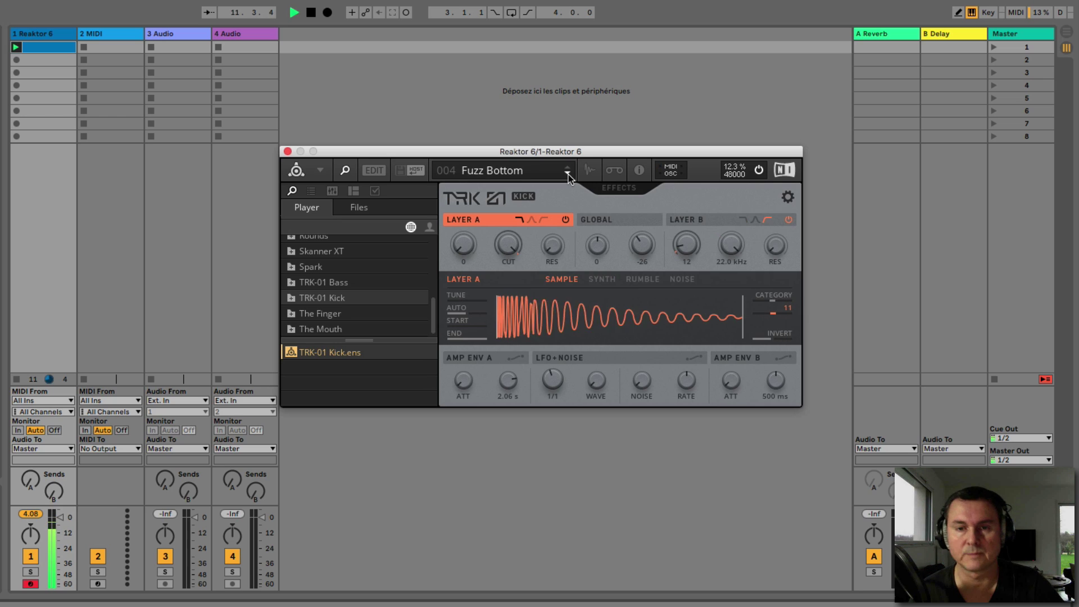
- Return to the Acoustic bank's Dirty Dawg snapshot, restart playback and step through the bank again to Loose Felt
click(513, 174)
mouse_move(512, 191)
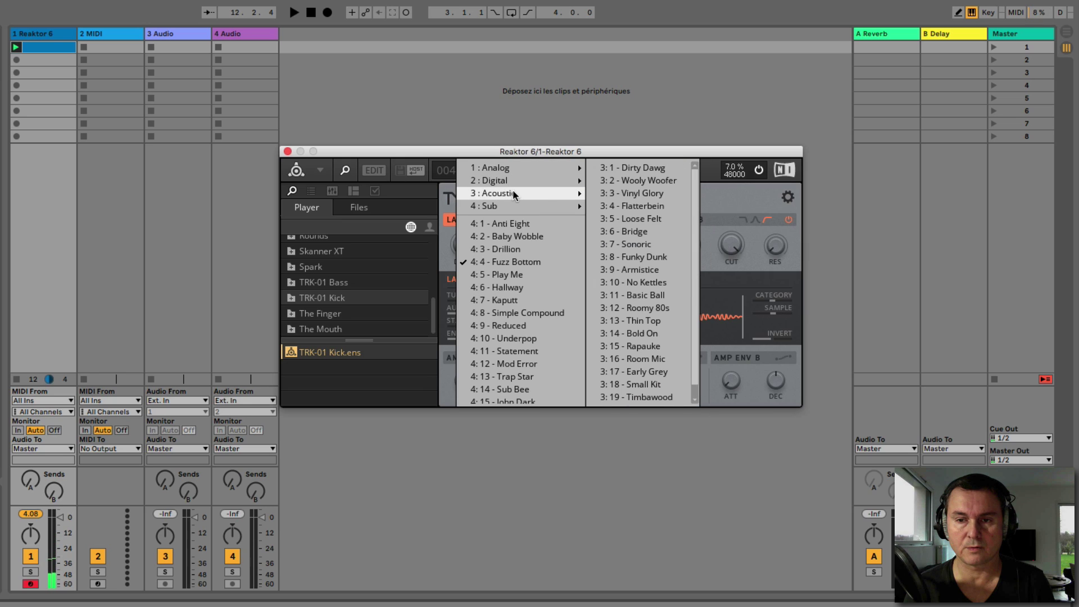
click(630, 168)
key(space)
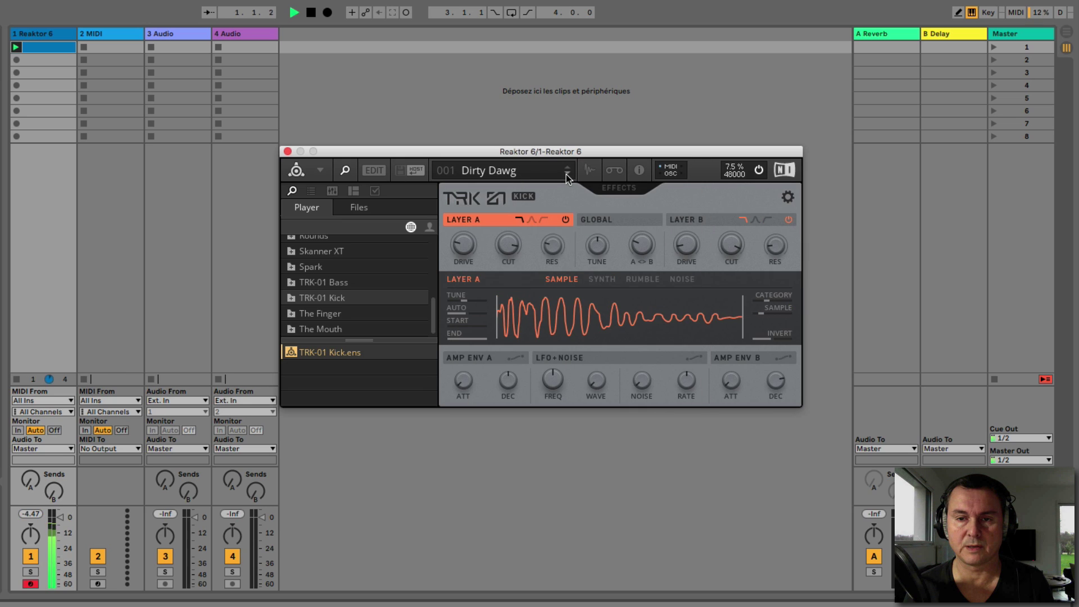
click(568, 174)
click(568, 175)
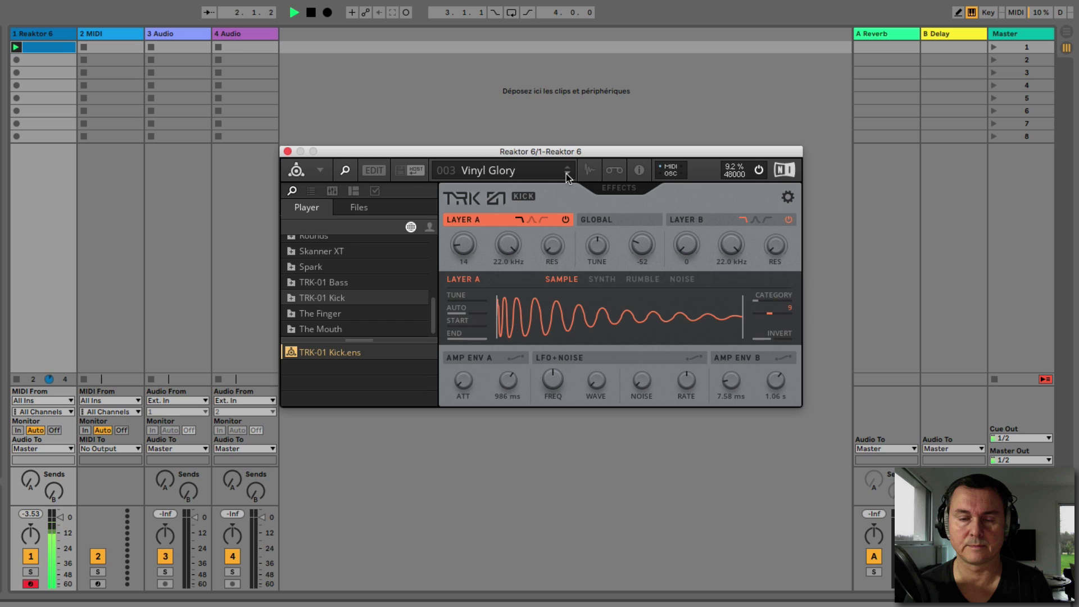
click(567, 175)
click(568, 175)
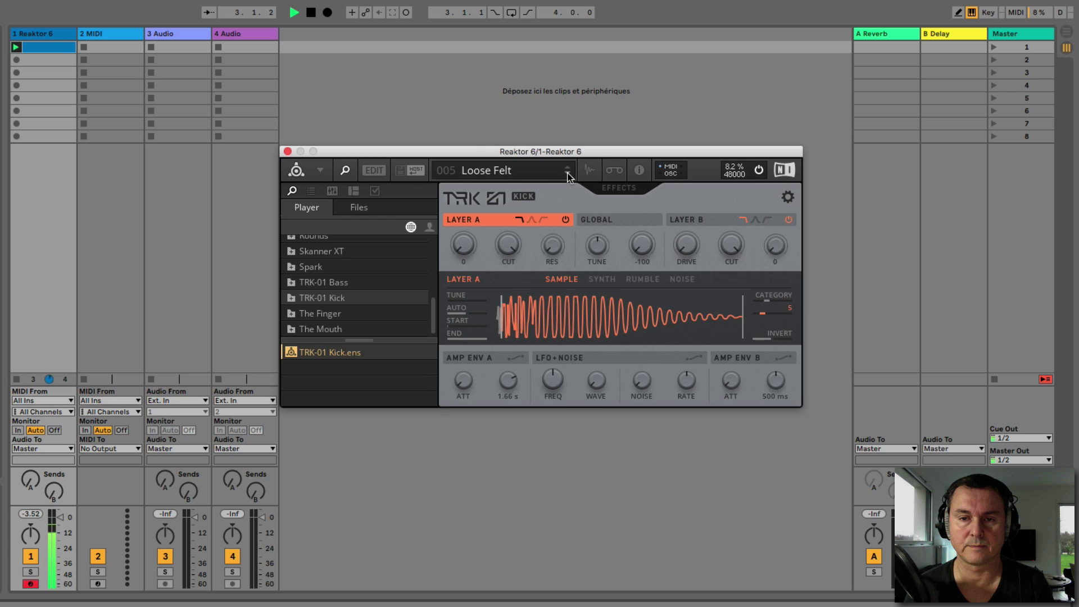
- Audition the Acoustic snapshots Bridge and Sonoric, load Funky Dunk and stop playback
click(568, 175)
click(568, 175)
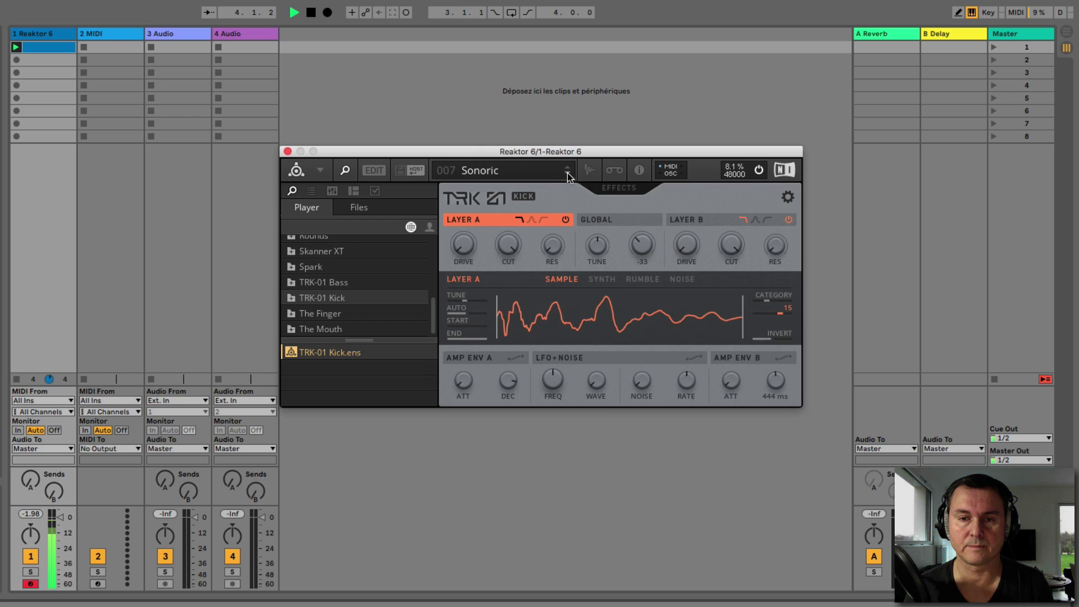
click(568, 176)
key(space)
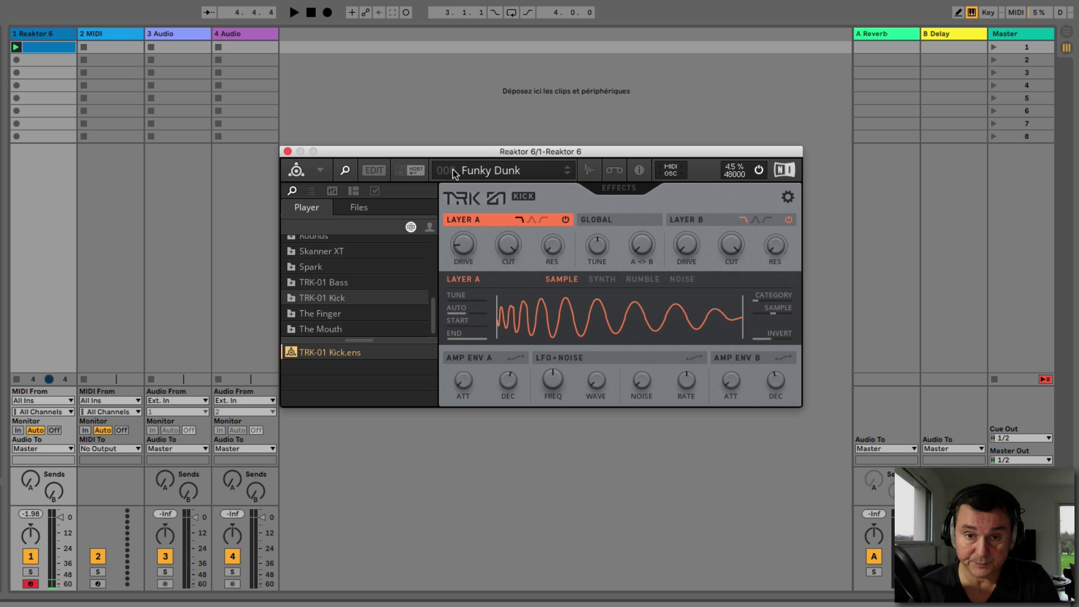
- Hide the instrument's file browser, then view Layer B's page and return to Layer A
click(346, 171)
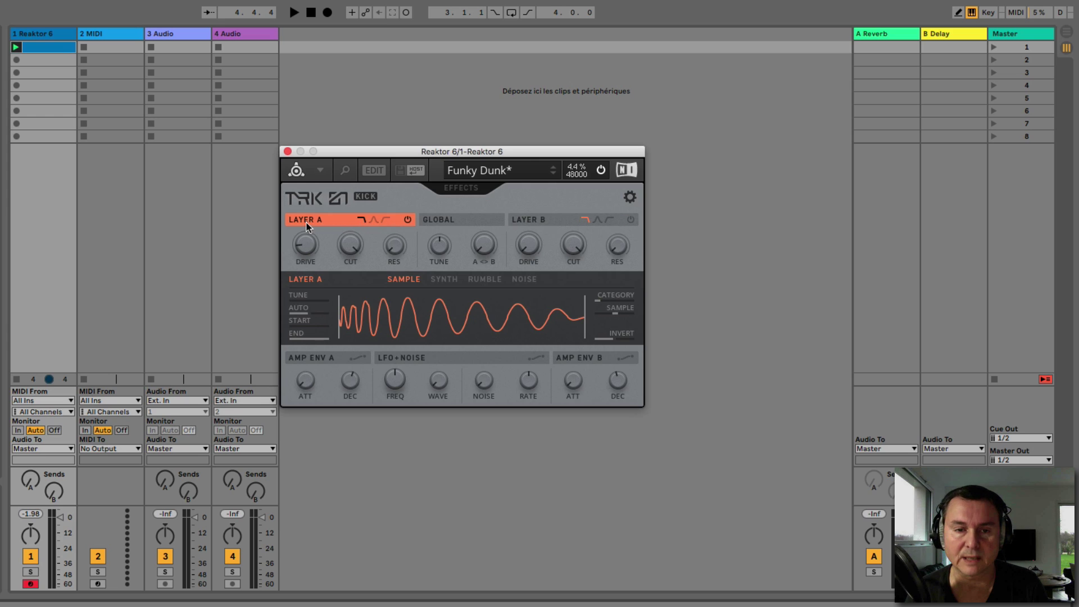
click(539, 220)
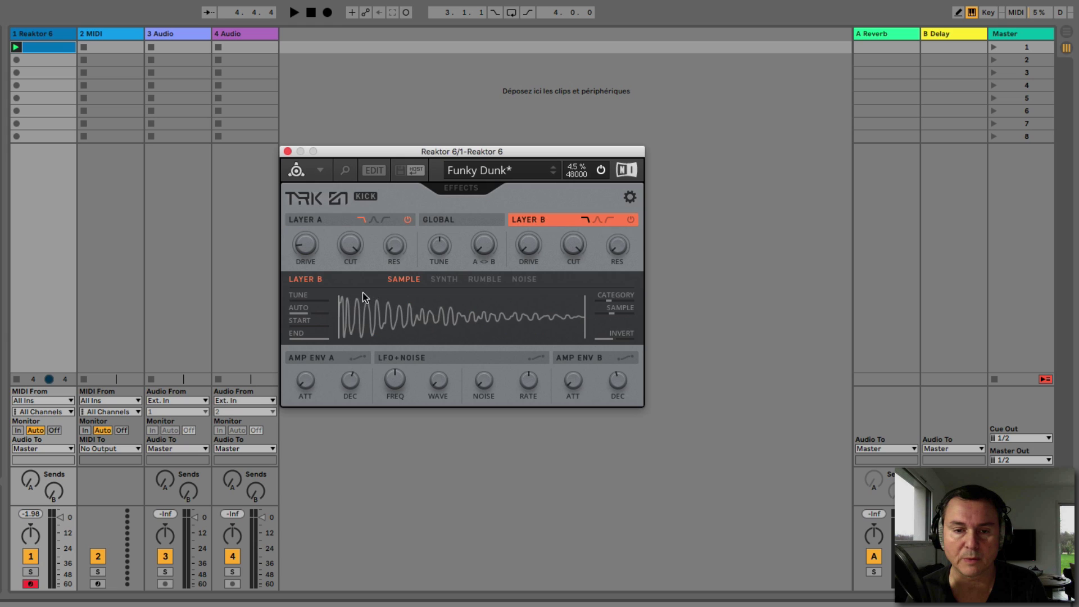
click(318, 221)
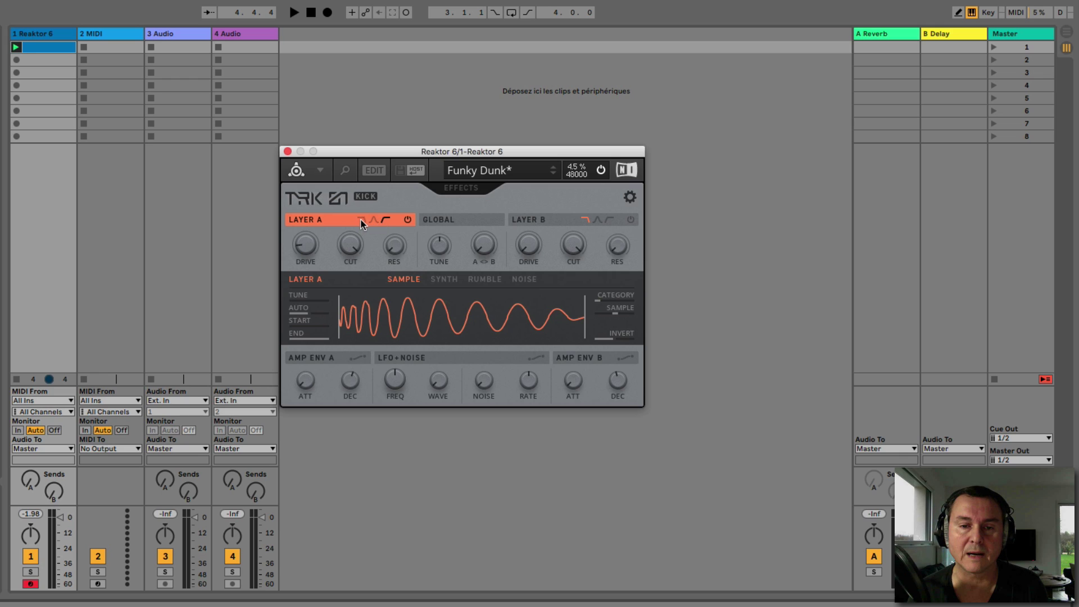
- Audition Layer A's band-pass filter with a different cutoff, then restore the low-pass filter at 22.0 kHz and stop playback
click(360, 221)
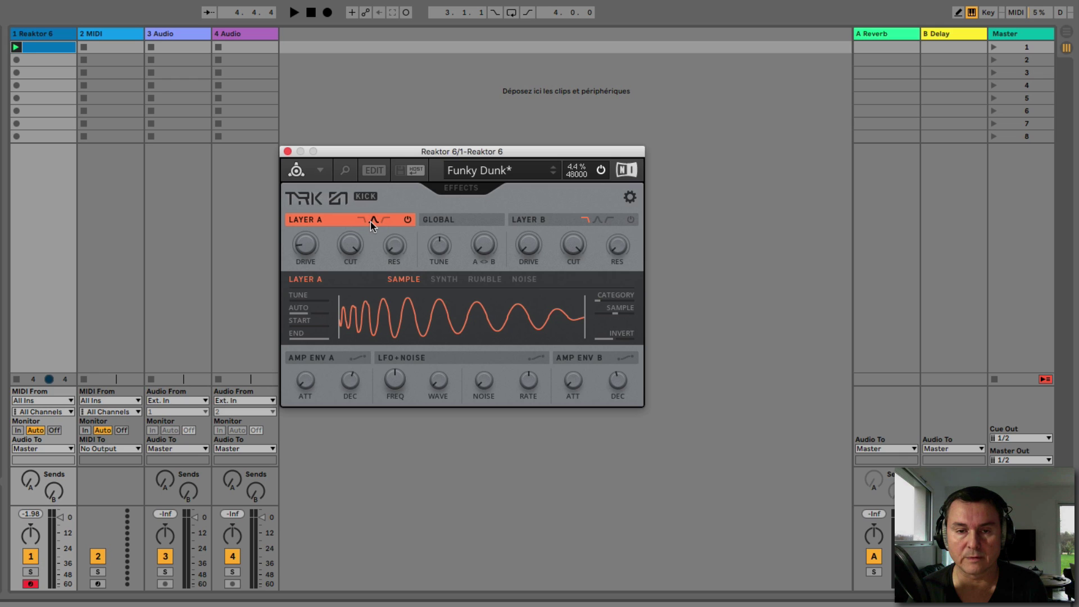
key(space)
click(372, 220)
drag(348, 245, 350, 241)
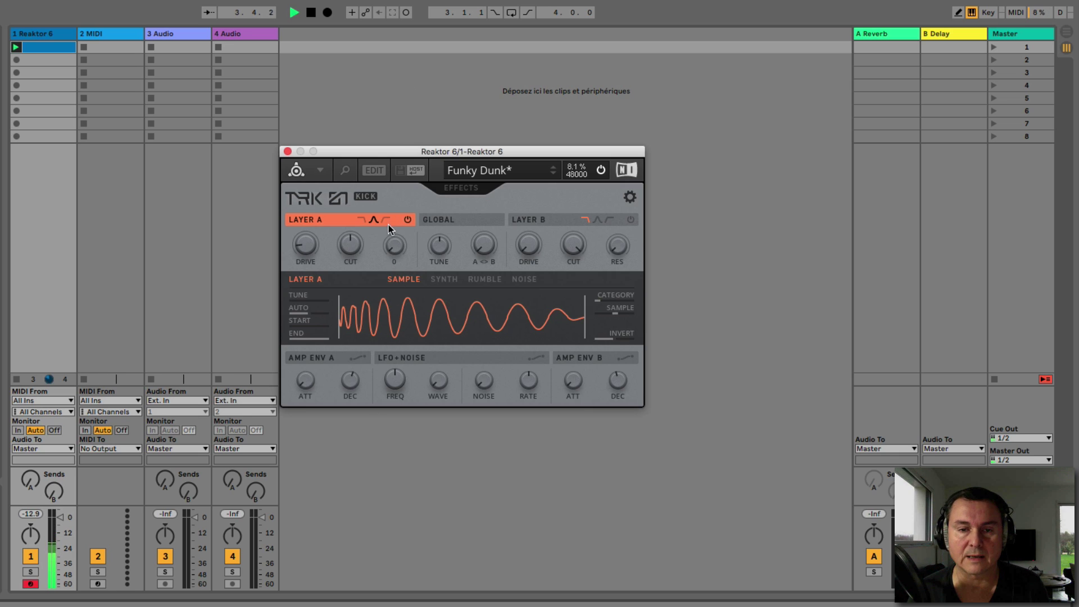
click(361, 219)
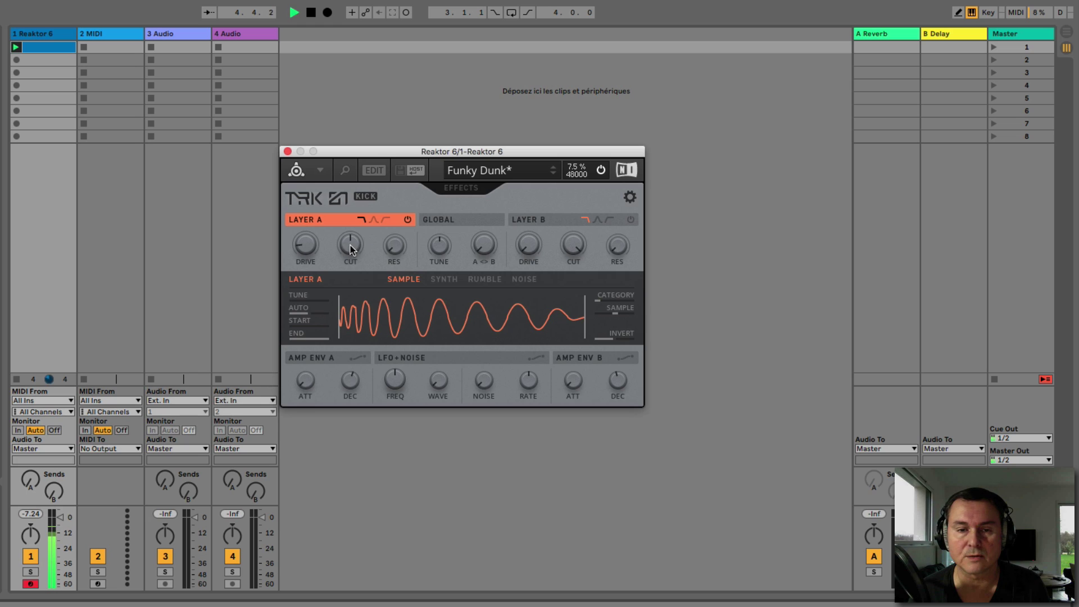
mouse_move(353, 248)
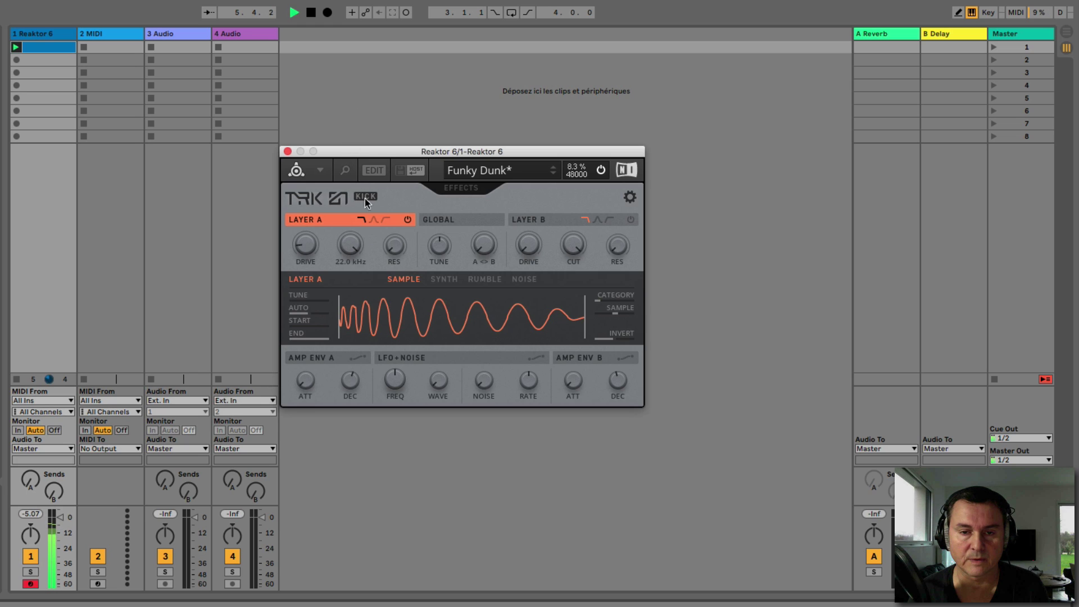
key(space)
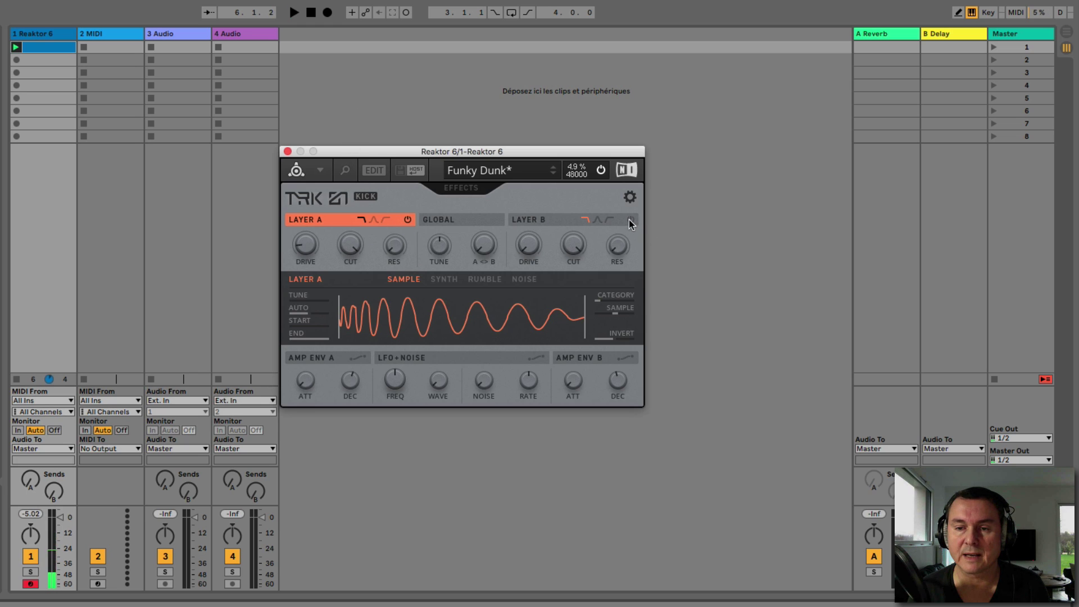
- Enable Layer B and set the global A-B blend to 1, near the centre
click(535, 219)
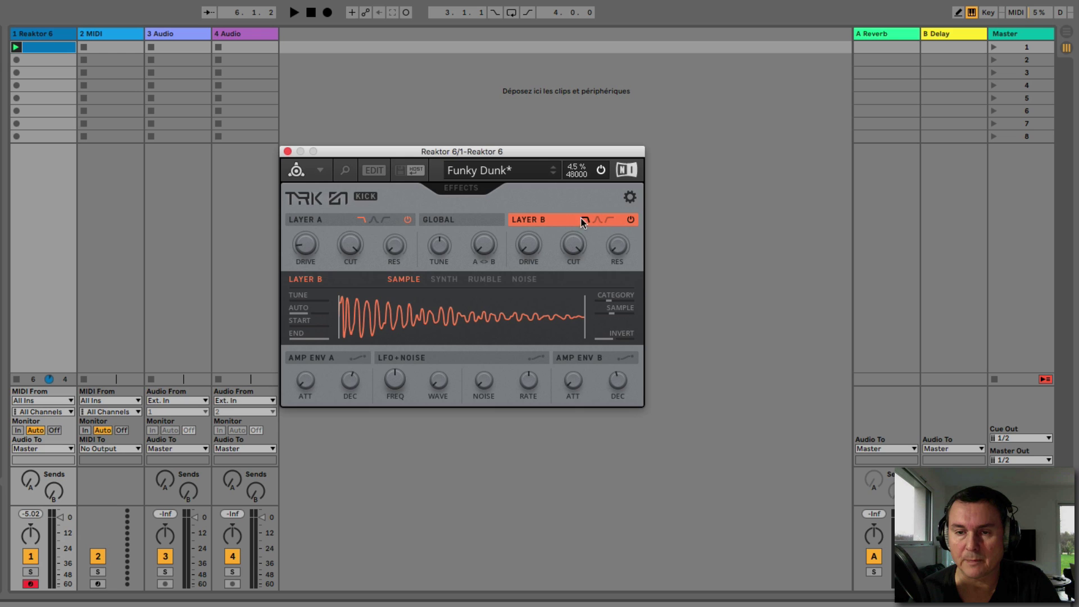
click(449, 220)
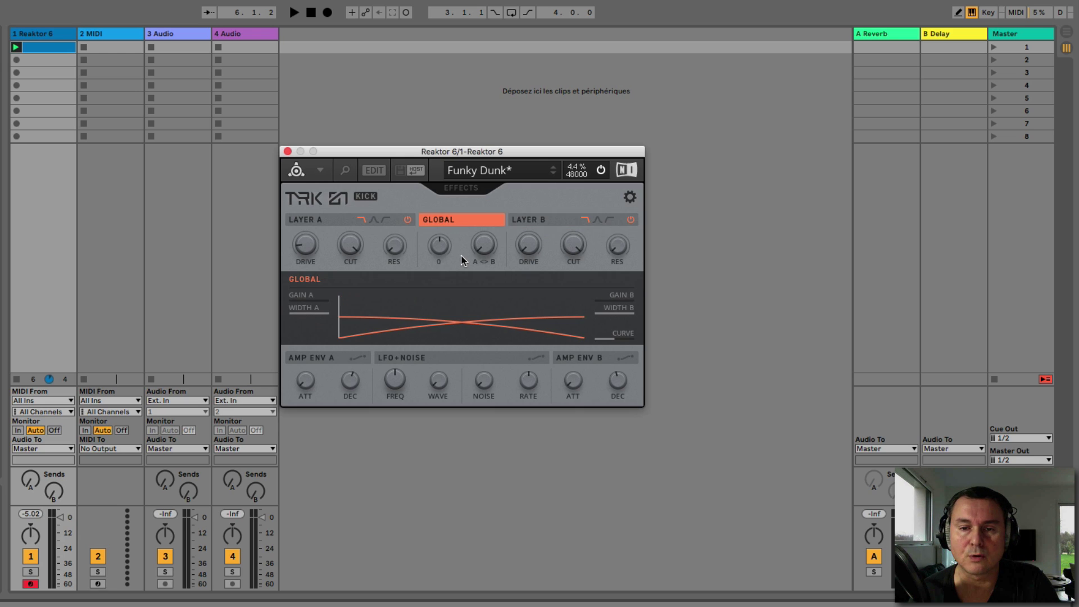
drag(476, 251, 481, 289)
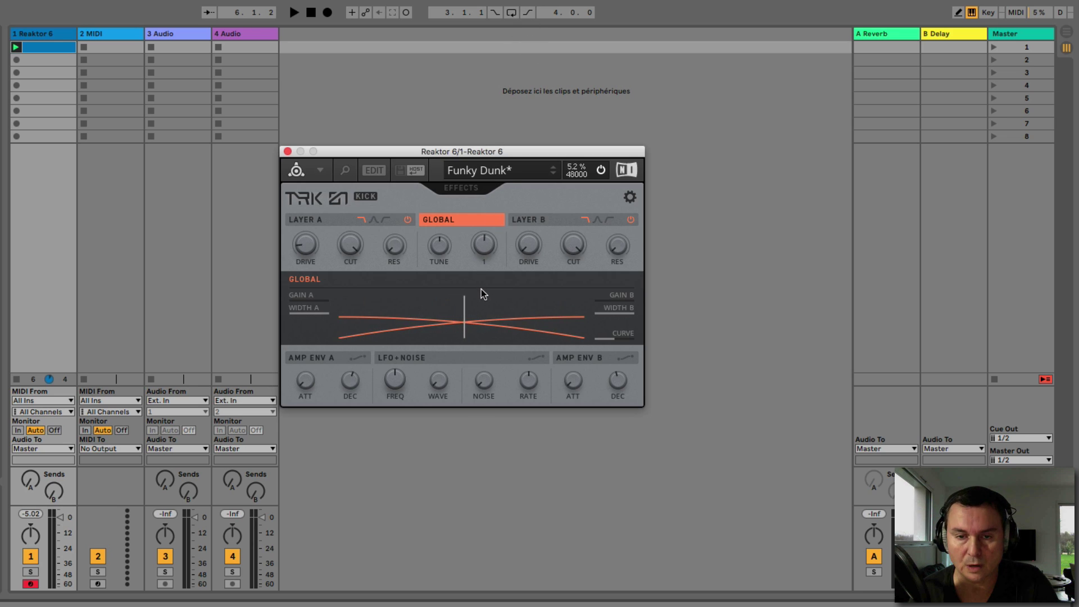
- Raise Layer A's gain and adjust its width in the global section, then set the crossfade curve to 72
mouse_move(307, 299)
mouse_down()
mouse_move(324, 231)
mouse_move(307, 294)
mouse_move(305, 264)
mouse_move(303, 308)
mouse_up()
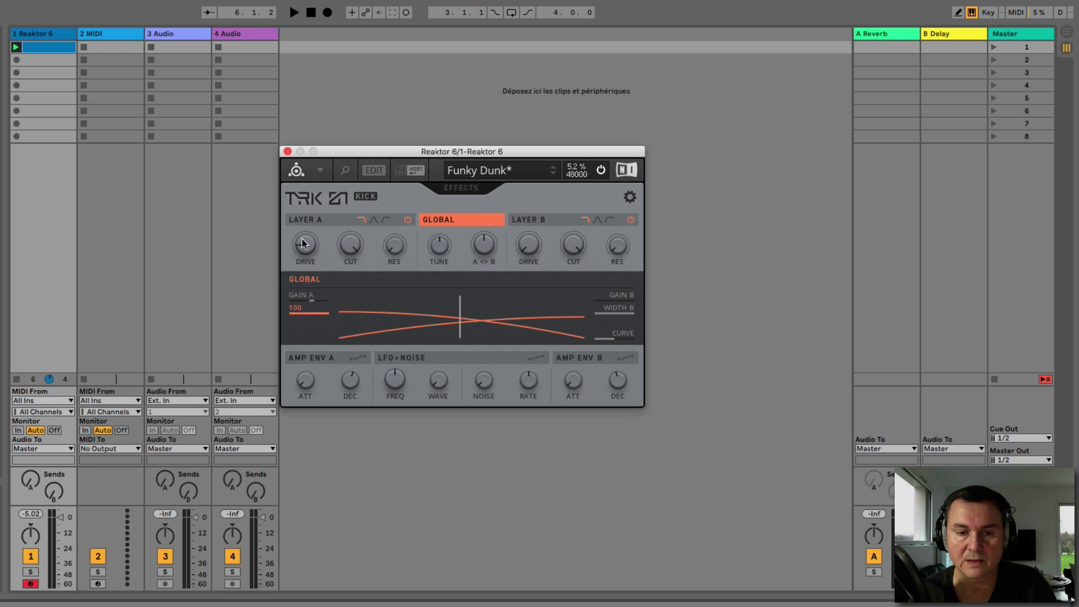
mouse_move(302, 243)
mouse_down()
mouse_move(295, 436)
mouse_move(302, 248)
mouse_up()
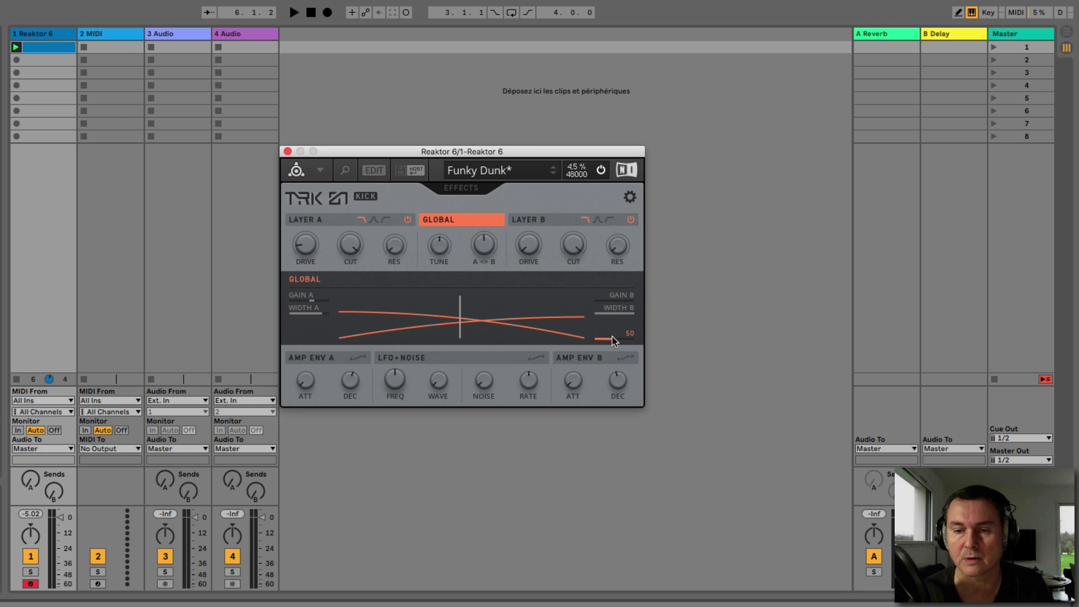
drag(612, 340, 611, 264)
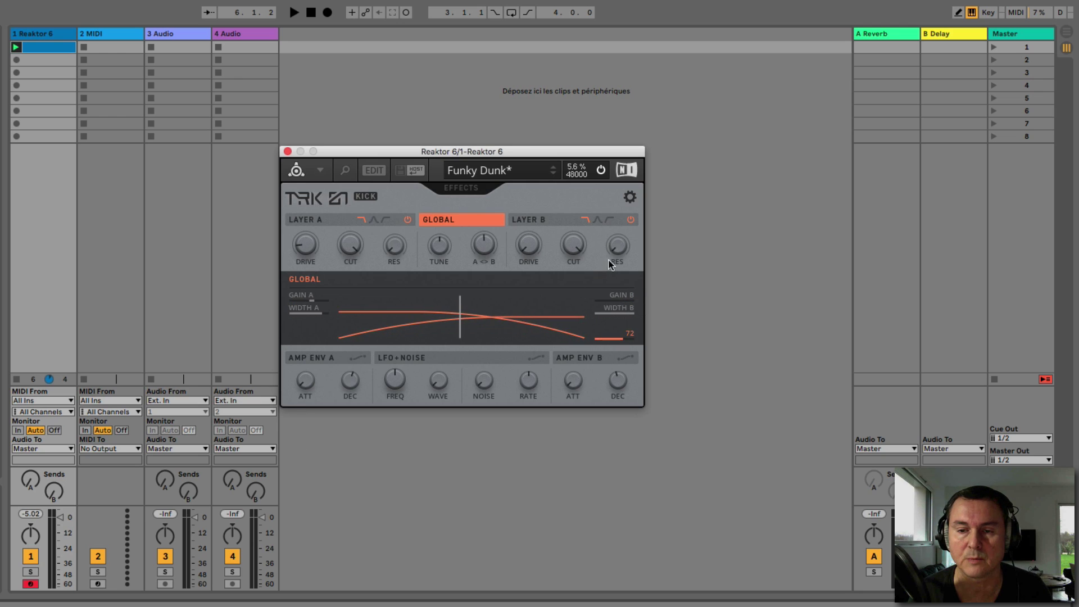
- Play the clip with Layer B switched off, sweep the global Tune downwards, reset it to its default and stop playback
click(326, 221)
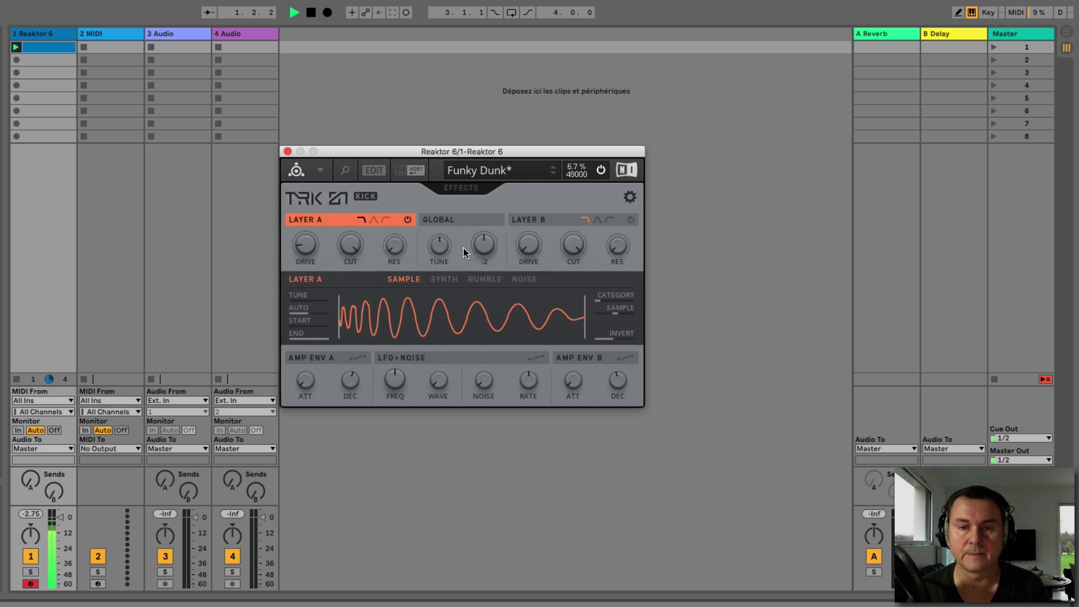
click(458, 222)
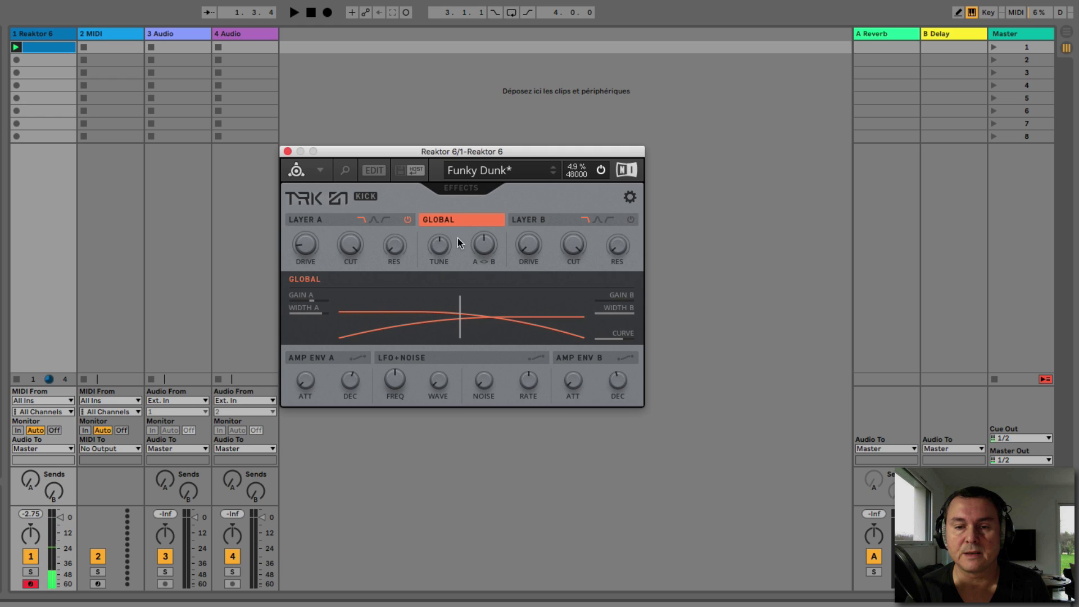
drag(441, 242, 444, 378)
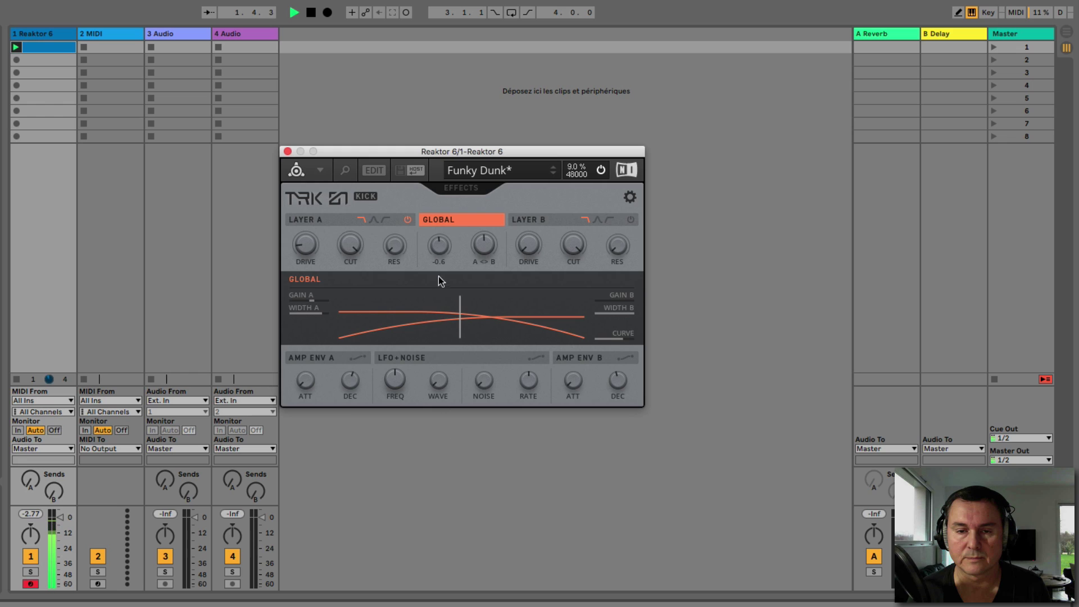
super+click(440, 245)
key(space)
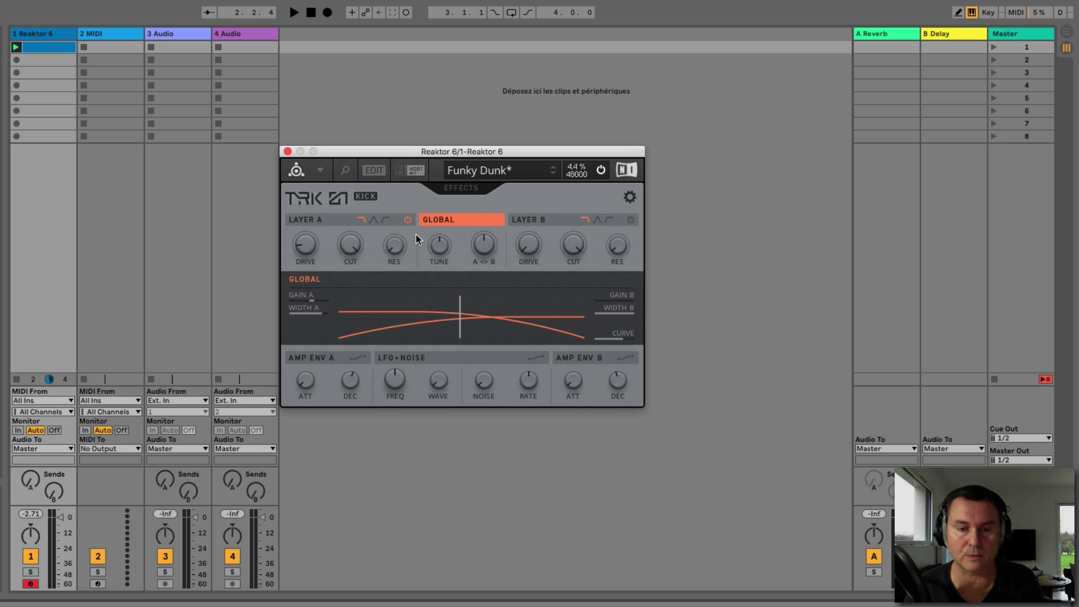
- Compare the Layer A and Layer B pages, then view Layer A's Synth, Rumble and Noise engines and return to Sample
click(321, 219)
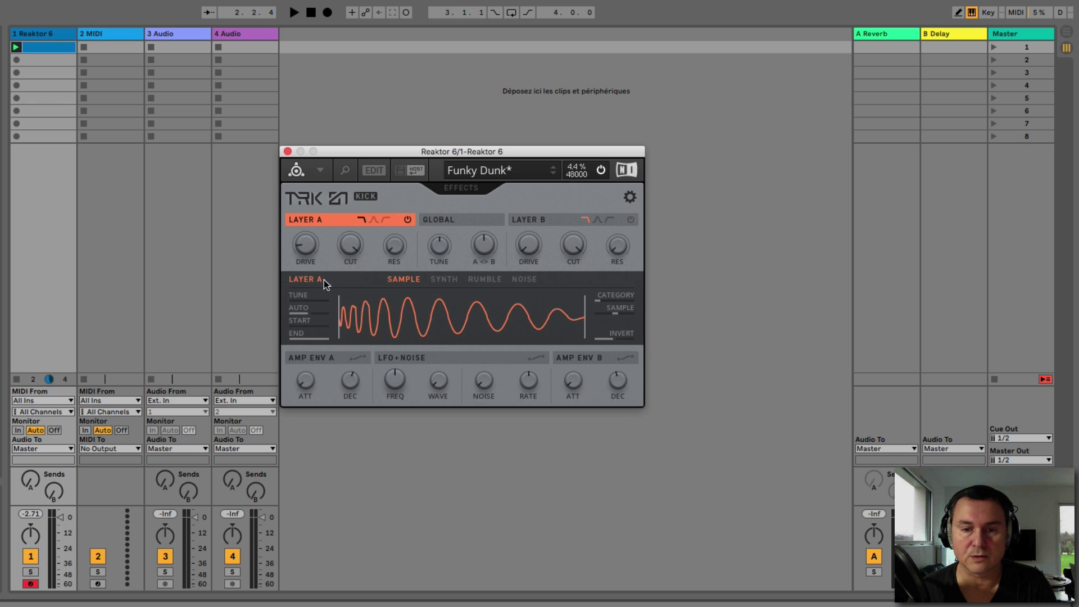
click(524, 219)
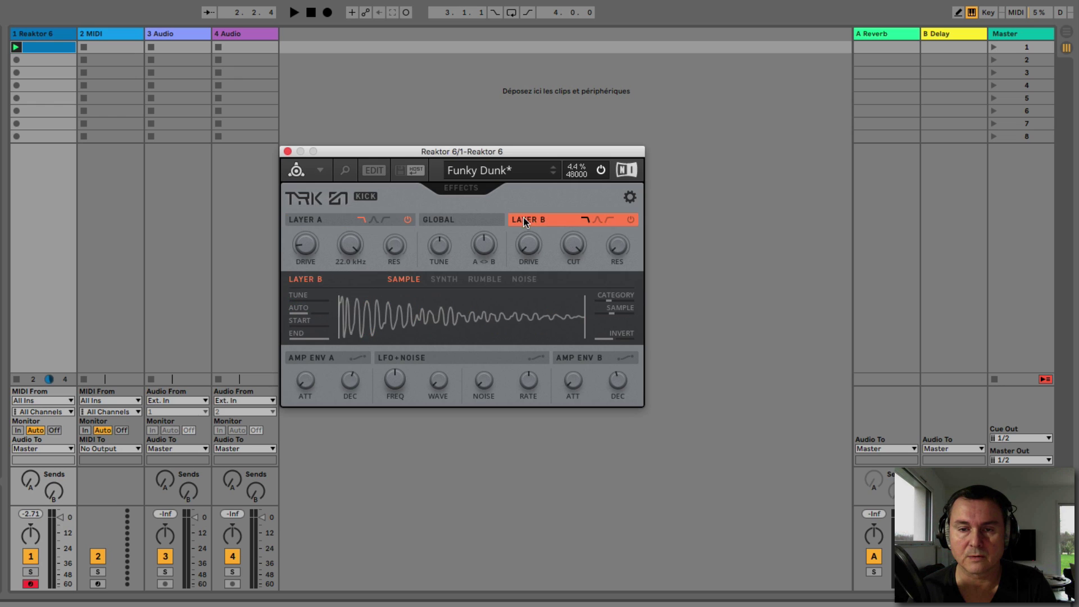
click(340, 218)
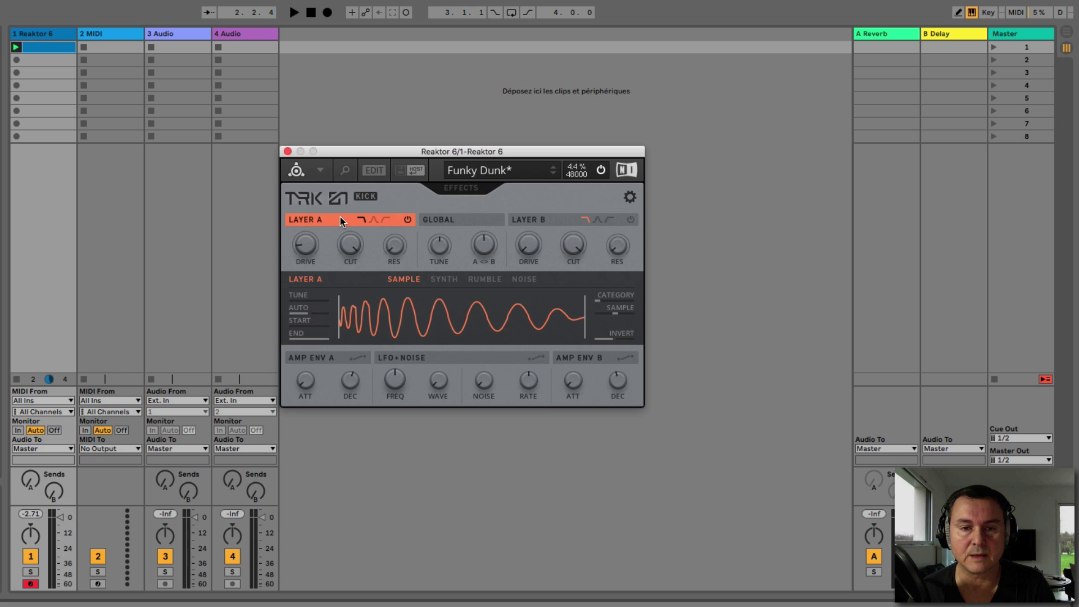
click(446, 281)
click(486, 280)
click(521, 280)
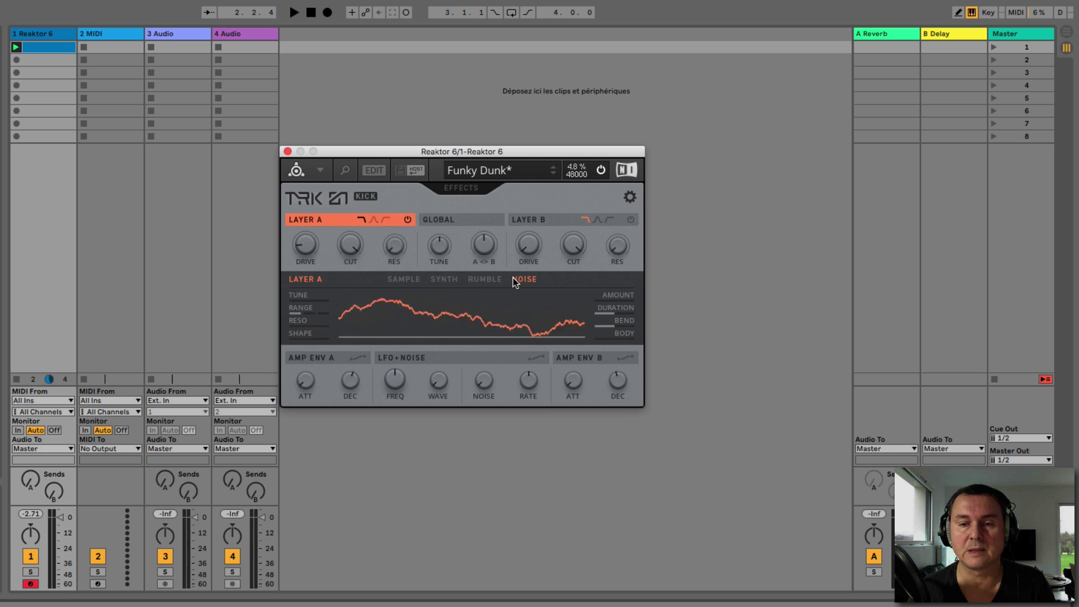
click(408, 279)
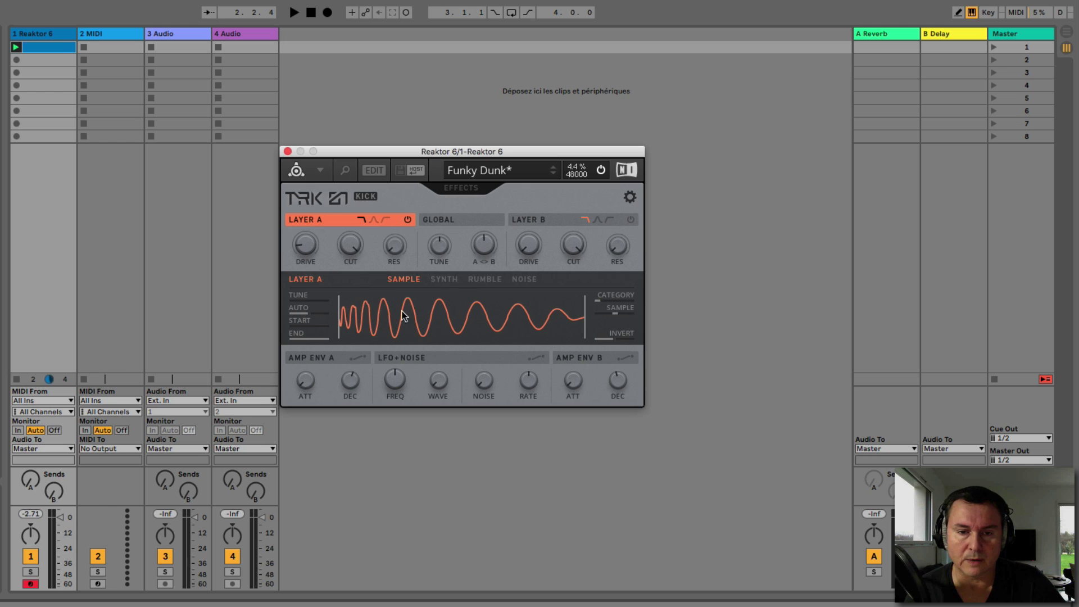
- Check the snapshot bank list, then move Layer A's sample category through Digital to FX and audition sample 11
click(474, 172)
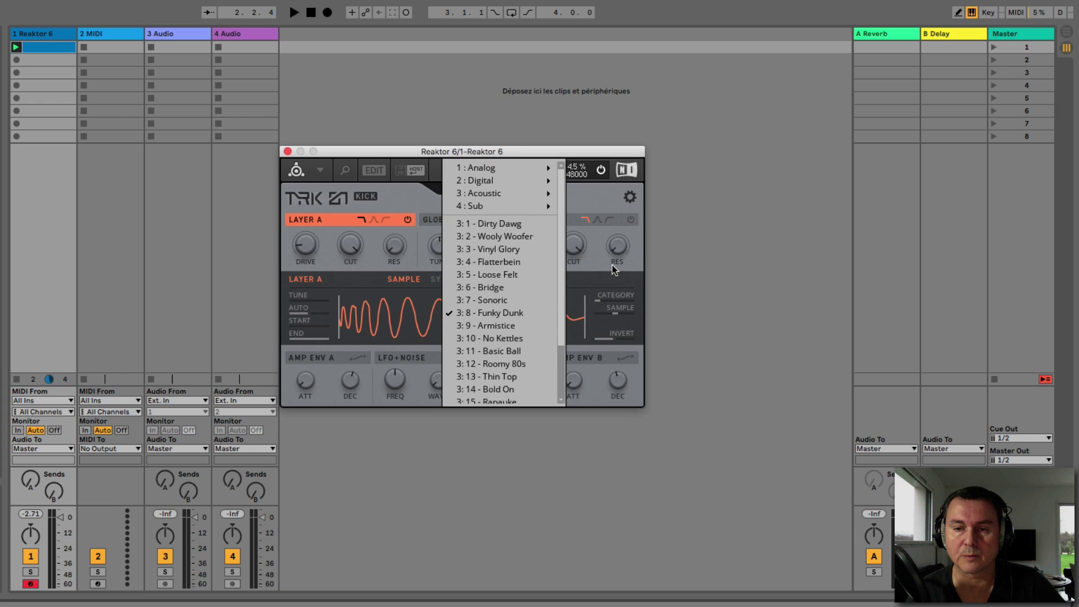
click(596, 260)
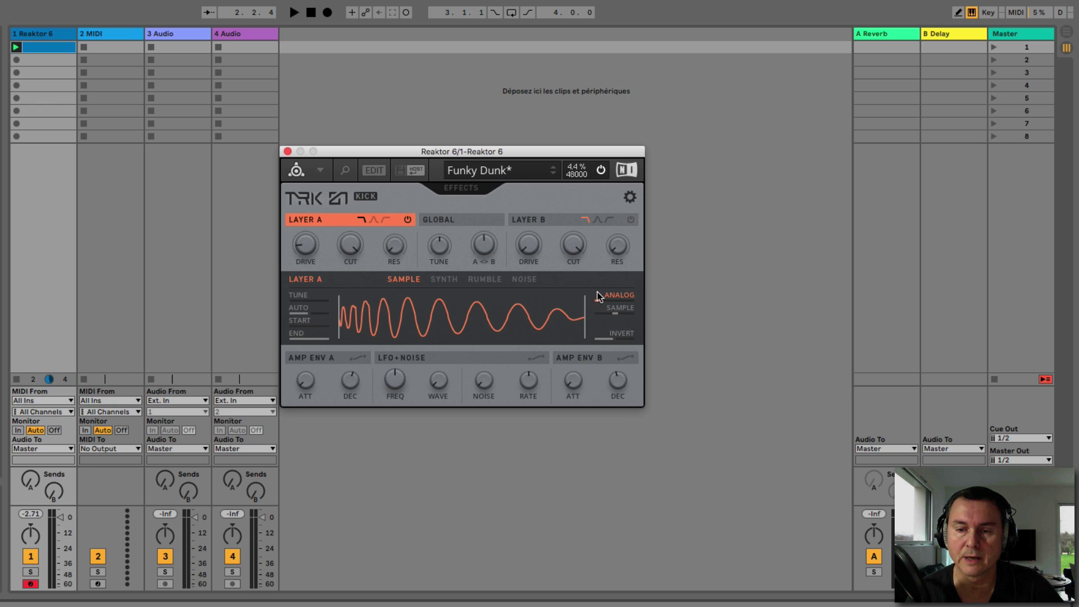
drag(596, 286, 597, 277)
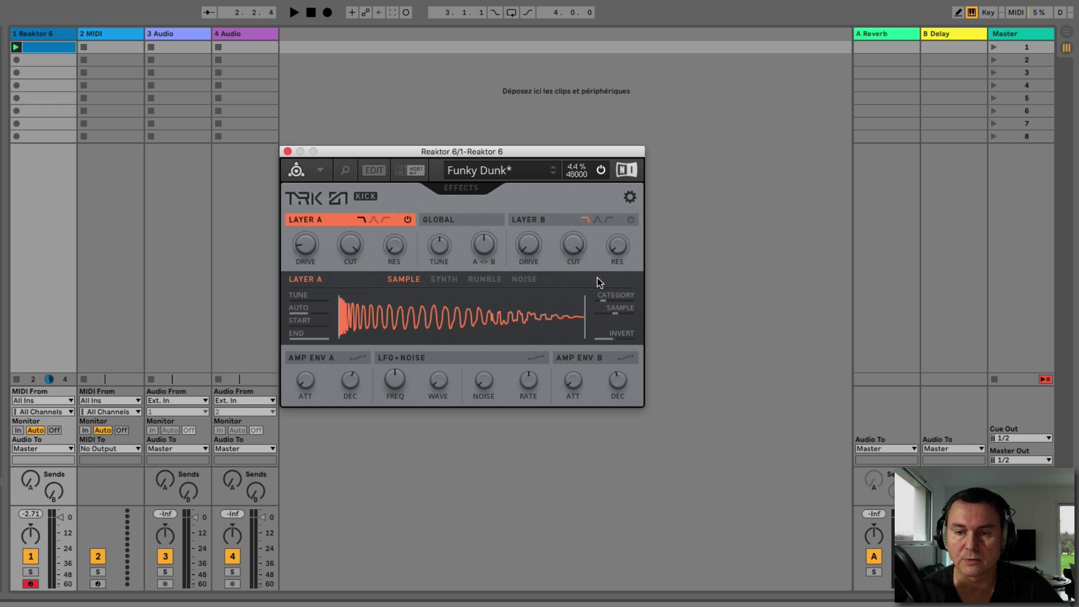
mouse_move(599, 297)
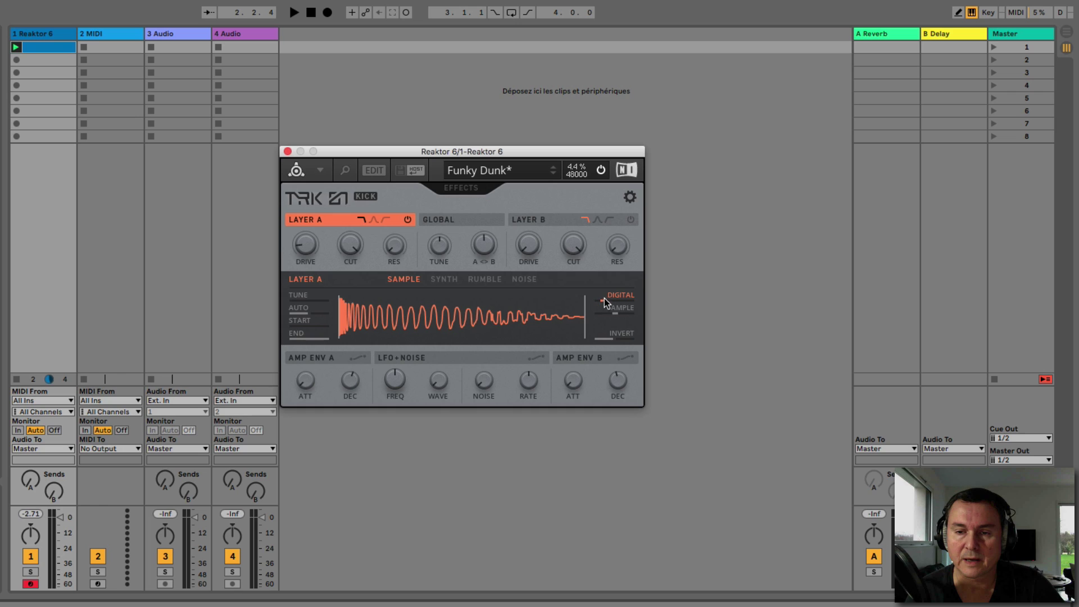
drag(610, 302, 619, 274)
mouse_move(610, 316)
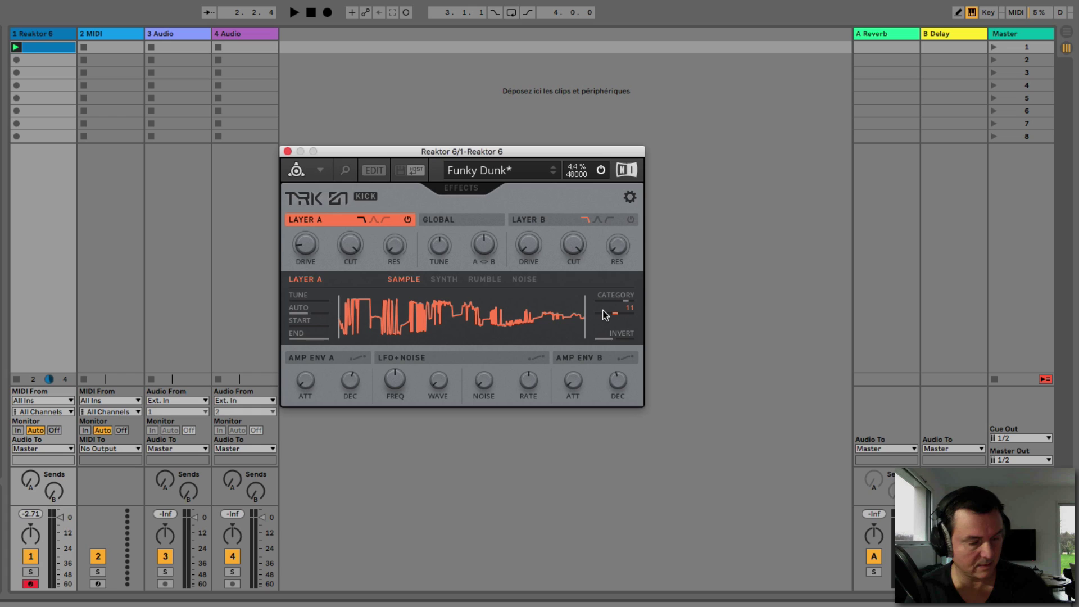
key(space)
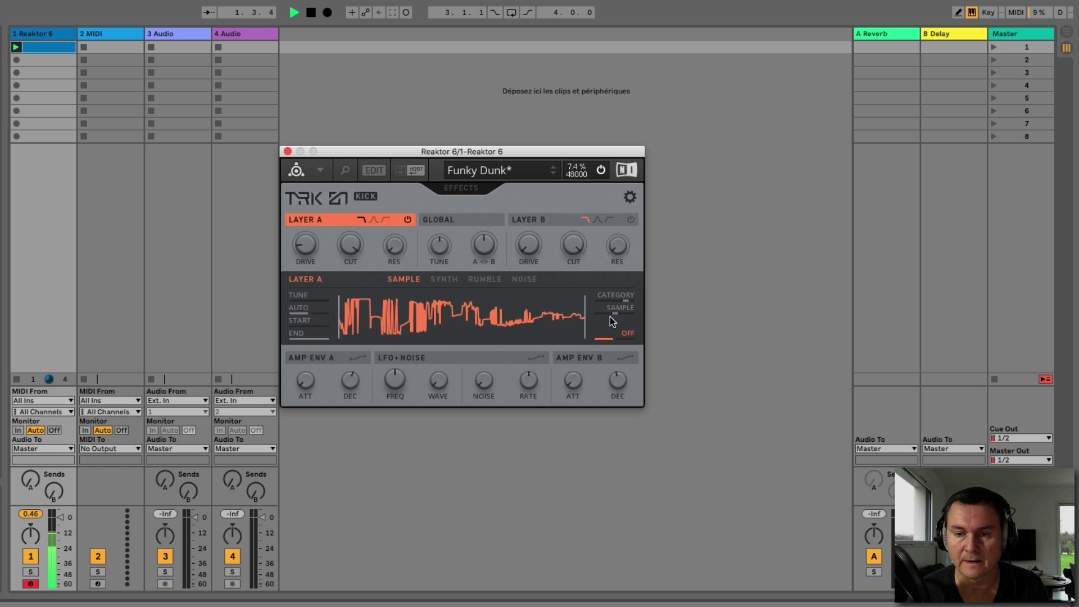
key(space)
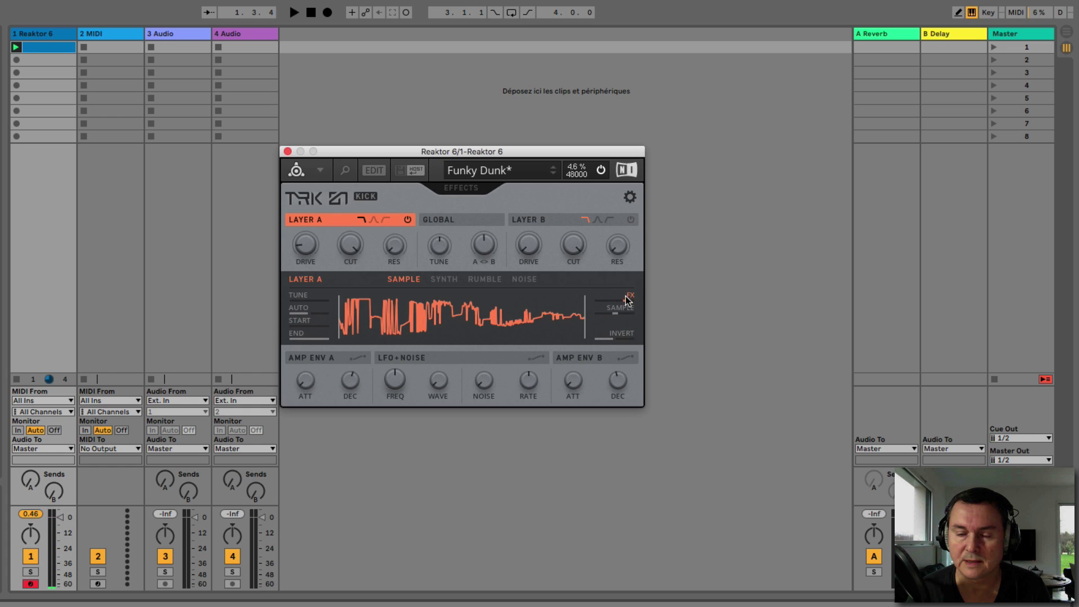
- Change Layer A's sample category from FX to an earlier one and audition lower-numbered samples from it during playback
mouse_move(622, 302)
mouse_down()
mouse_move(628, 274)
mouse_move(615, 313)
mouse_up()
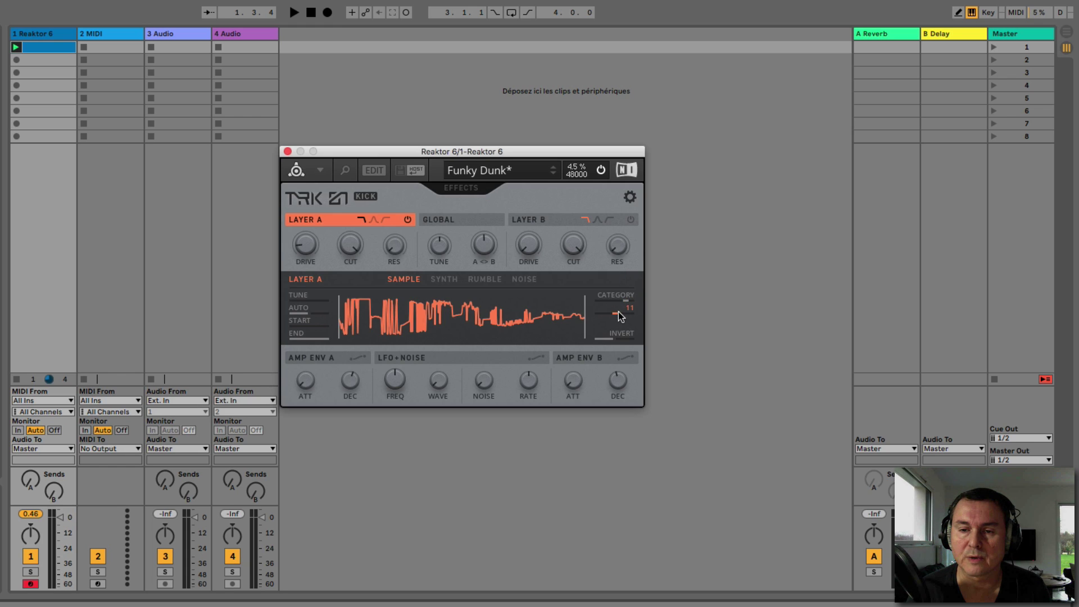
drag(607, 313, 612, 381)
key(space)
key(space)
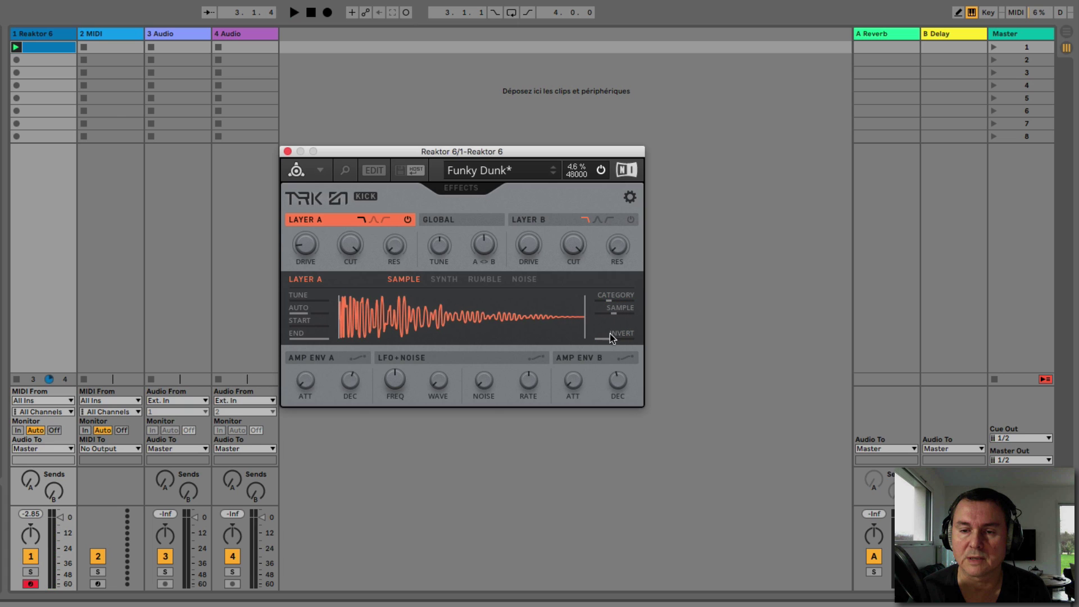
drag(611, 315, 582, 394)
key(space)
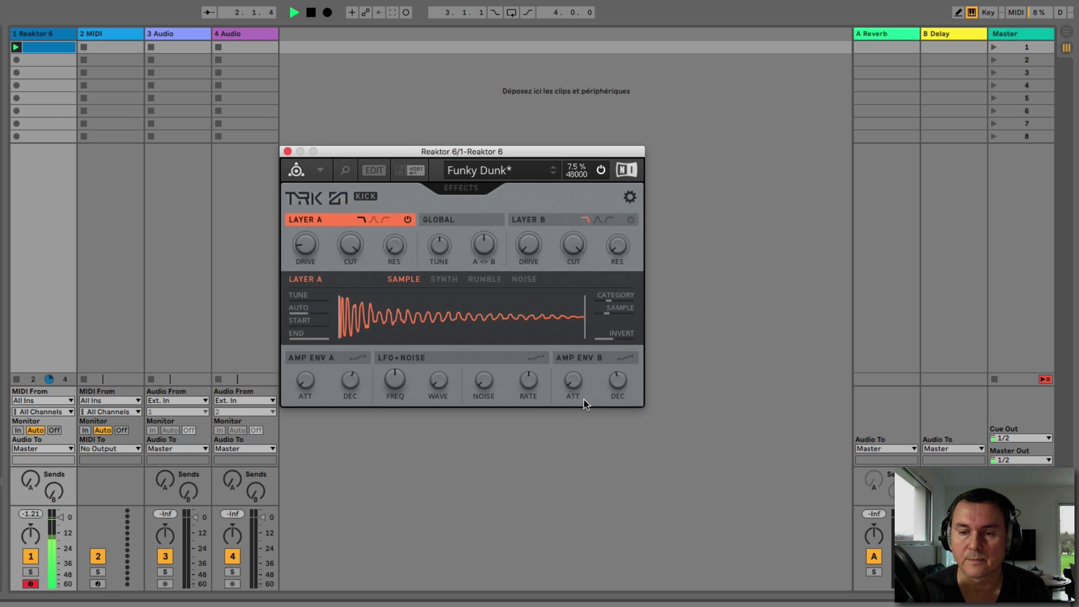
- Stop playback, look through Layer A's Synth, Rumble and Noise engines once more, and return to the Sample engine
key(space)
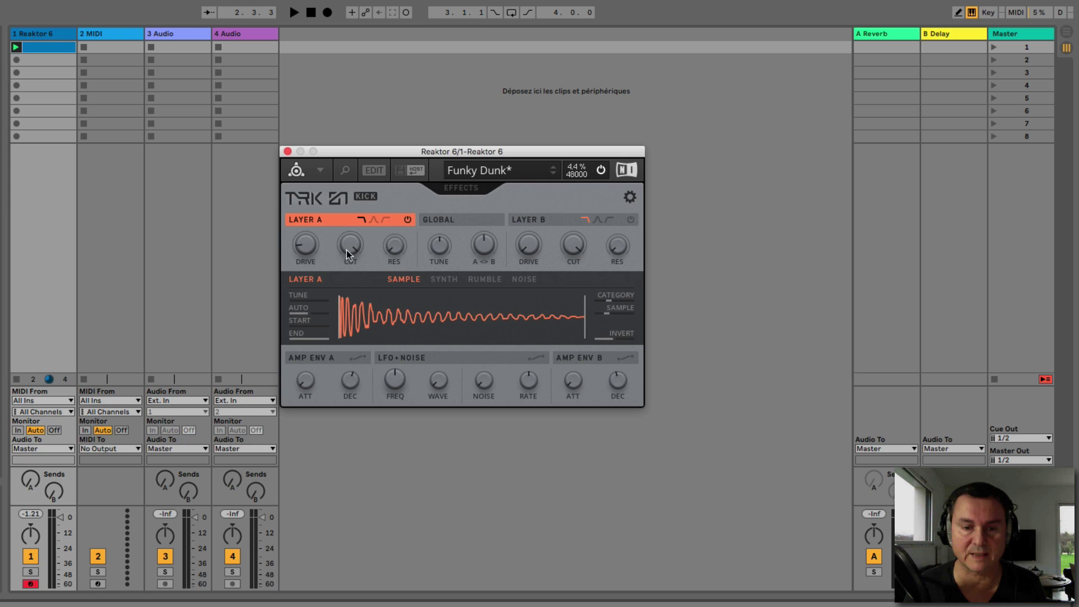
click(303, 300)
click(445, 279)
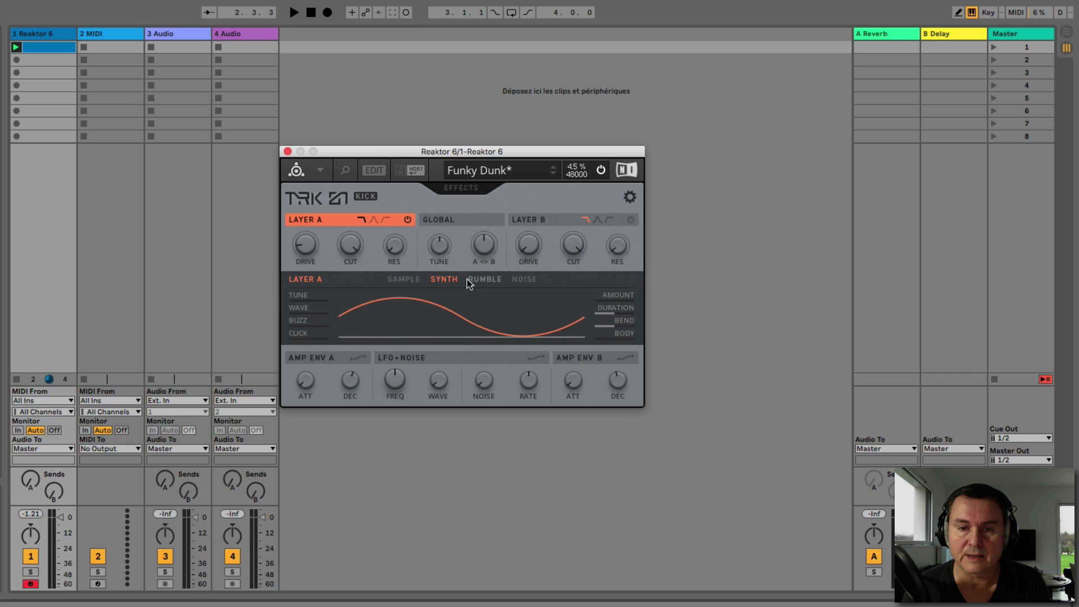
click(485, 280)
click(523, 279)
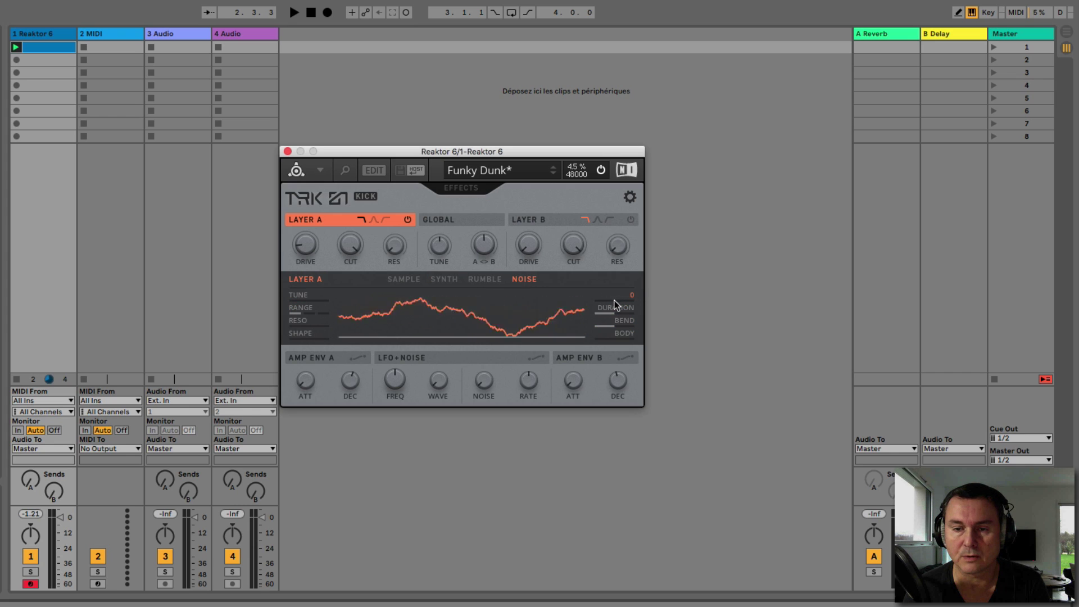
click(404, 280)
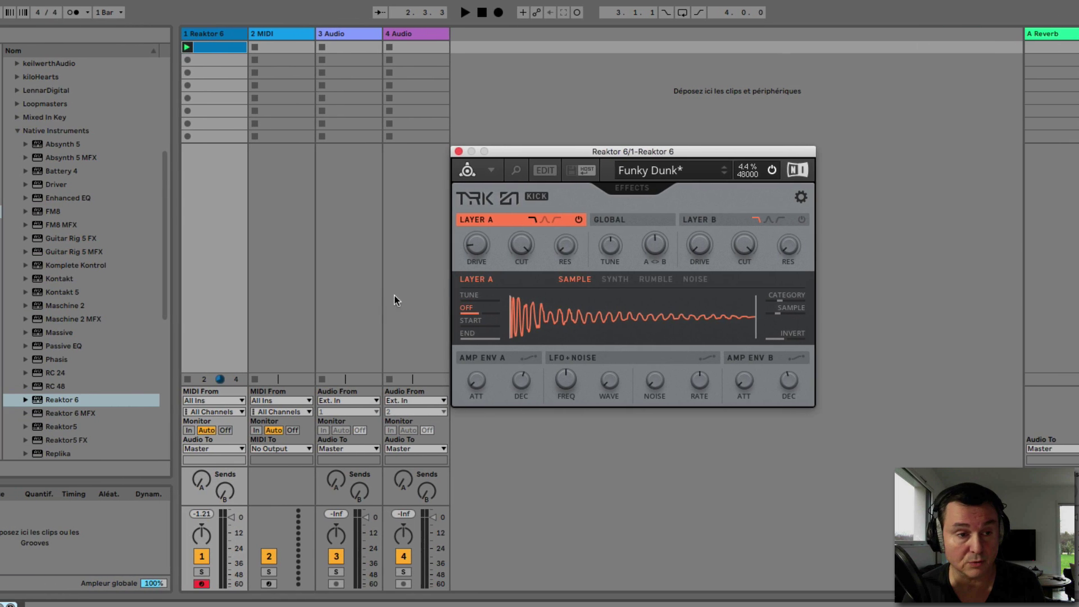
drag(319, 313, 322, 282)
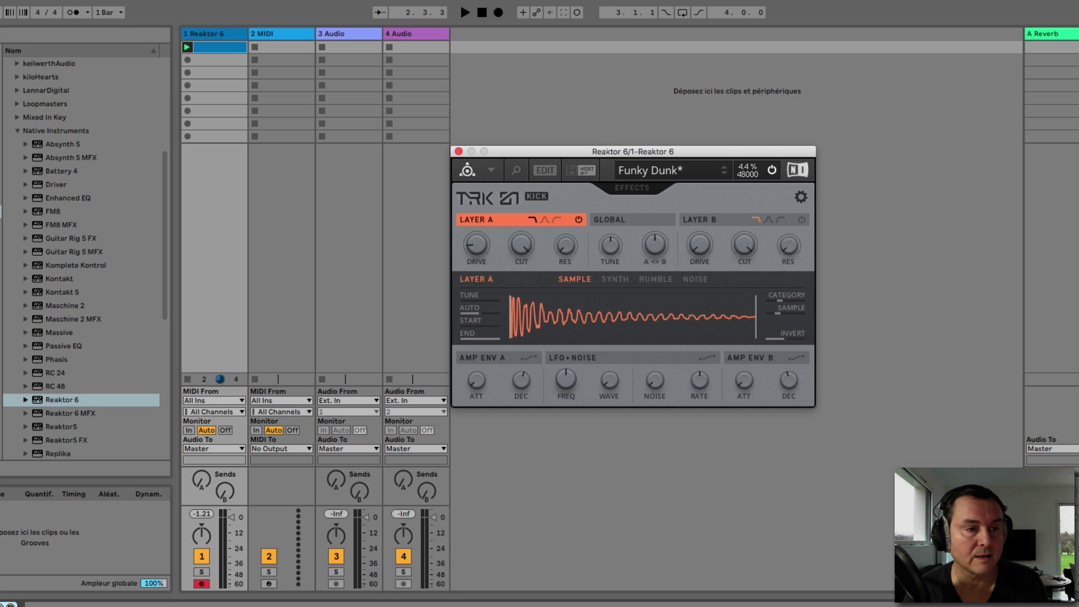
- Show the browser's sample list and audition files including 00DB_JOOF-HH02.aif, 00DB_Kick_GMS_stylie.aif and 00DB_Pads_hellway_E.aif
click(1, 239)
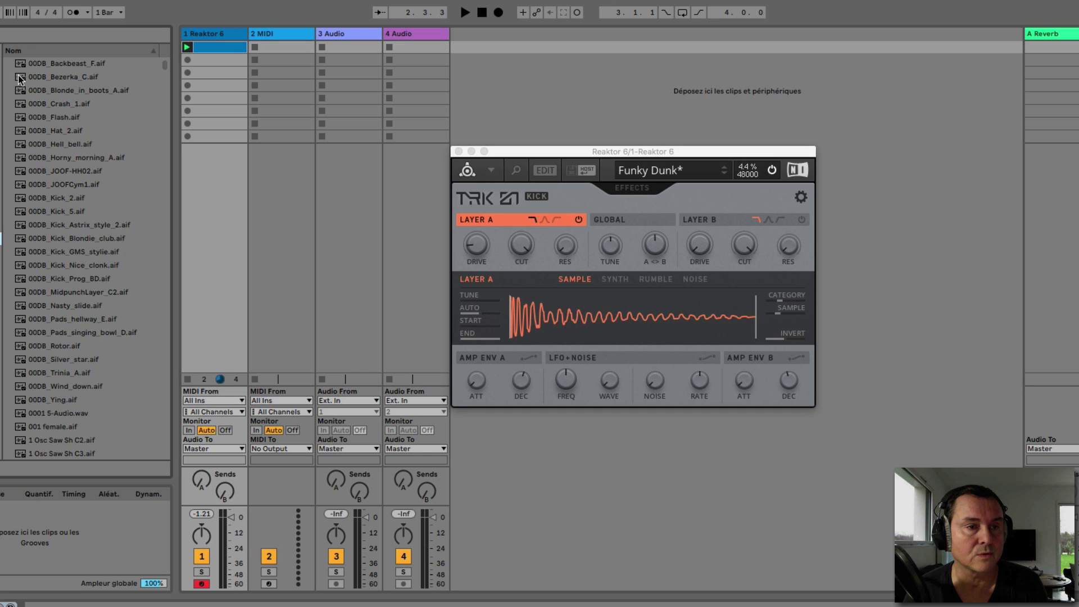
click(45, 79)
click(59, 171)
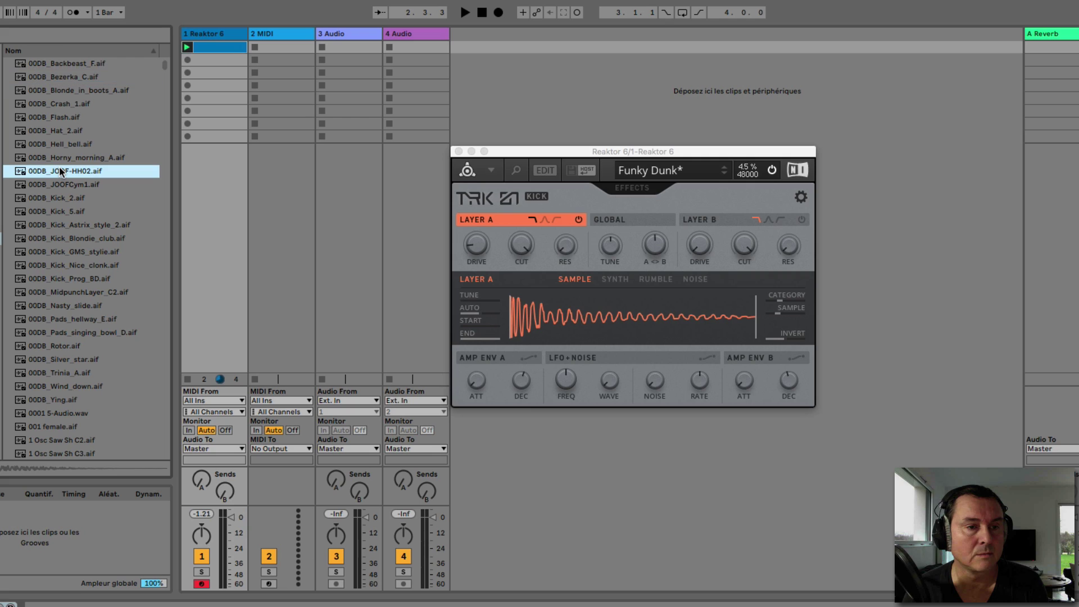
click(56, 252)
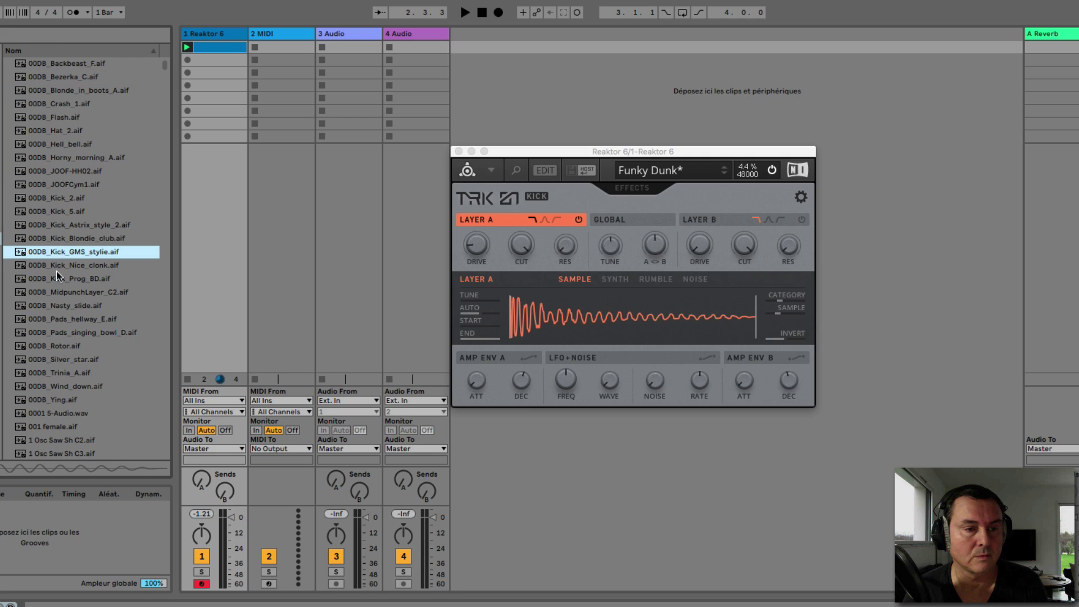
click(59, 320)
- Try to load 00DB_Pads_hellway_E.aif from the browser into Layer A's Sample engine
drag(35, 324, 561, 333)
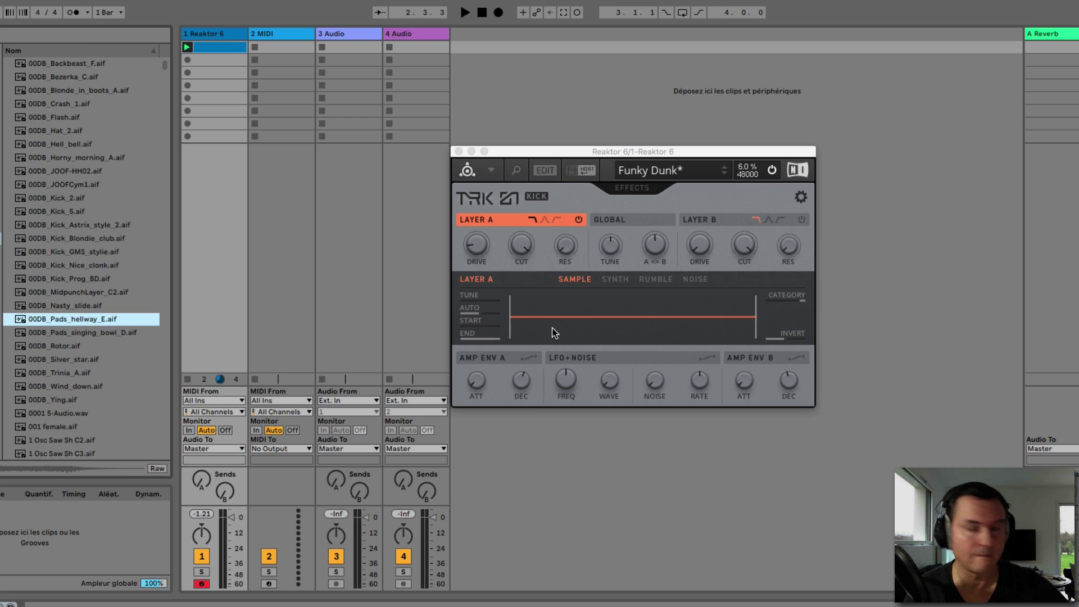
mouse_move(507, 302)
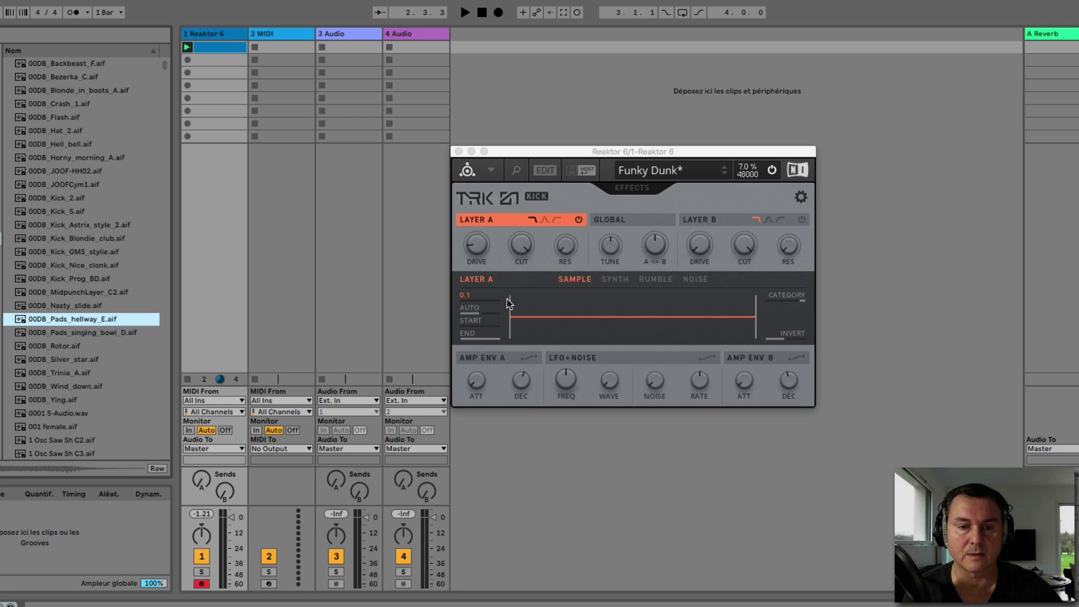
click(536, 282)
drag(31, 323, 536, 336)
click(565, 282)
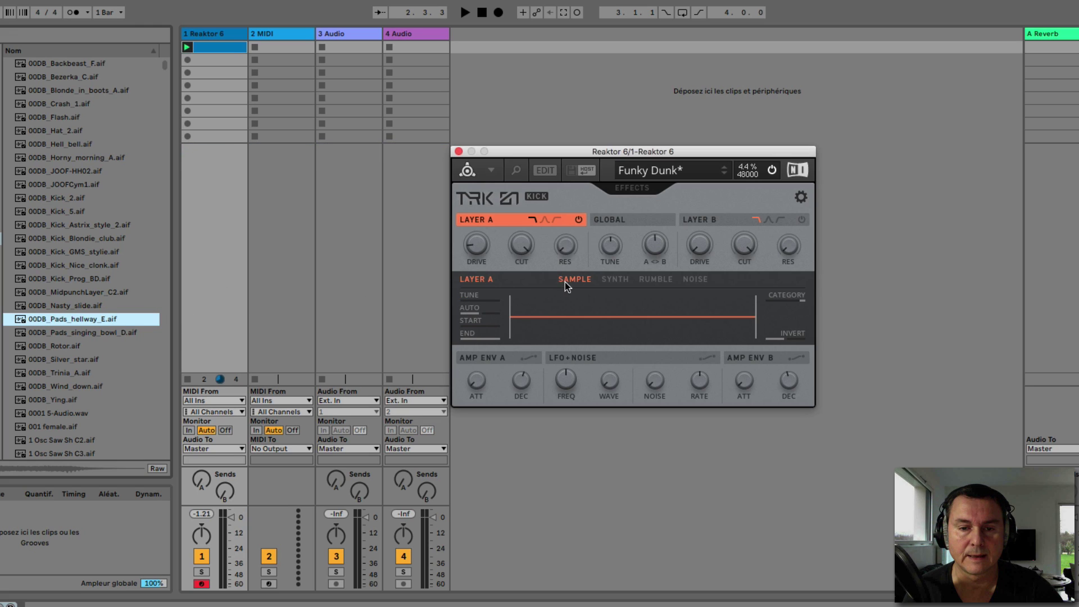
- Load 00DB_Kick_GMS_stylie.aif from the browser into Layer A's Sample engine and adjust Layer A's Drive to 13
click(63, 254)
drag(146, 258, 555, 325)
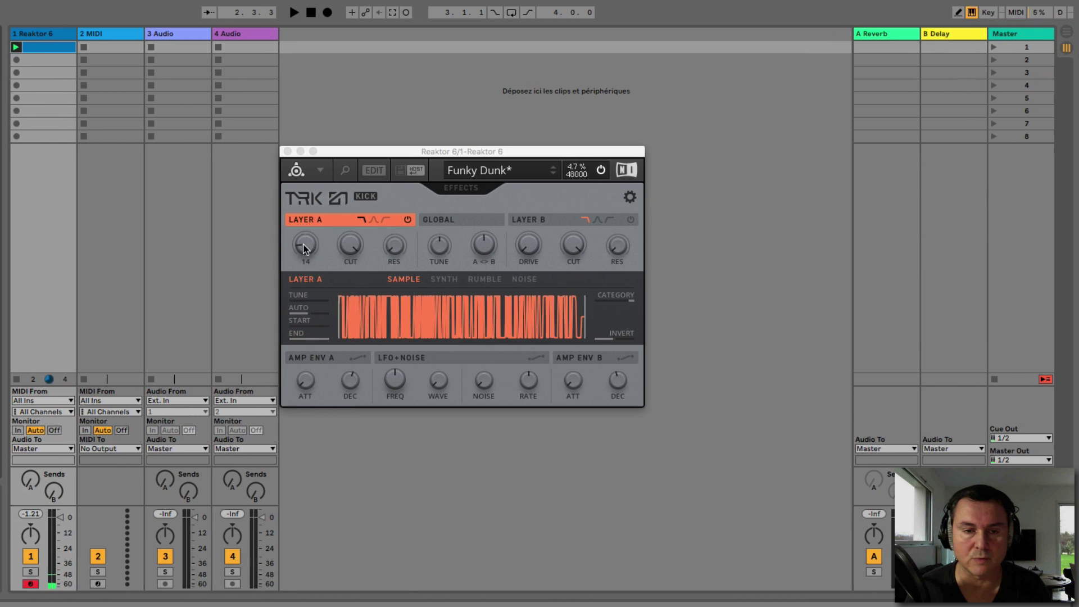
click(475, 180)
drag(316, 235, 319, 243)
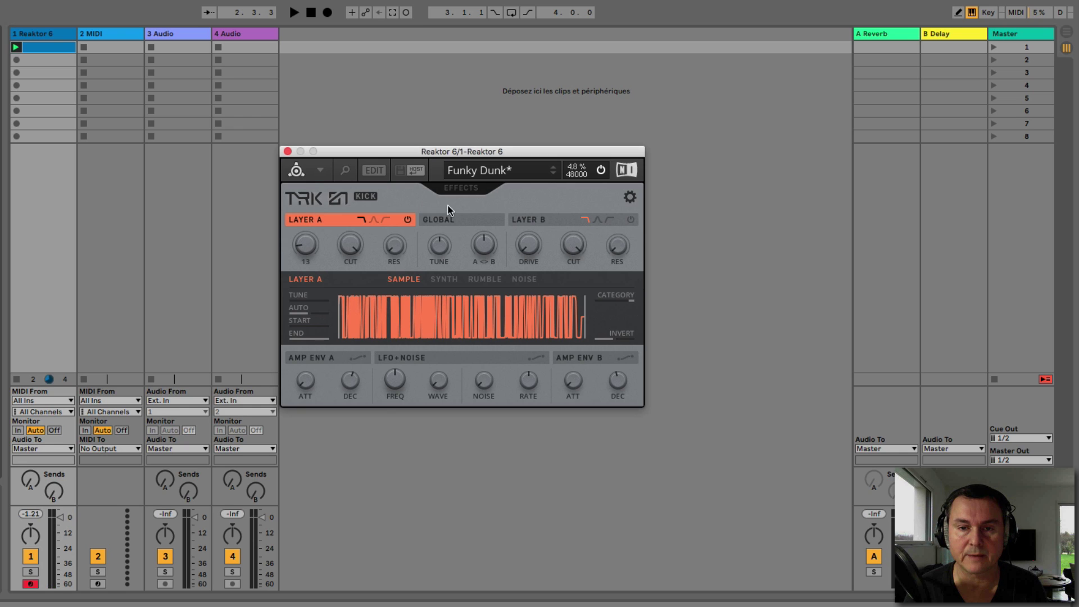
- Load the INIT - TRK-01 Kick snapshot from the Analog bank and play the clip briefly
click(467, 171)
mouse_move(474, 169)
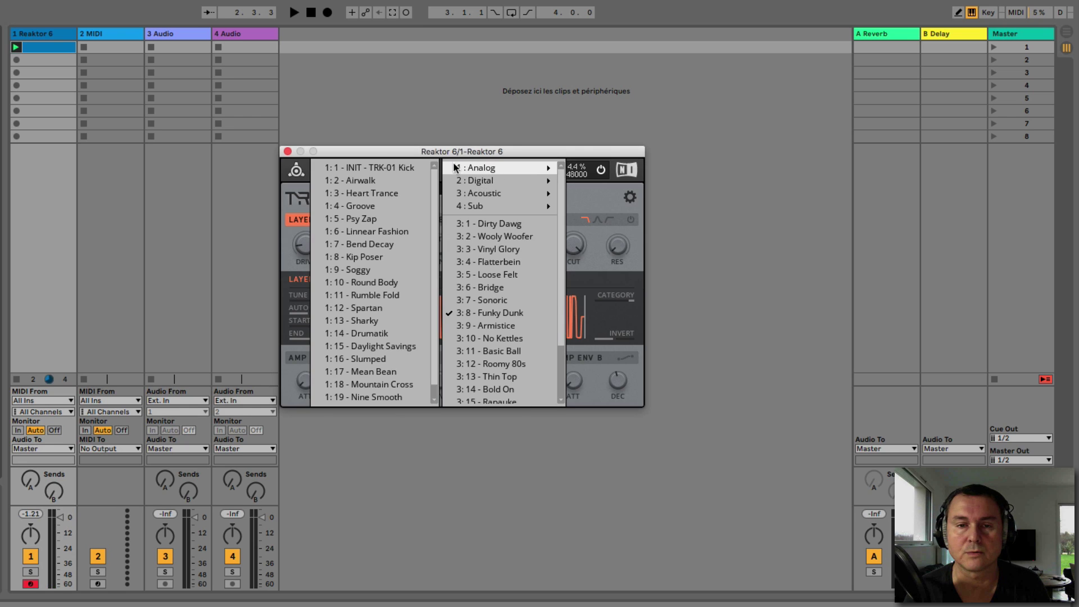
click(379, 169)
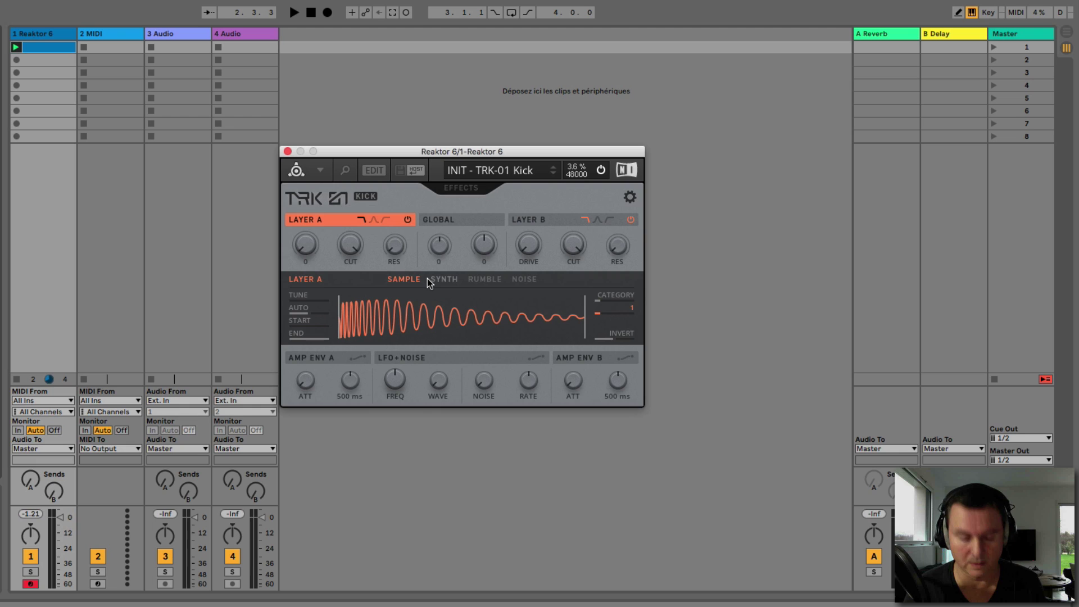
key(space)
key(space)
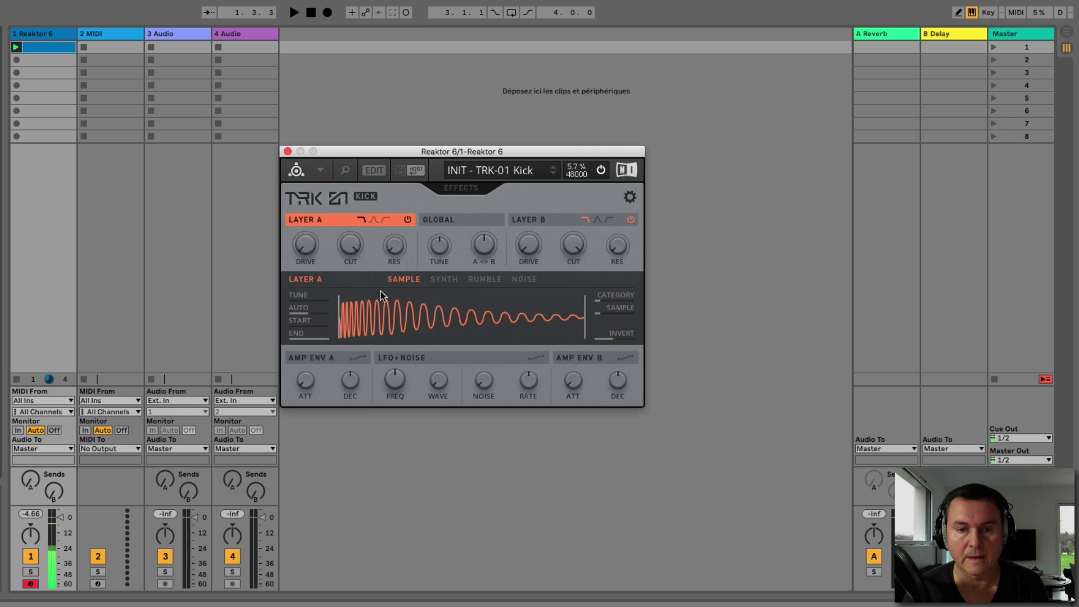
- Shorten Layer A's sample by moving its End point to just before the waveform's middle, and listen during playback
click(302, 313)
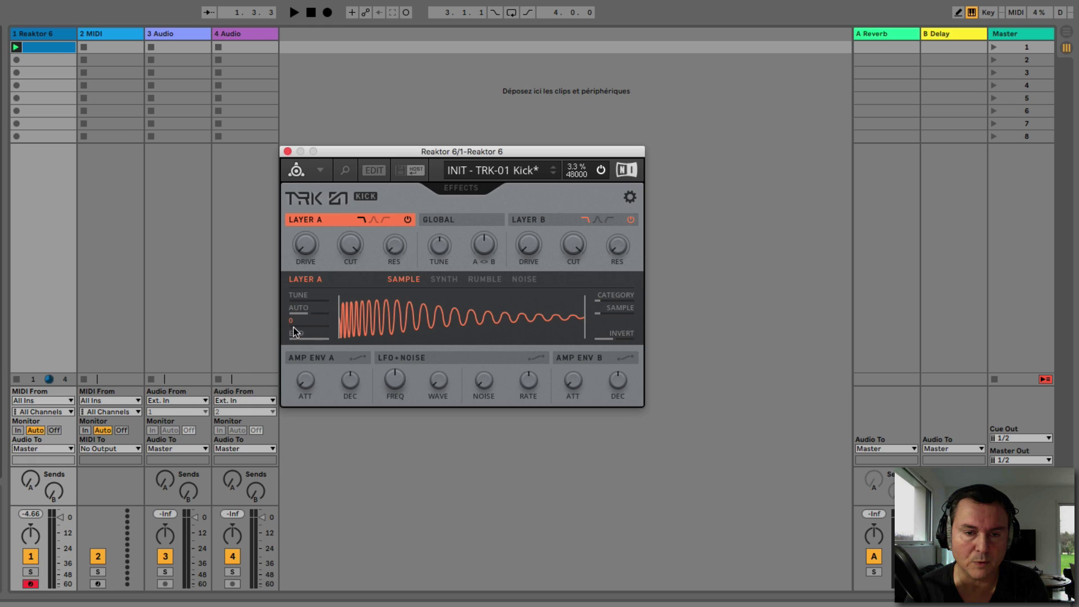
mouse_move(299, 324)
mouse_down()
mouse_move(299, 220)
mouse_move(302, 497)
mouse_move(305, 423)
mouse_move(304, 437)
mouse_up()
key(space)
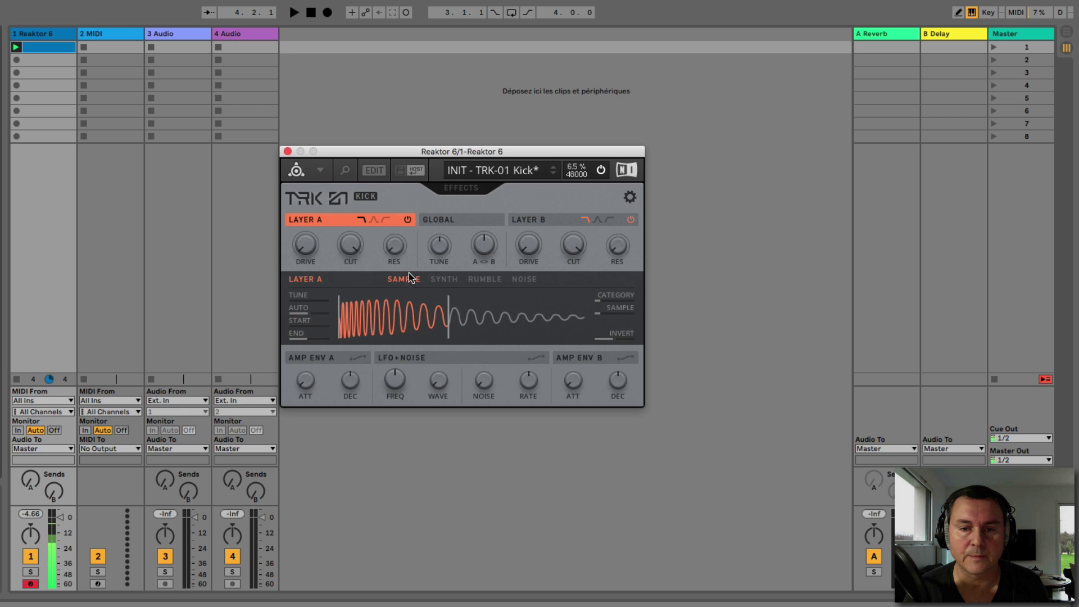
- Switch Layer A to the Synth engine, adjust Tune to about -0.5, raise Wave and Buzz, and set Click to 44
click(444, 281)
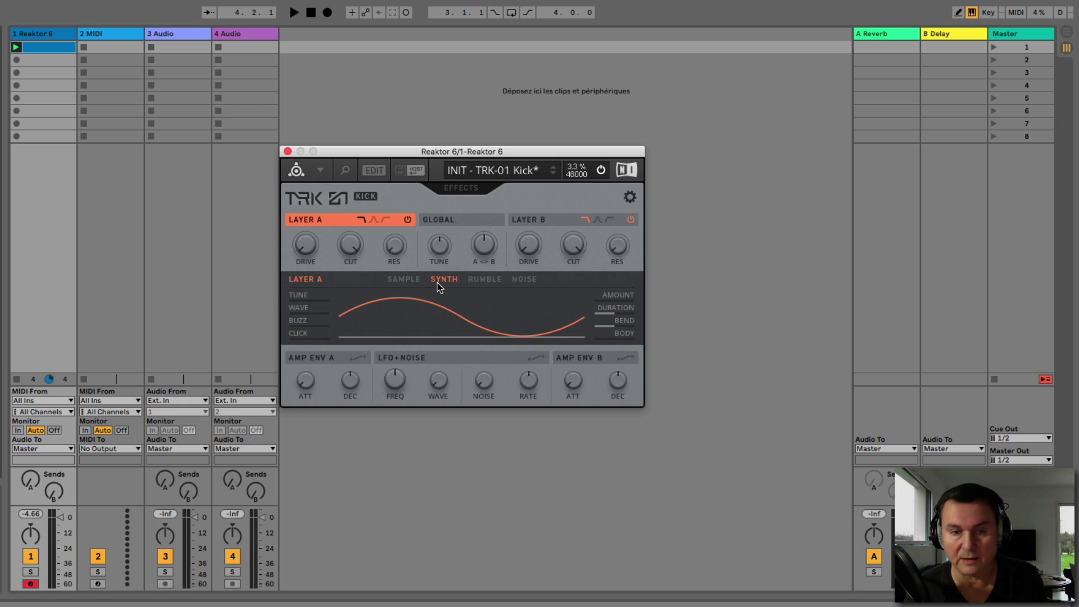
mouse_move(305, 294)
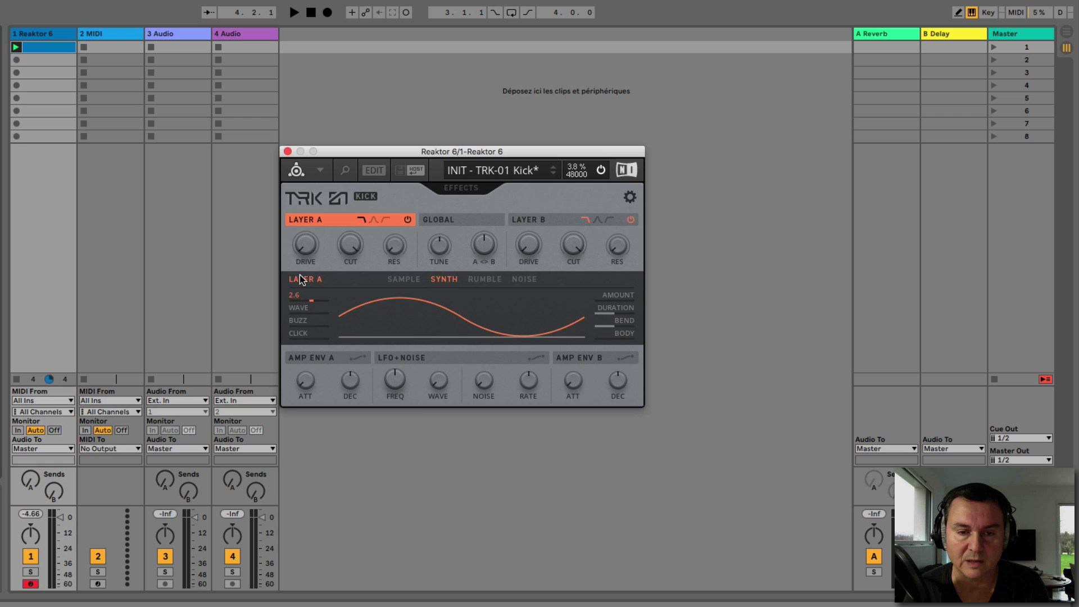
drag(307, 312, 305, 339)
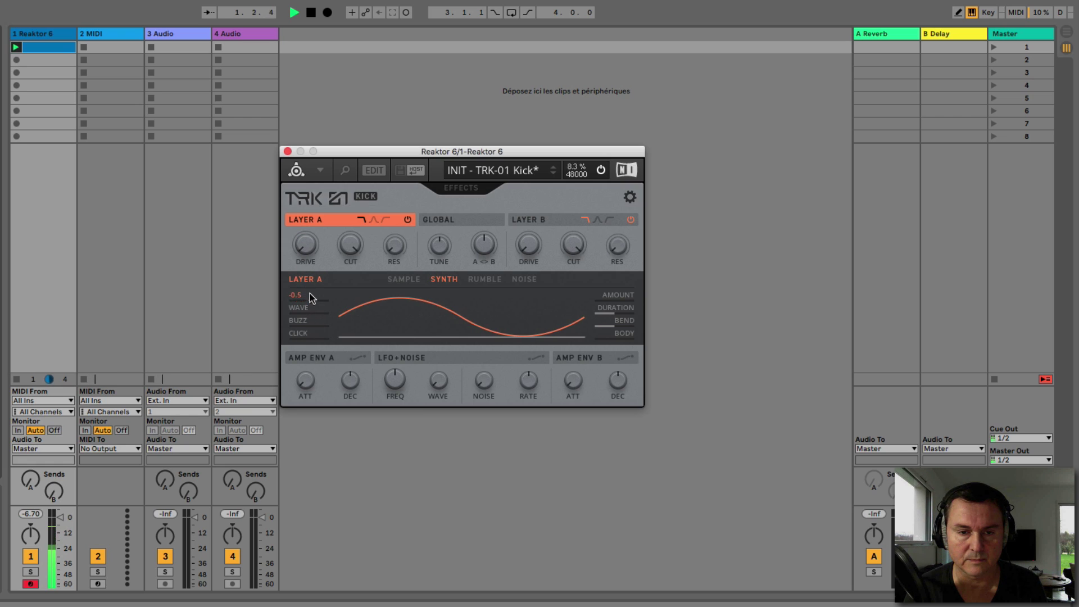
mouse_move(305, 308)
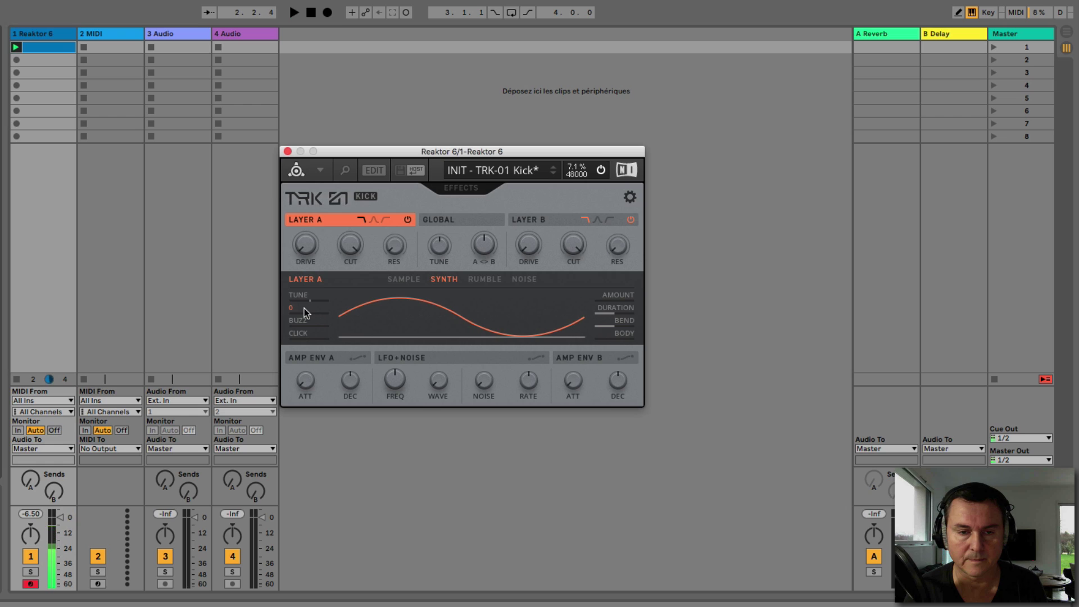
drag(305, 309, 319, 335)
key(space)
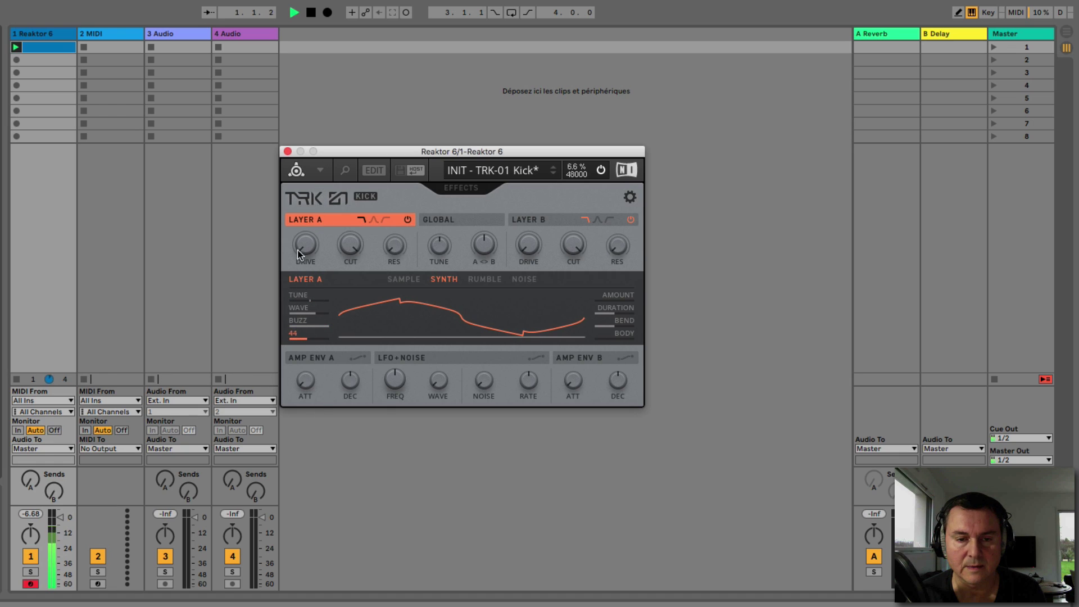
- Sweep the Synth engine's Click down to 0 and back up during playback, lower Wave almost to zero, and stop
drag(307, 197, 292, 499)
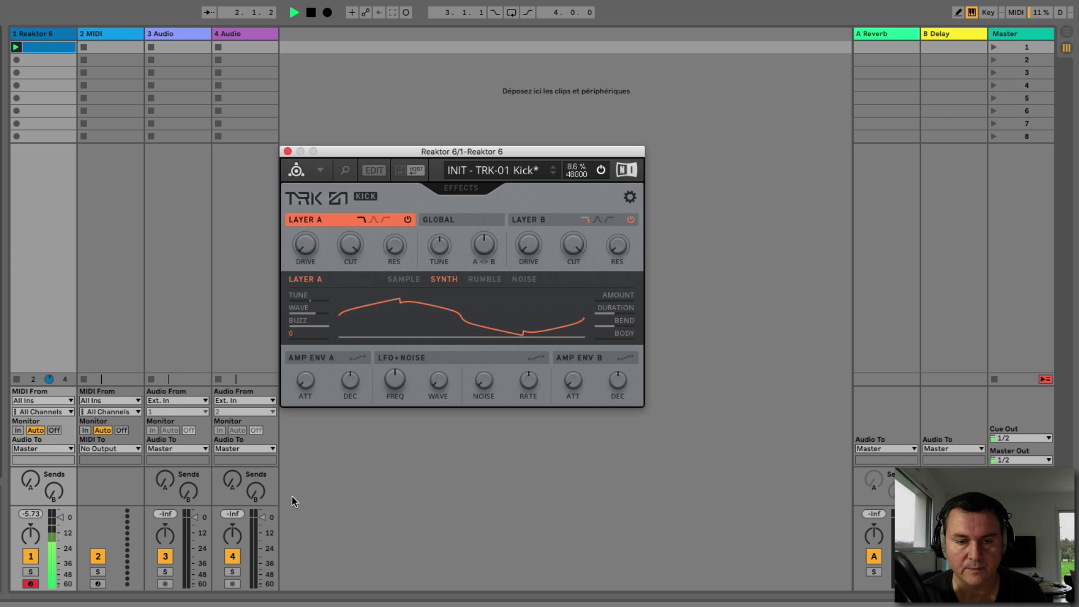
drag(302, 314, 302, 191)
key(space)
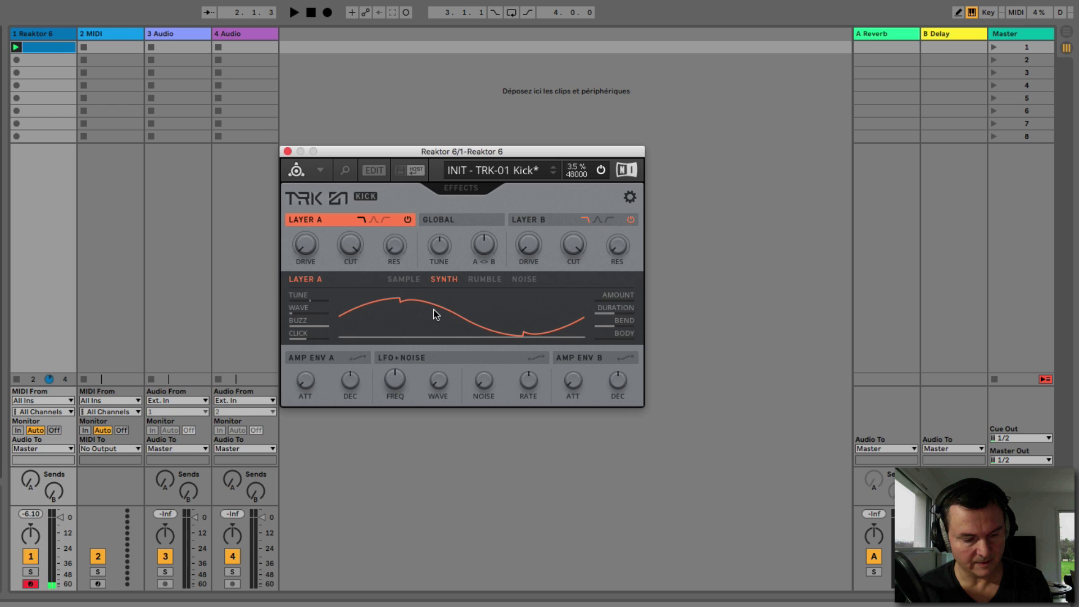
- Shape the Synth's pitch envelope during playback, trying a Duration of 405 ms and an Amount of 60, and raise Bend to maximum
key(space)
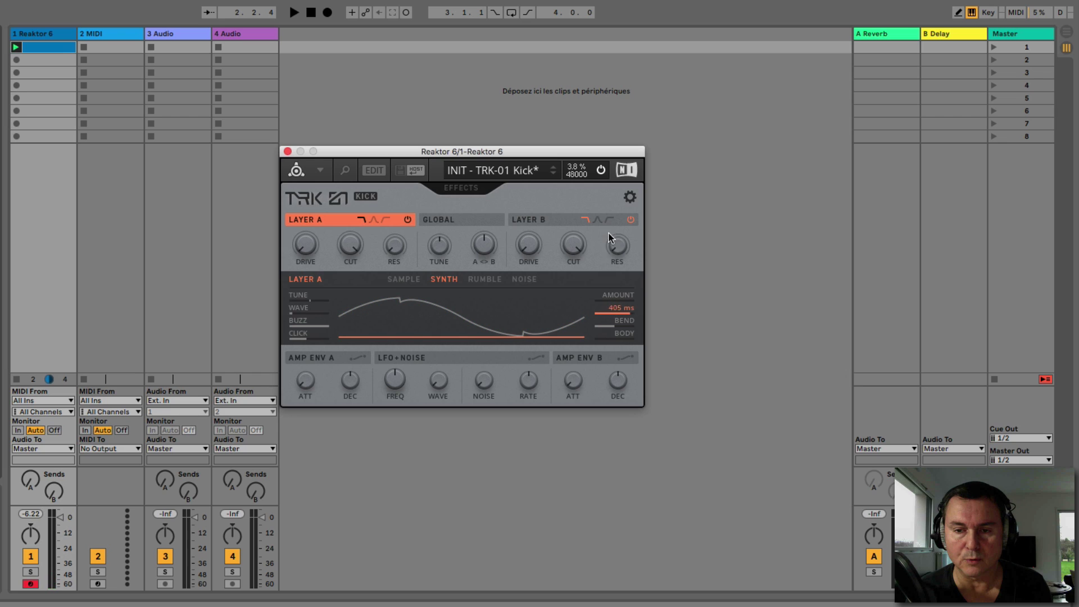
key(space)
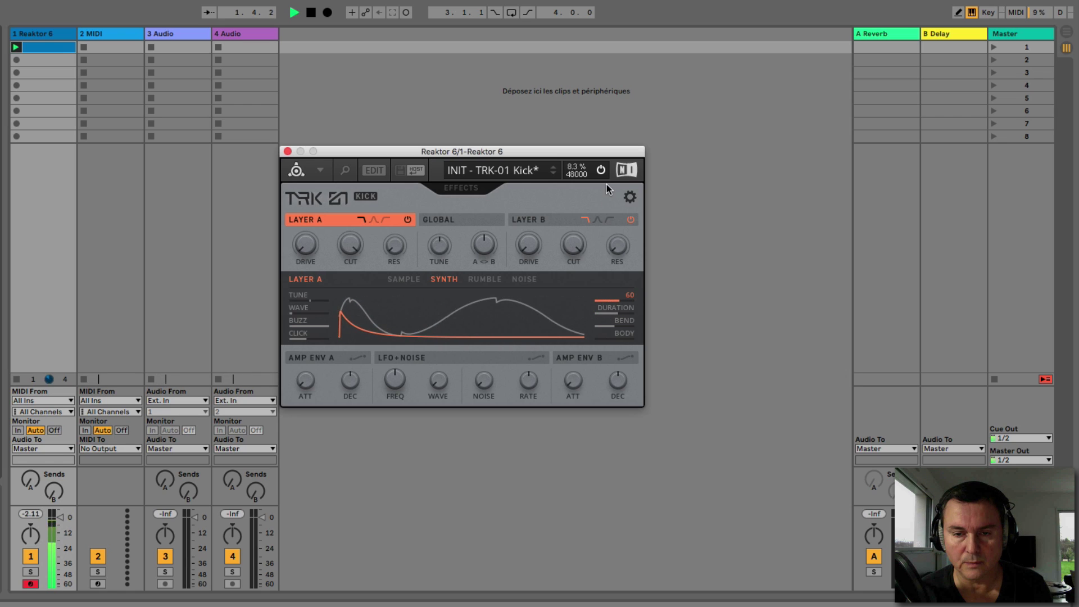
key(space)
drag(605, 315, 606, 270)
key(space)
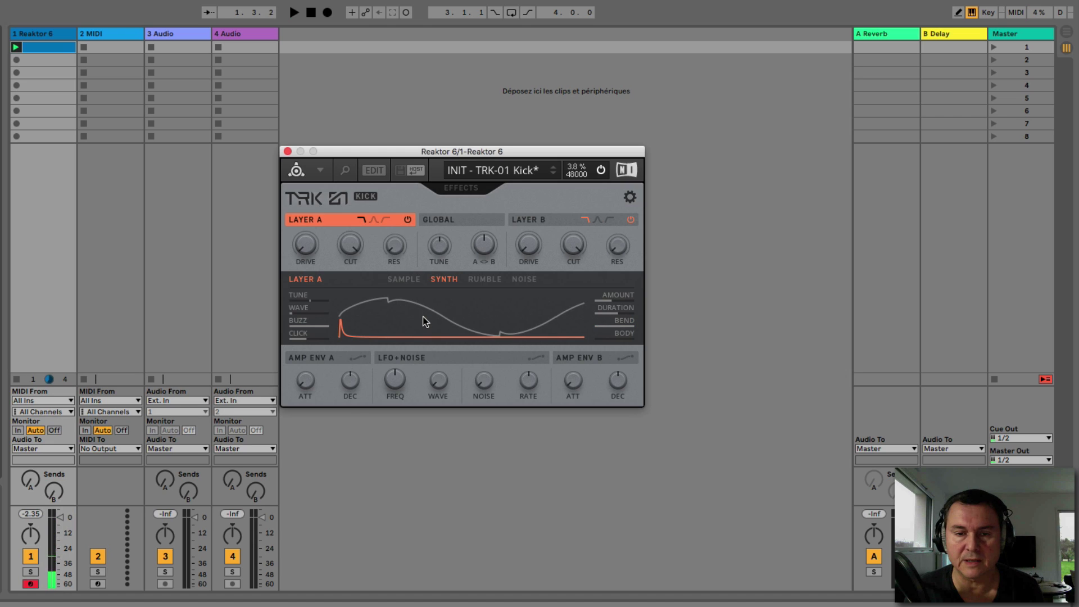
- Switch Layer A to the Rumble engine and, during playback, raise Tone, adjust Reso through 59 and turn Chaos fully up
click(472, 279)
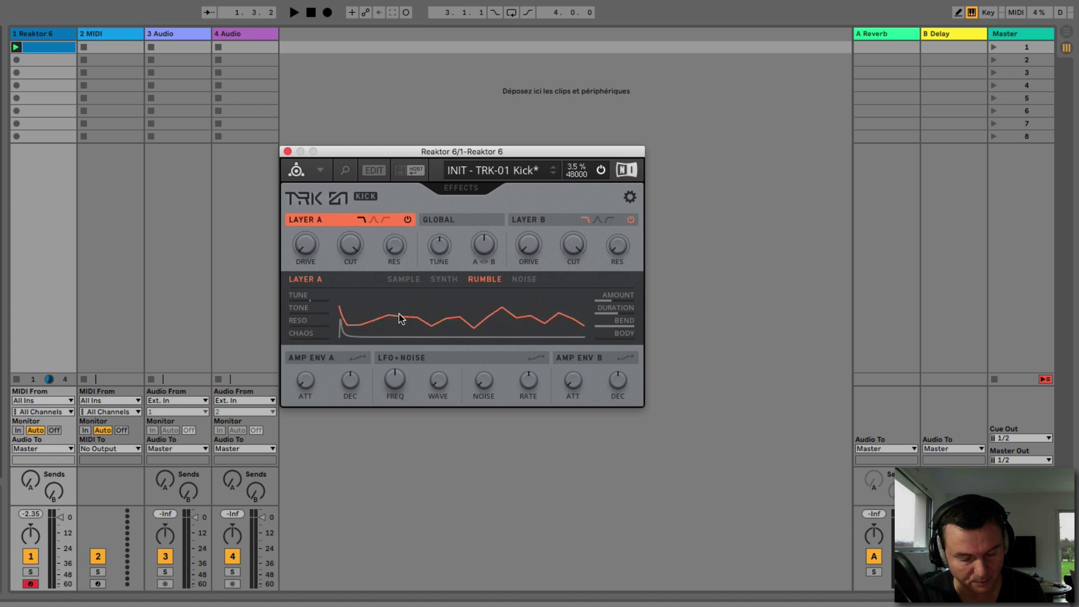
key(space)
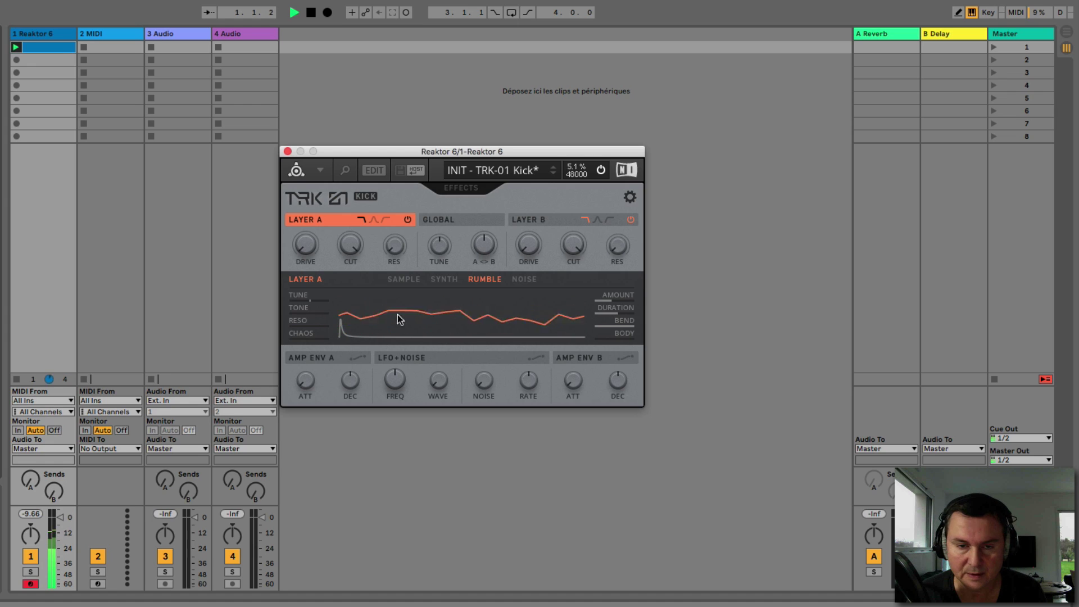
mouse_move(305, 316)
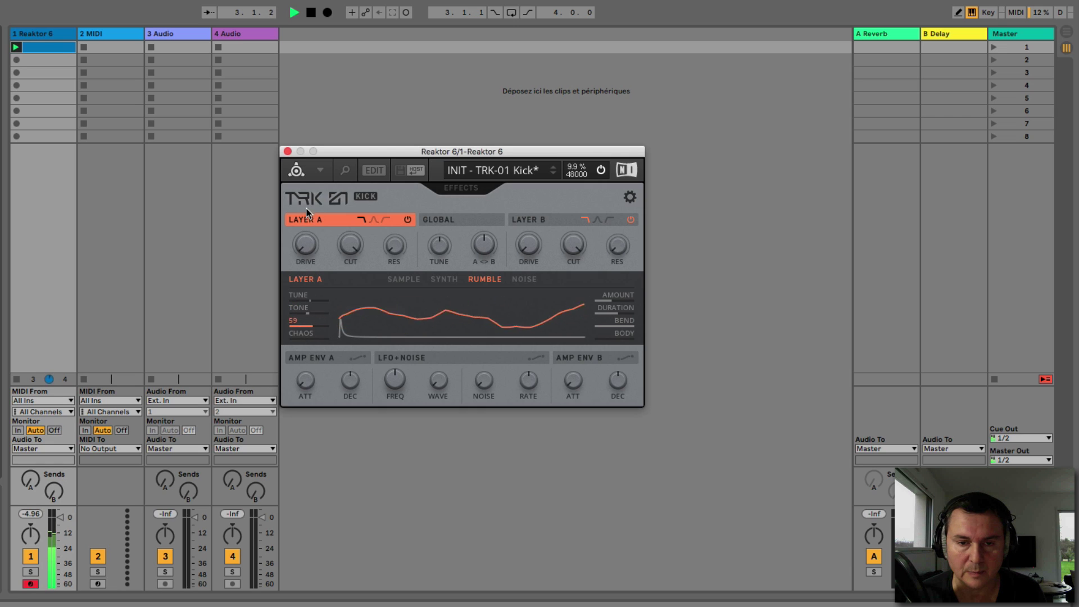
mouse_move(305, 336)
drag(304, 336, 319, 275)
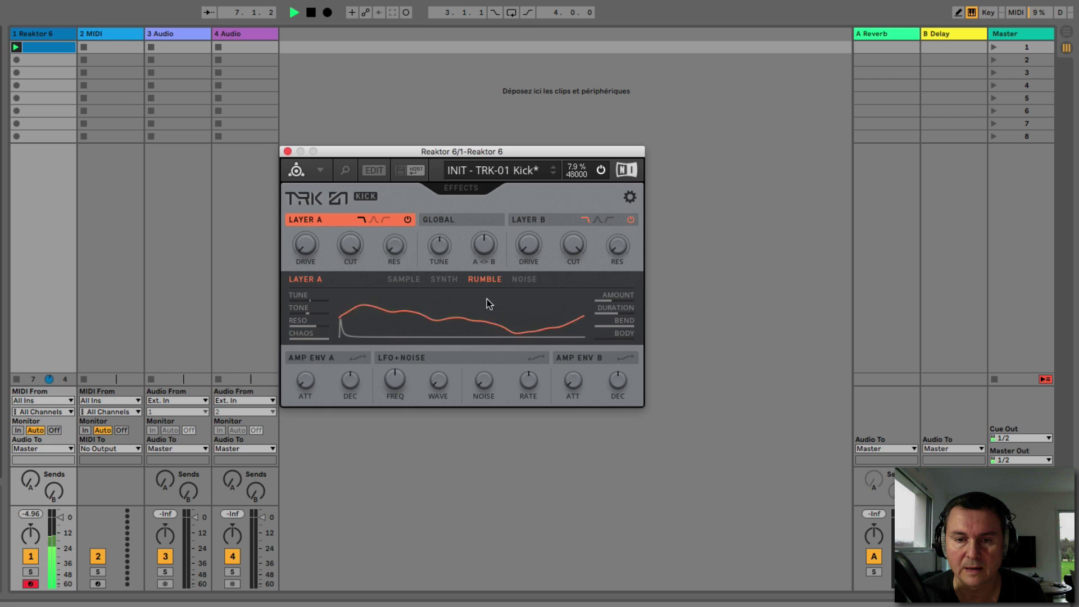
- Switch Layer A to the Noise engine and adjust its Tune through -3.6 during playback
click(518, 280)
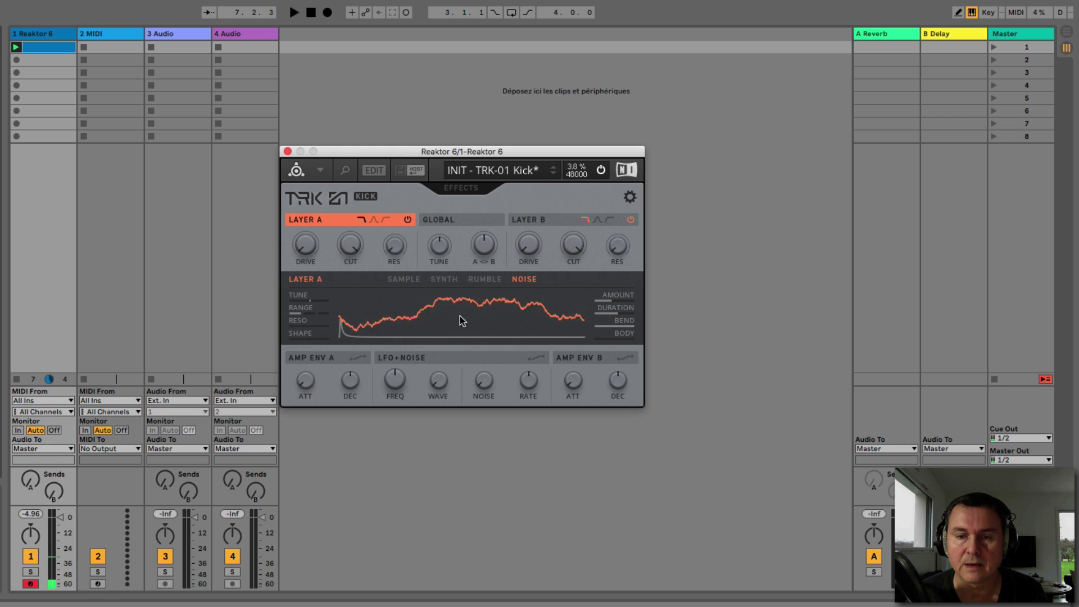
click(323, 319)
key(space)
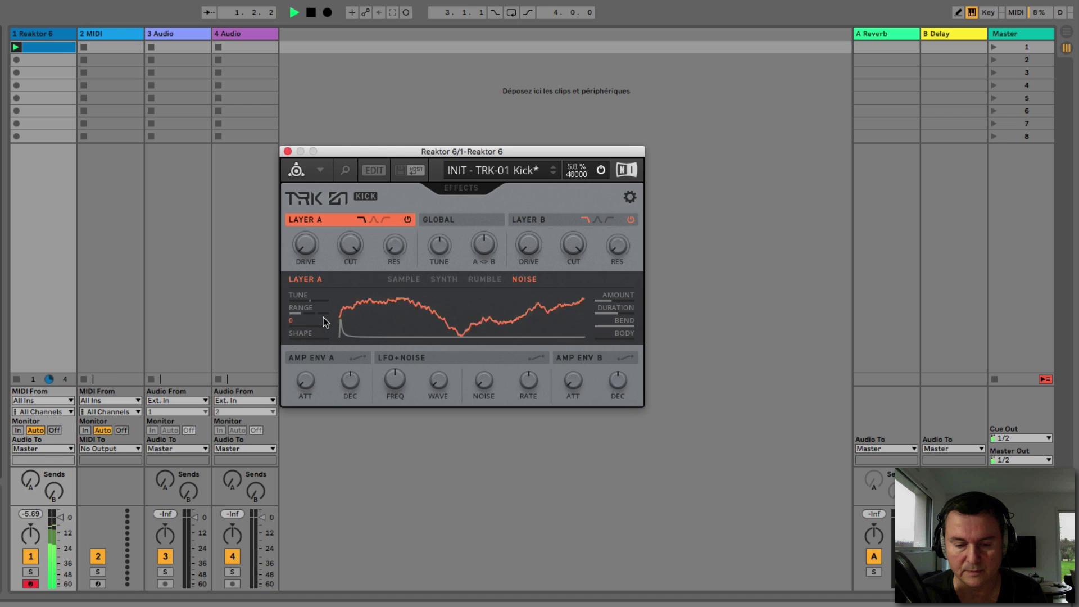
drag(311, 299, 301, 380)
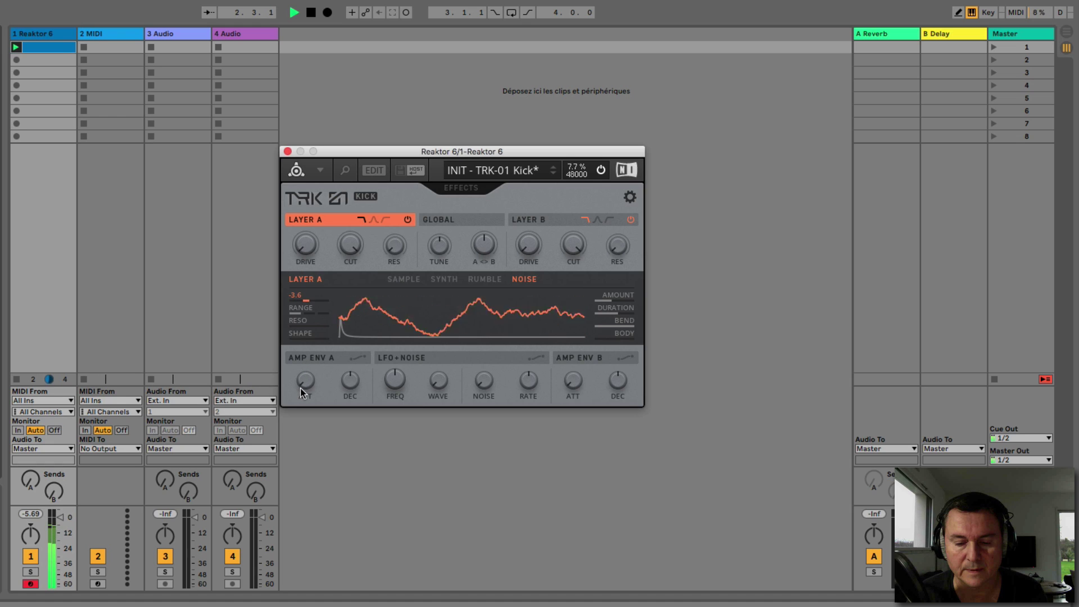
- Adjust the Noise engine's Range and Shape, trying a Shape of -29, then shorten the envelope Duration and raise Body to 85
drag(304, 313, 308, 354)
key(space)
key(space)
key(space)
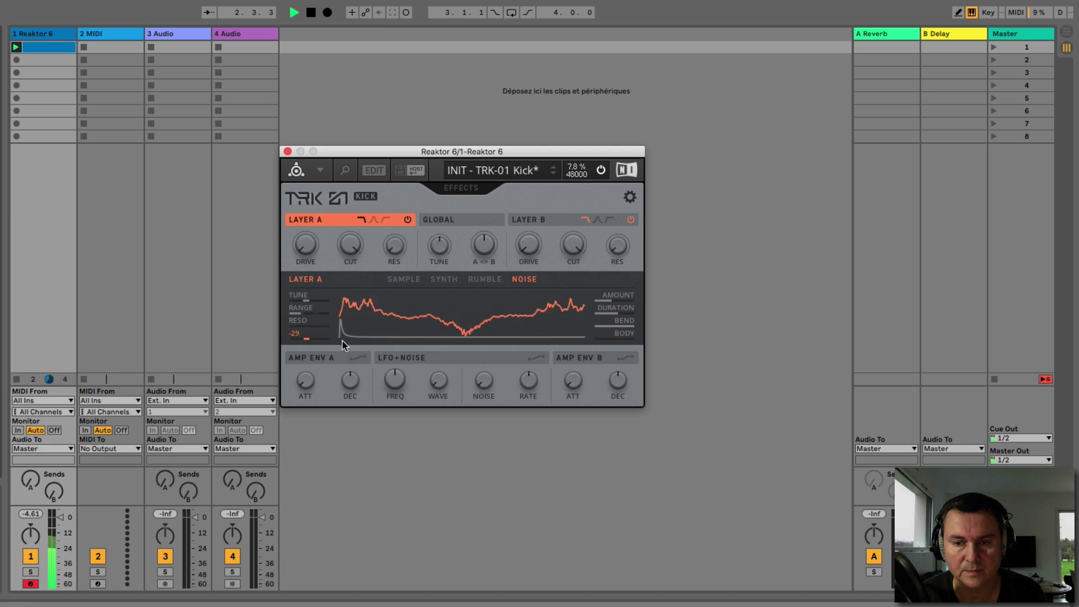
drag(609, 314, 604, 254)
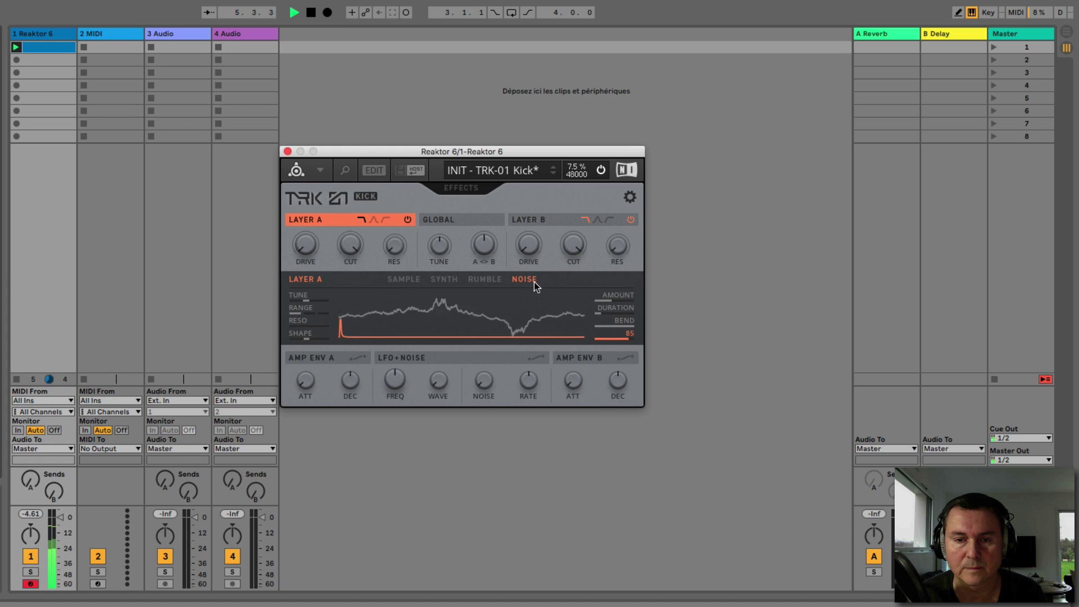
- Flip Layer A through the Sample, Rumble and Noise engines with playback stopped, and settle on Sample
click(402, 280)
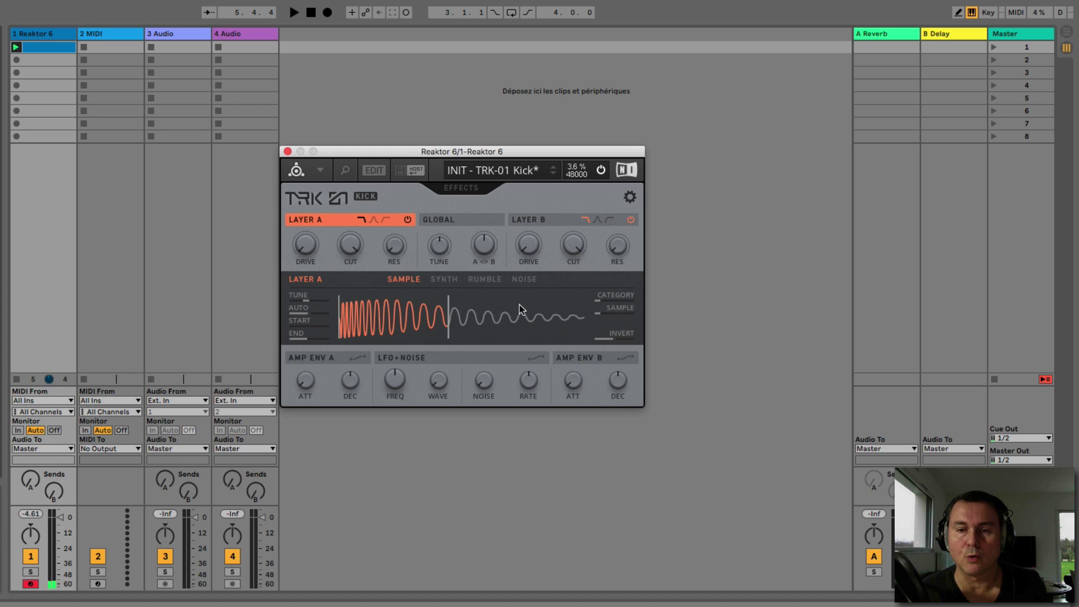
click(484, 279)
click(524, 280)
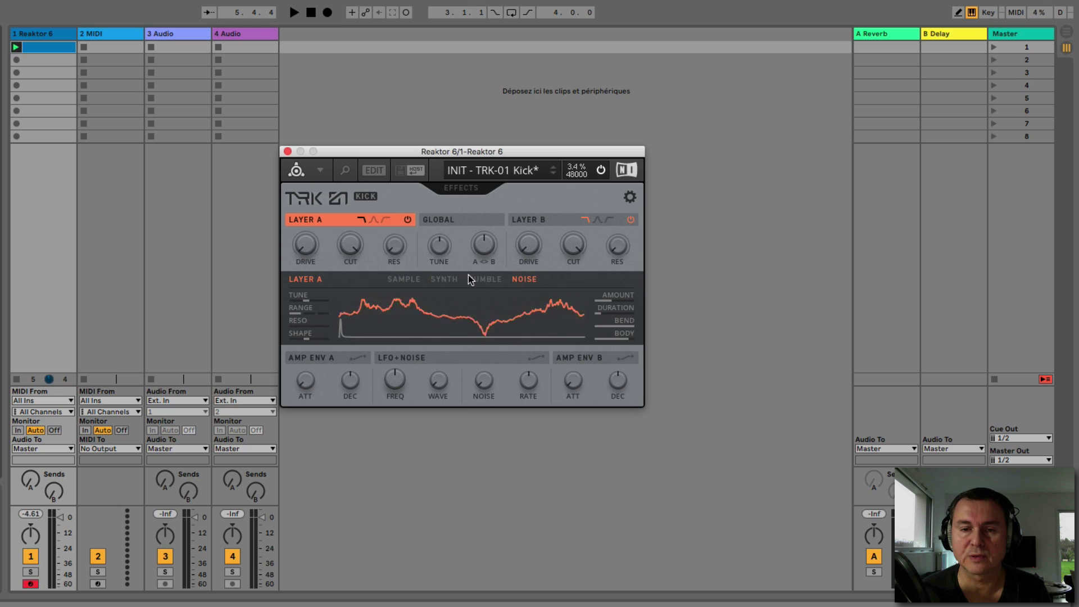
click(406, 280)
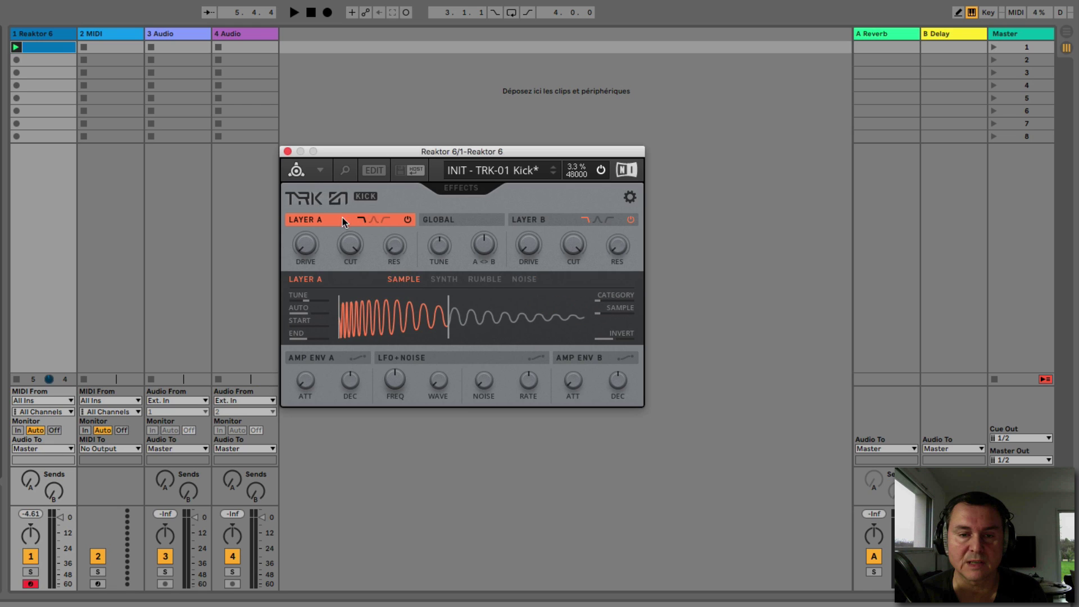
- Switch Layer B to the Rumble engine and raise its Chaos to about 85 during playback
click(537, 219)
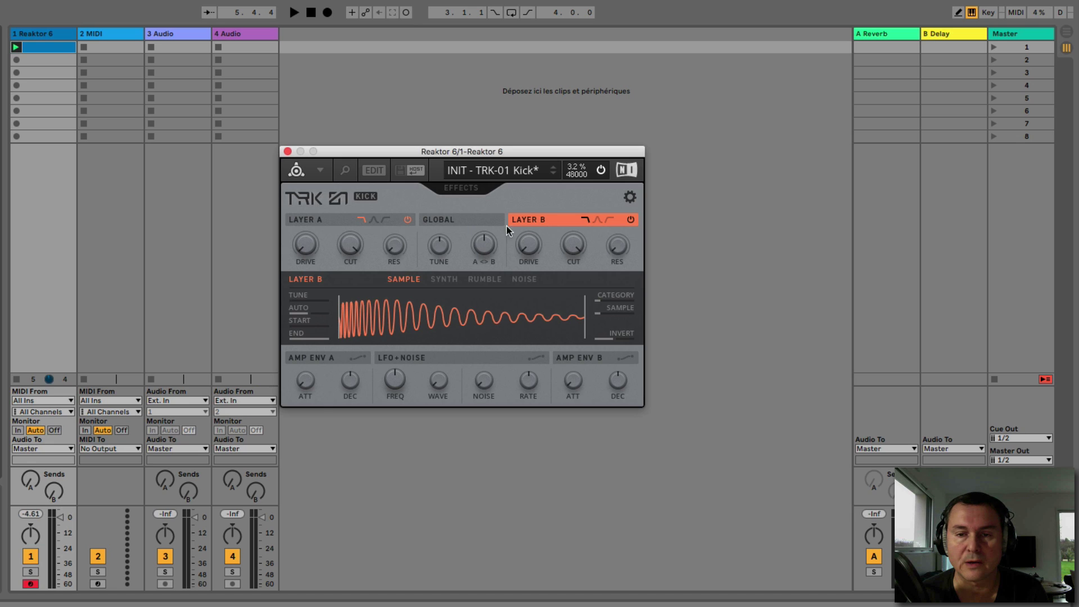
click(483, 280)
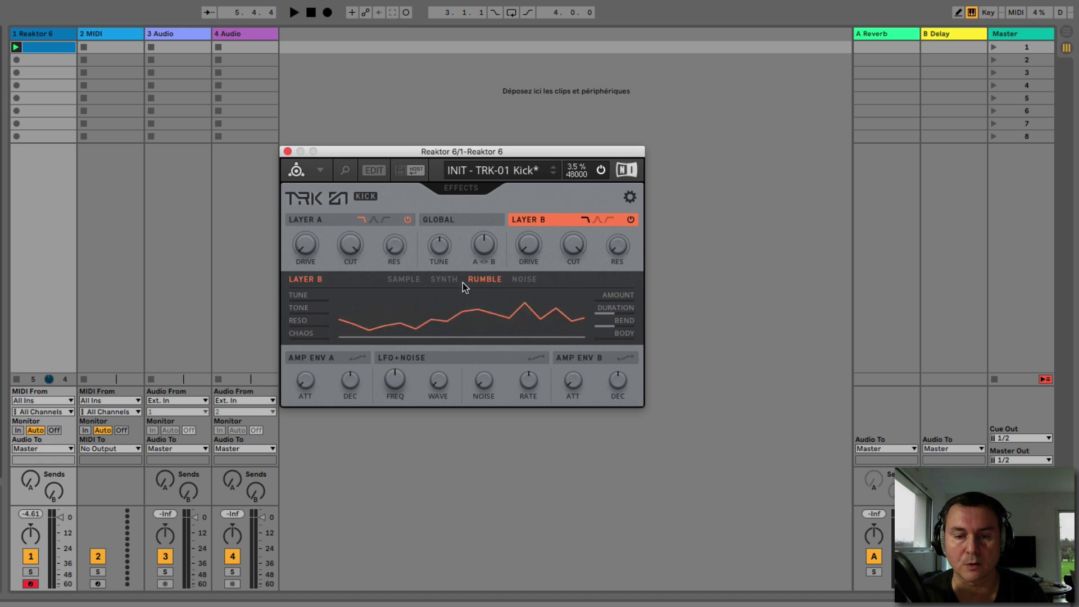
key(space)
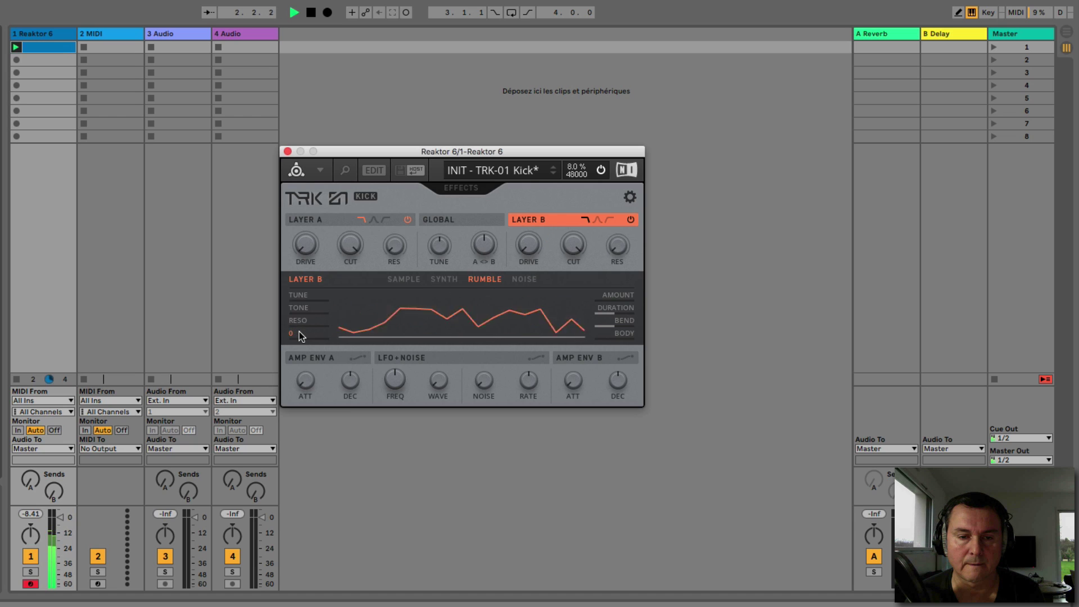
drag(299, 332, 312, 177)
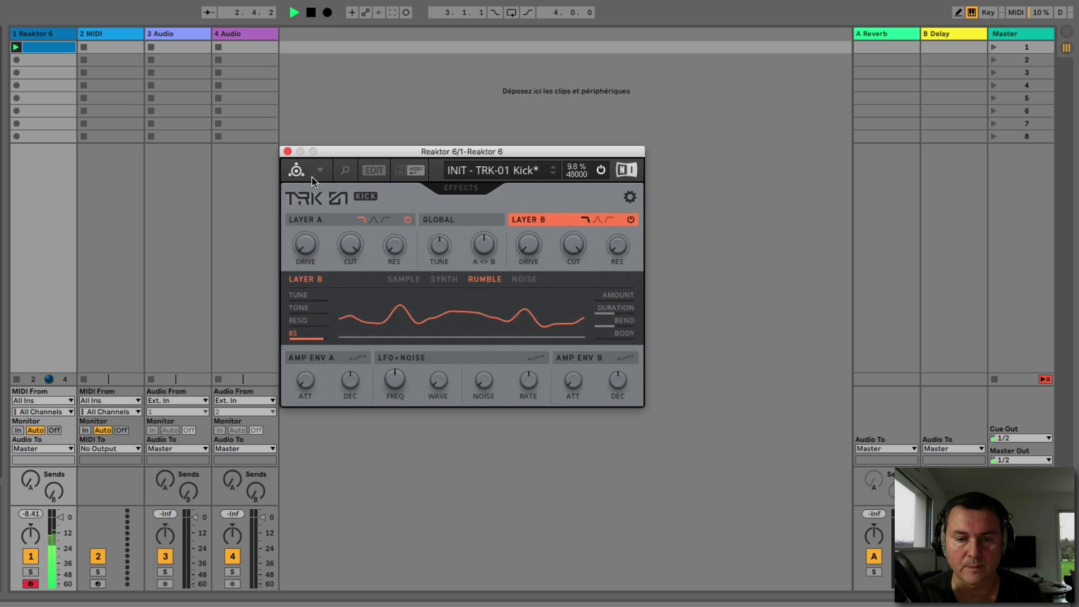
- Switch Layer B to Sample, alternate between both layers to compare them, try Noise and return Layer B to Rumble
click(403, 280)
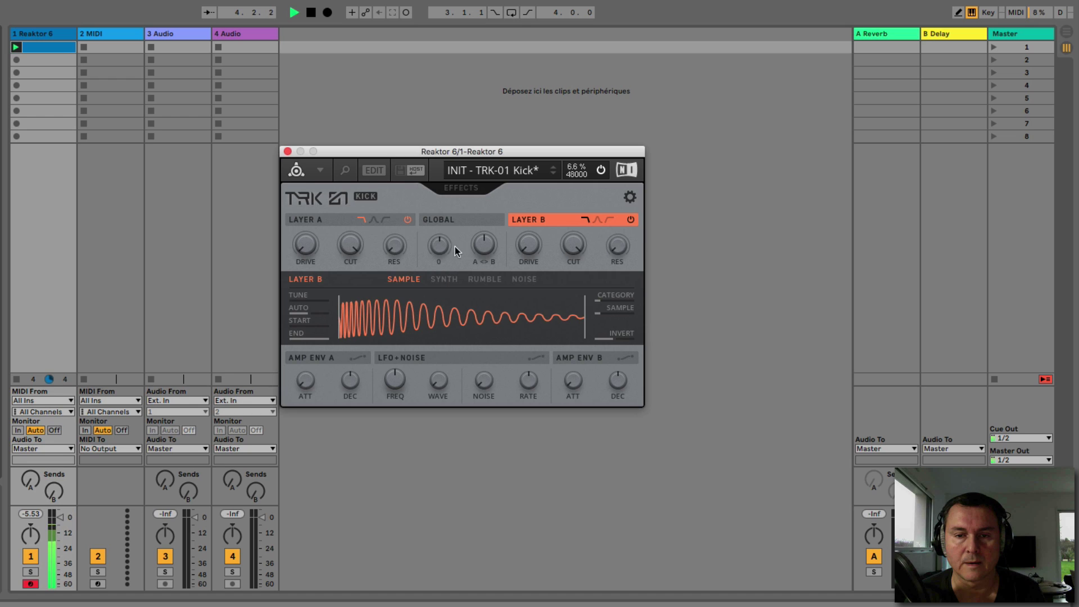
click(345, 221)
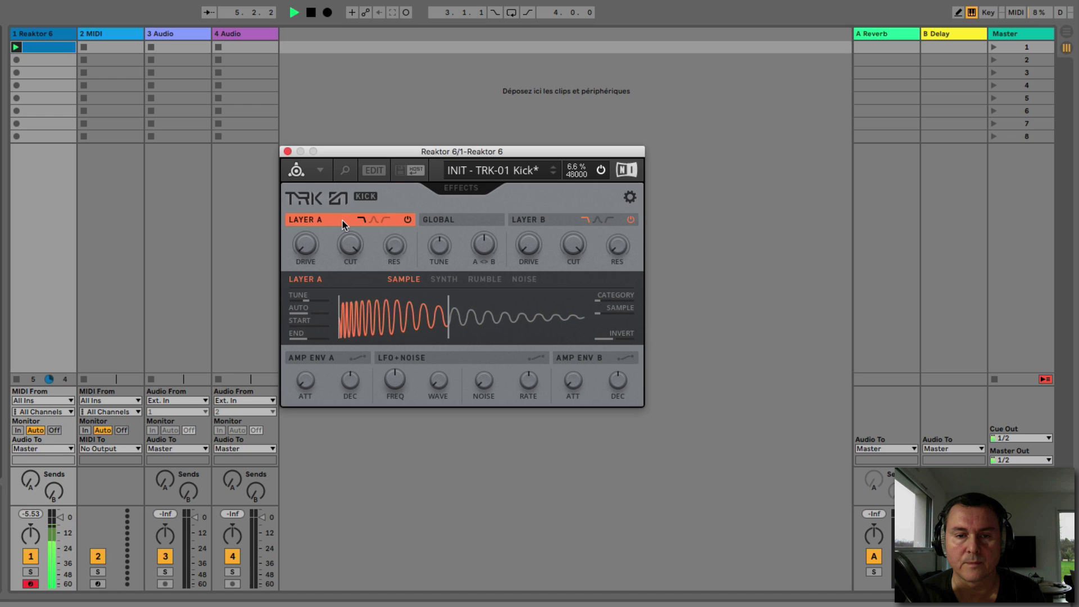
click(517, 222)
click(322, 221)
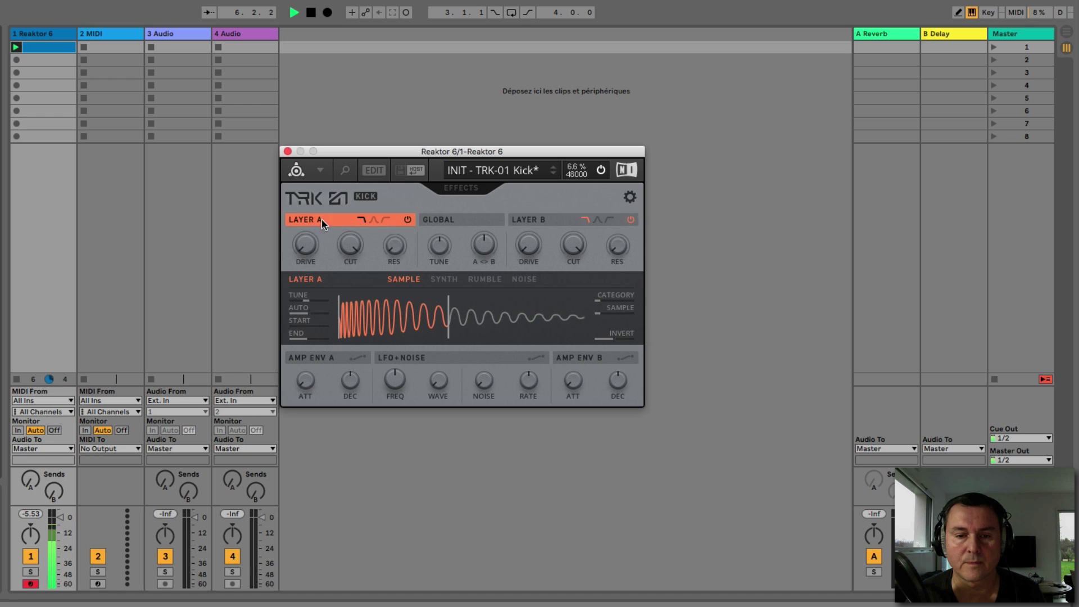
click(534, 215)
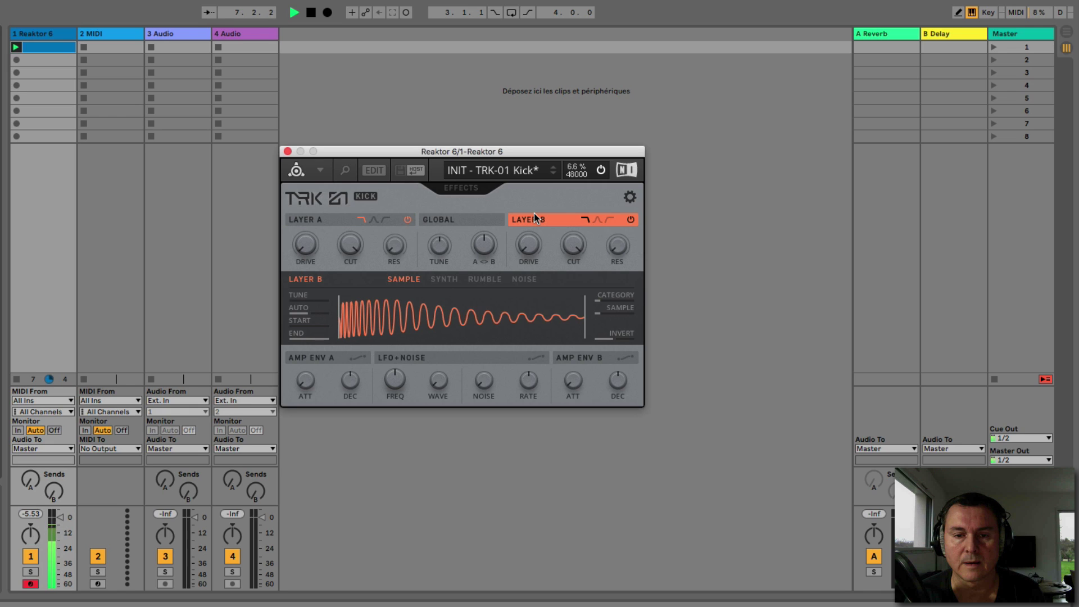
click(525, 279)
click(488, 279)
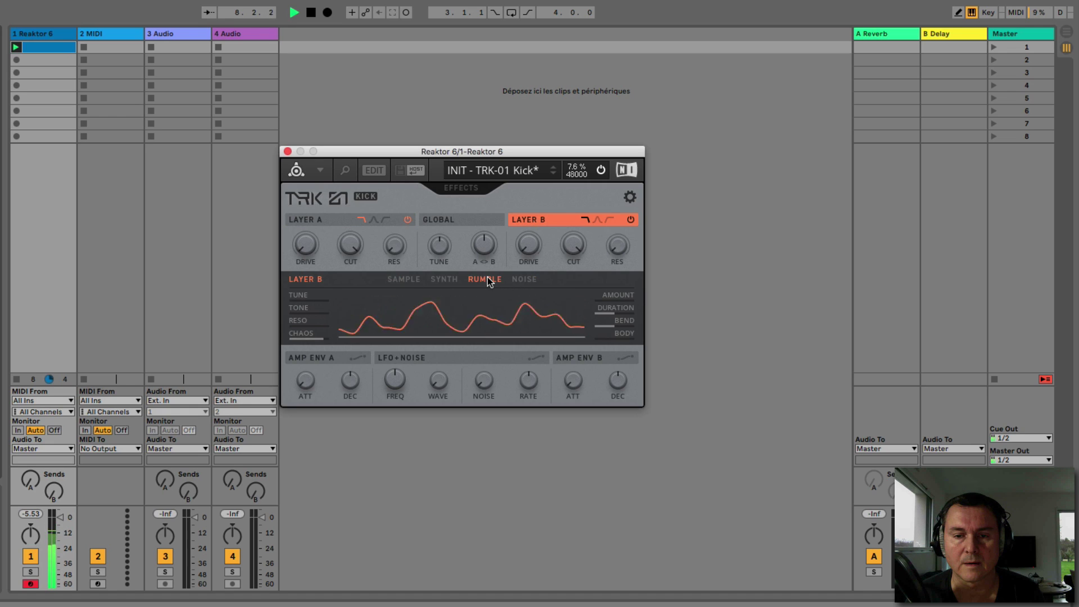
- Shift the global blend towards Layer A, raise Gain B and Curve, increase Layer B's Drive, lower its Cut, and stop playback
click(444, 220)
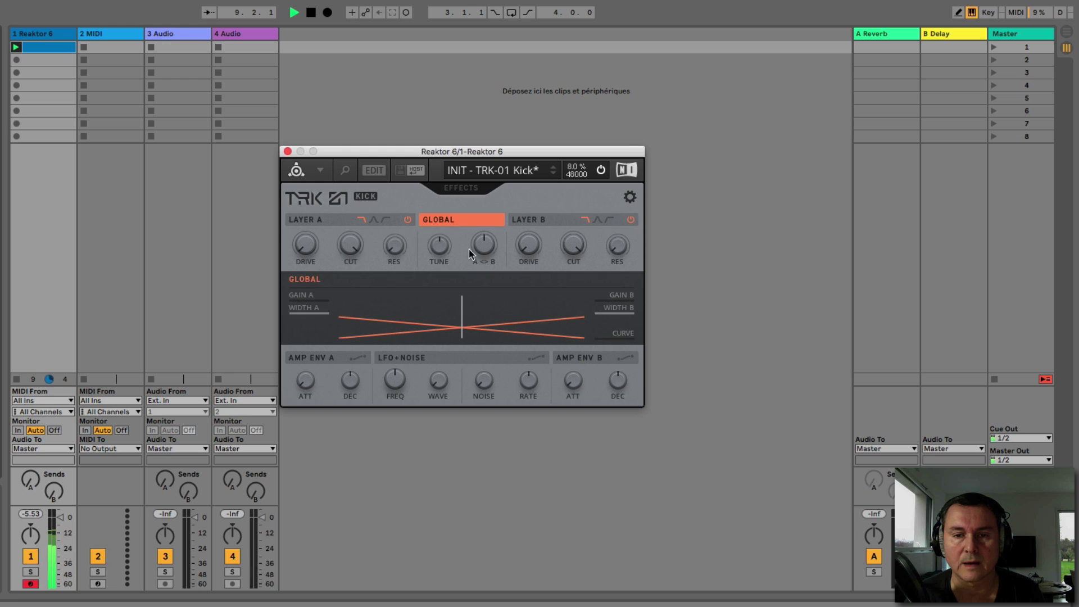
mouse_move(484, 245)
mouse_down()
mouse_move(484, 120)
mouse_move(495, 96)
mouse_move(482, 275)
mouse_up()
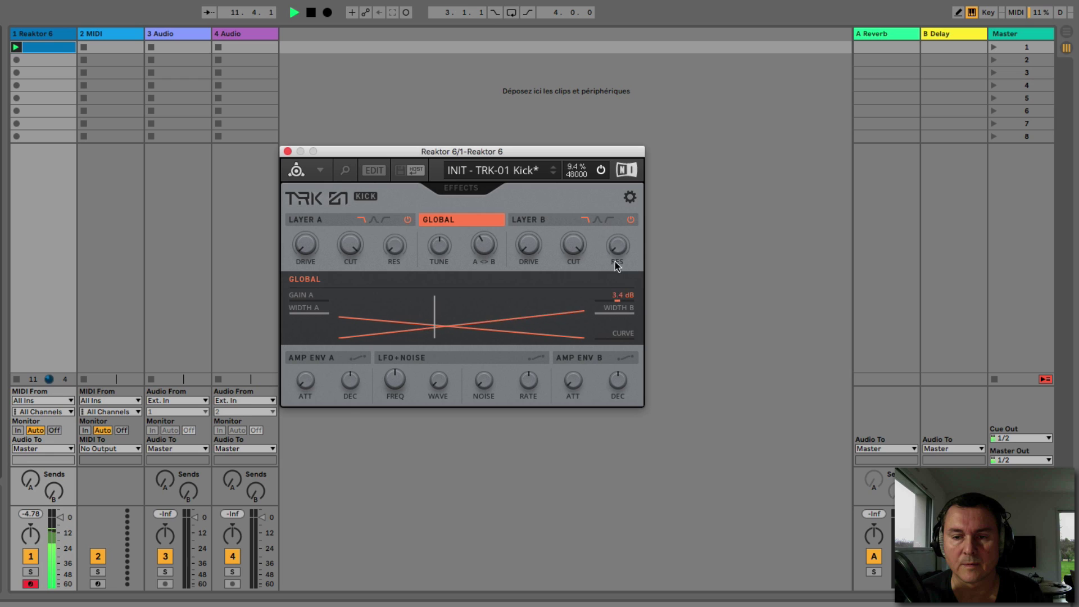
drag(618, 266, 530, 216)
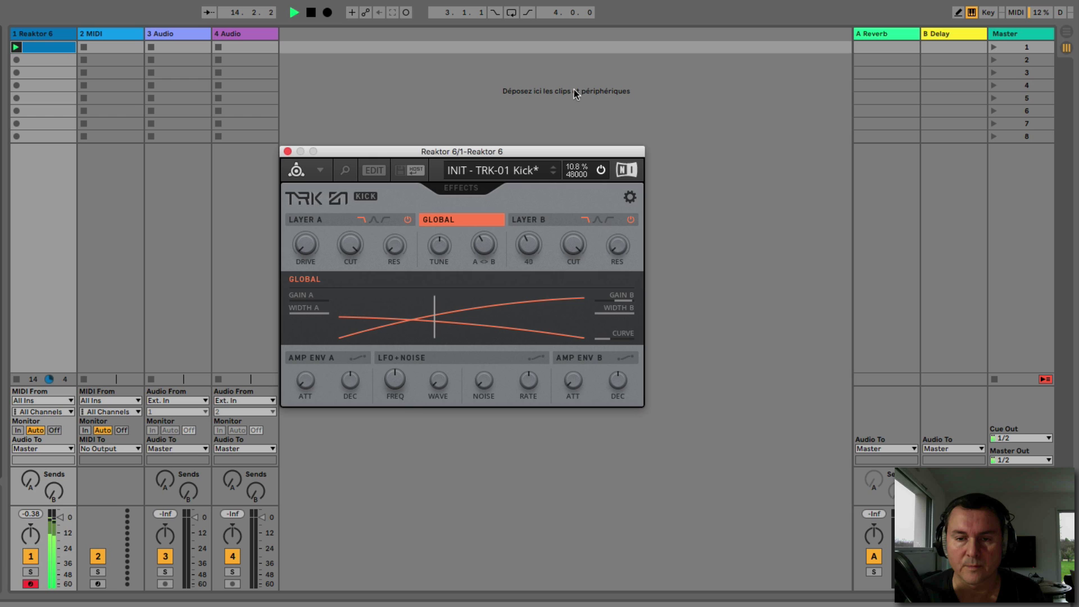
drag(585, 248, 567, 285)
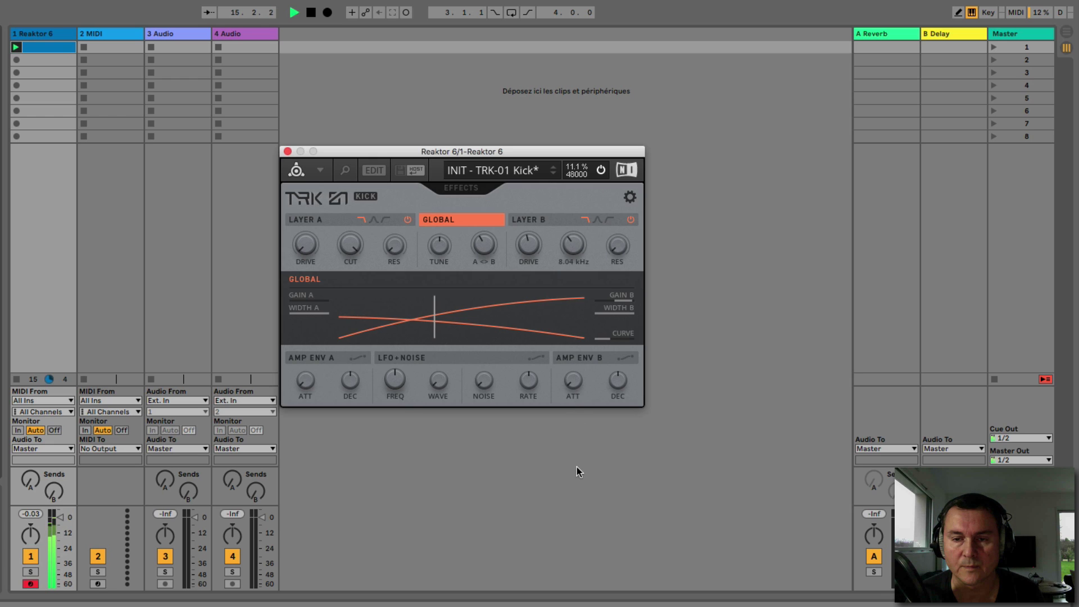
key(space)
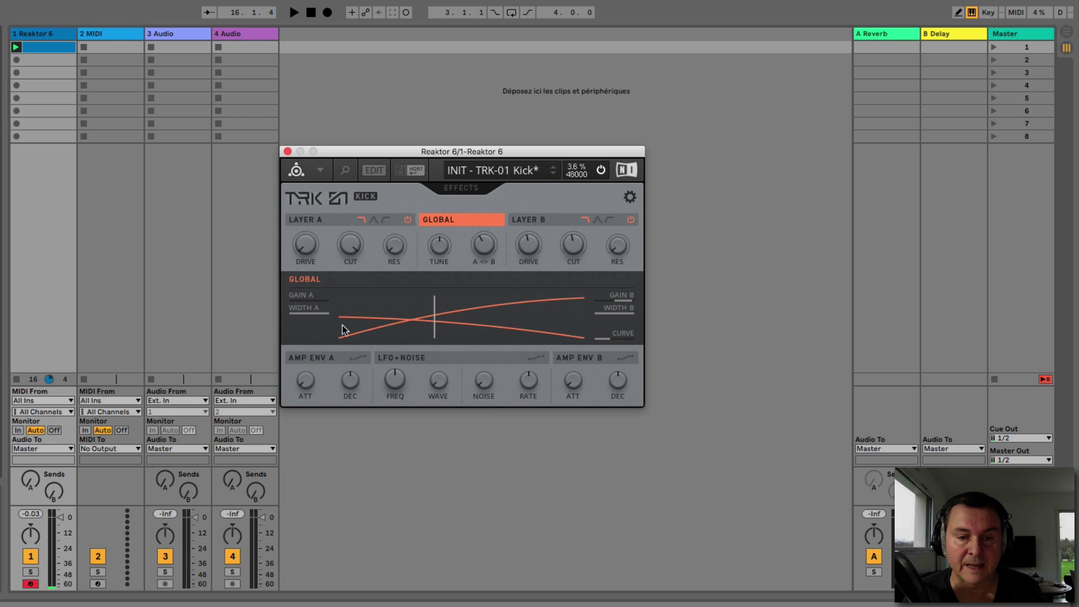
- Examine the settings of Amp Envelope A, Amp Envelope B and the LFO+Noise modulator
click(321, 356)
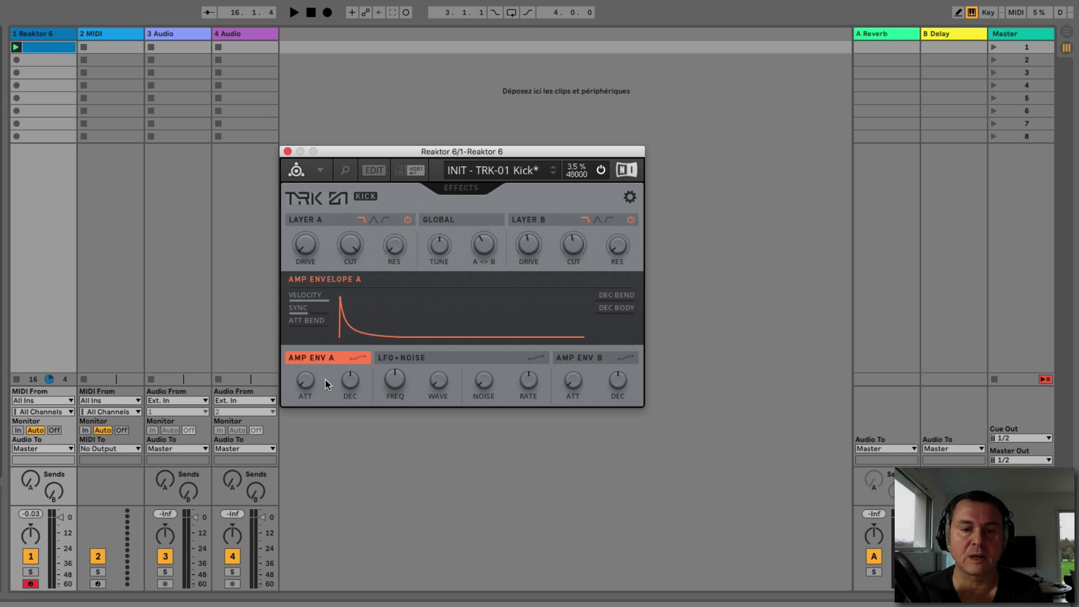
click(569, 359)
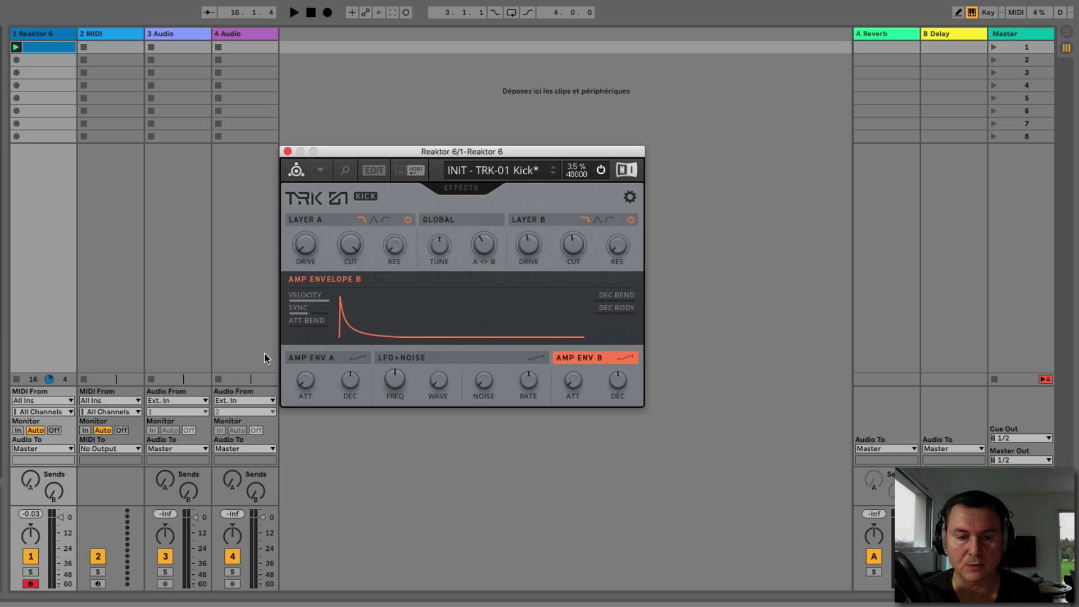
click(413, 363)
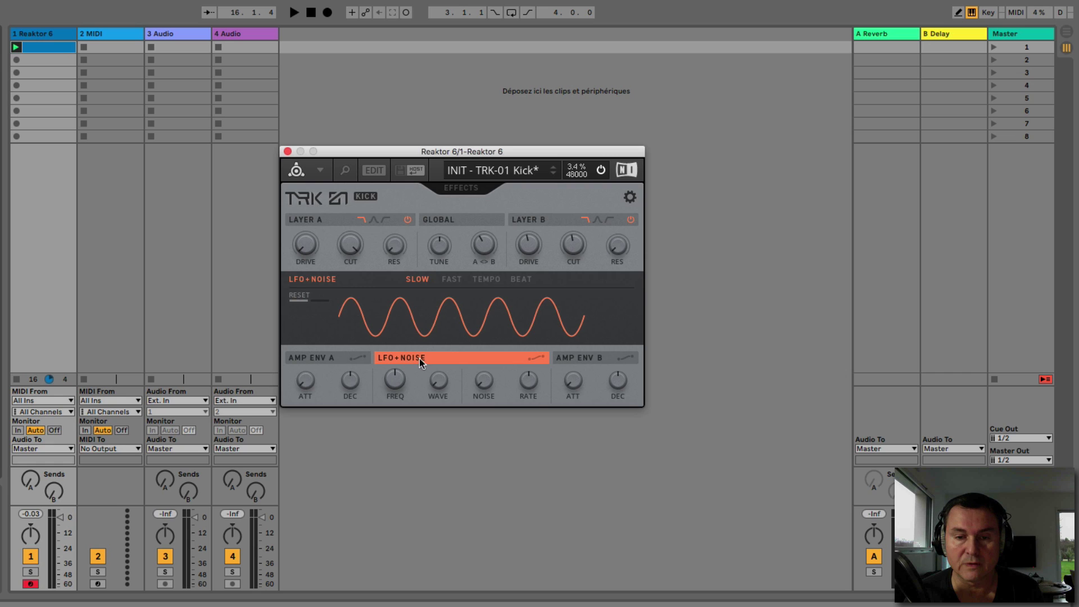
- Route LFO+Noise modulation to Layer A's Drive, set Drive to 47 during playback, and lower the LFO frequency through 1.32 Hz
click(535, 359)
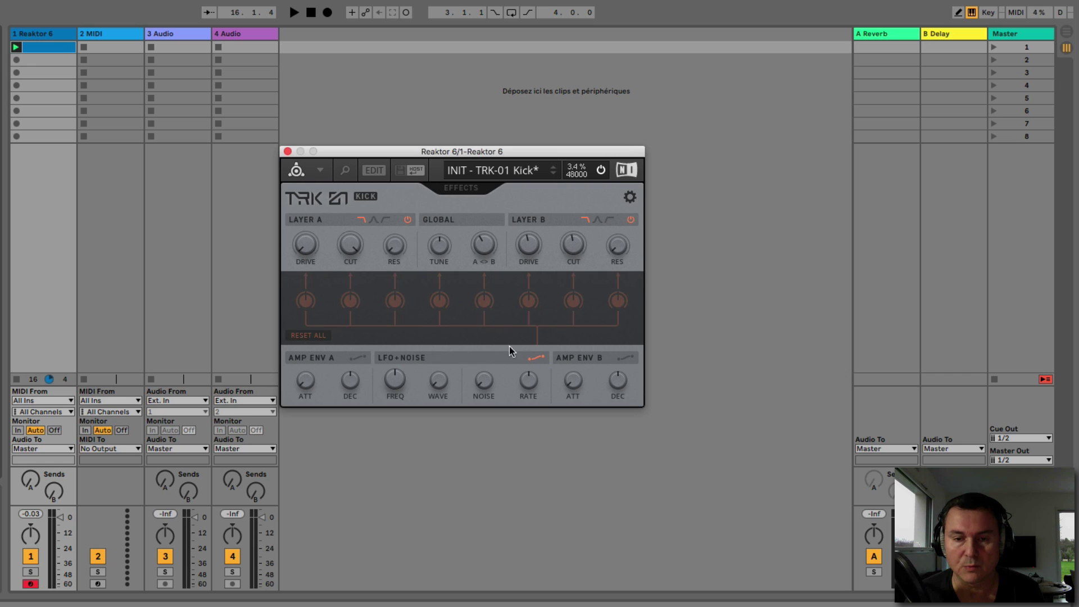
click(305, 300)
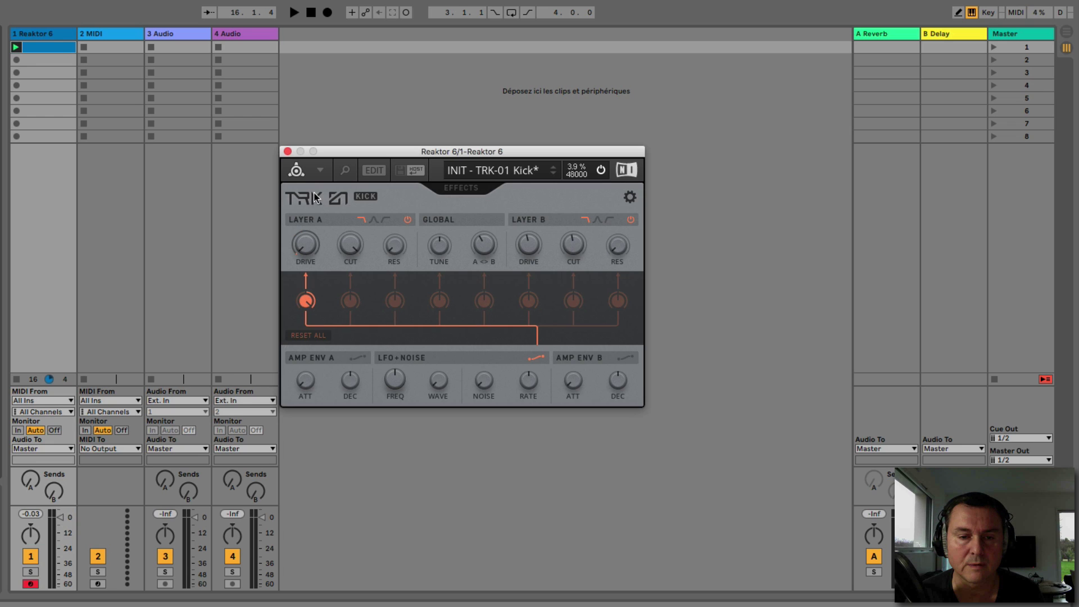
key(space)
mouse_move(308, 242)
mouse_down()
mouse_move(329, 75)
mouse_move(342, 257)
mouse_move(311, 252)
mouse_up()
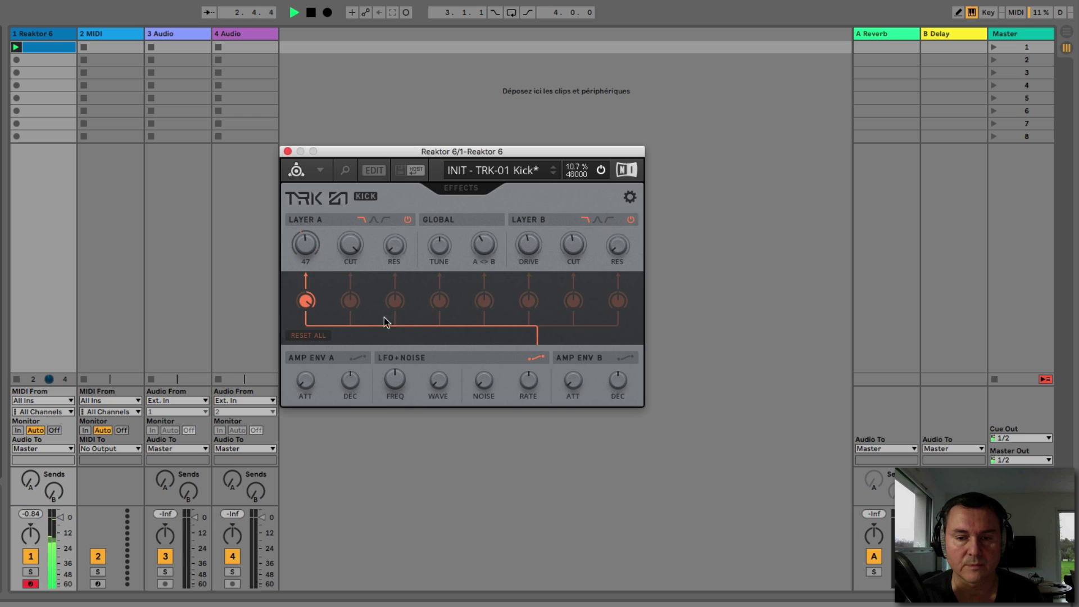
drag(394, 380, 398, 429)
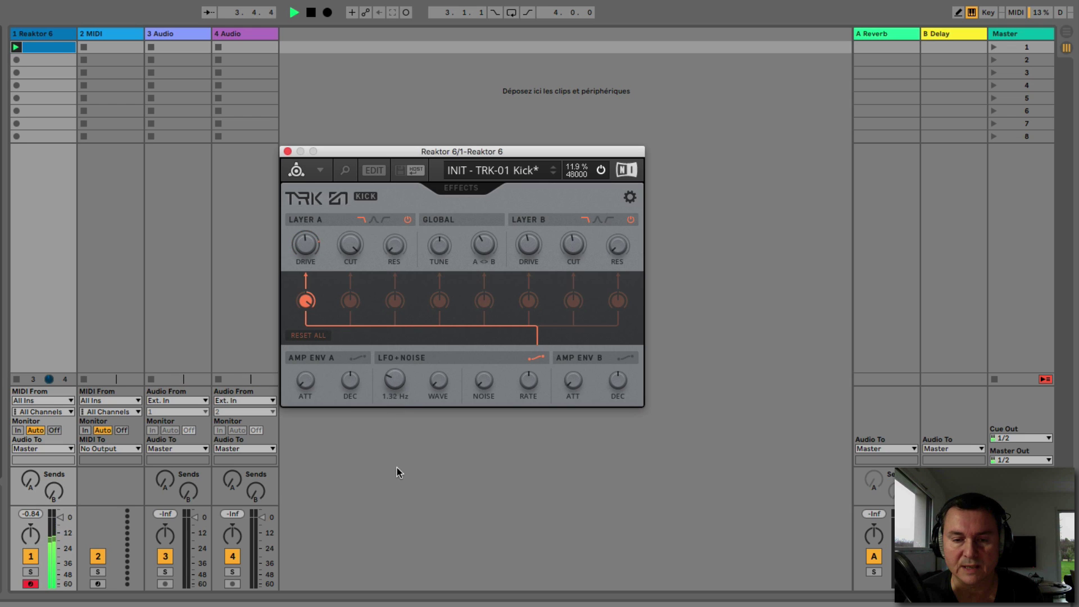
- Shape the LFO+Noise modulator with Wave at 59, Noise at 30 and Rate at about 441 Hz, and raise its frequency
click(416, 357)
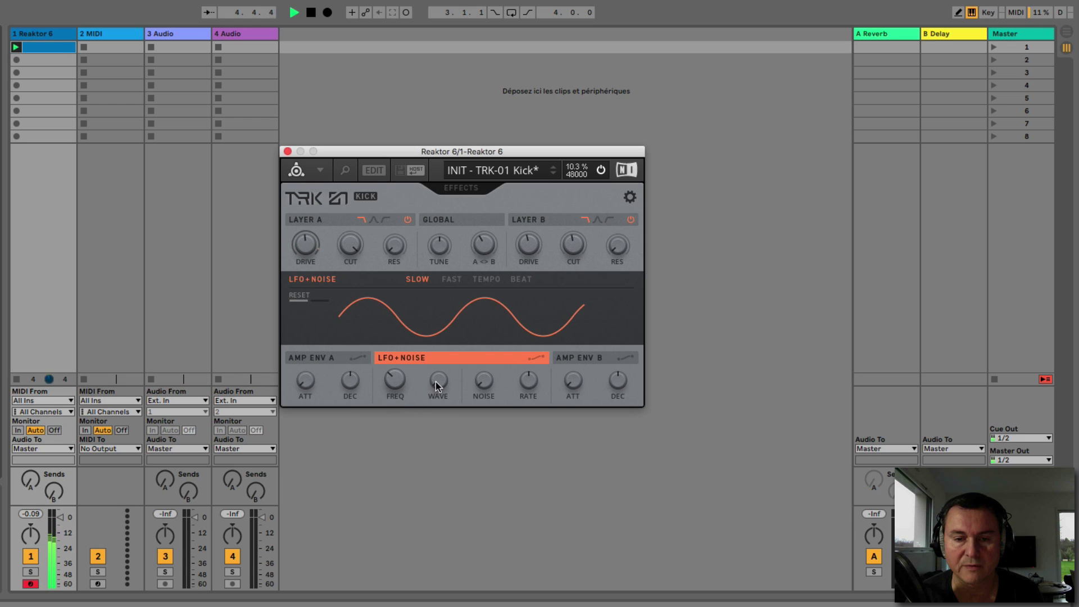
drag(436, 382, 449, 198)
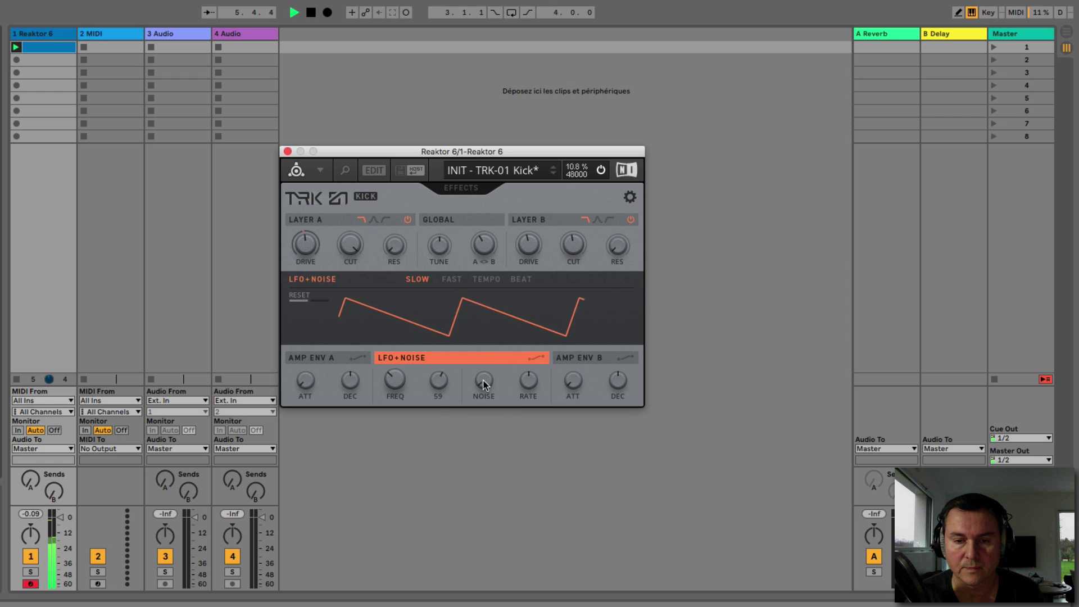
drag(485, 384, 491, 272)
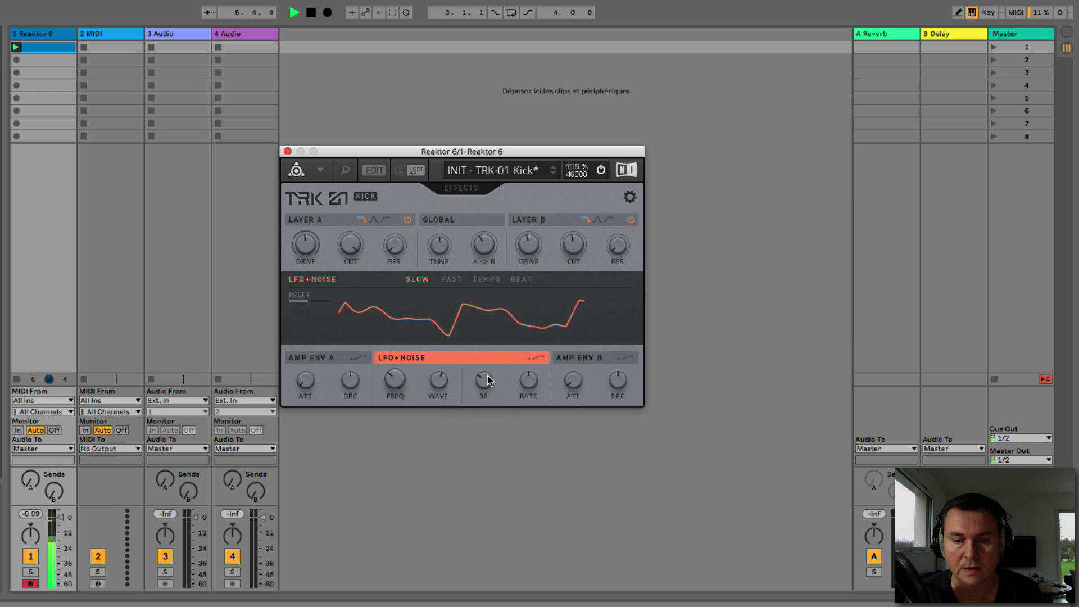
drag(529, 381, 535, 321)
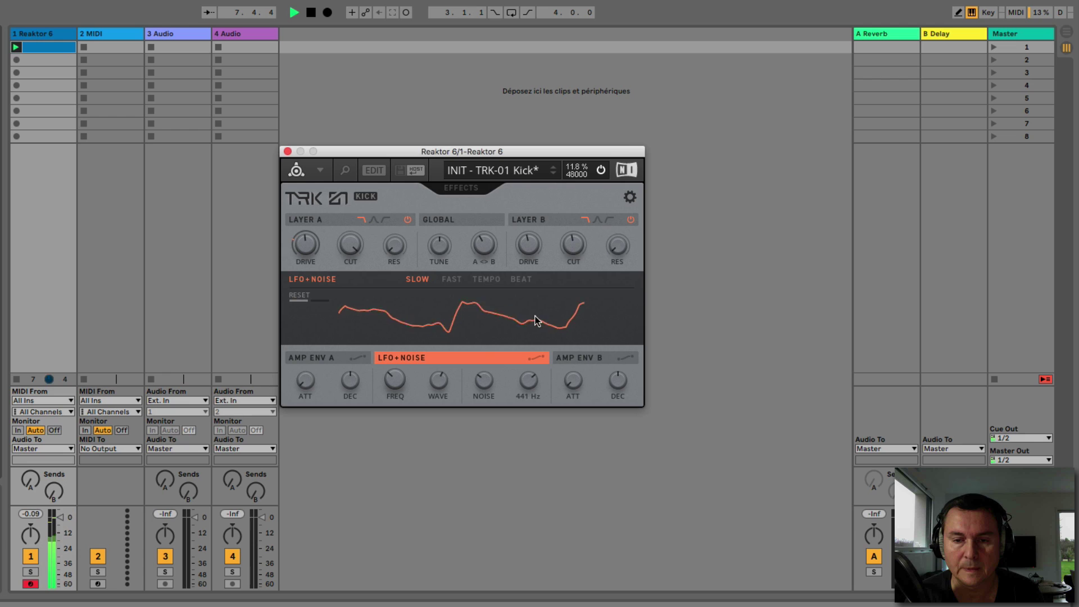
drag(394, 379, 400, 314)
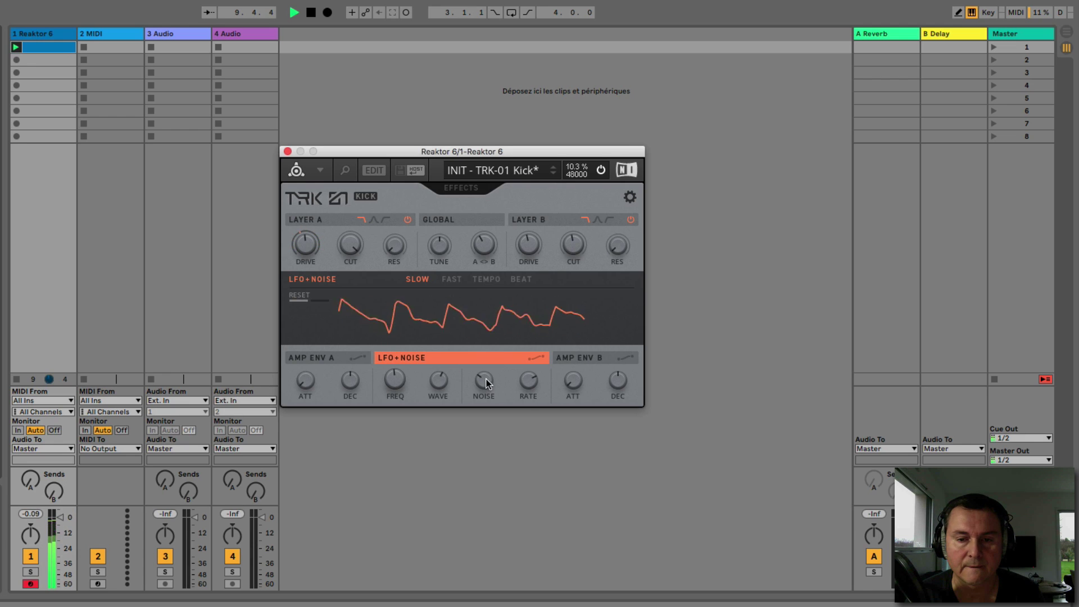
- Reset all LFO+Noise modulation routings after trying Layer A's Cut, and start MIDI & OSC Learn for the Cut modulation amount
click(535, 358)
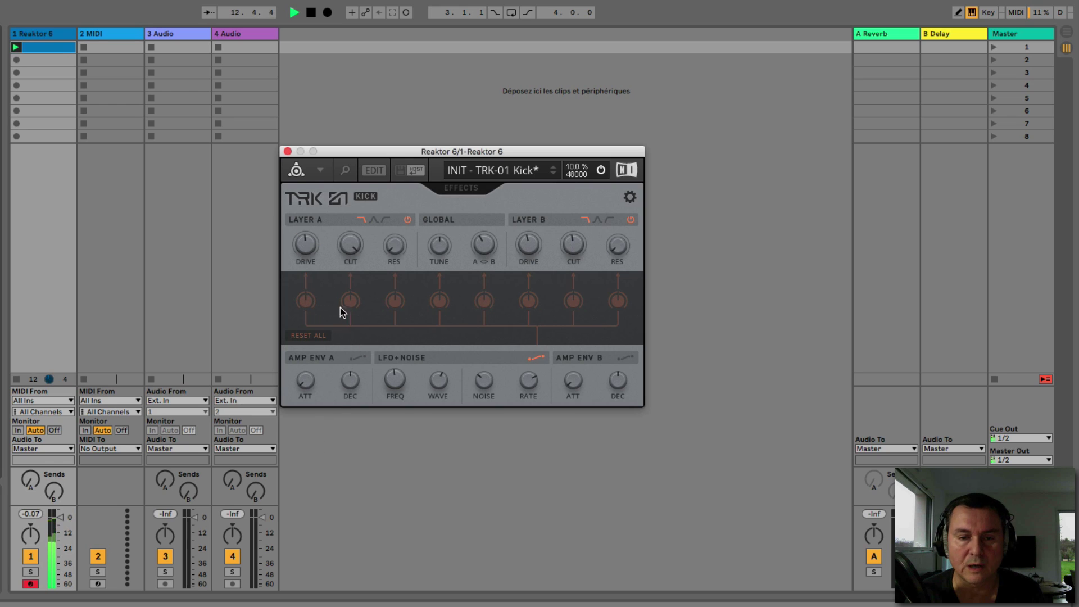
drag(347, 304, 311, 279)
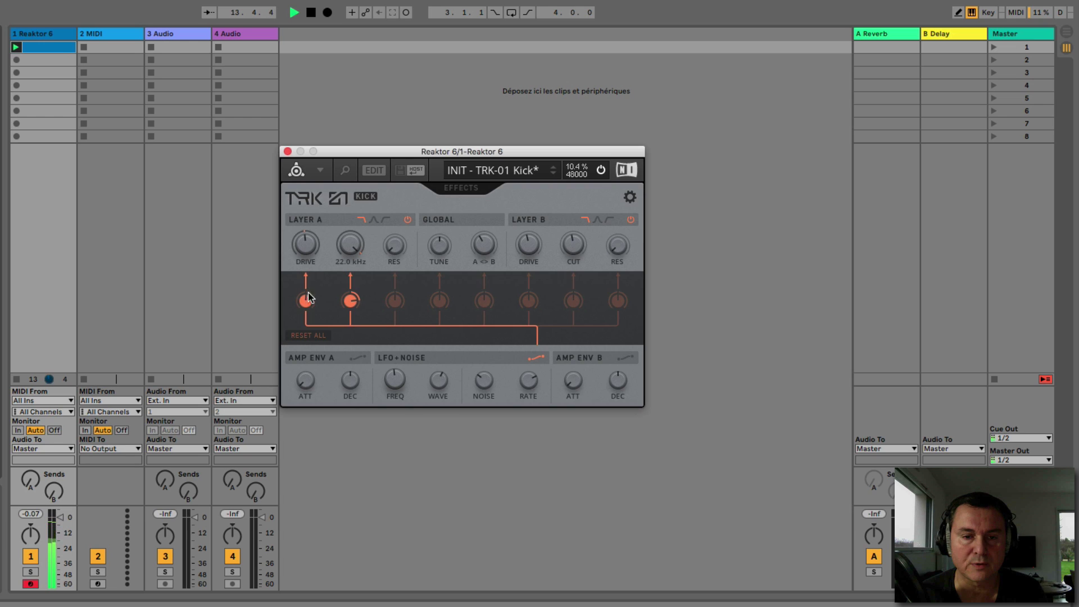
click(300, 337)
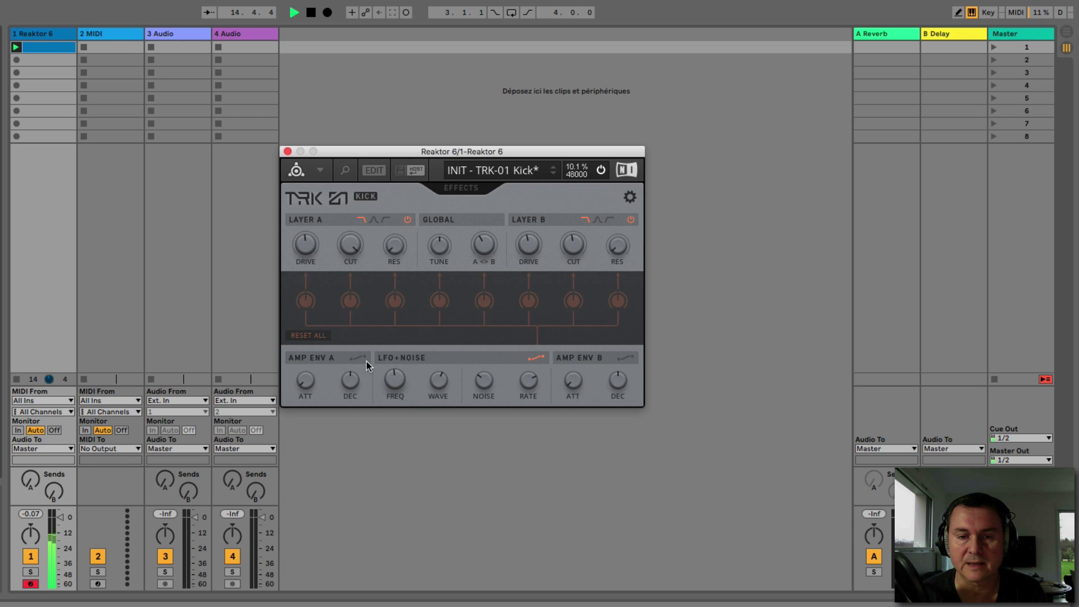
right_click(350, 302)
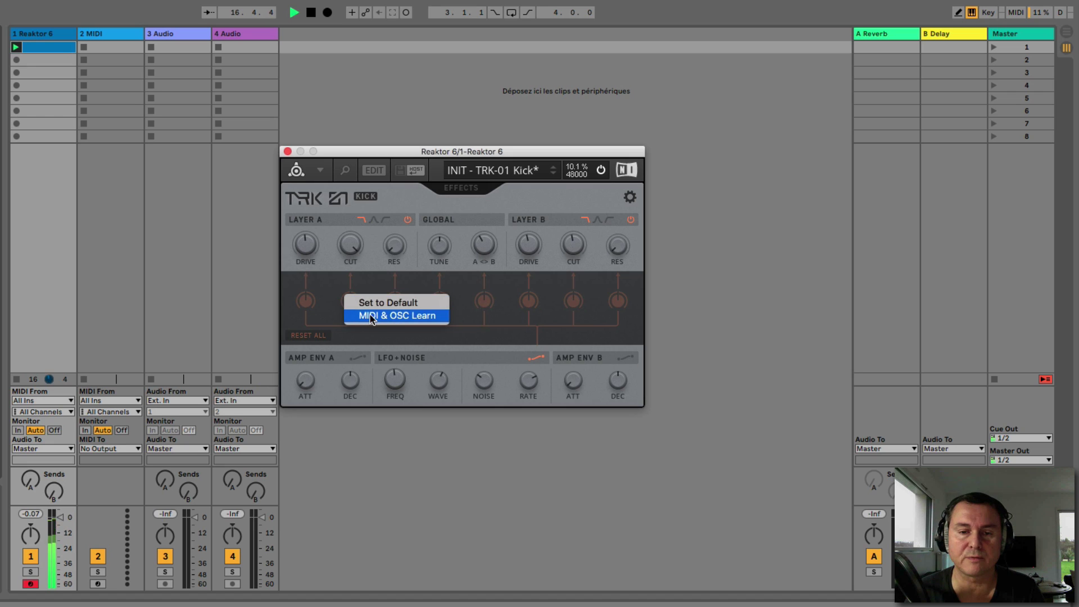
click(374, 317)
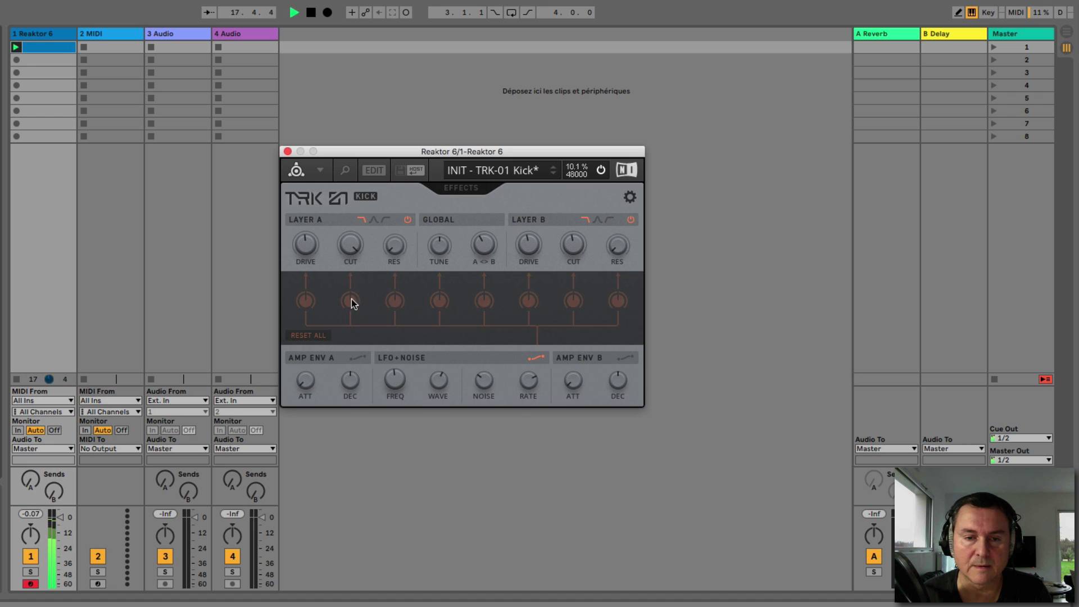
- Route LFO+Noise negatively to Layer A's Cut and positively to the global Tune, with Tune at 4.4
drag(352, 300, 353, 260)
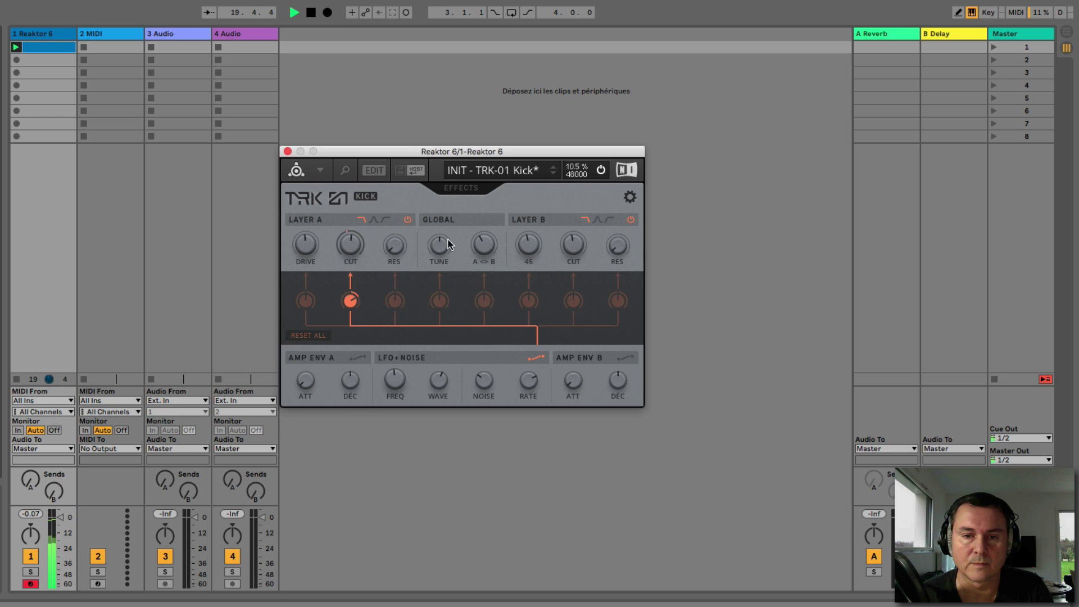
drag(350, 300, 363, 409)
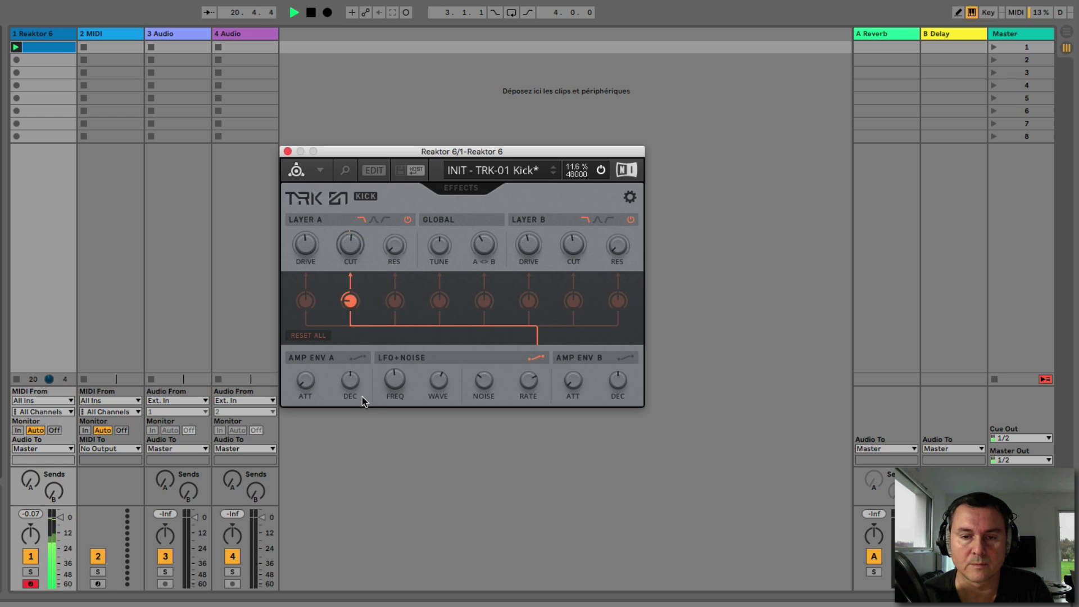
drag(441, 301, 442, 257)
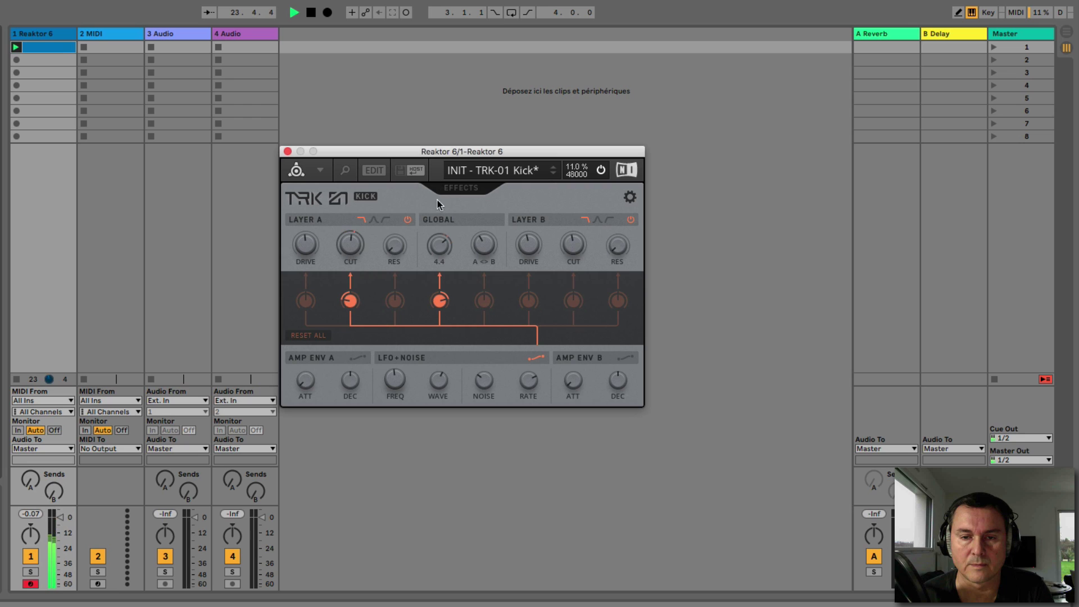
- Shape Amp Envelope B with longer attack and decay, higher bends, Decay Body at 47 and Sync on, and audition it
click(576, 359)
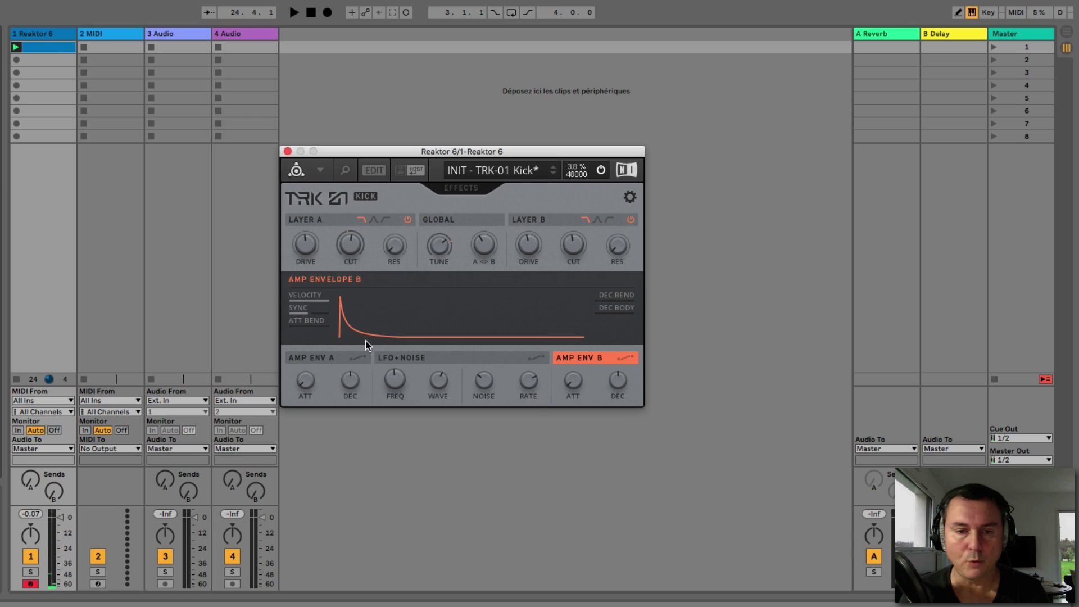
drag(573, 383, 566, 249)
drag(612, 378, 613, 214)
mouse_move(613, 297)
mouse_down()
mouse_move(609, 187)
mouse_move(608, 294)
mouse_up()
drag(606, 333, 609, 289)
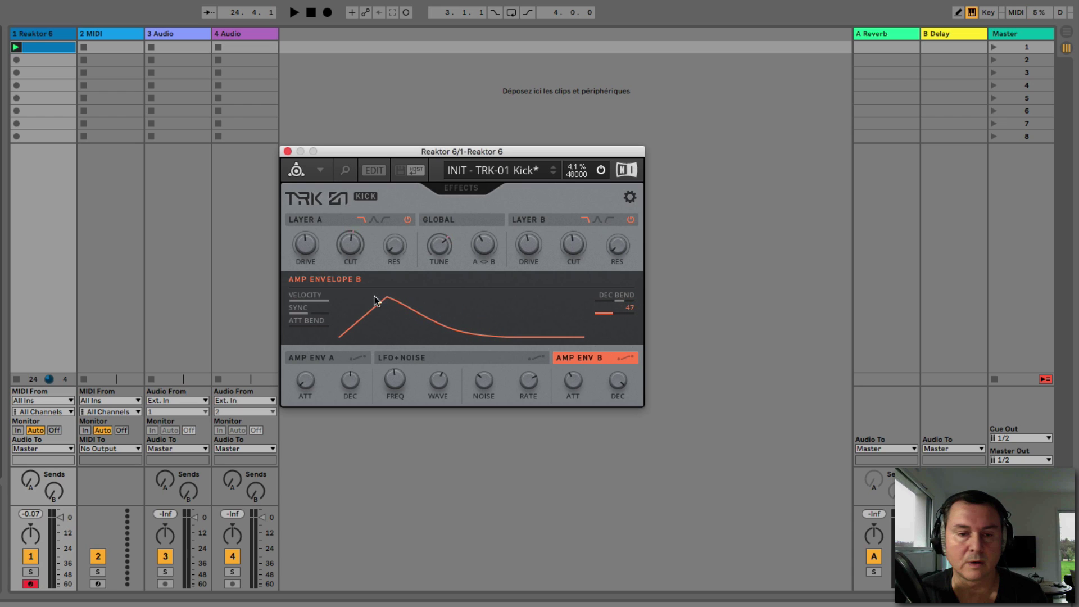
drag(318, 330, 306, 282)
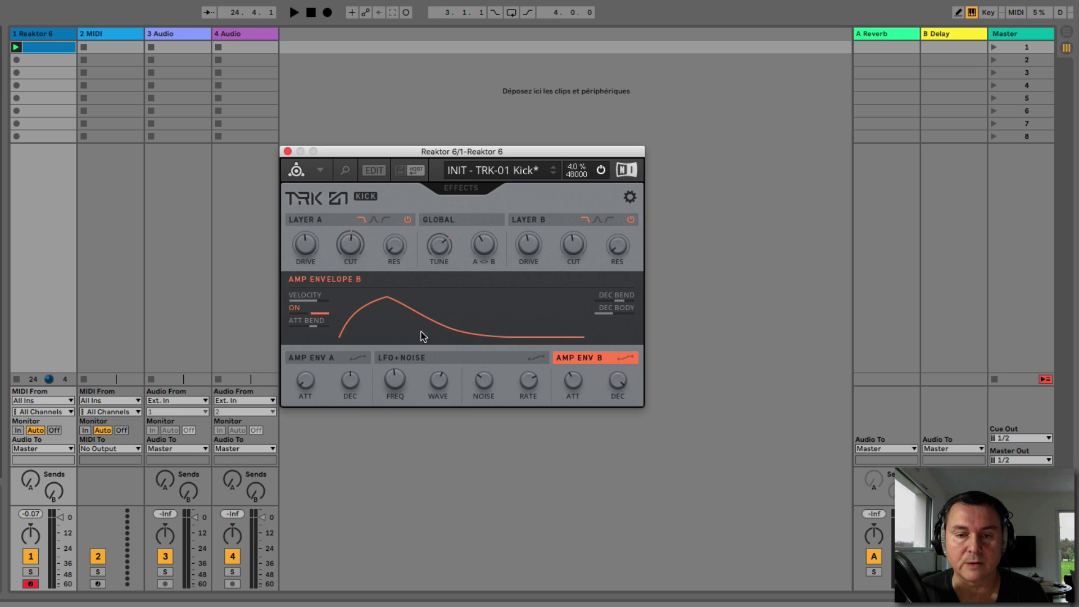
key(space)
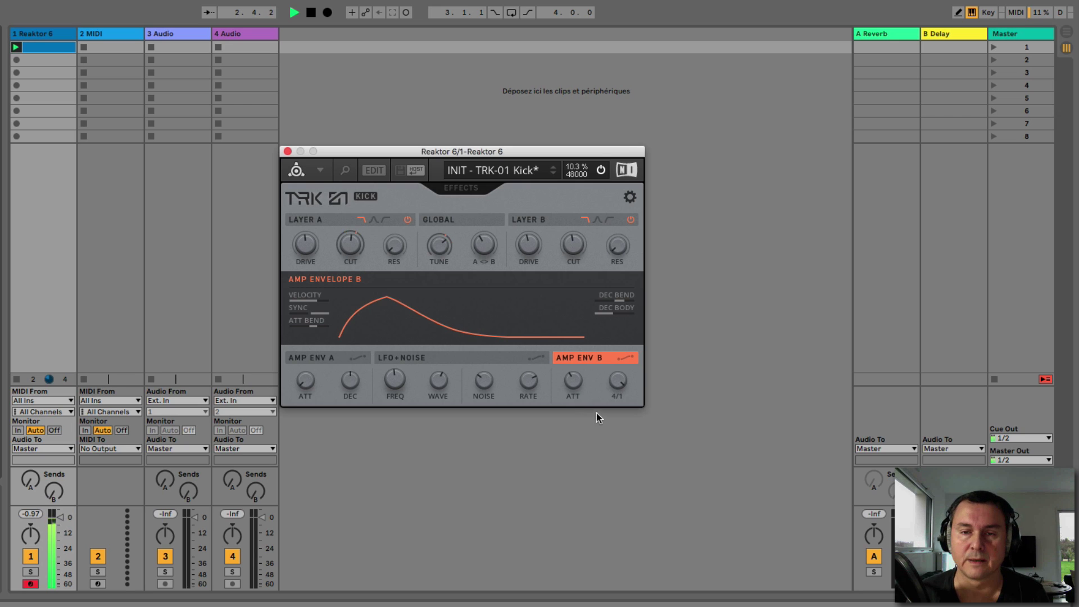
key(space)
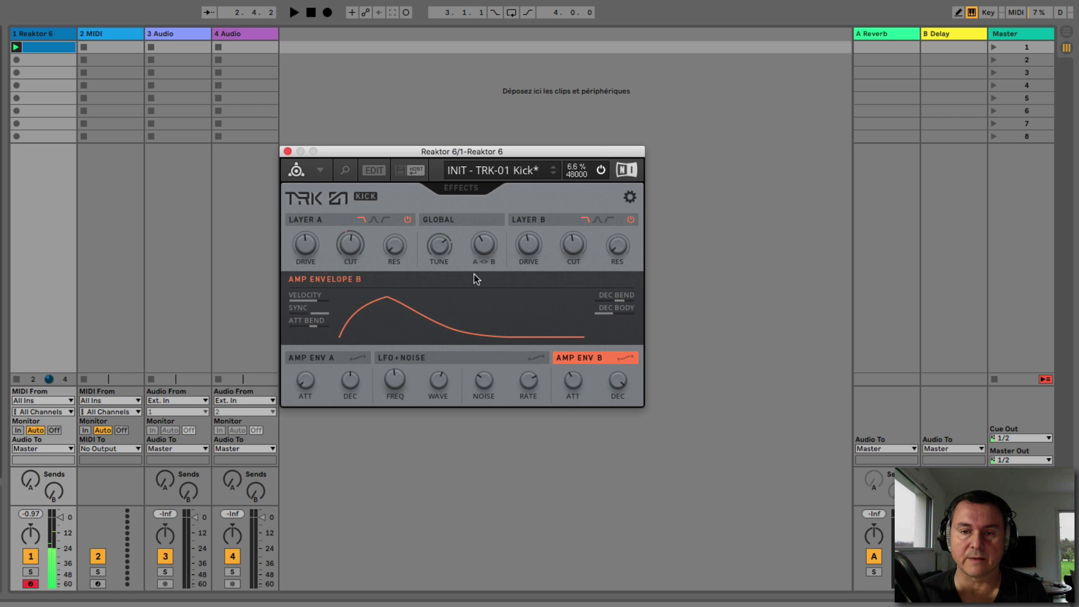
- Set Amp Envelope B's attack to 0 and audition the kick briefly with Sync on
drag(572, 382, 566, 527)
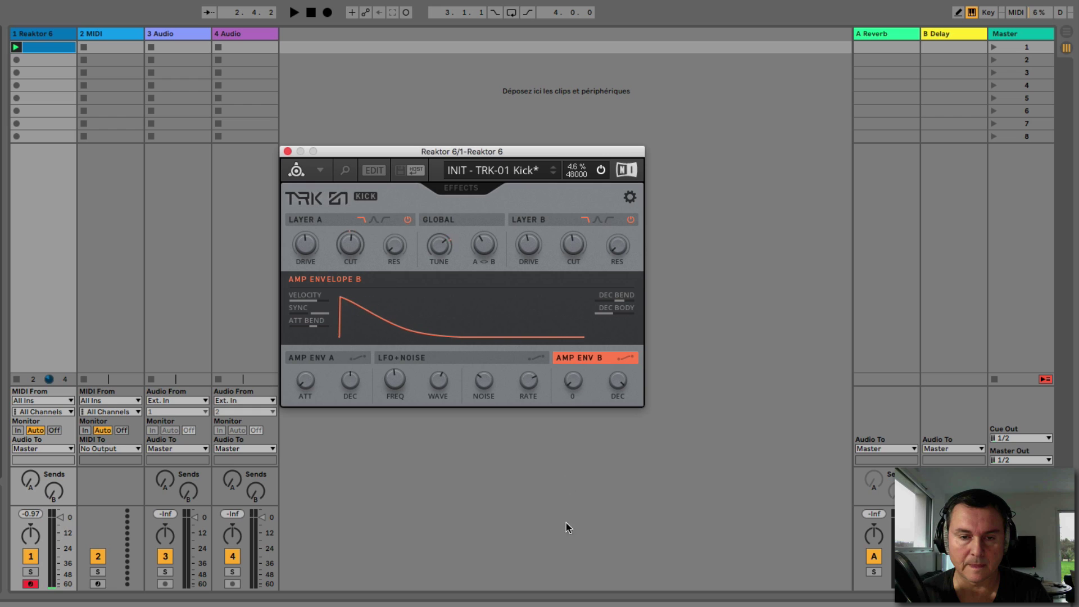
key(space)
key(space)
click(330, 313)
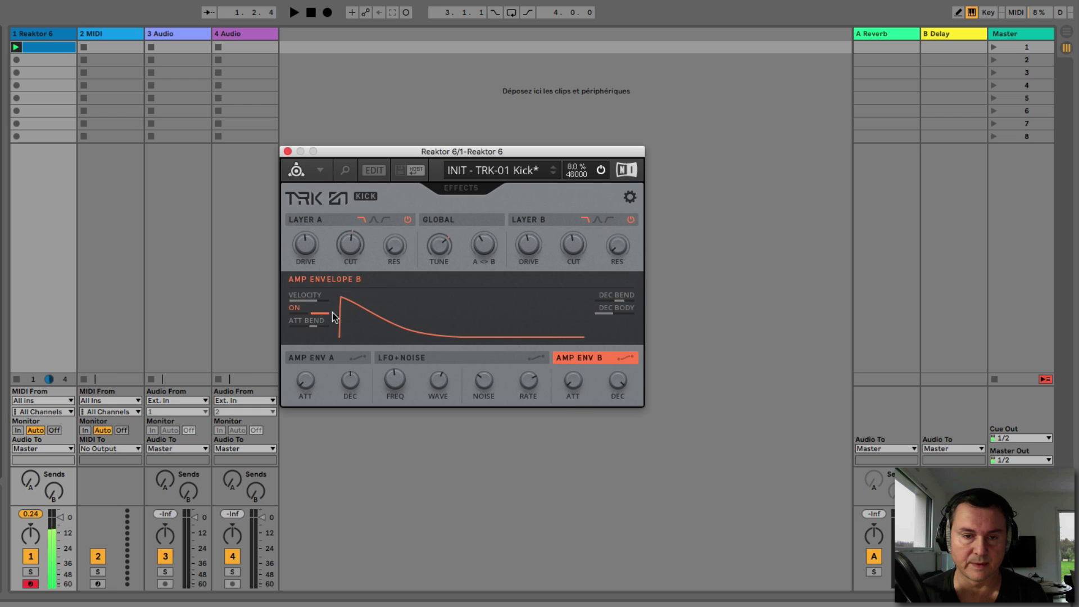
- Load the Digital snapshot Floor Pusher, replace it with the Sub snapshot Anti Eight, and audition the sound
click(487, 171)
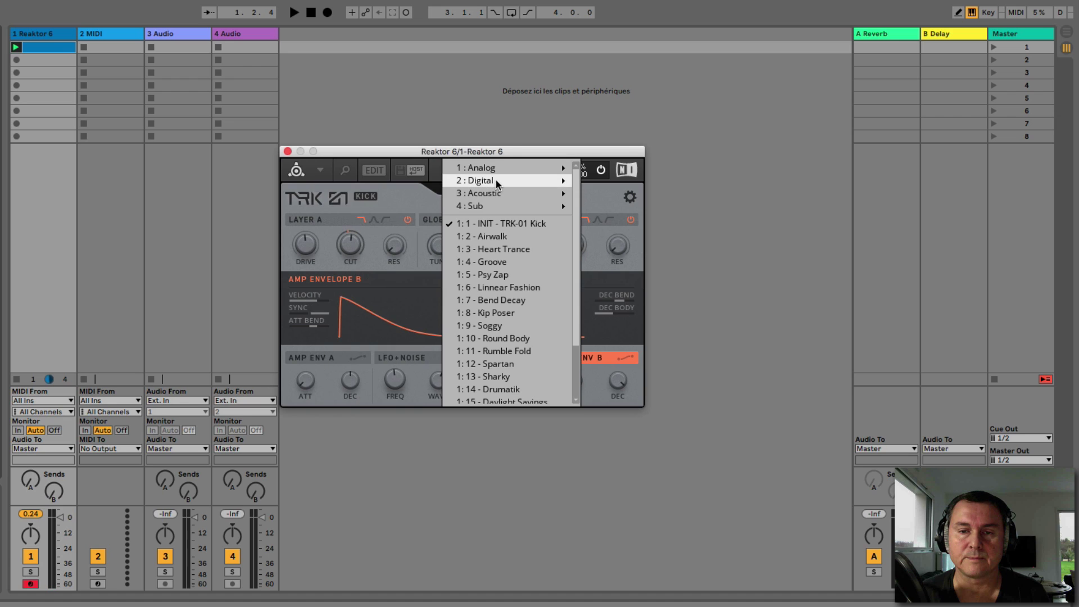
mouse_move(497, 181)
click(394, 167)
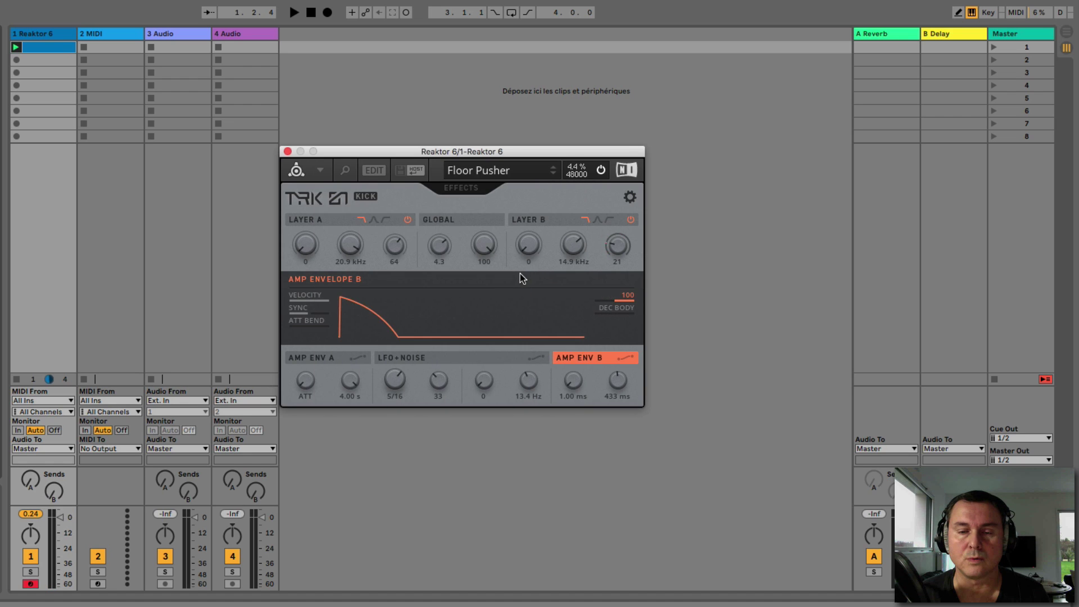
click(496, 176)
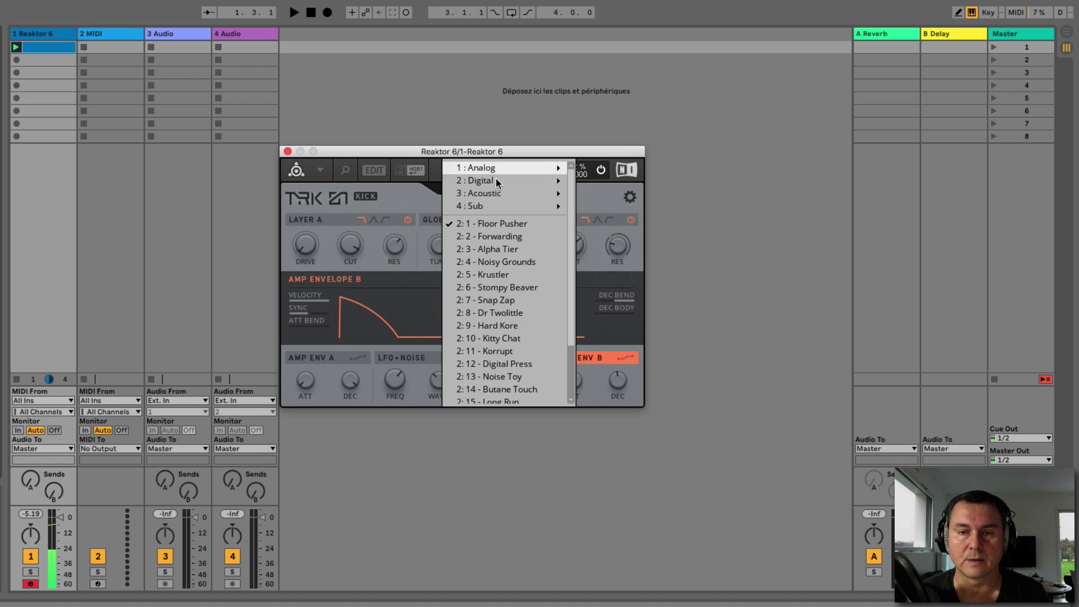
mouse_move(488, 203)
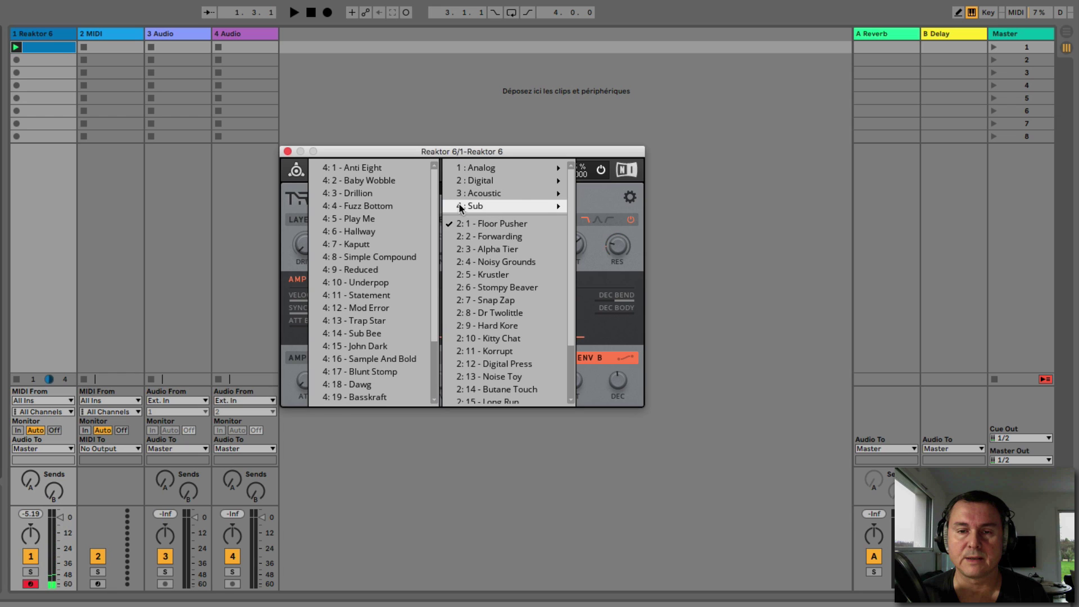
click(385, 167)
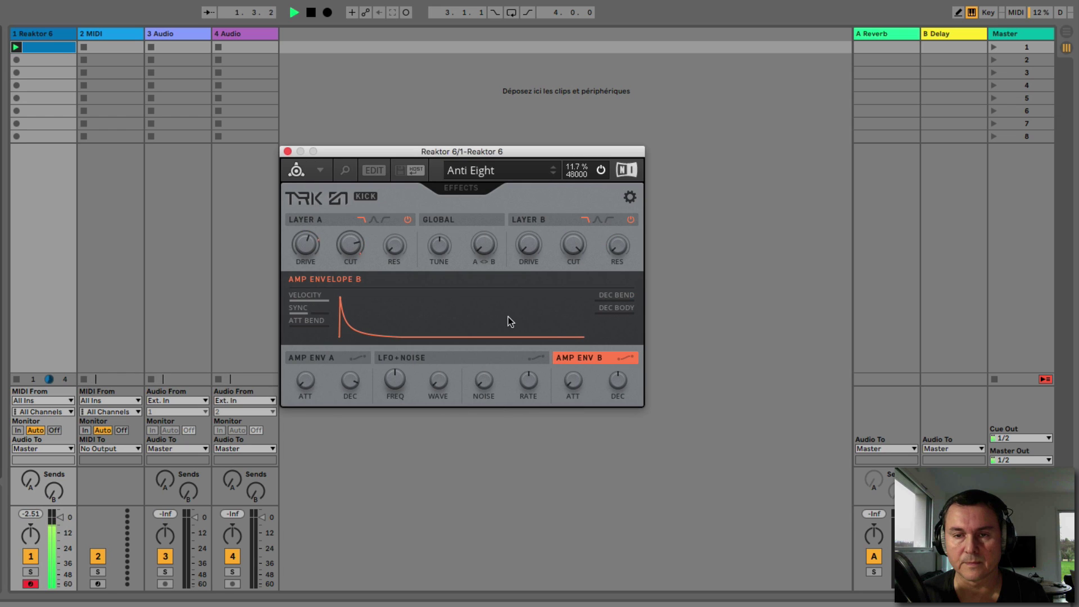
key(space)
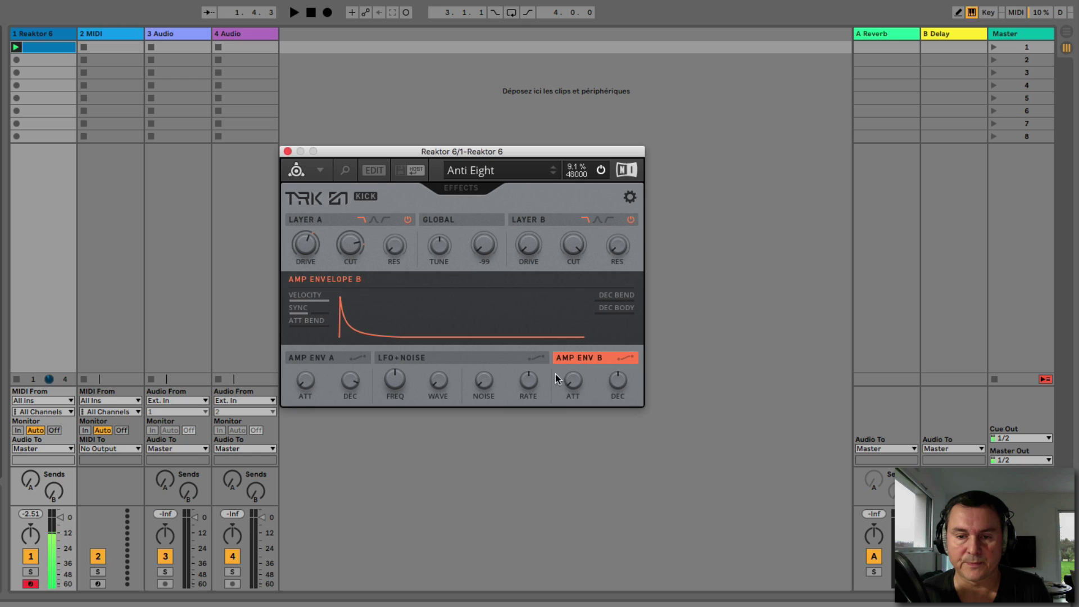
- Open the effects page and set the Distort insert's Drive to 60 and Mix to 45
click(454, 188)
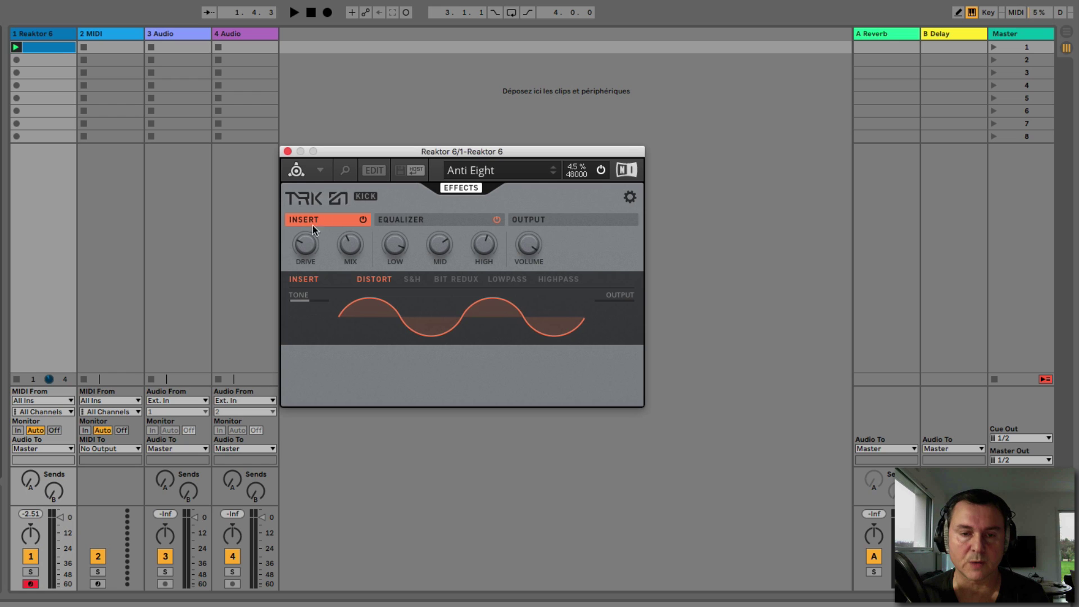
drag(303, 245, 307, 210)
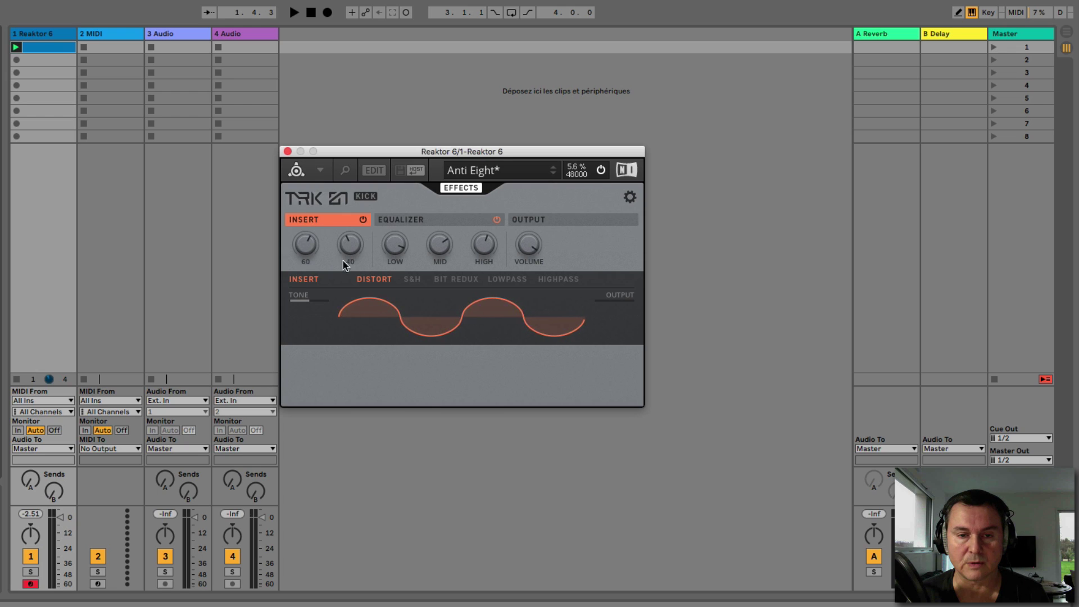
mouse_move(343, 261)
mouse_down()
mouse_move(356, 342)
mouse_move(355, 143)
mouse_move(357, 265)
mouse_up()
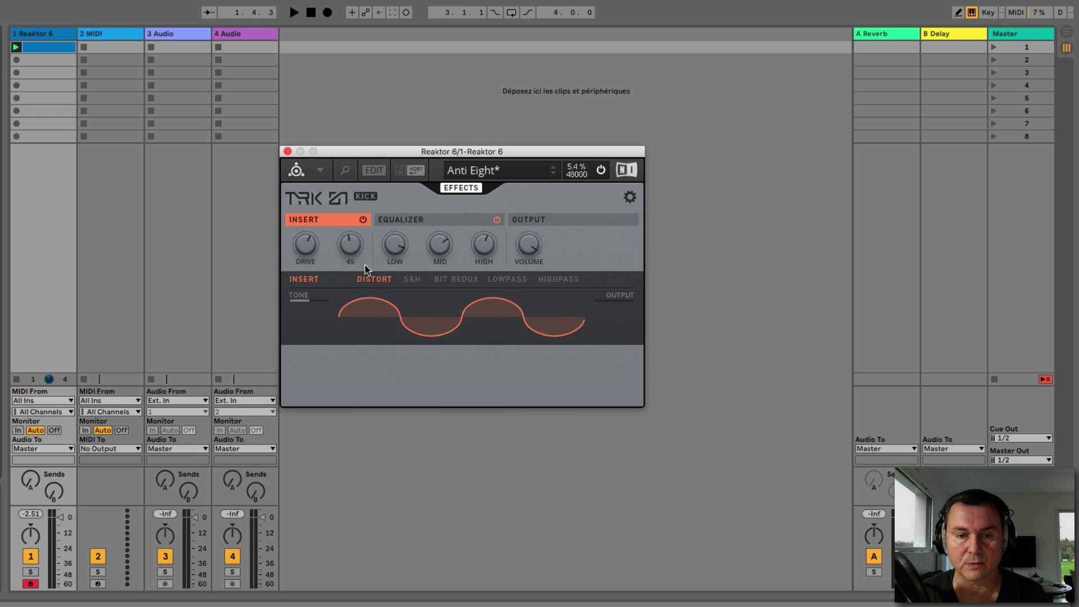
- Audition the S&H, Bit Redux and Lowpass insert effects one after another during playback
click(412, 281)
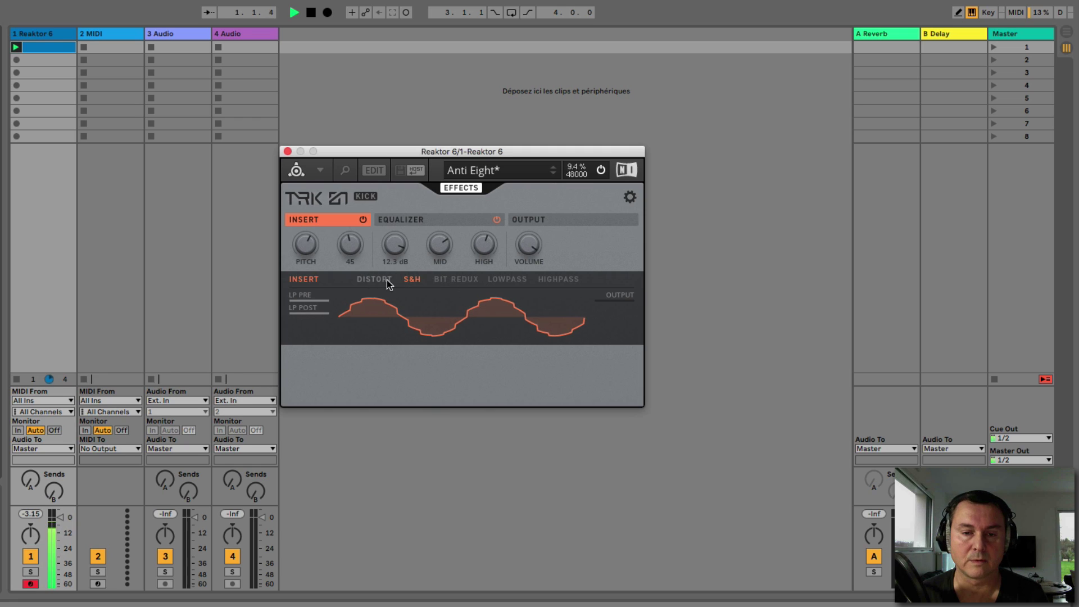
click(444, 279)
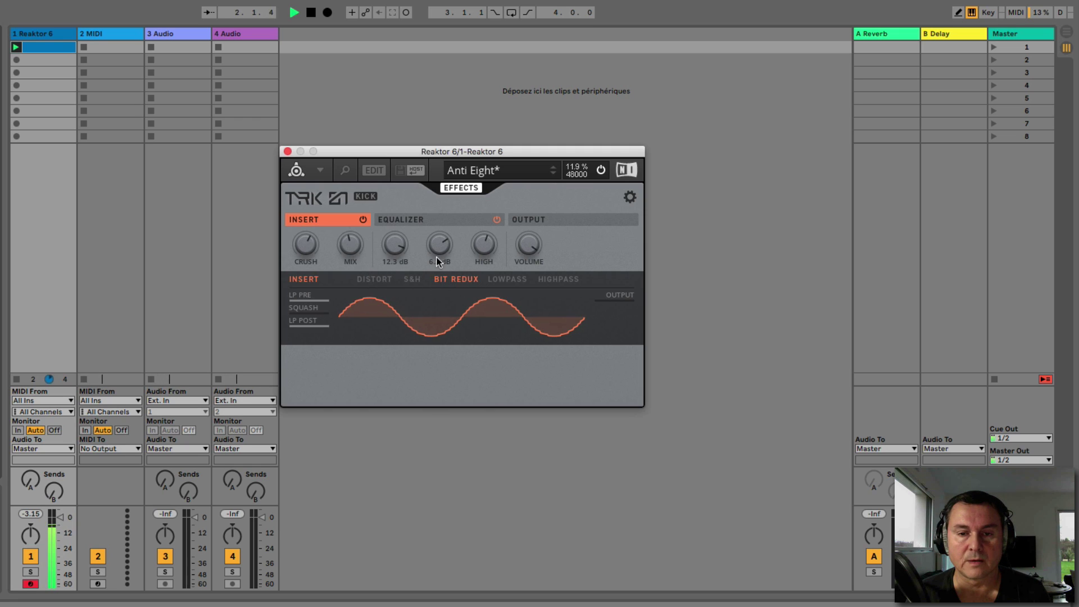
click(508, 281)
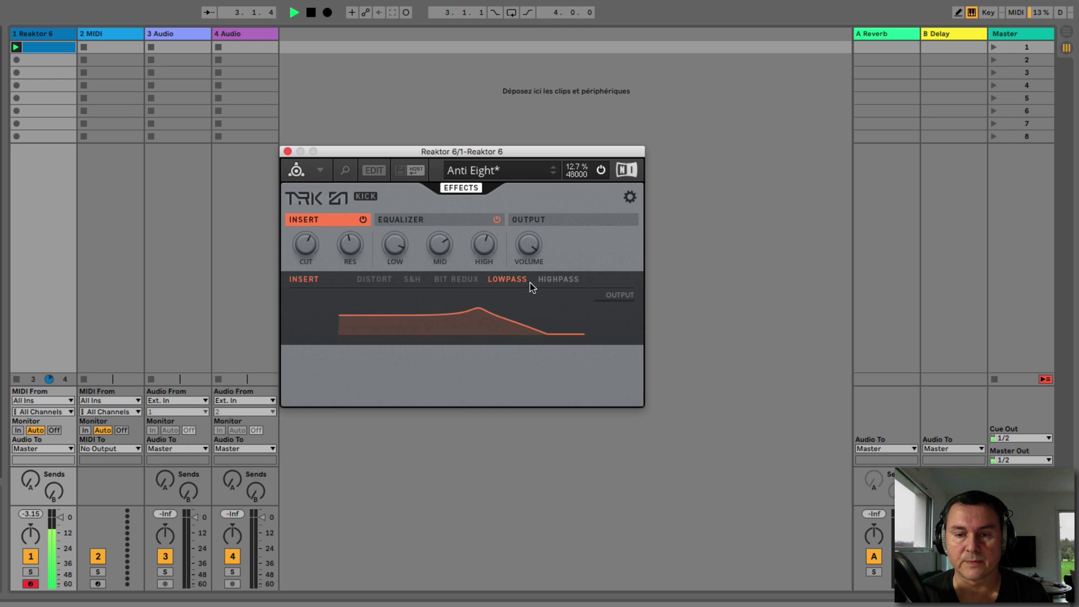
- Try the Highpass insert, lower Cut, and switch to Lowpass with Res at 16
click(546, 279)
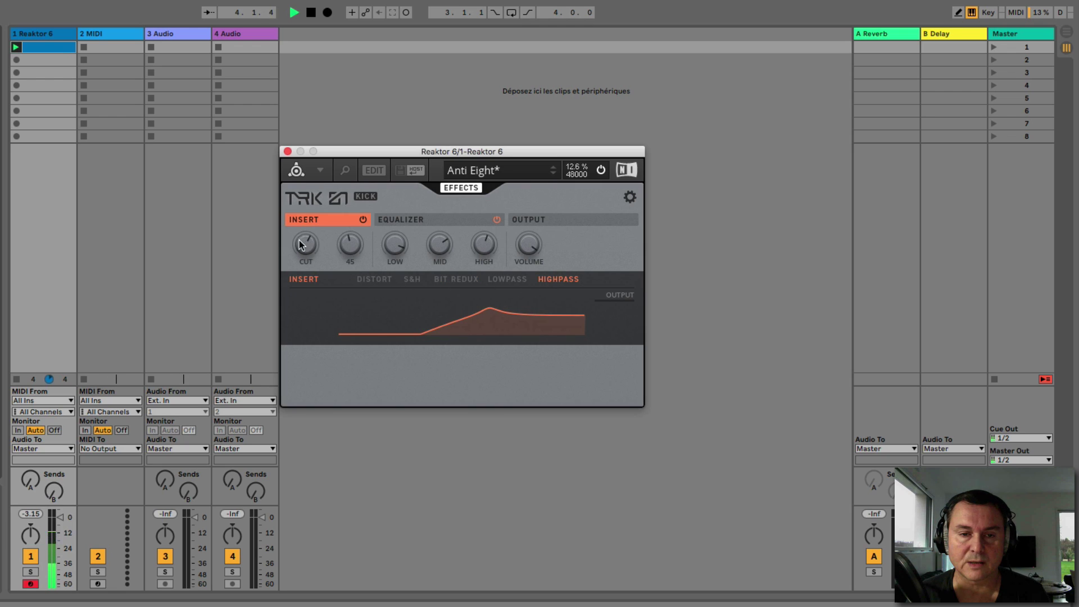
drag(319, 250, 359, 272)
click(503, 280)
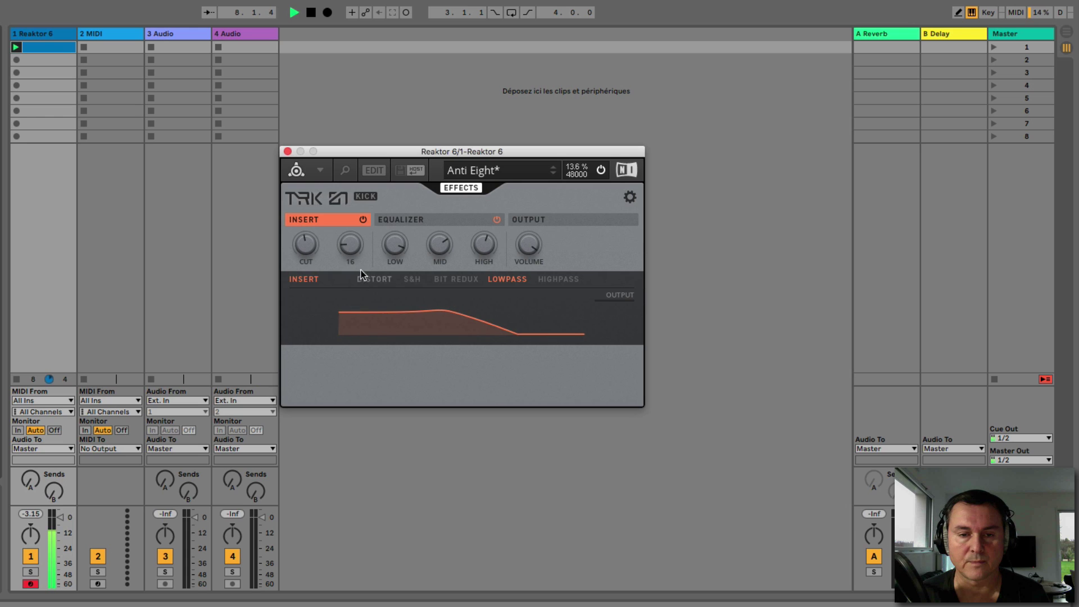
- Switch the insert effect to Bit Redux and raise its Crush and Mix
click(456, 280)
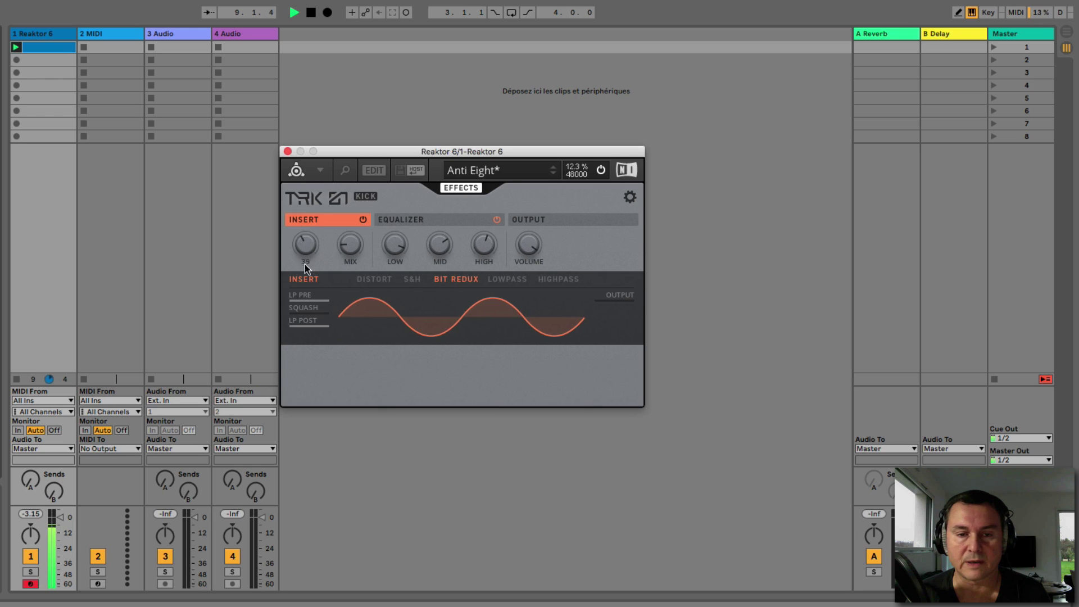
drag(308, 288, 311, 170)
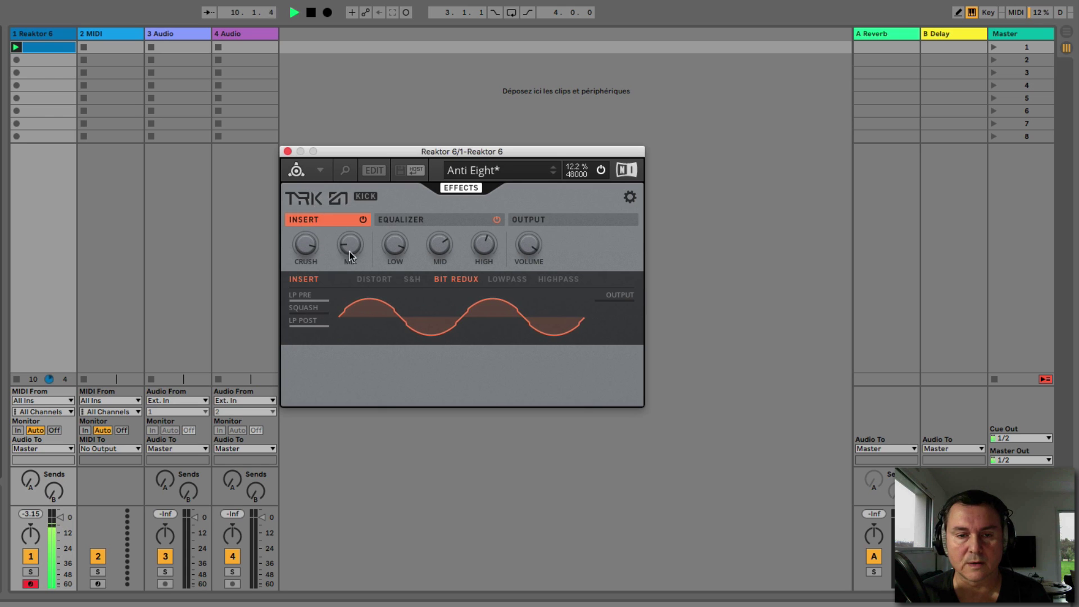
drag(349, 251, 349, 216)
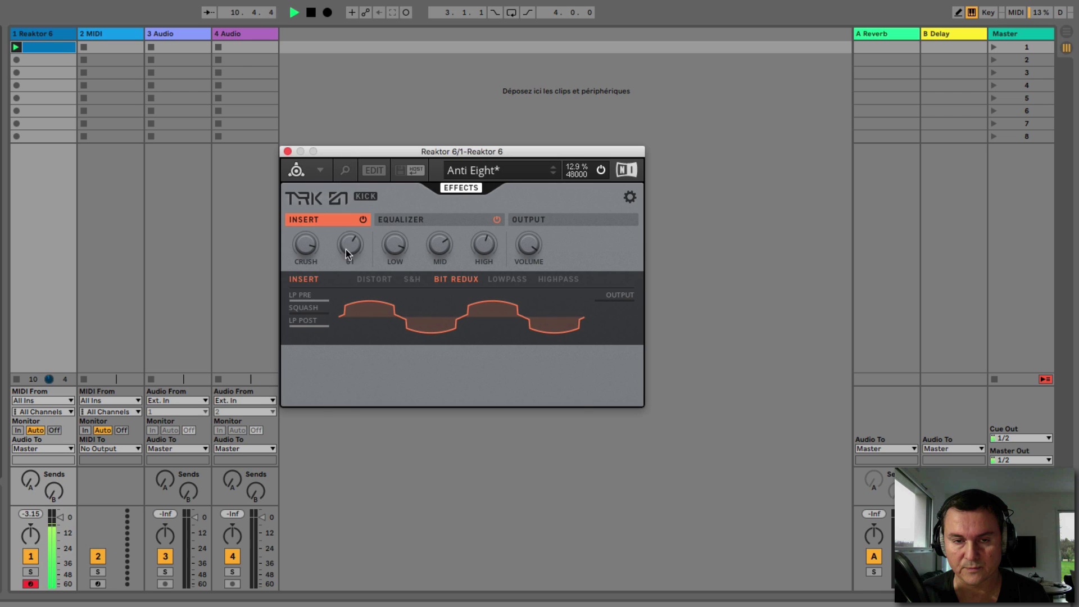
- Switch the insert effect to S&H, lower its Pitch through 18.3 and reduce the Mix
click(411, 280)
drag(308, 246, 308, 344)
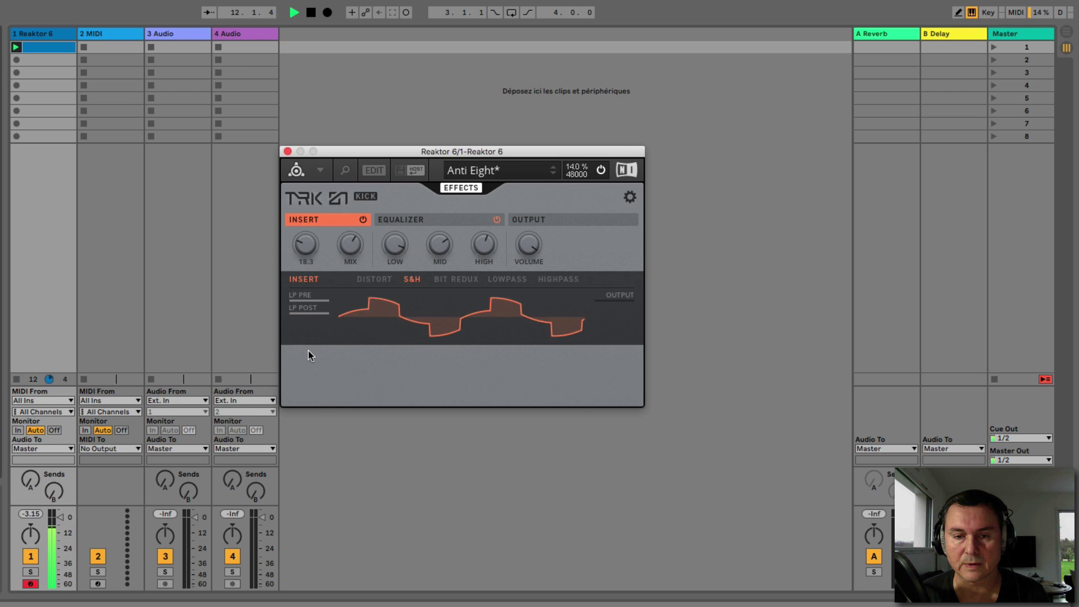
drag(349, 249, 348, 333)
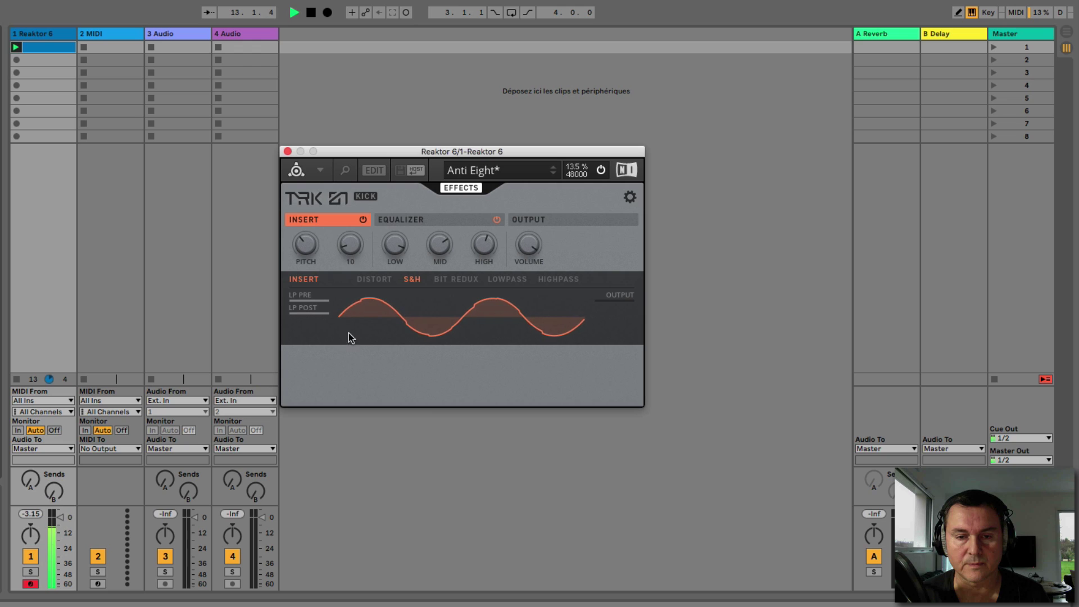
- Switch the insert effect to Distort, set Drive to 84 and Mix to 27, and adjust Tone
click(367, 279)
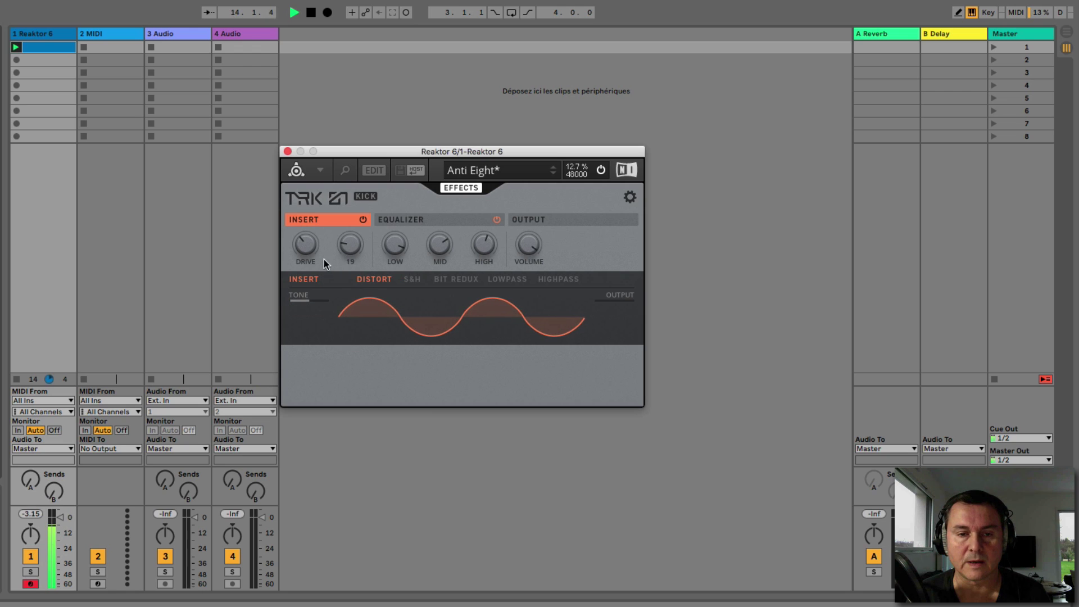
drag(302, 273, 310, 153)
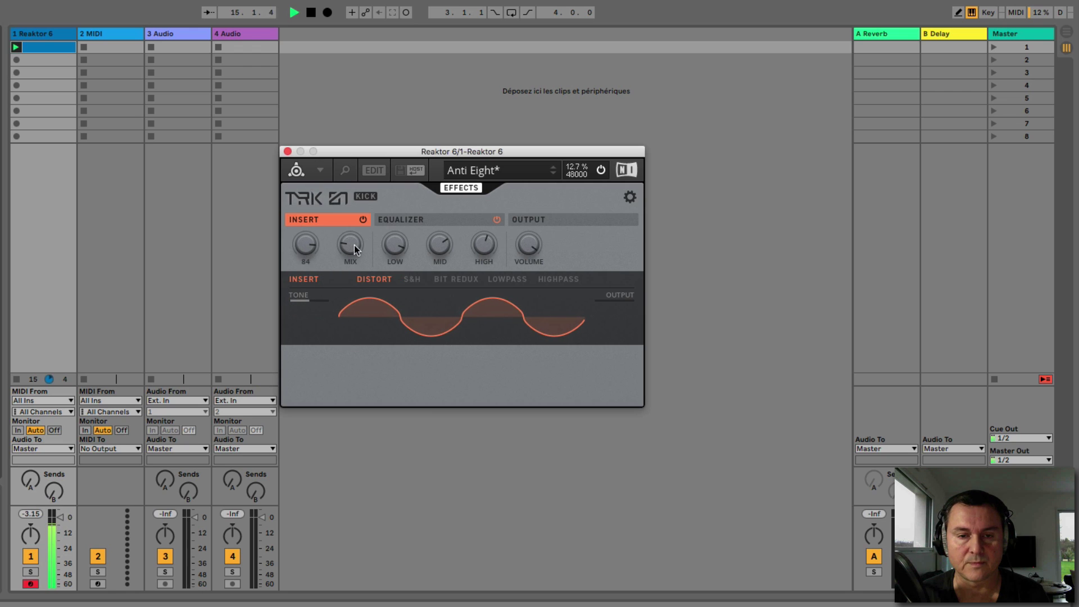
drag(355, 245, 335, 216)
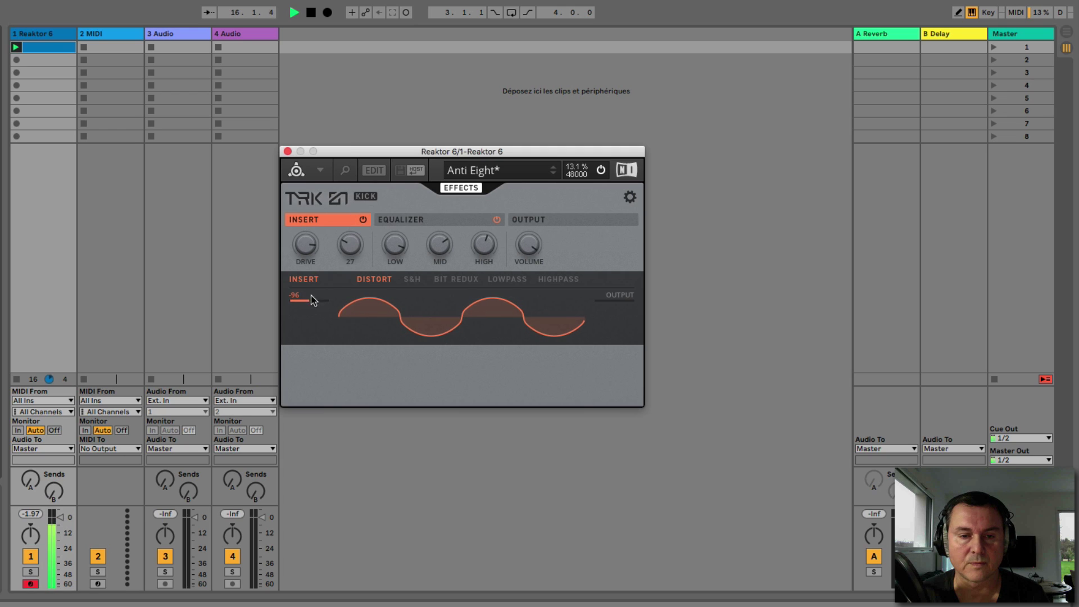
drag(311, 305, 423, 269)
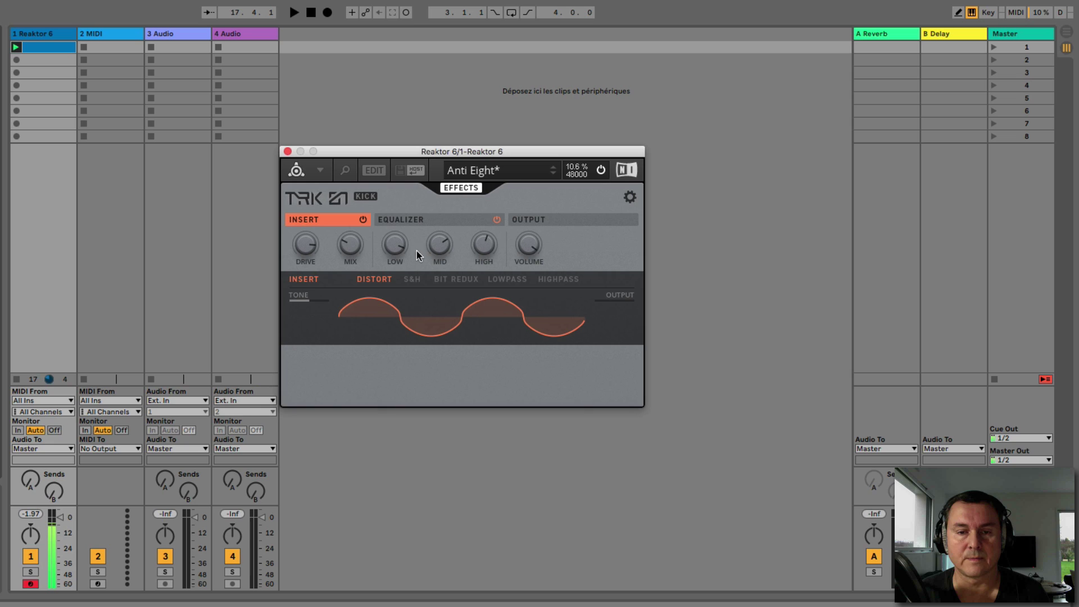
- Adjust the kick's equalizer with Low at 14.8 dB, High at -1.9 dB and Low Hz at 96.9 Hz
click(419, 220)
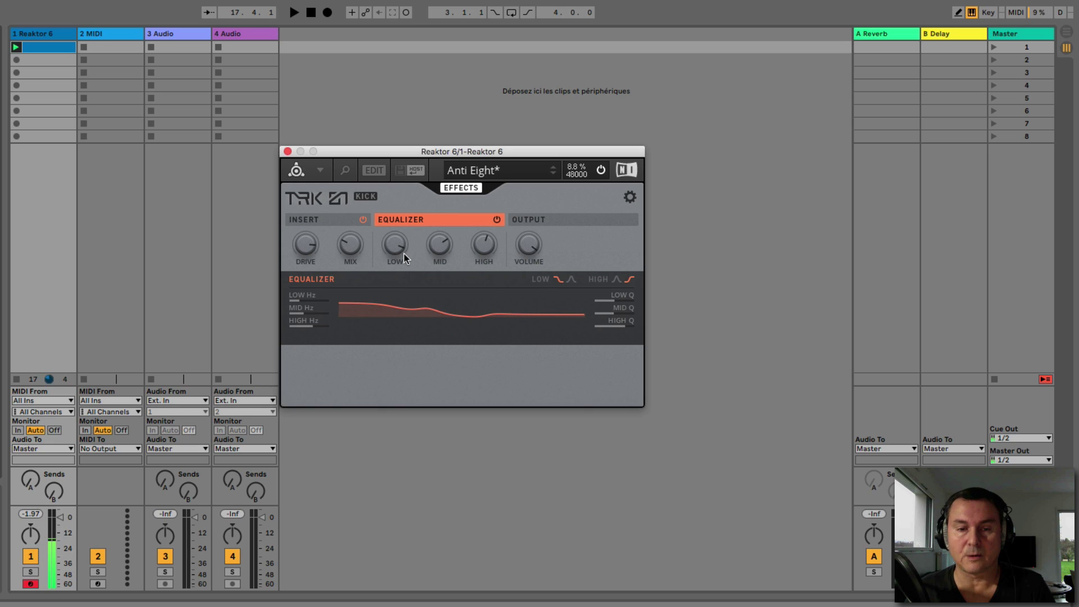
drag(403, 254, 397, 215)
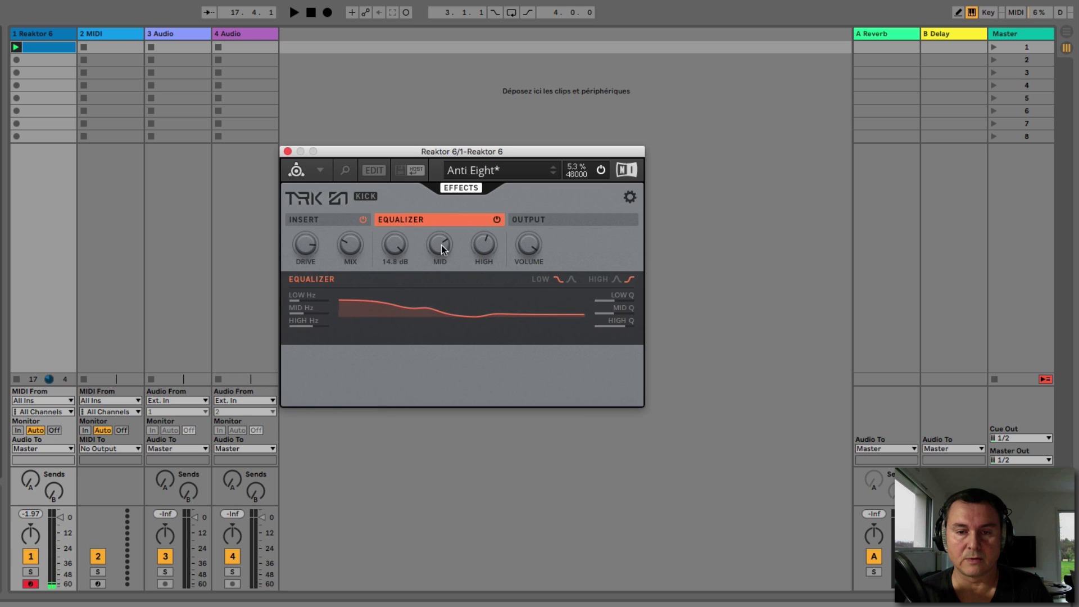
drag(483, 248, 484, 297)
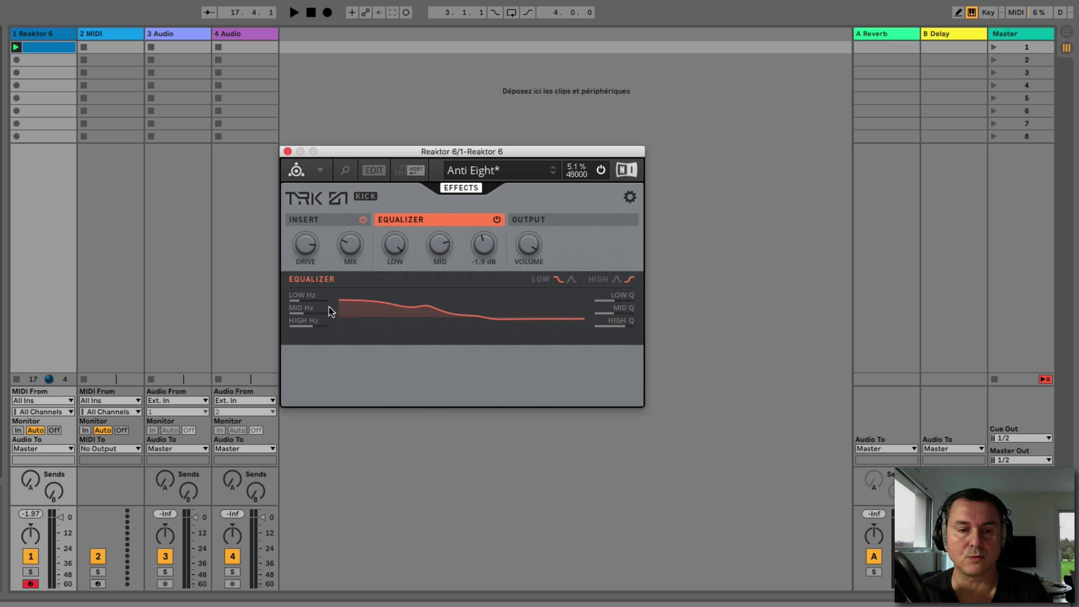
mouse_move(306, 298)
mouse_down()
mouse_move(312, 265)
mouse_move(309, 286)
mouse_up()
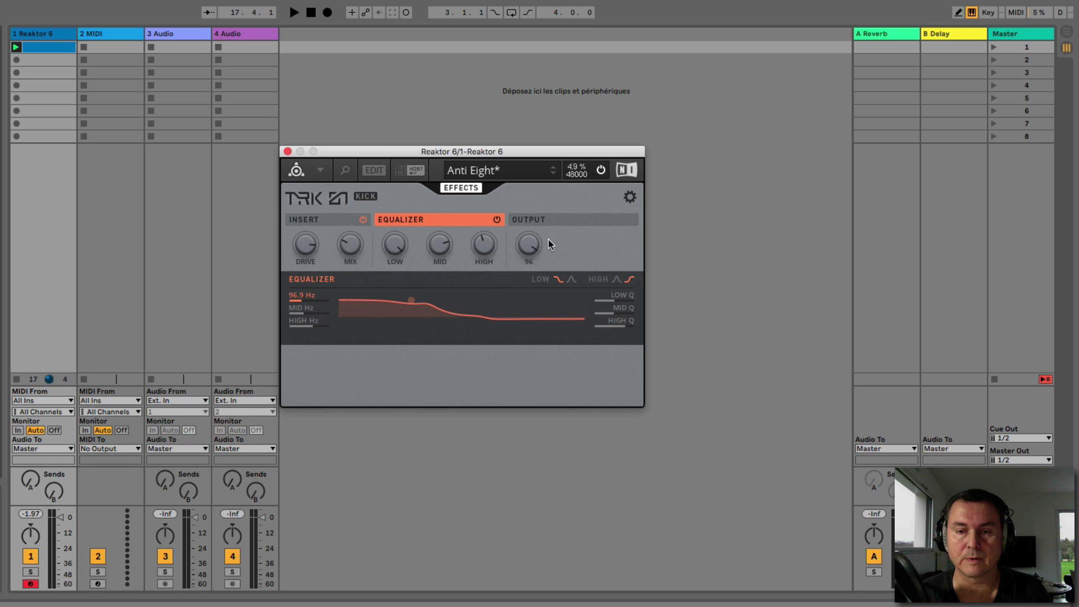
- Examine the kick's Output compressor and the tune, pitch bend, mod wheel and portamento settings, and return to the main page
click(549, 221)
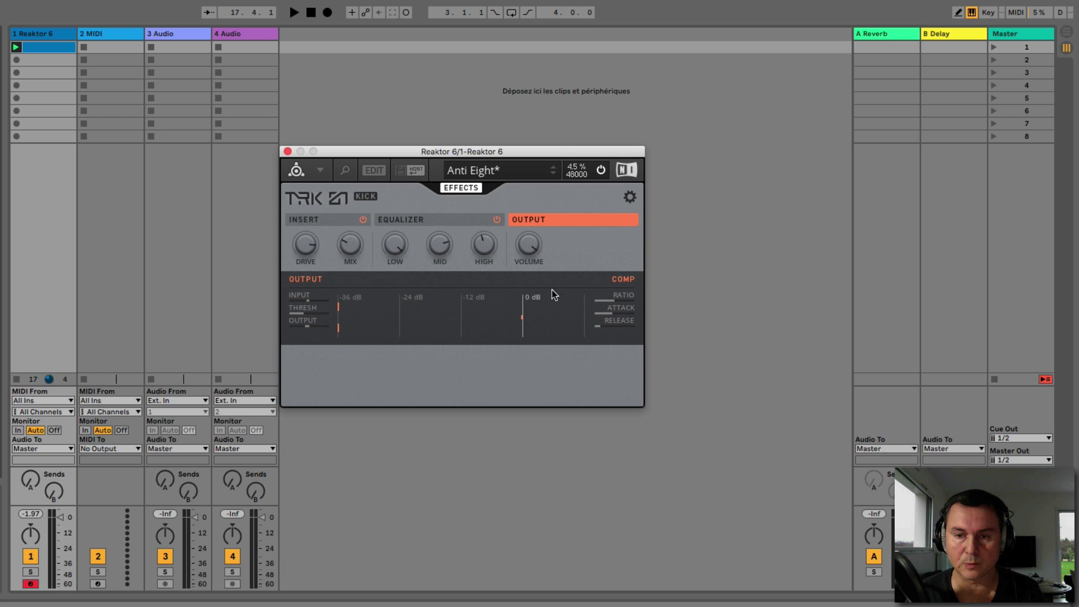
click(629, 198)
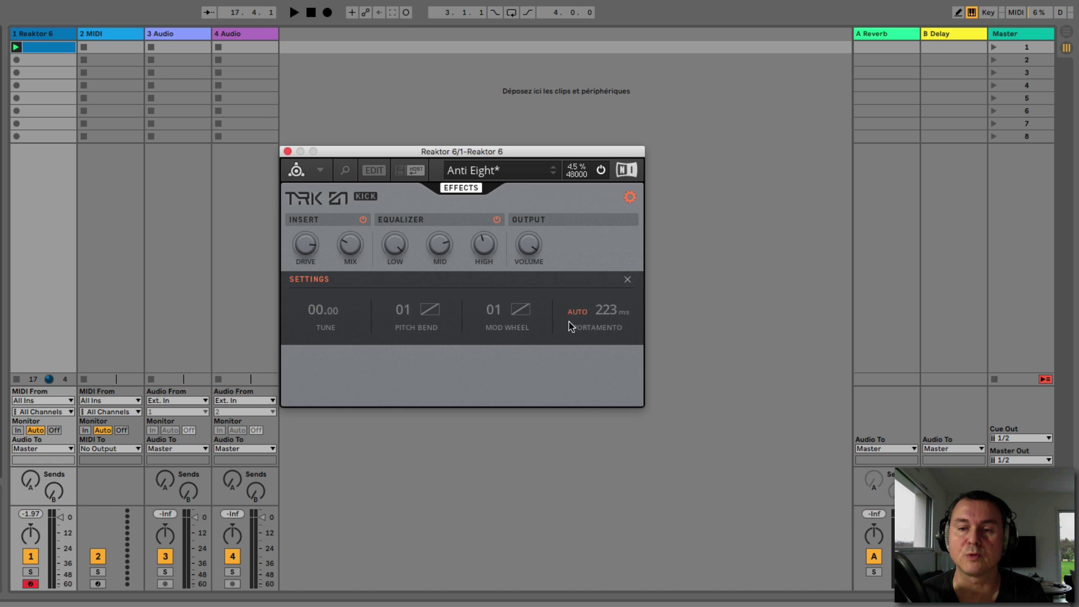
click(320, 220)
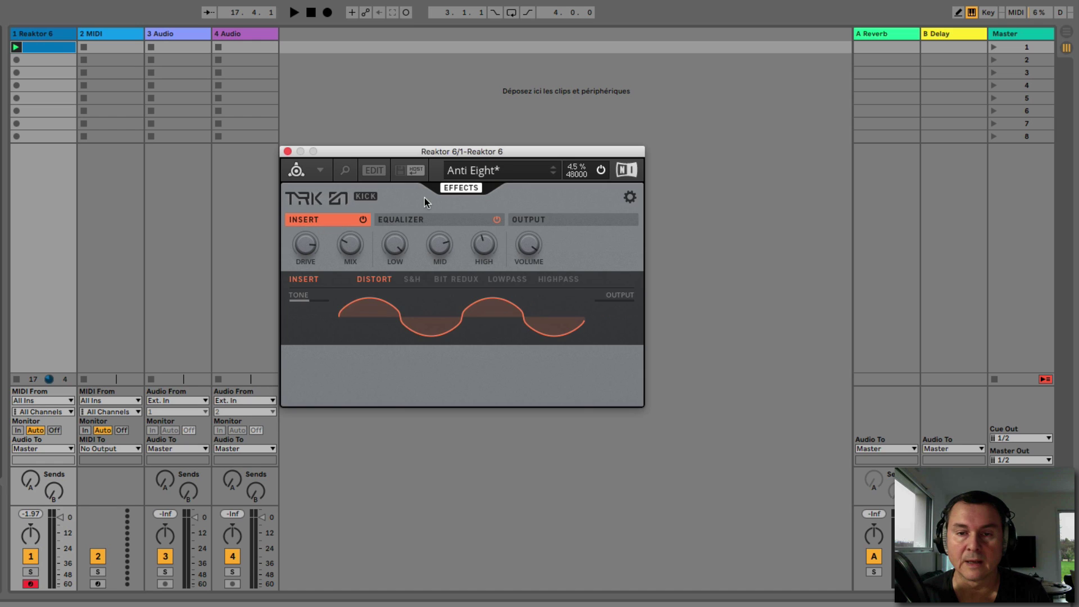
click(466, 189)
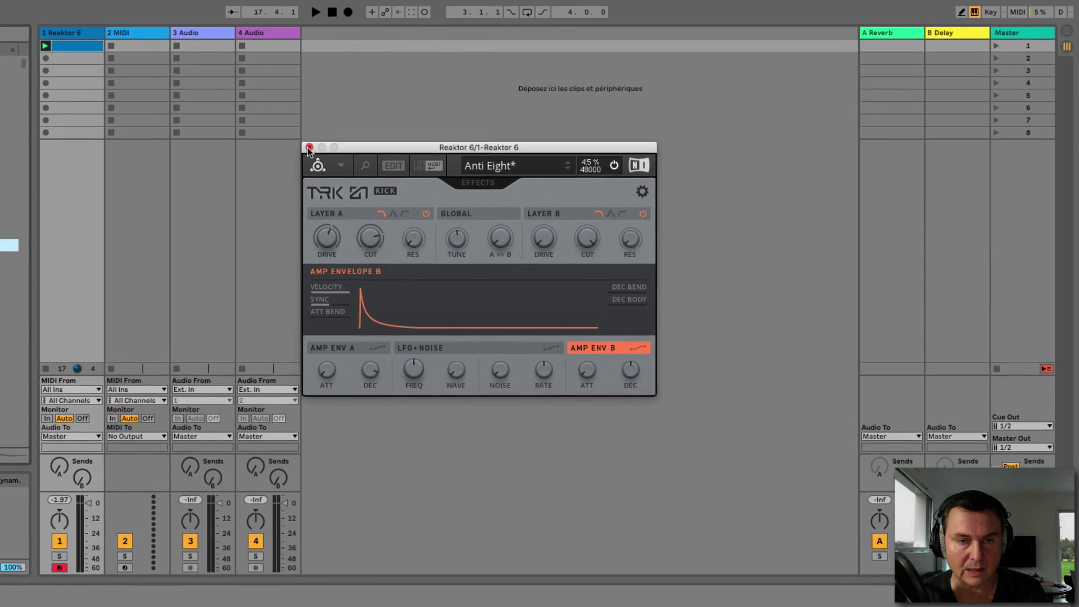
- Add Reaktor 6 to the 2 MIDI track and load the TRK-01 Bass ensemble into it
click(309, 147)
click(133, 48)
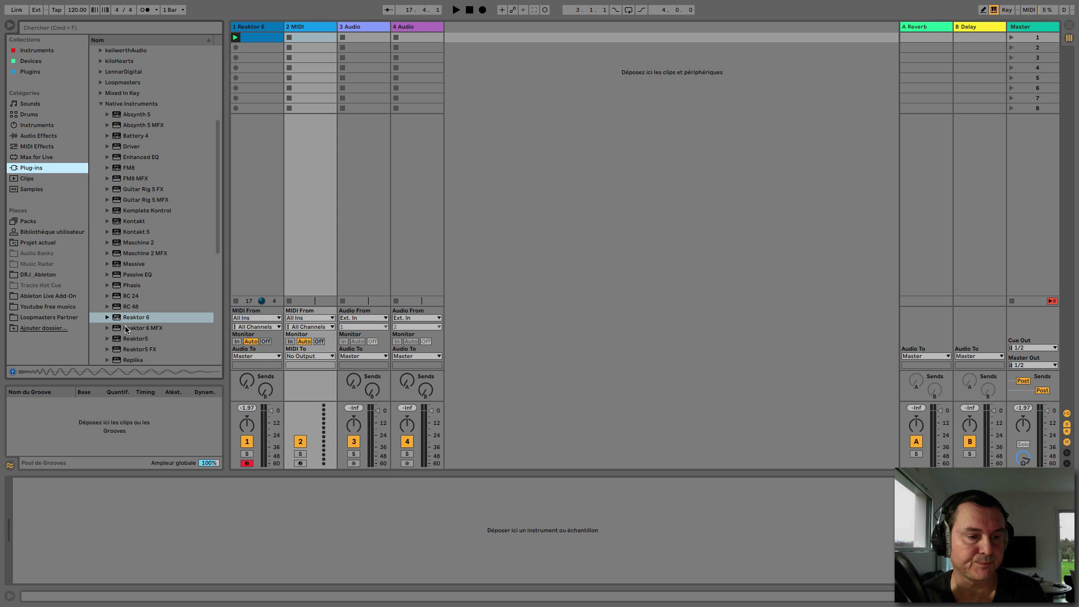
drag(129, 321, 317, 230)
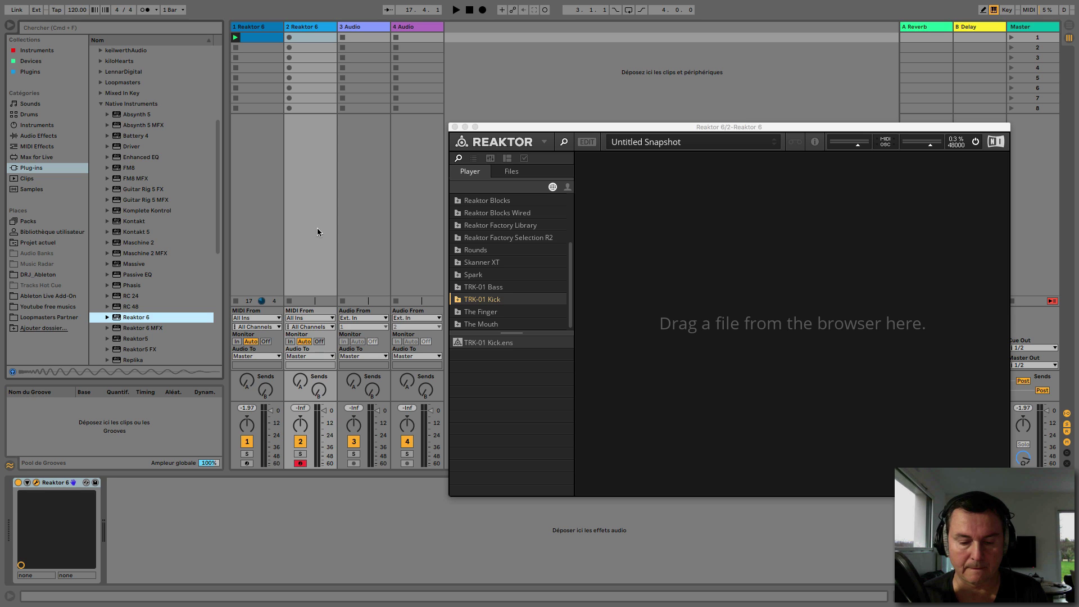
click(478, 288)
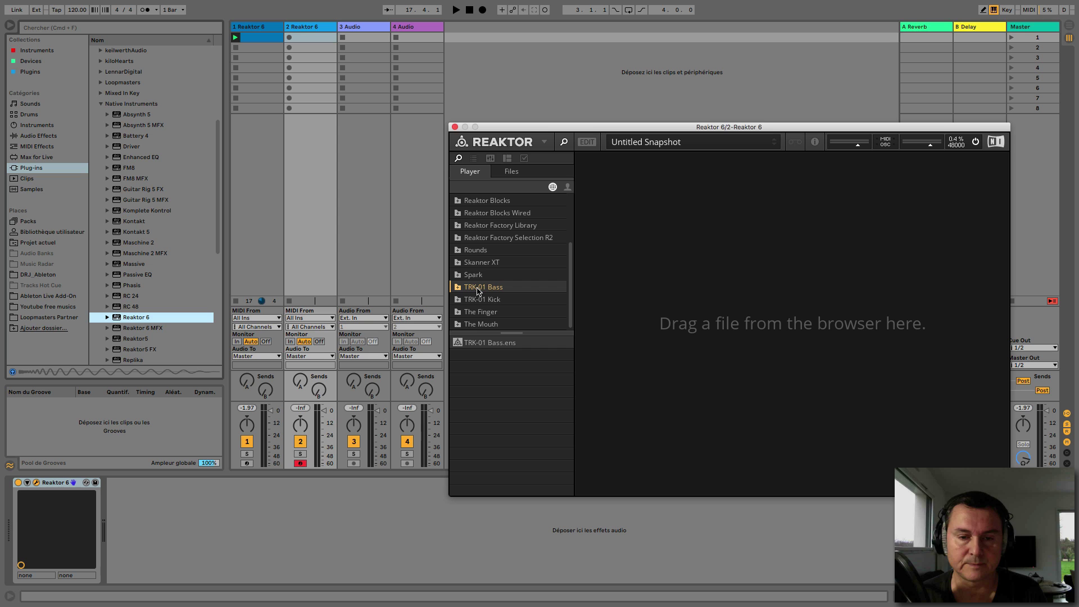
click(478, 344)
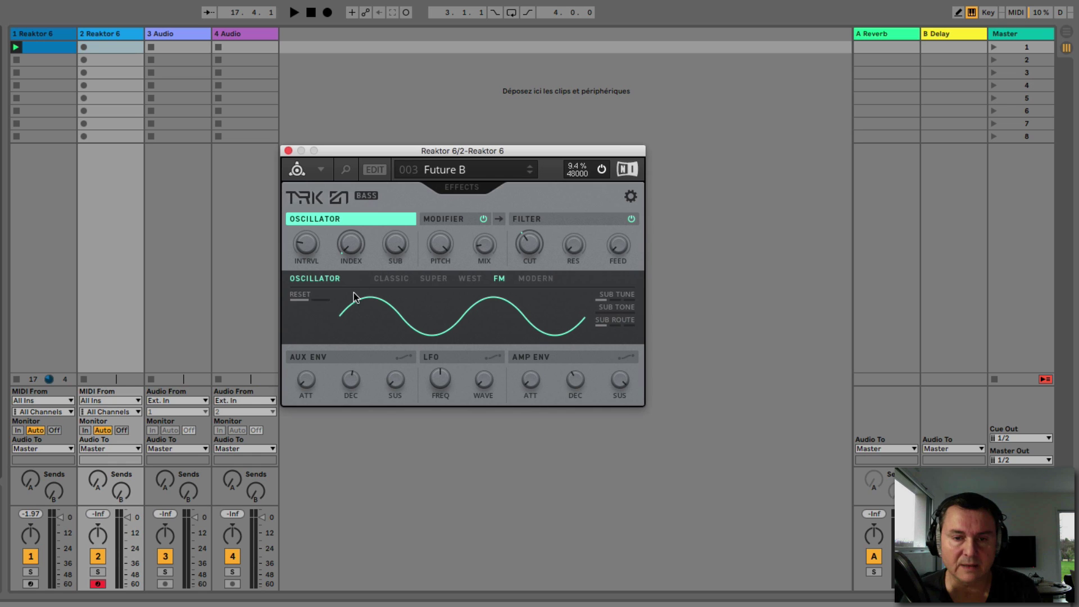
- Examine the bass instrument's Modifier and Filter sections and its Insert, Equalizer and Output effects
click(443, 218)
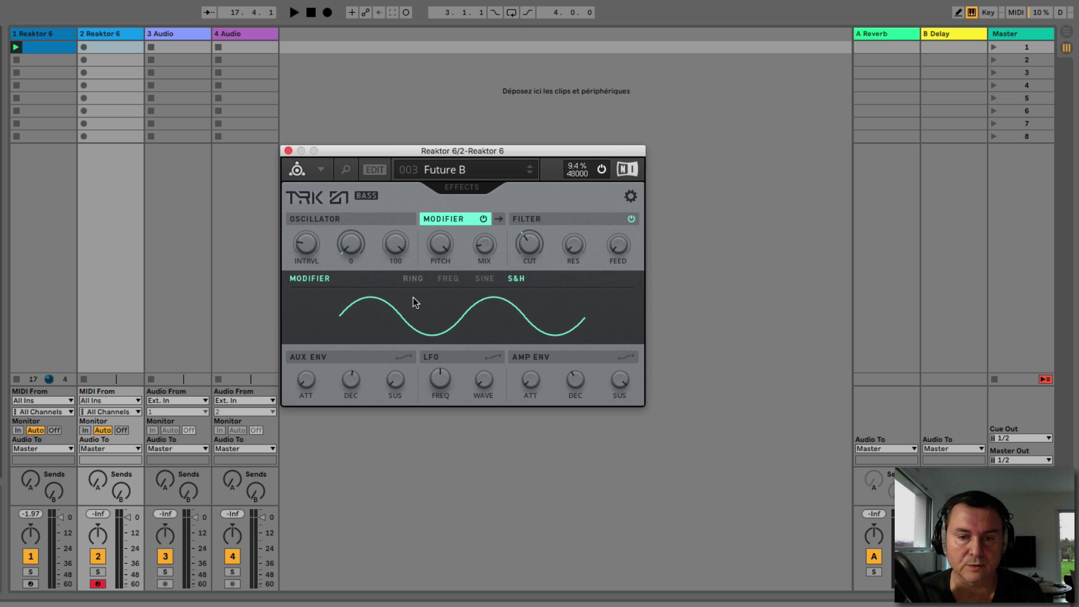
click(533, 221)
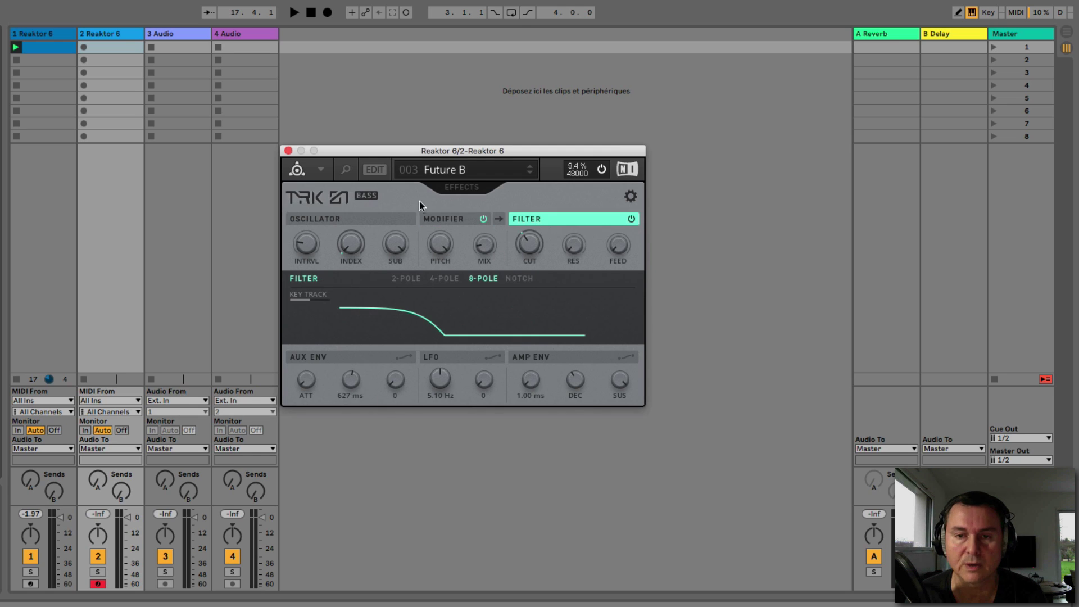
click(466, 189)
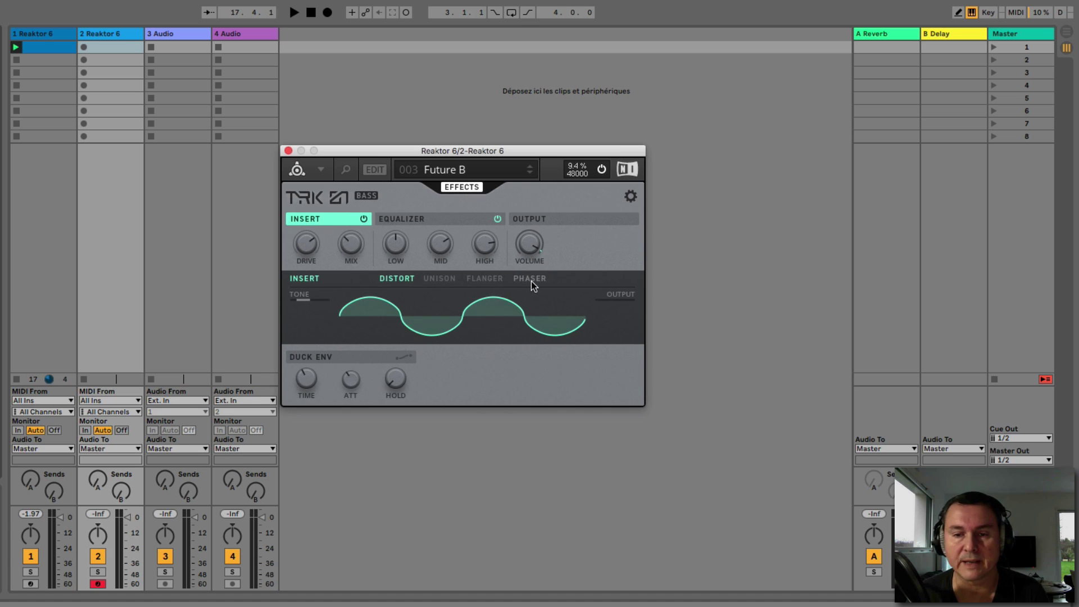
click(417, 223)
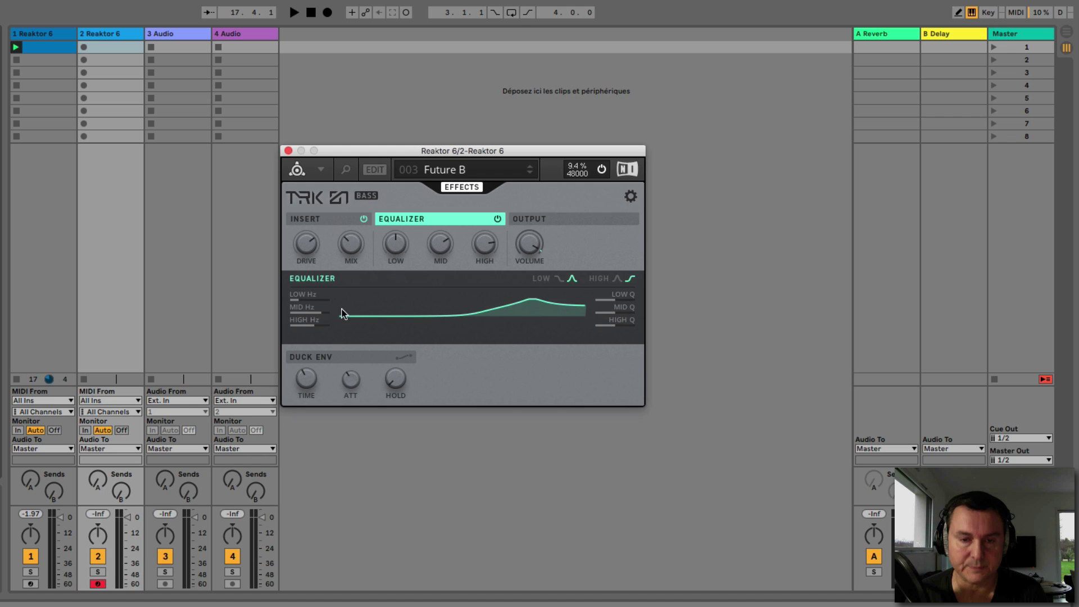
click(531, 218)
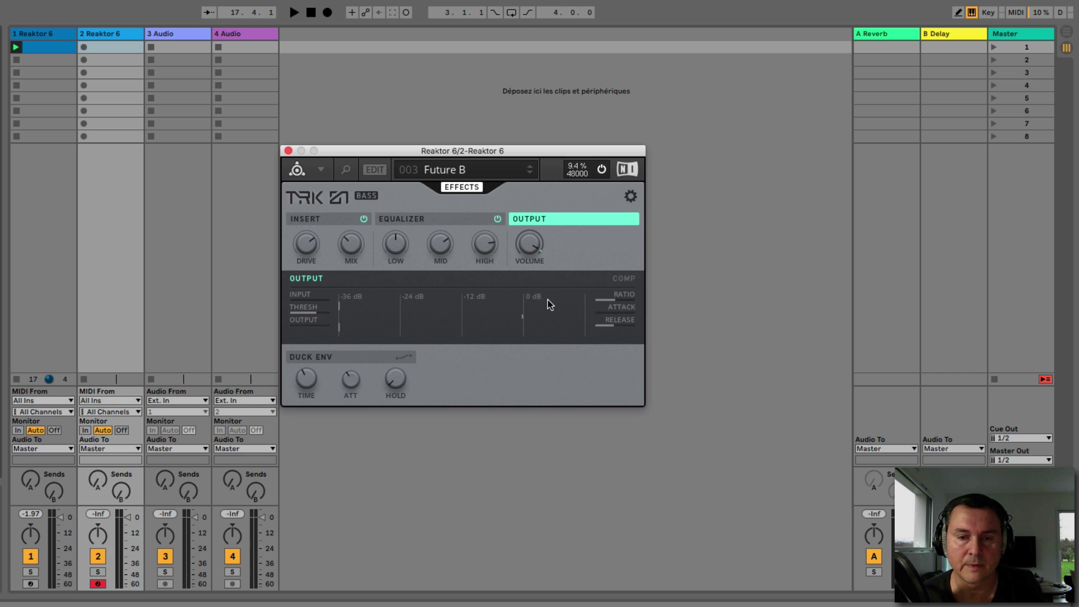
click(454, 186)
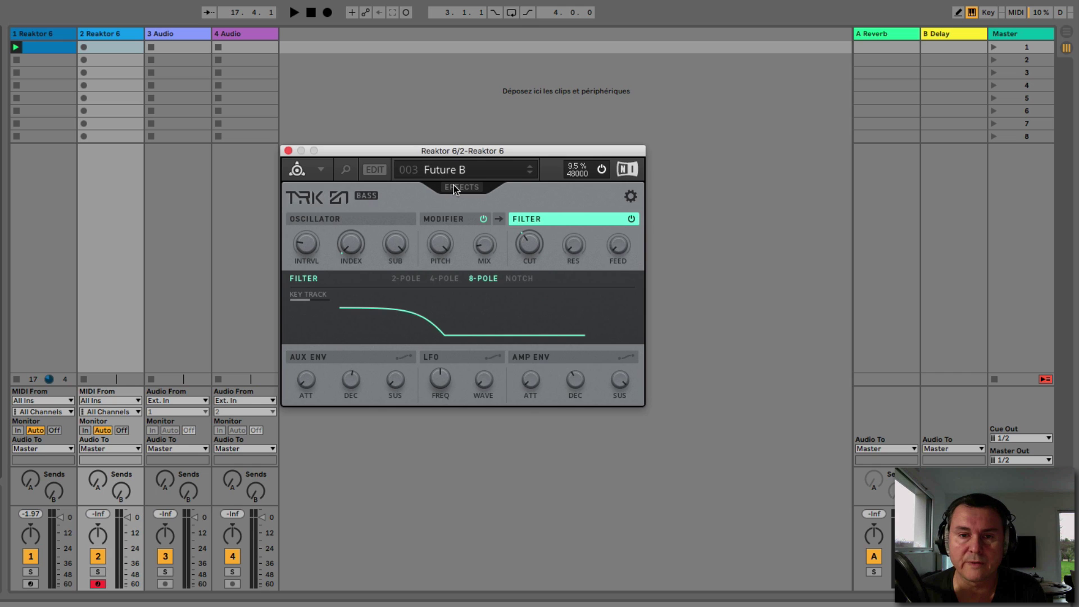
- Go through the bass oscillator's Classic, Super, West, FM and Modern engines and set it to Classic
click(350, 220)
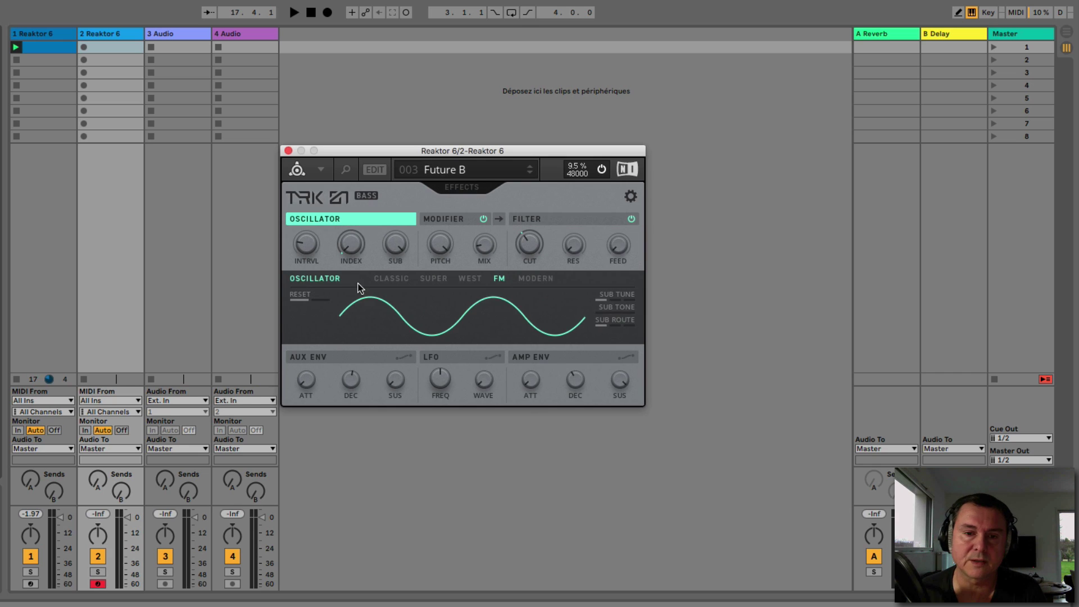
click(392, 278)
click(432, 279)
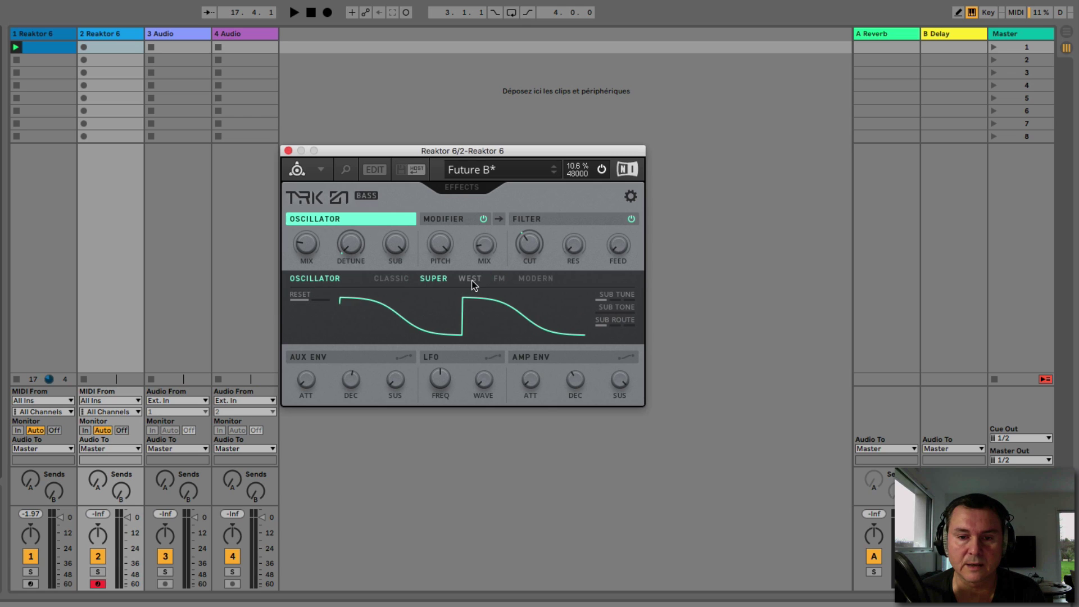
click(471, 279)
click(500, 280)
click(535, 279)
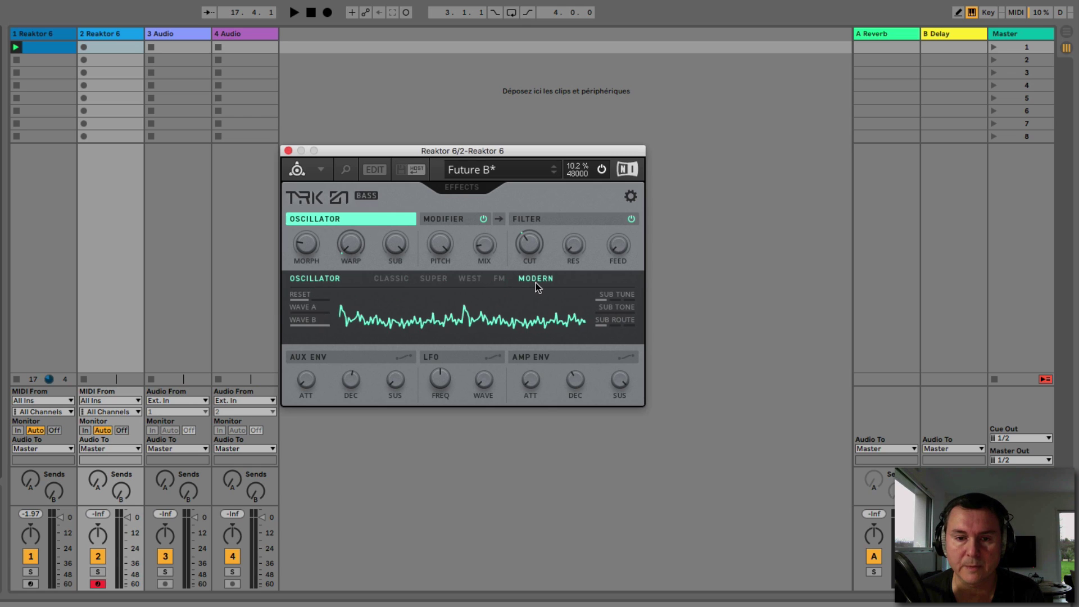
click(393, 280)
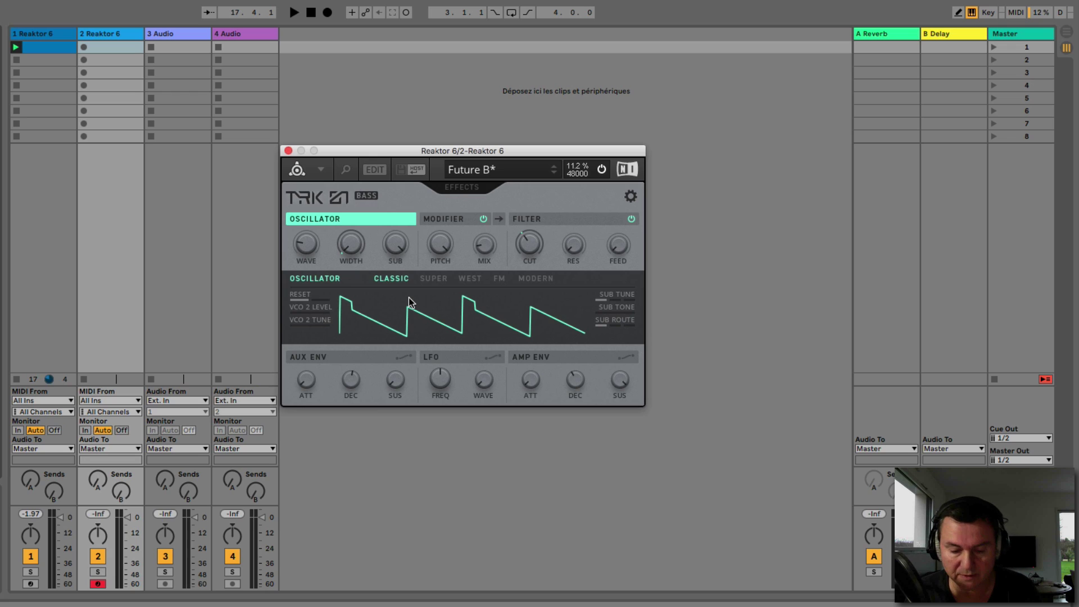
- Raise the Classic oscillator's VCO 2 Level to 36 and adjust VCO 2 Tune
mouse_move(308, 304)
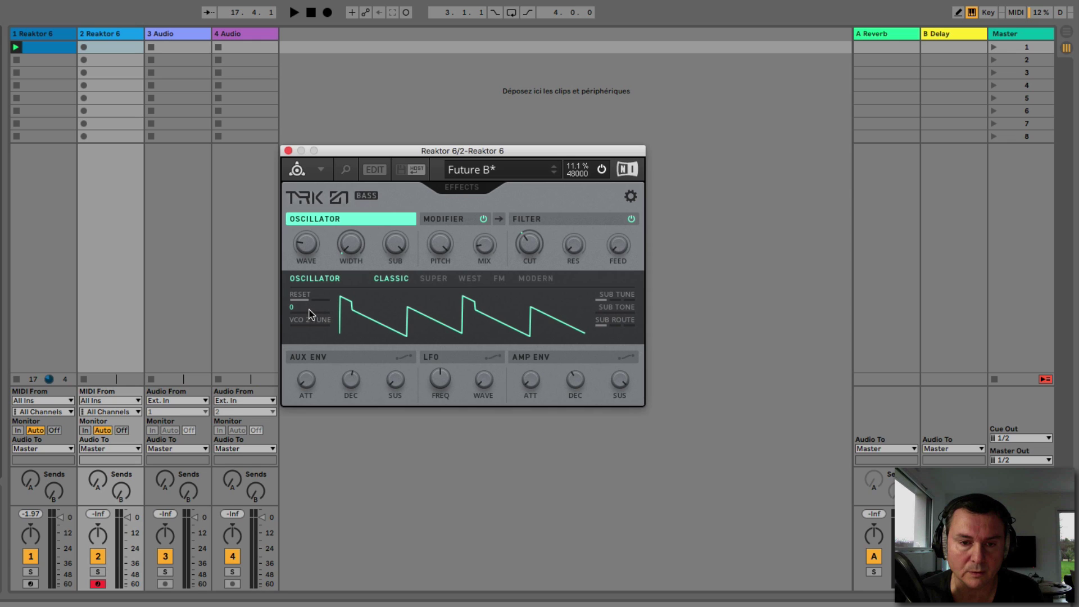
drag(306, 275, 313, 209)
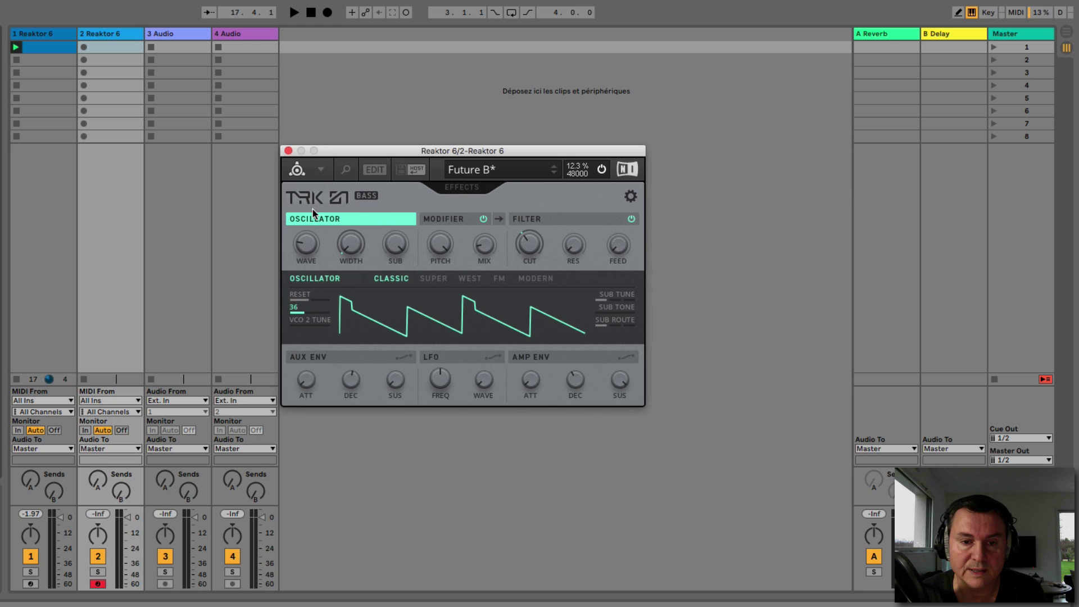
drag(305, 324, 300, 264)
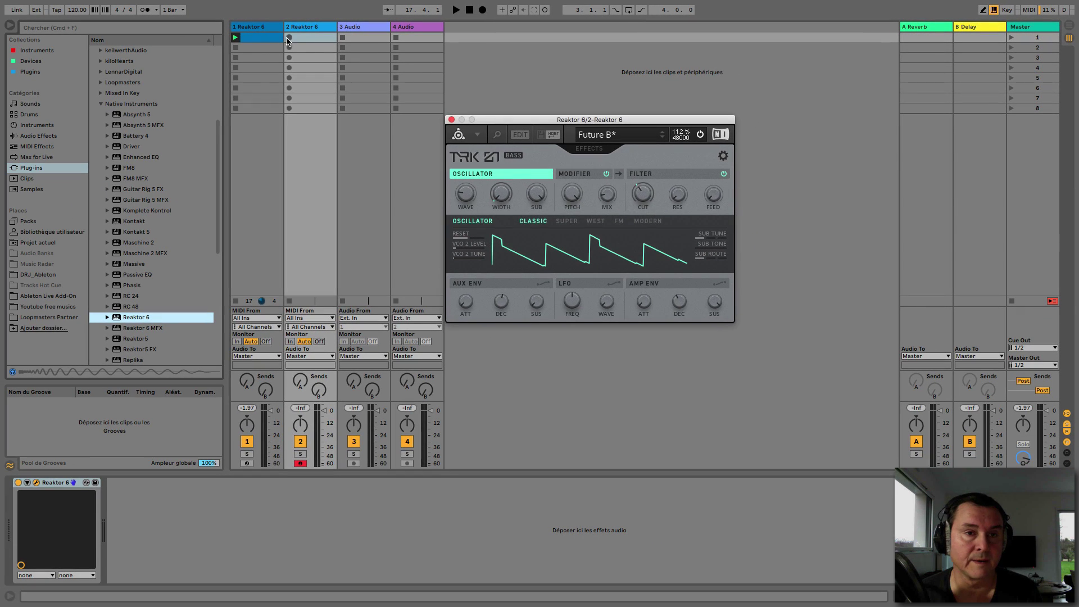
- Create a MIDI clip in the bass track's first slot with a C3 note held for the whole bar, and launch it
double_click(288, 37)
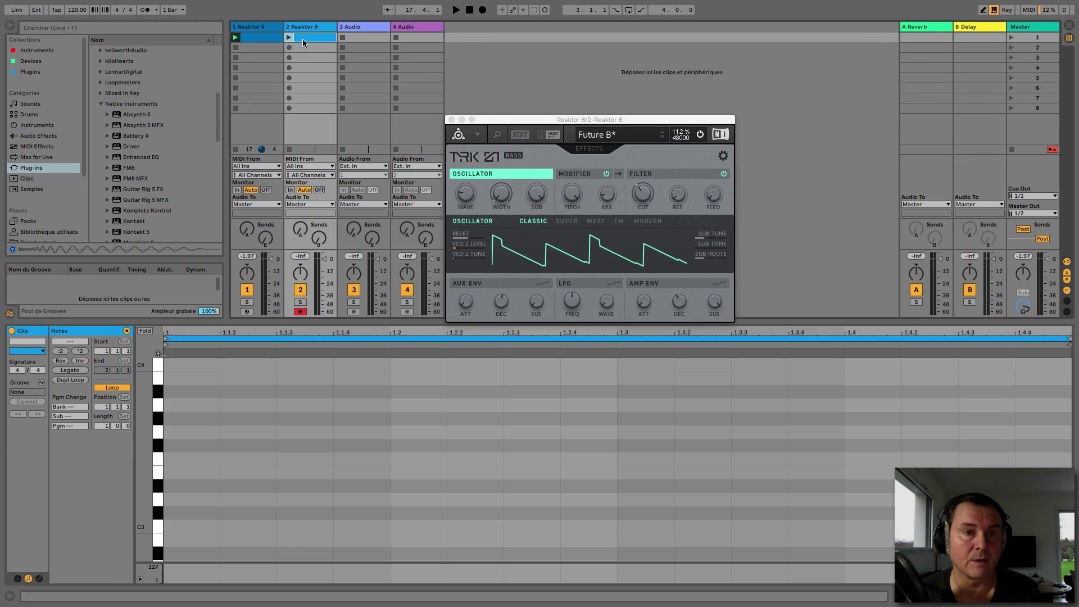
key(a)
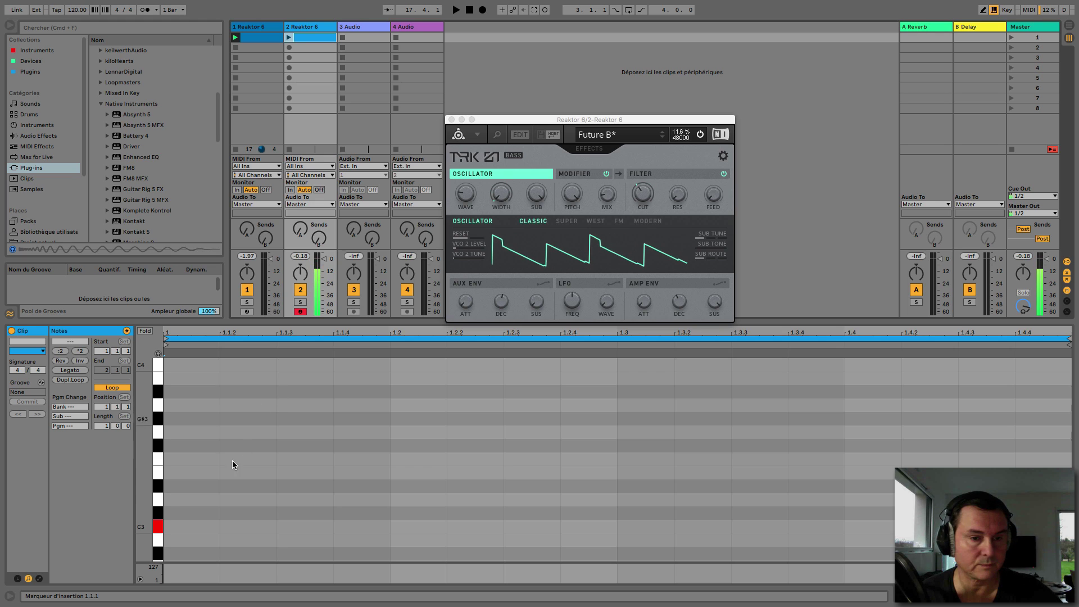
key(a)
double_click(181, 526)
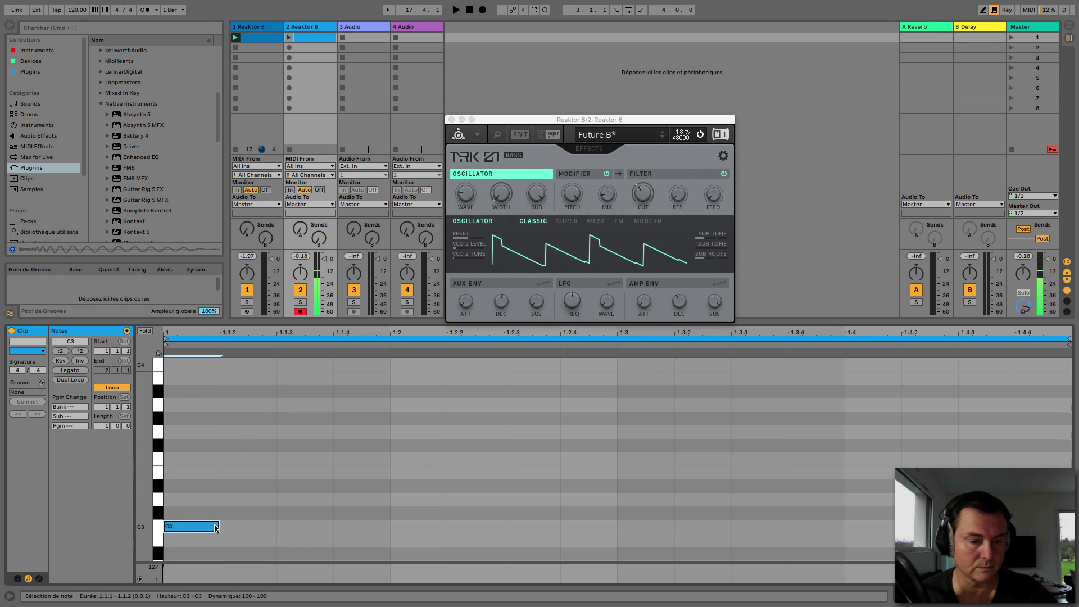
click(70, 370)
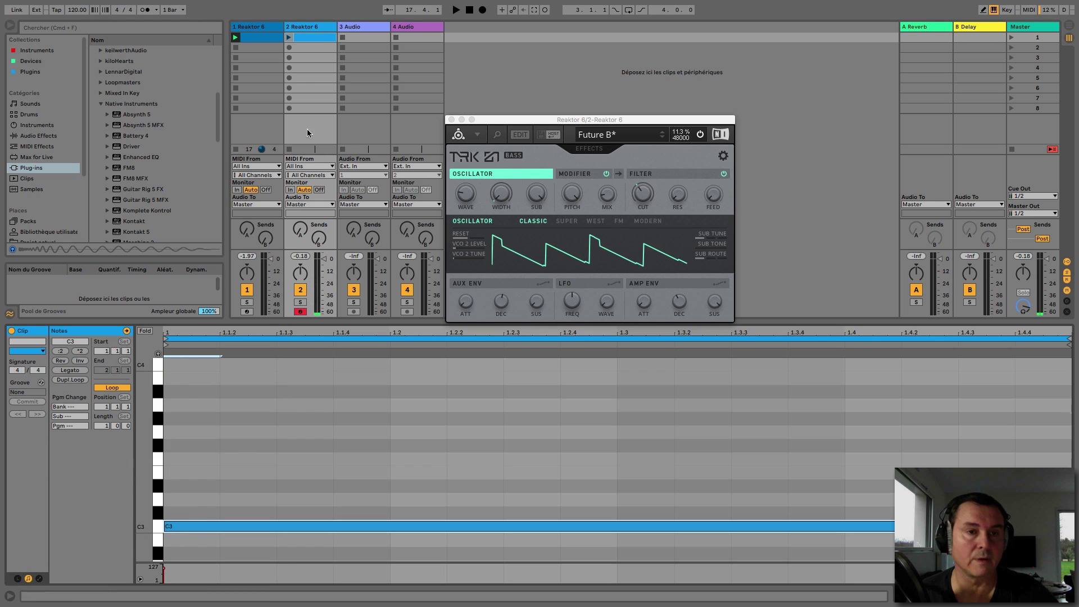
click(289, 37)
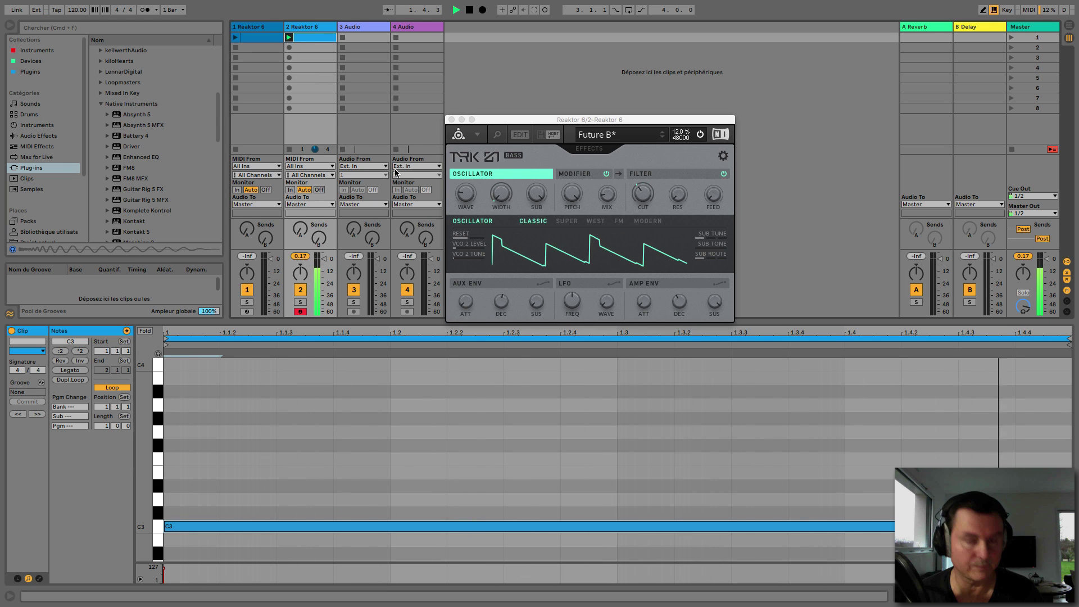
key(shift+Tab)
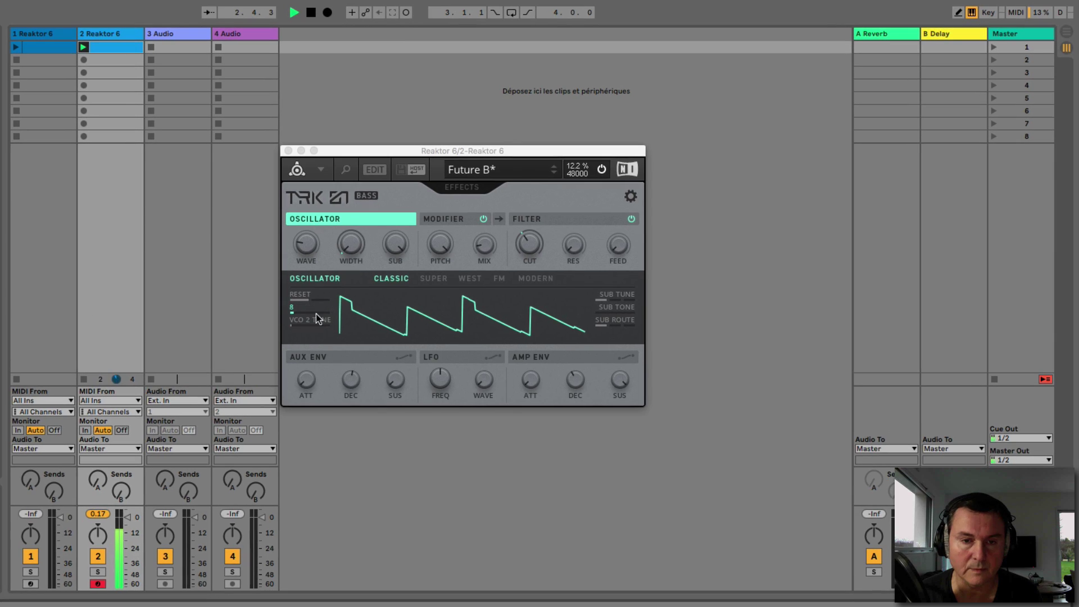
- Try the Classic oscillator with Reset on while the clip plays, return Reset to off and stop playback
click(315, 299)
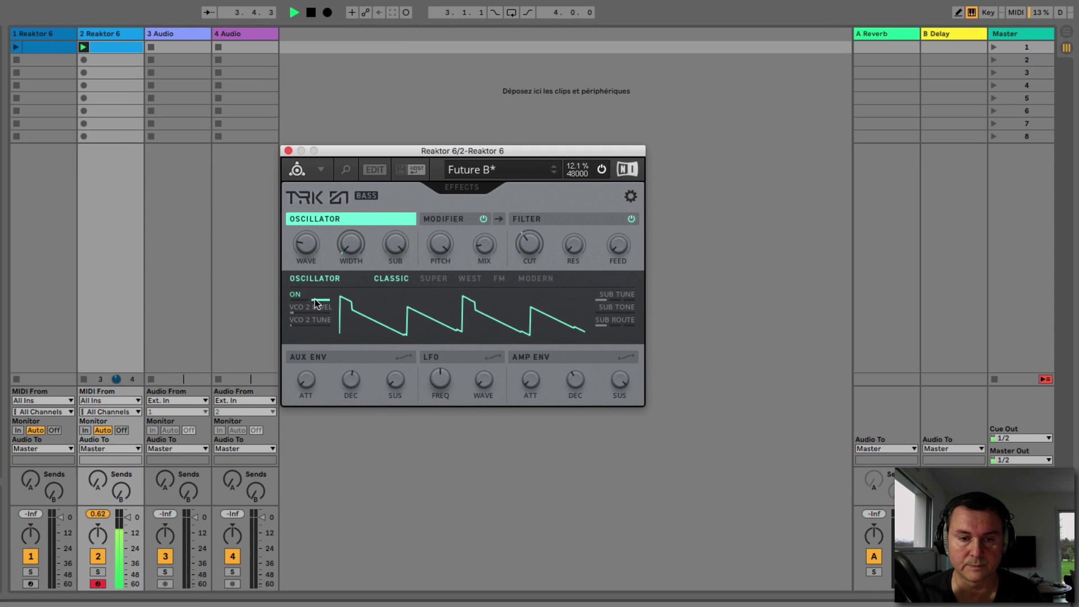
key(space)
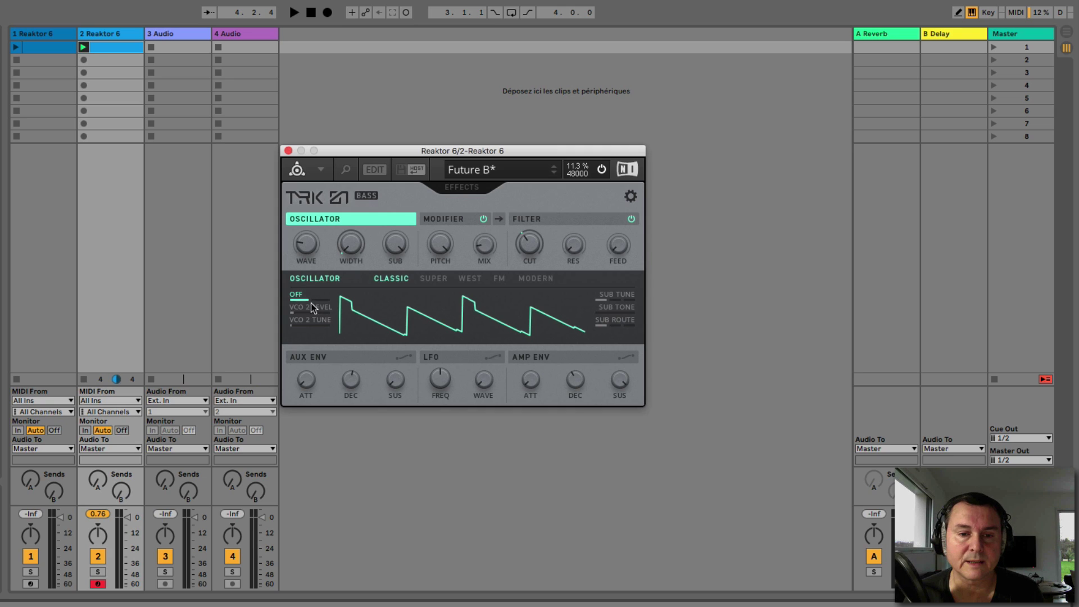
click(316, 292)
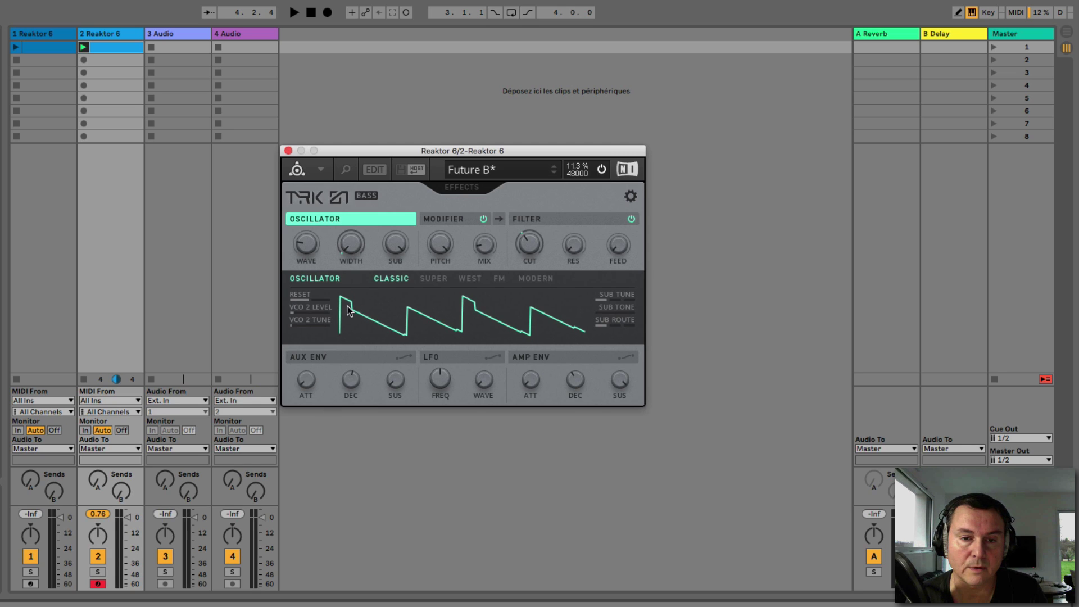
- Raise the Classic oscillator's VCO 2 Level to 97, adjust VCO 2 Tune and audition the clip
drag(325, 311, 351, 129)
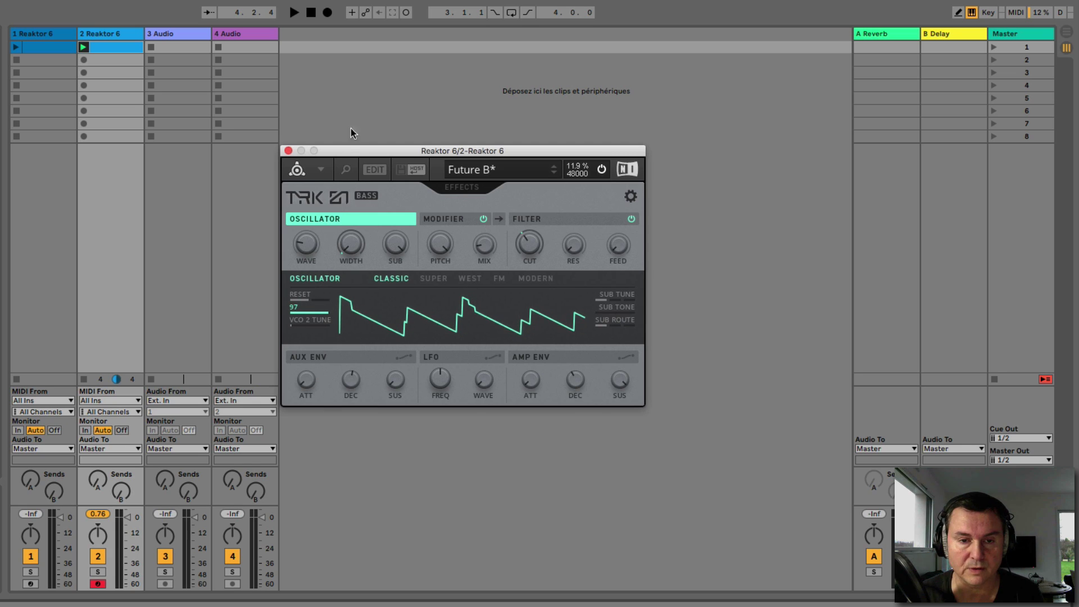
drag(316, 318, 329, 369)
key(space)
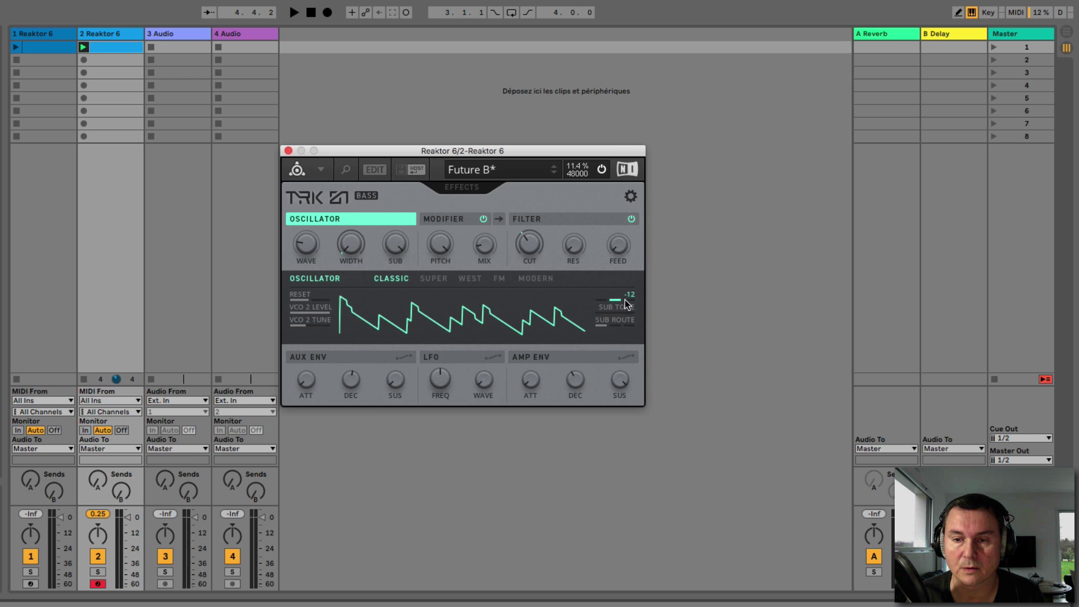
- Compare Sub Tune at 0 and -12 while the clip plays, leave it at -12 and raise Sub Tone to 86
key(space)
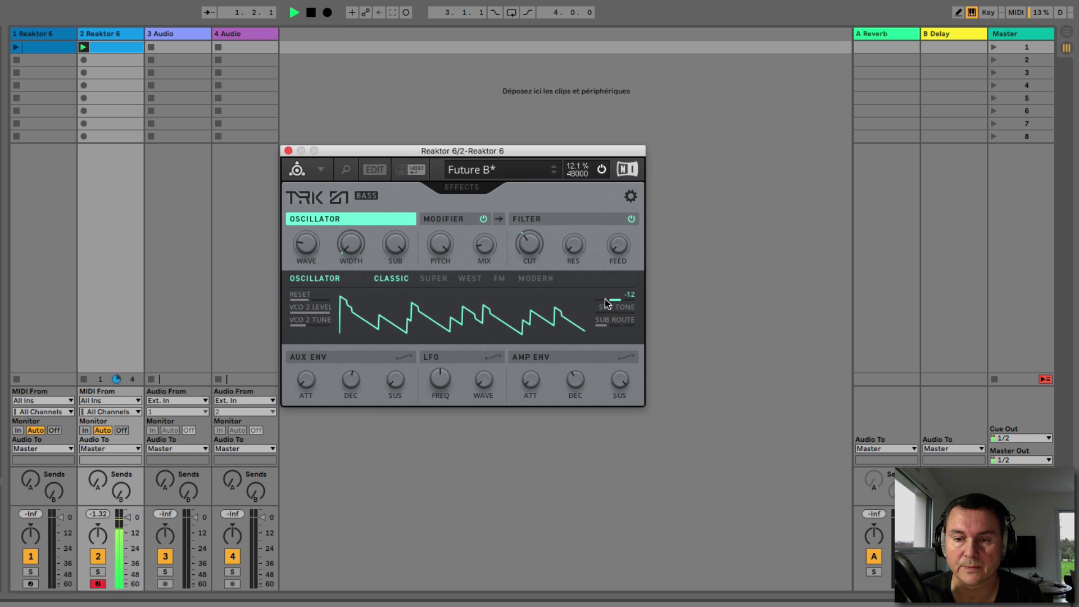
drag(604, 304, 621, 301)
super+click(604, 305)
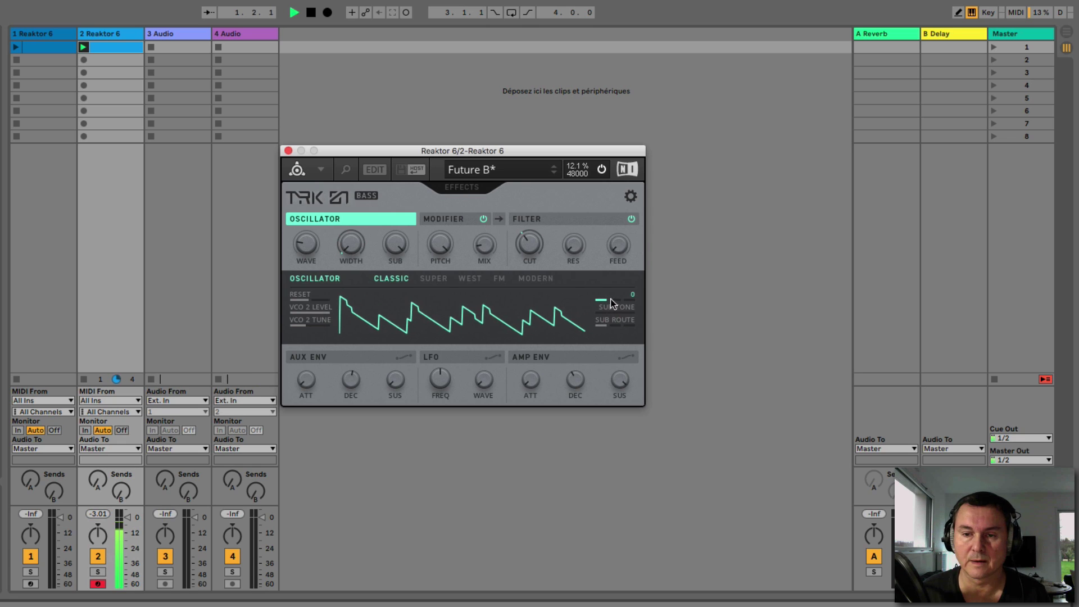
click(614, 299)
drag(607, 309, 609, 117)
- Try the Sub Route's other settings, return it to Post Osc and listen to the clip
mouse_move(612, 329)
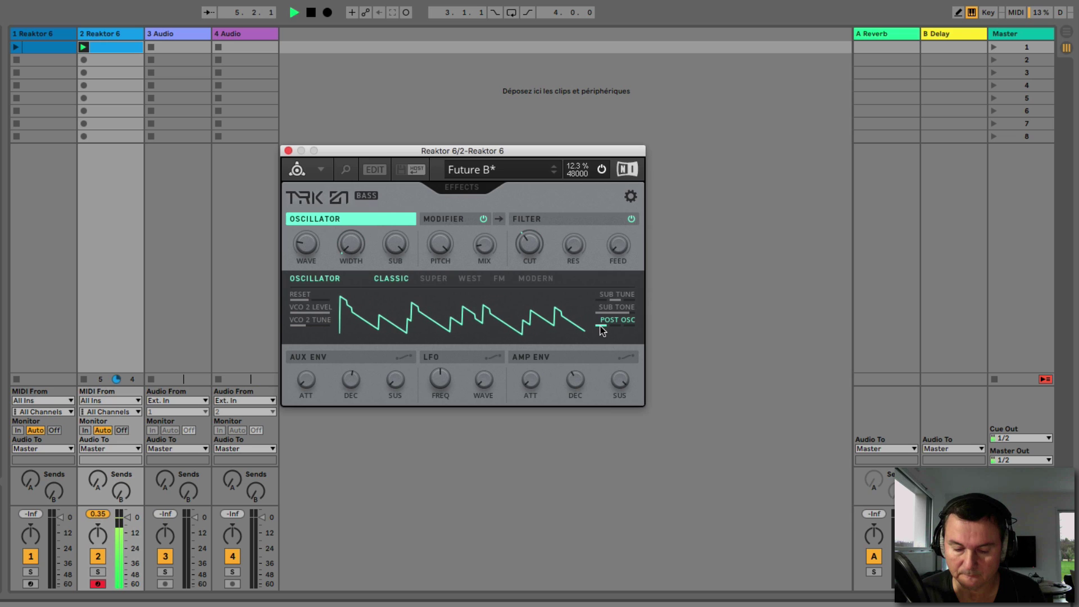
key(space)
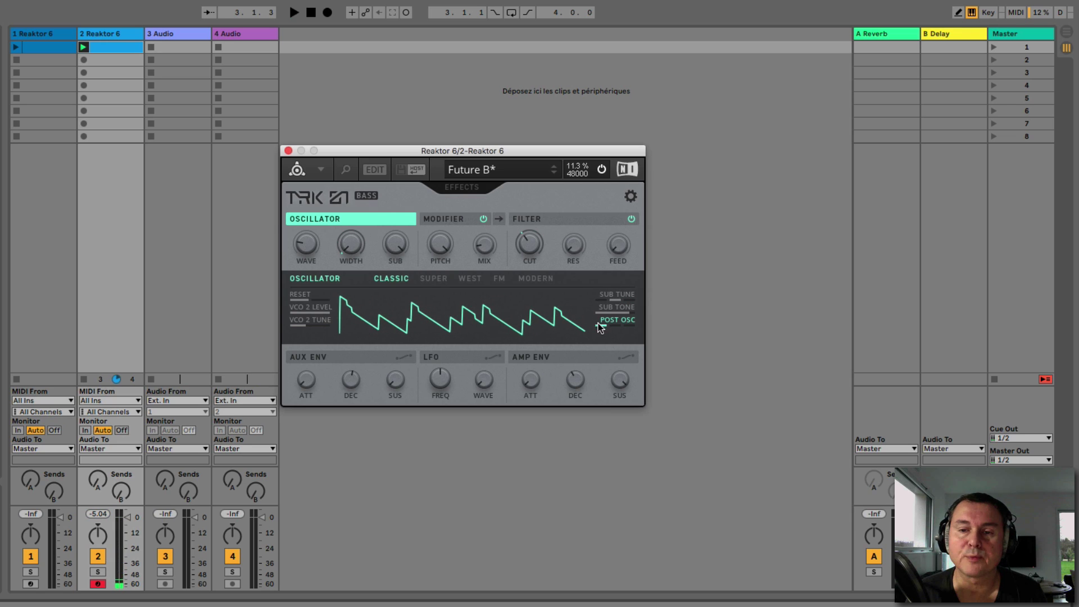
drag(601, 329, 631, 330)
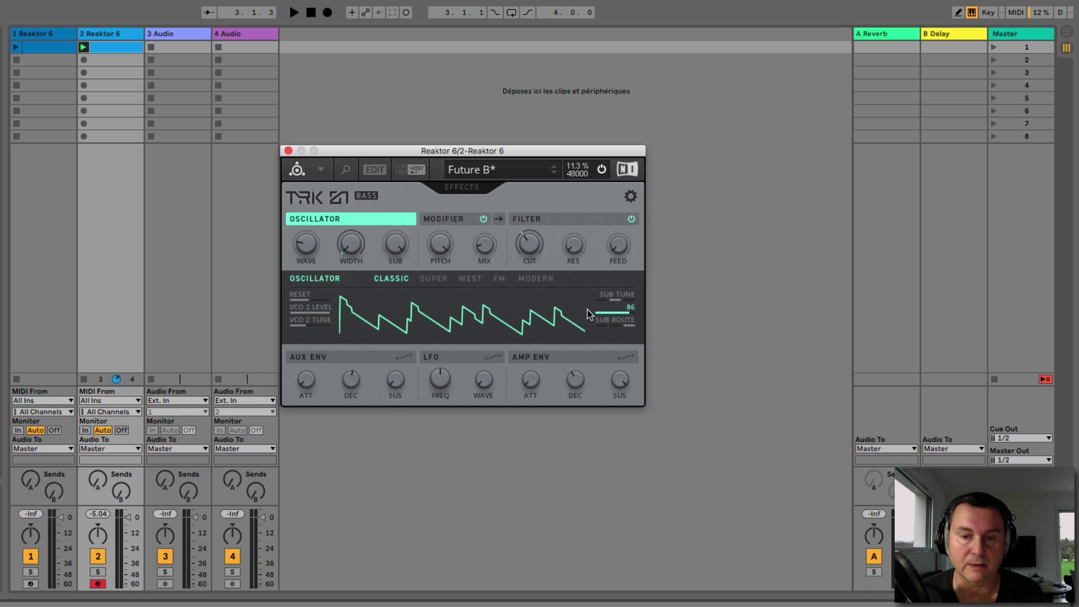
key(space)
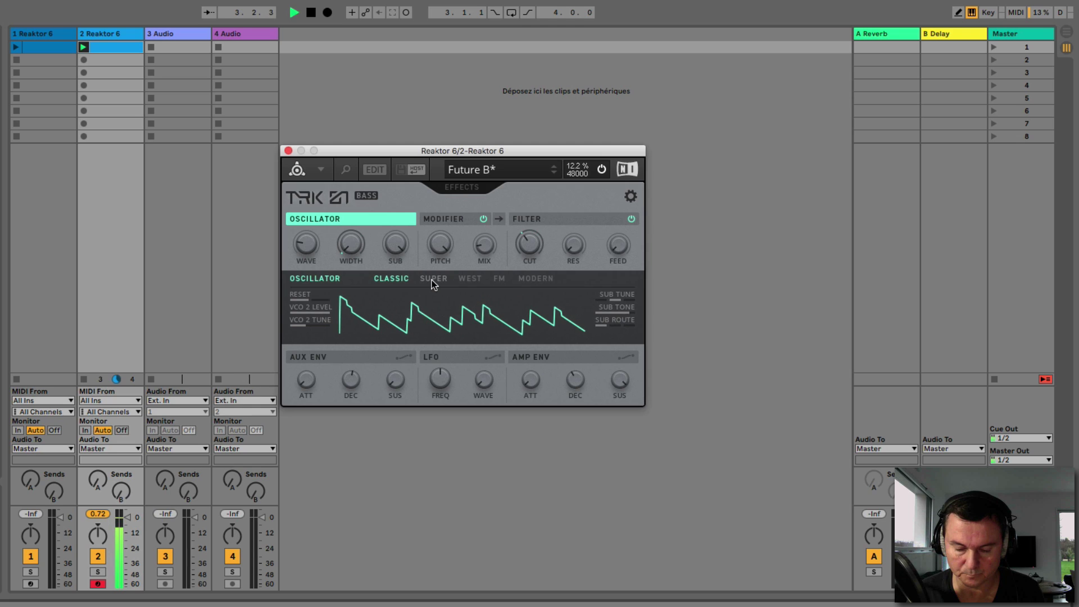
key(space)
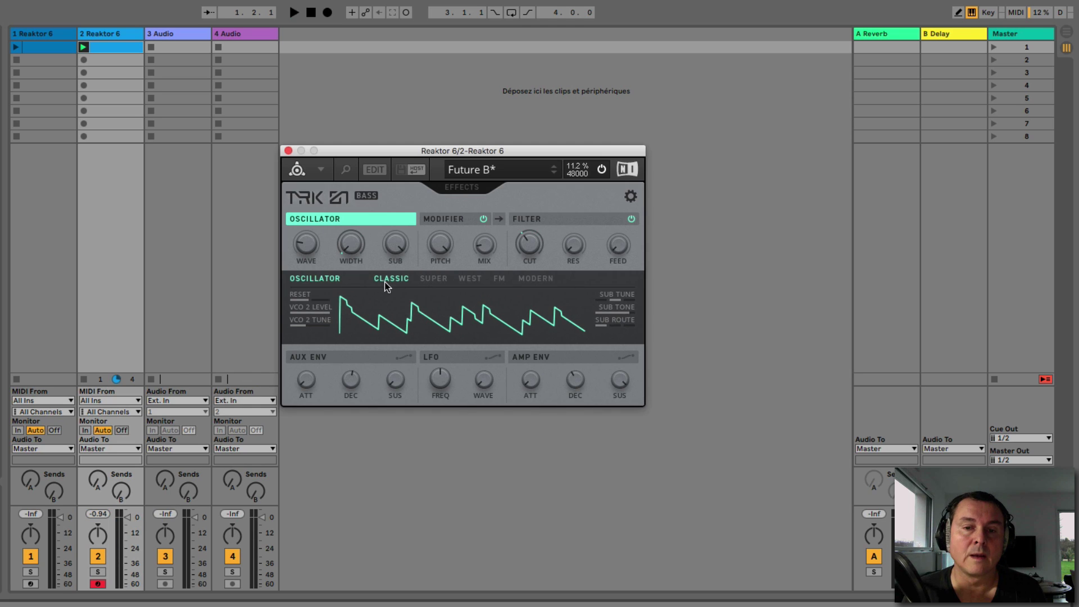
- Switch the oscillator to the Super engine and turn its Reset on while the clip plays
click(427, 277)
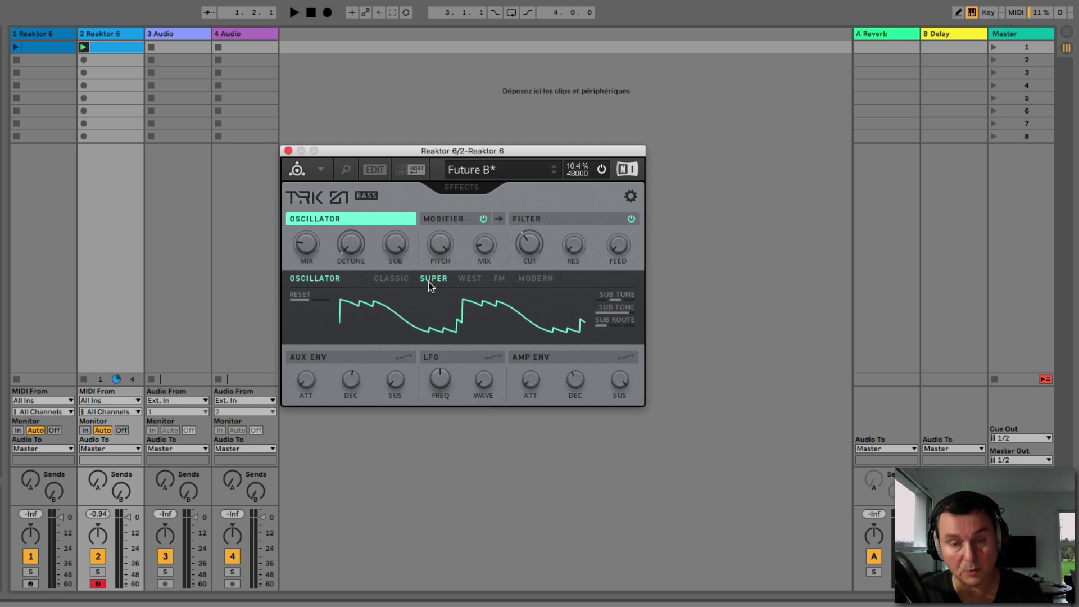
key(space)
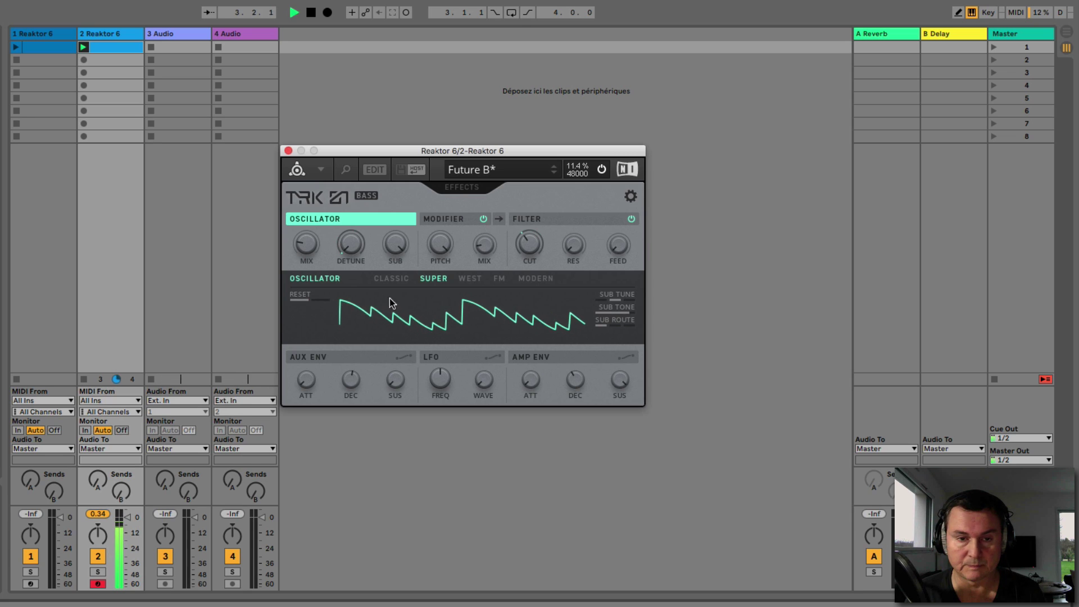
mouse_move(308, 303)
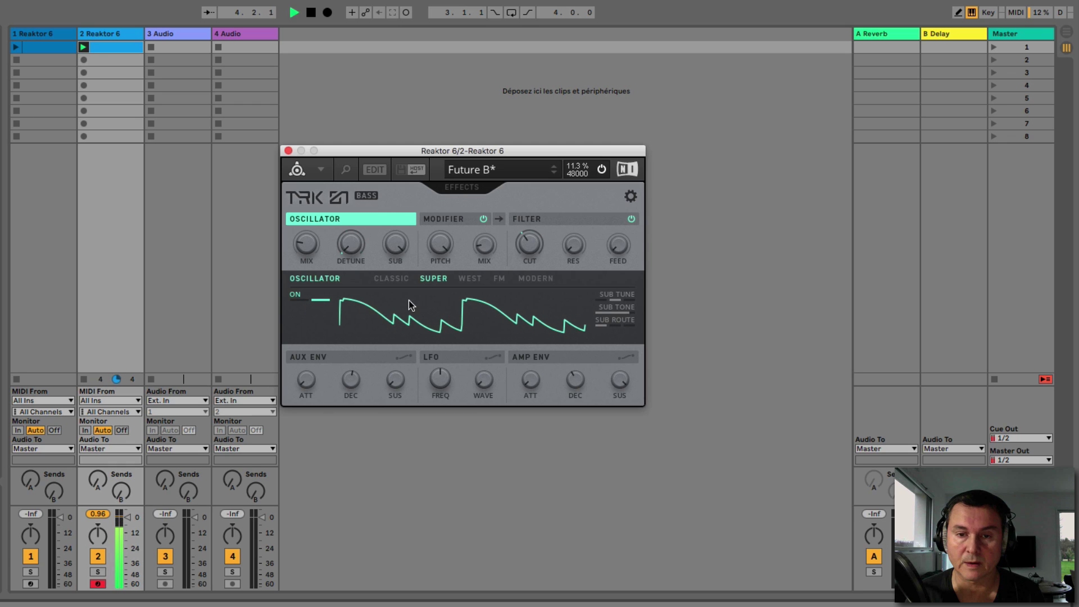
key(space)
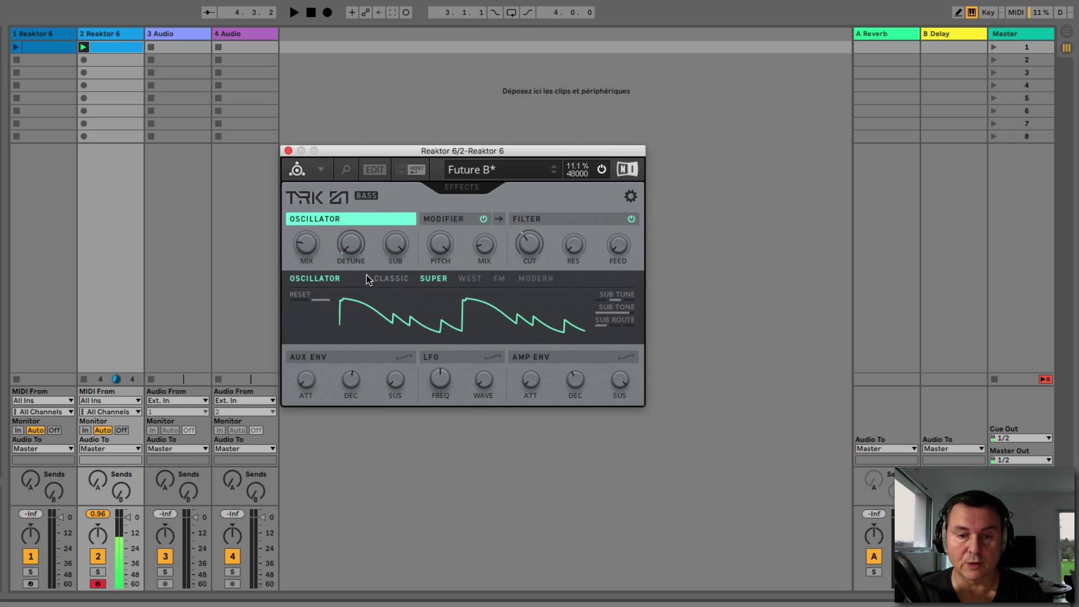
- Switch to the West engine, lower Sub Tune and Sub Tone, and compare Sub Route at Pre Amp and Post Osc while playing
click(474, 280)
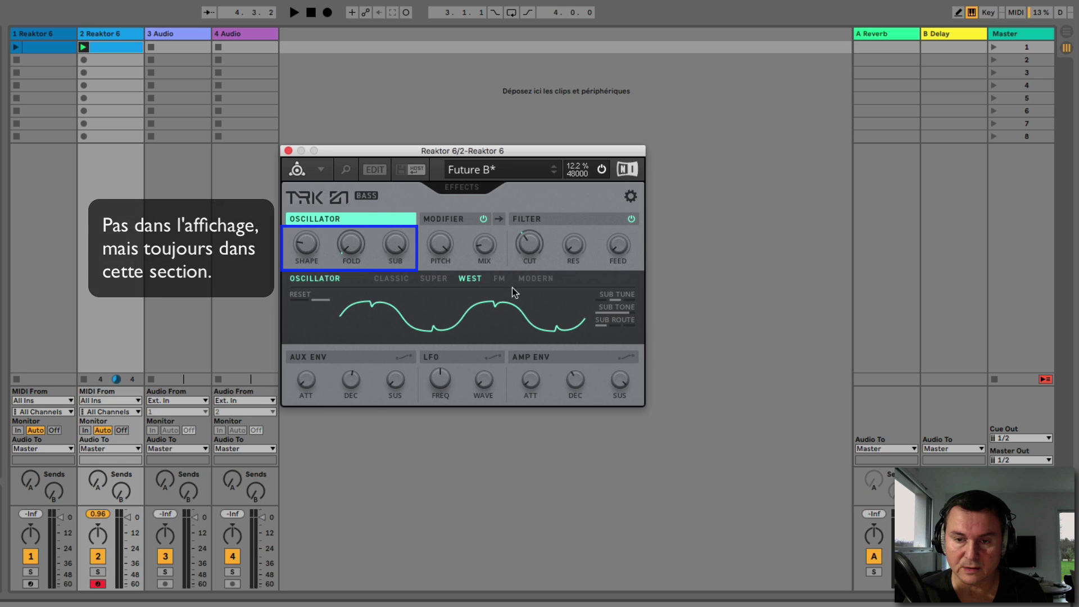
click(328, 293)
key(space)
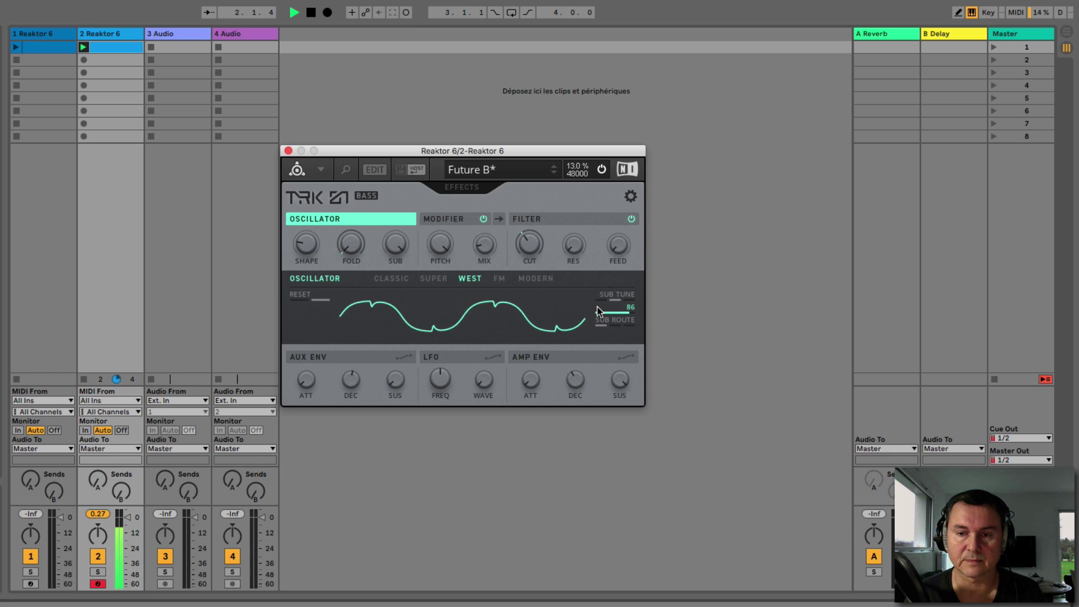
mouse_move(603, 304)
mouse_down()
mouse_move(610, 330)
mouse_move(613, 292)
mouse_up()
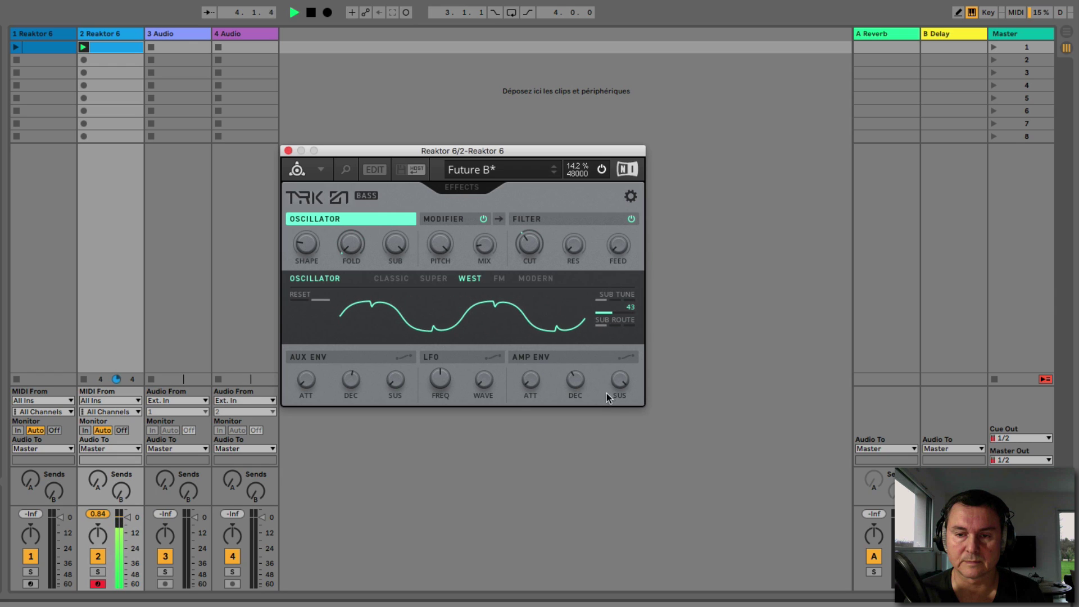
click(609, 330)
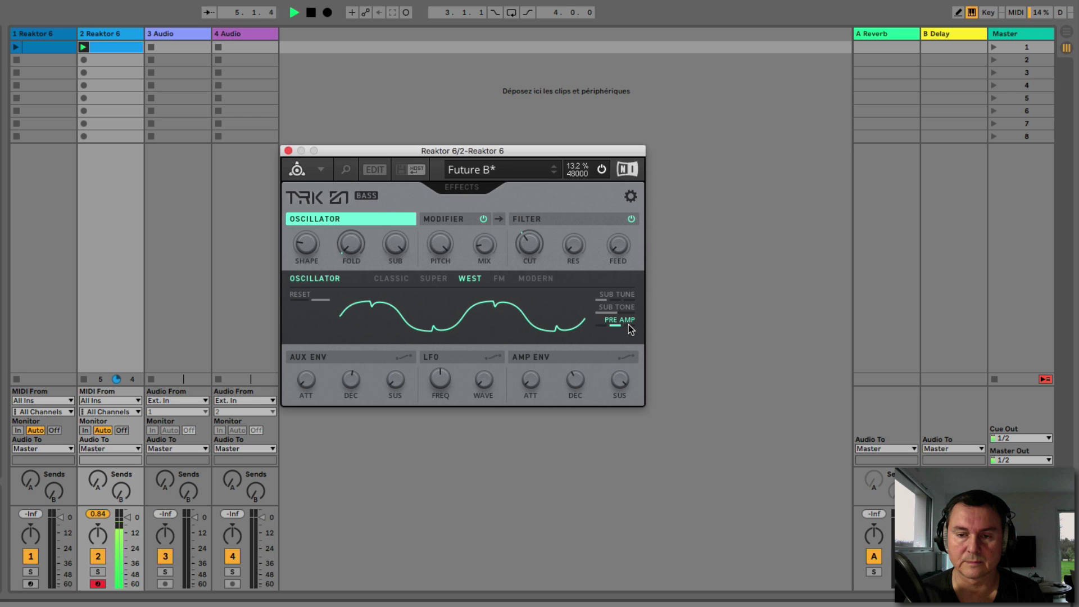
click(609, 331)
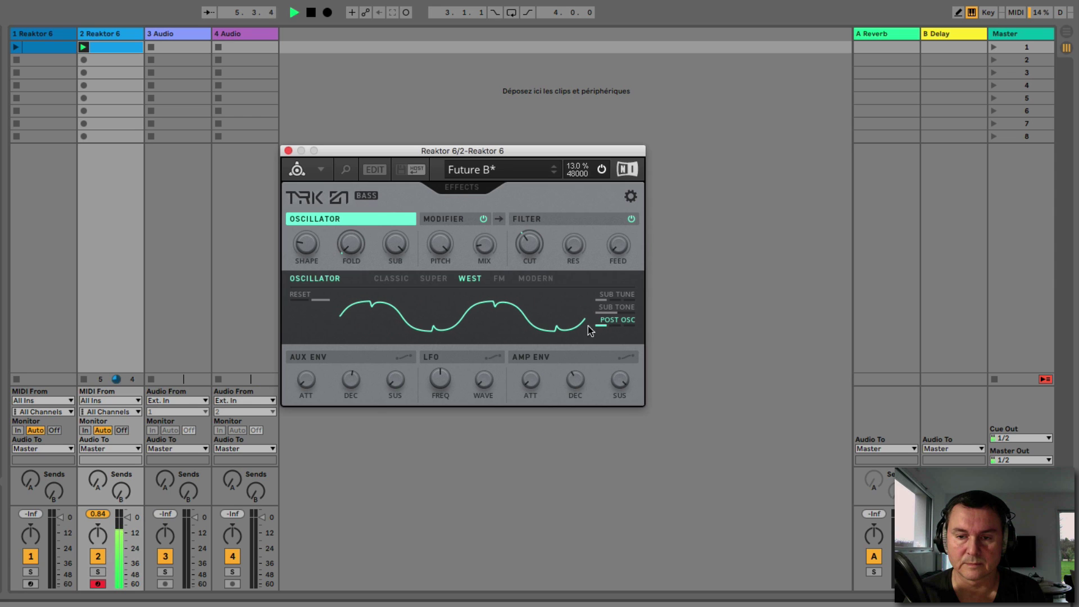
- Audition the FM engine with the clip playing, turn Reset off and set Sub Tune to -12
click(499, 279)
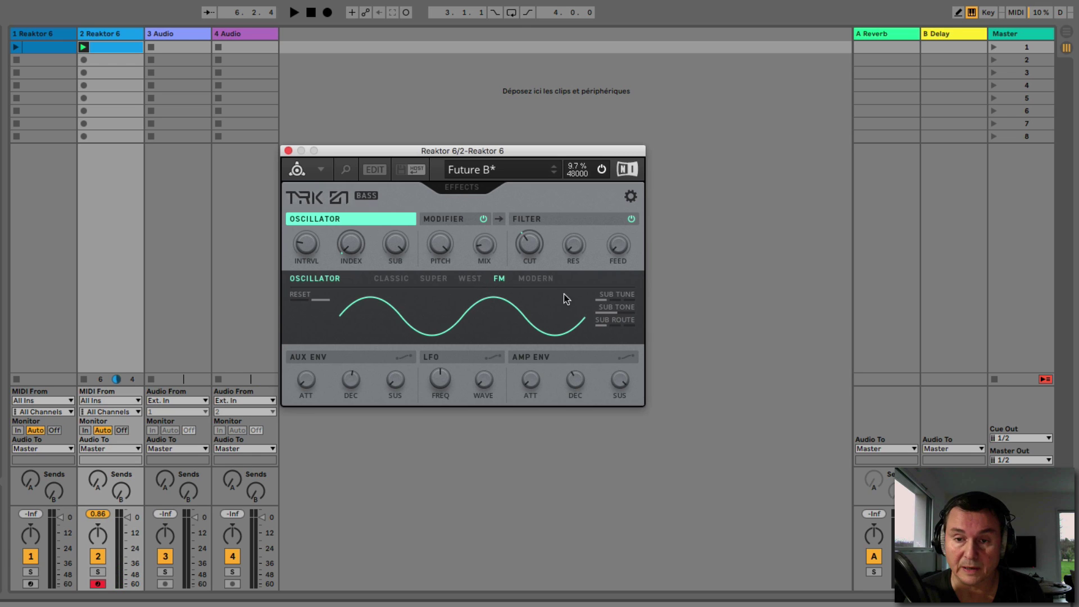
key(space)
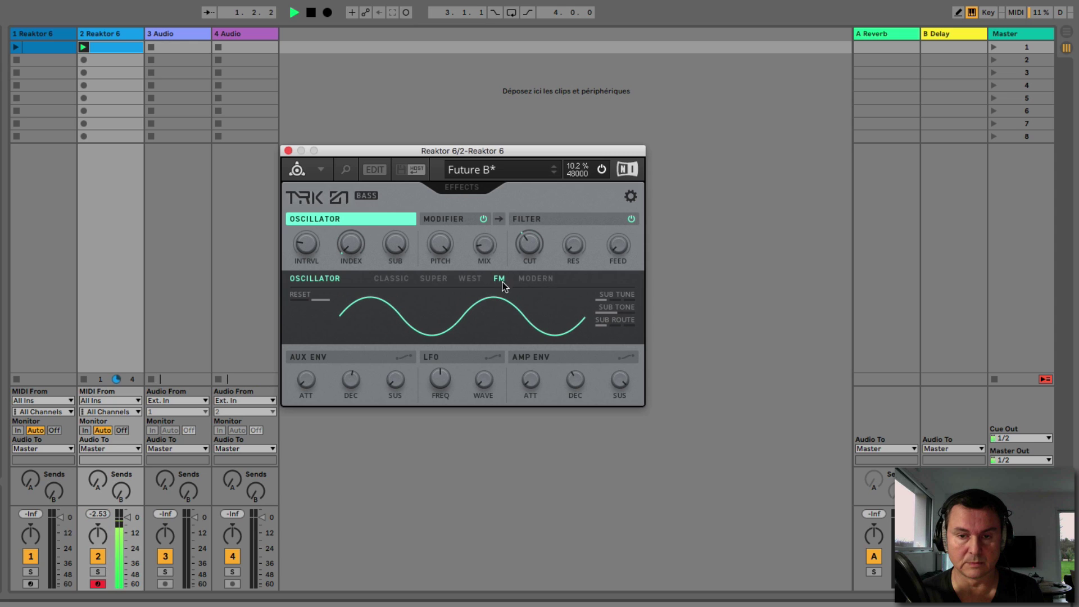
click(499, 279)
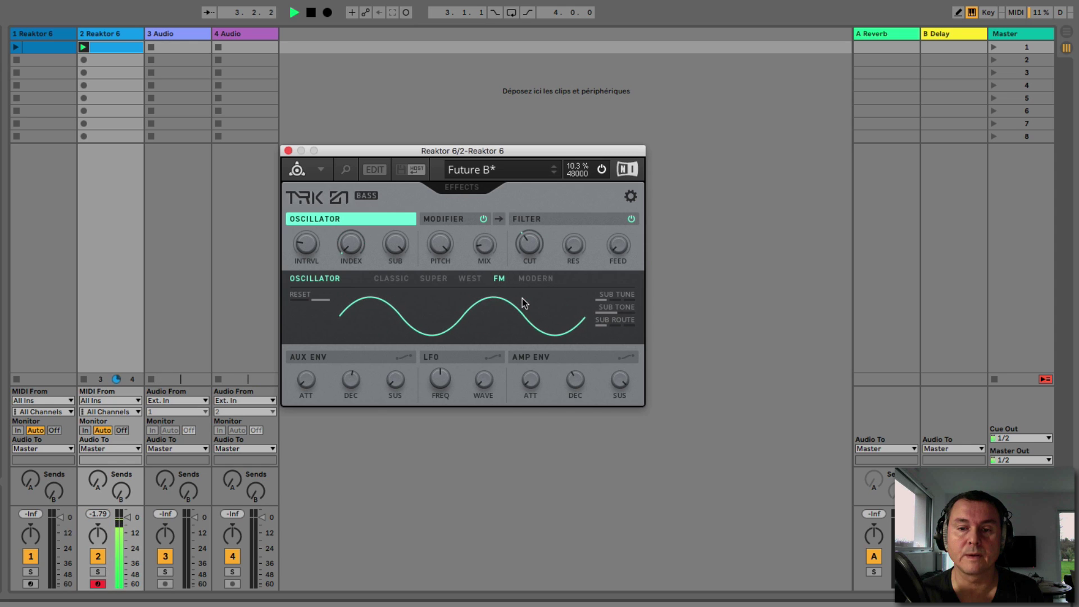
mouse_move(598, 316)
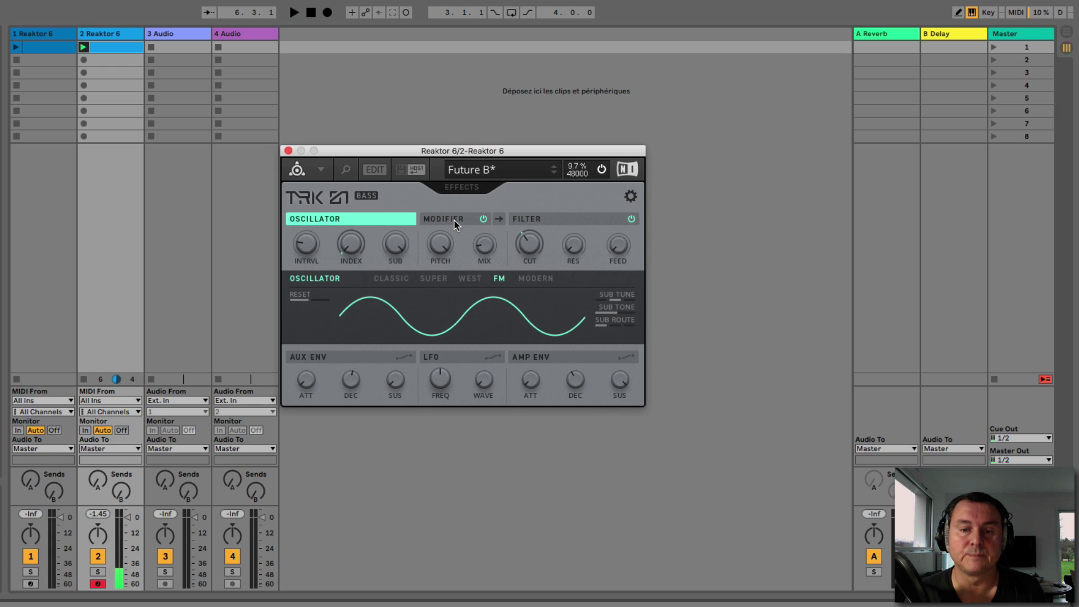
- Switch to the Modern engine, raise Wave A and set Wave B to 62 while the clip plays
click(532, 279)
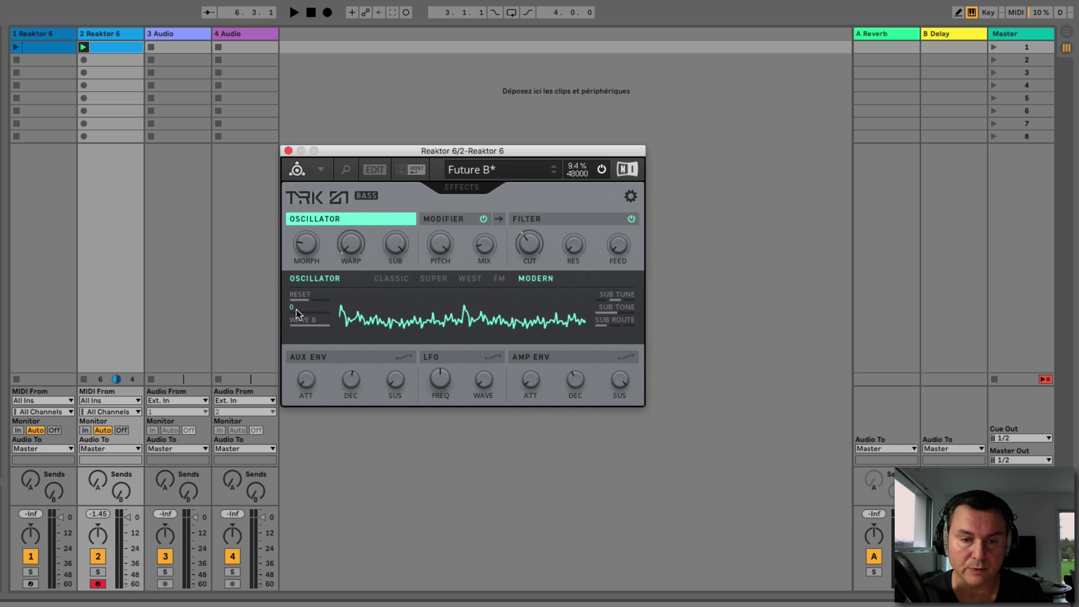
key(space)
drag(297, 309, 393, 366)
drag(594, 304, 594, 315)
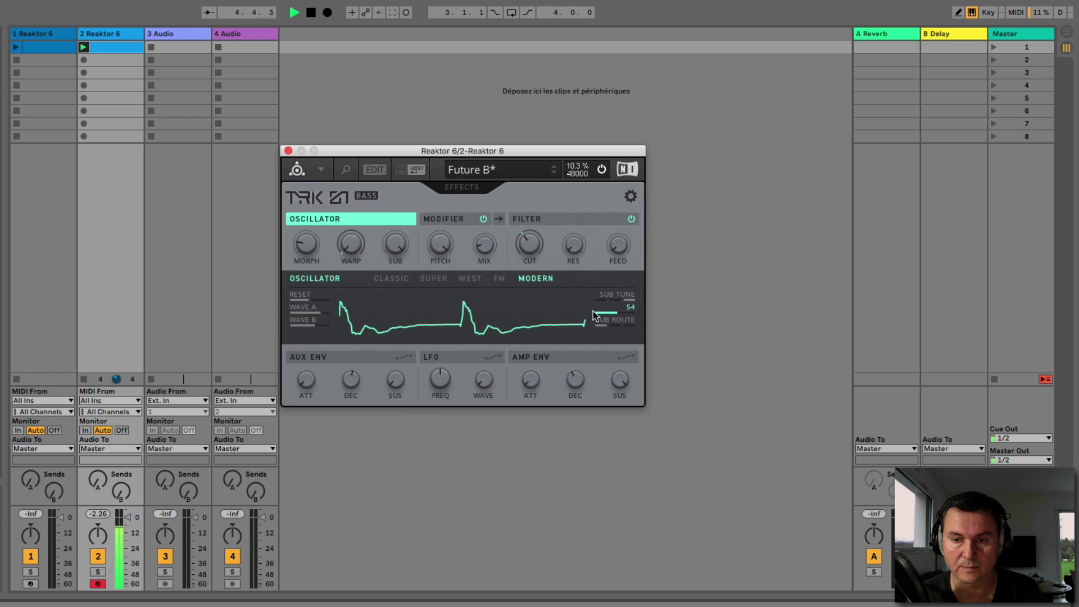
mouse_move(324, 321)
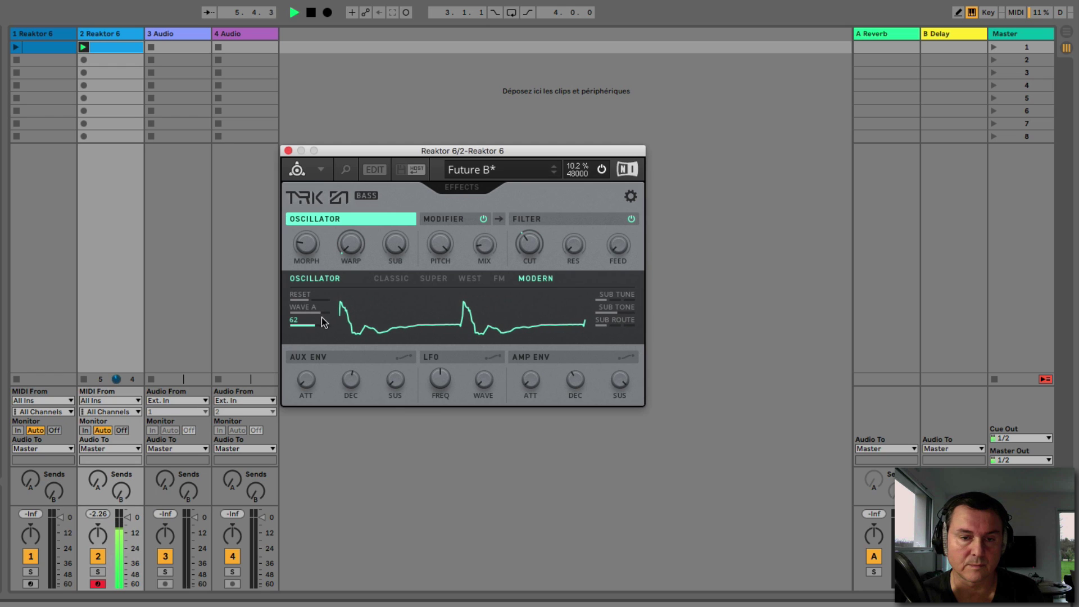
- Lower the Modern engine's Sub Tone to minimum, set Sub Tune to 0 and vary Wave A and Wave B
mouse_move(616, 307)
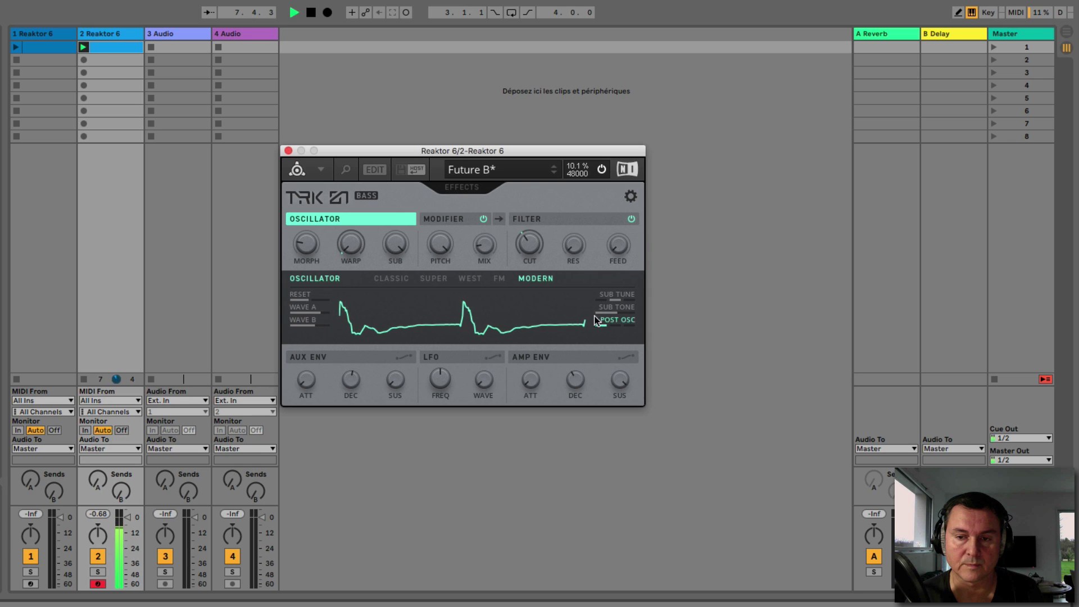
drag(610, 313, 607, 496)
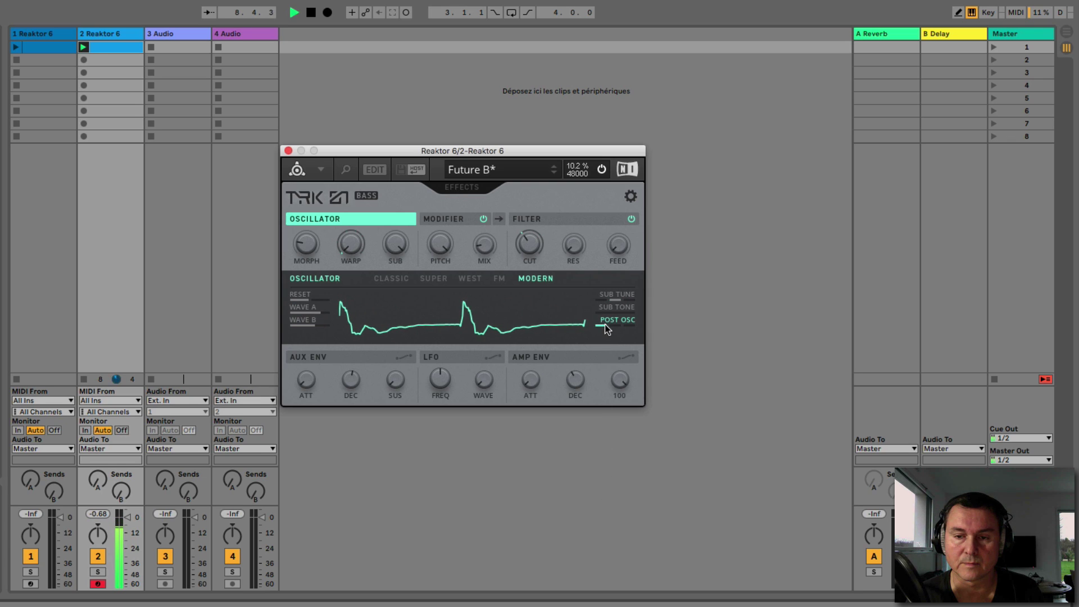
click(605, 324)
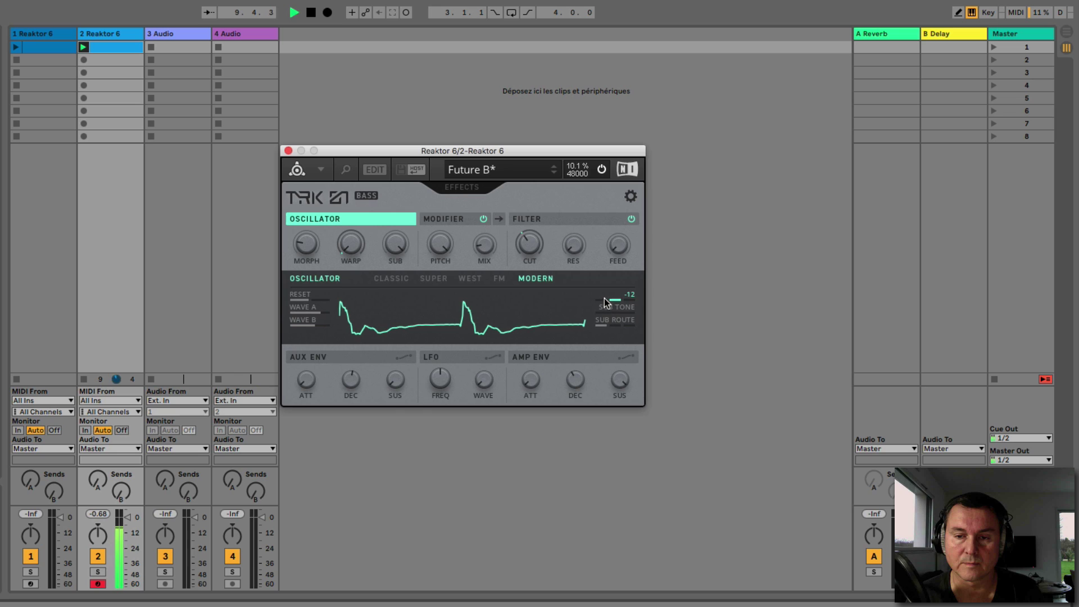
drag(605, 302, 603, 304)
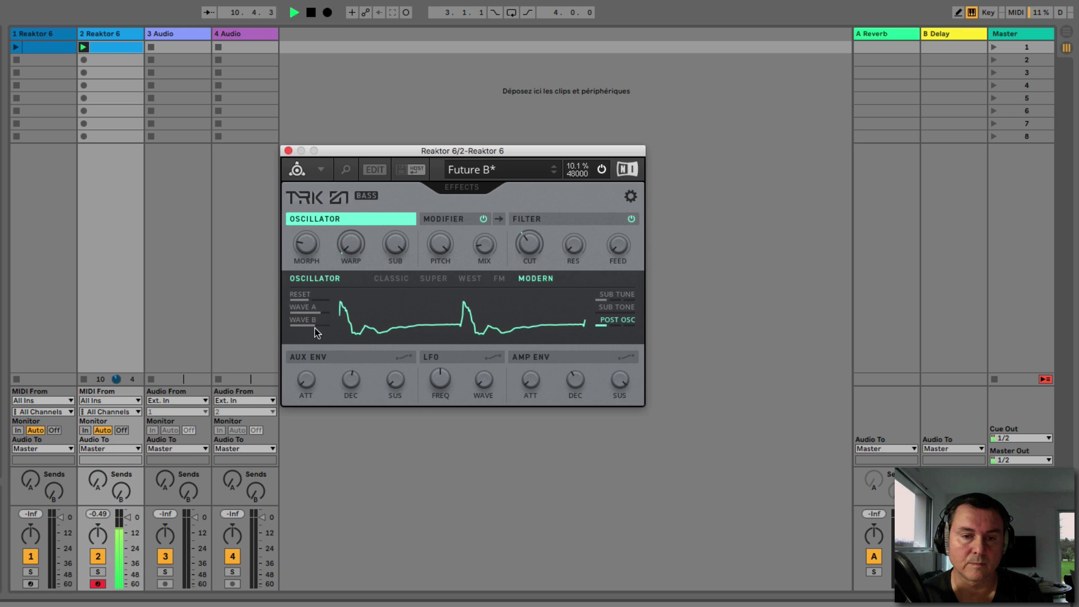
drag(307, 321, 316, 365)
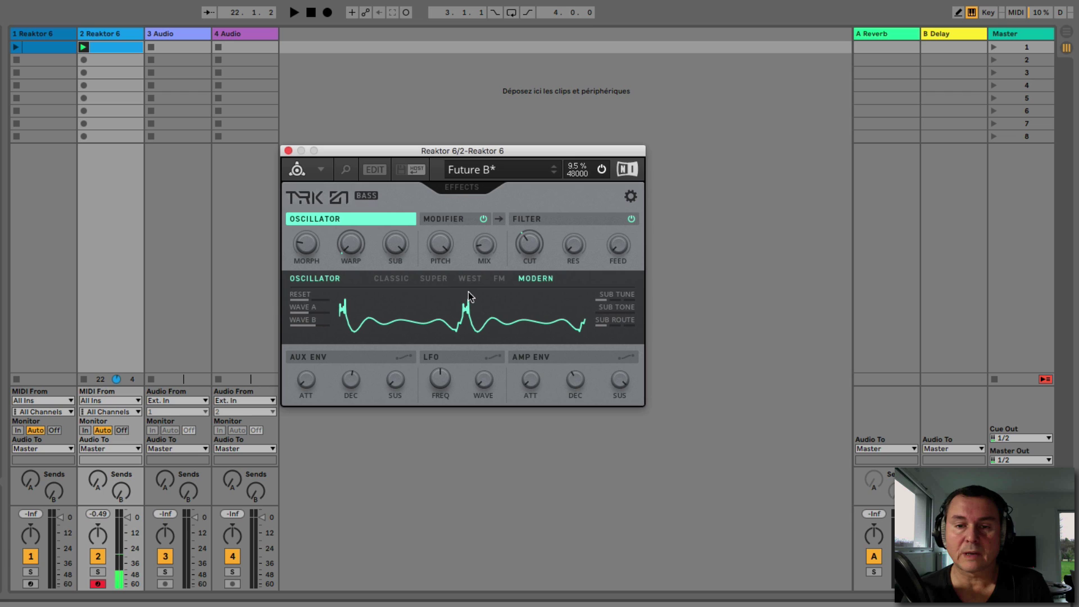
- Show the Modifier section, switch it to Ring and set Tone to -84 while the clip plays
click(449, 220)
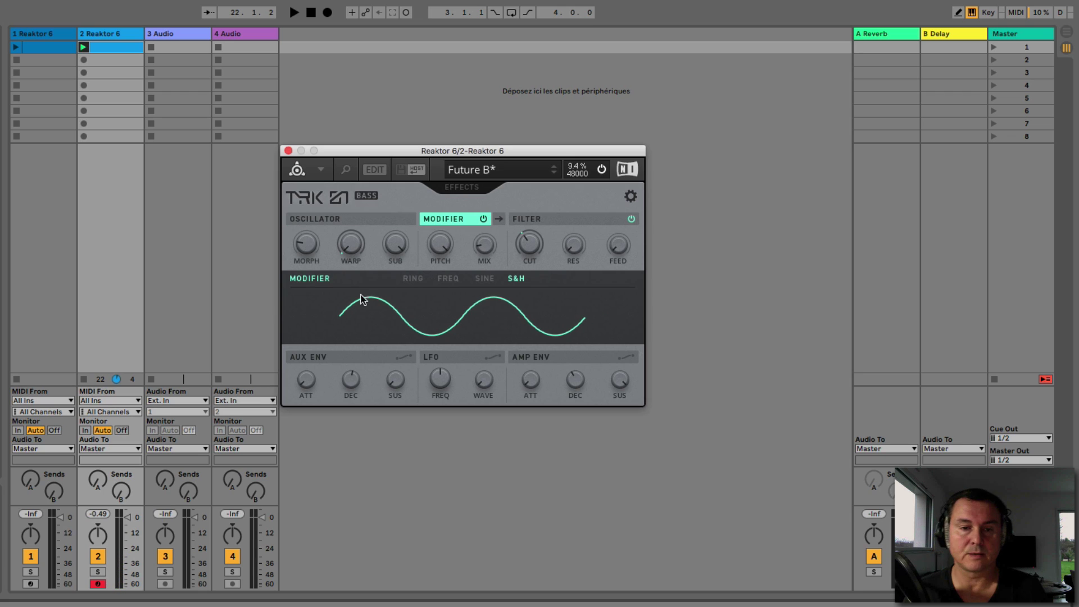
click(417, 280)
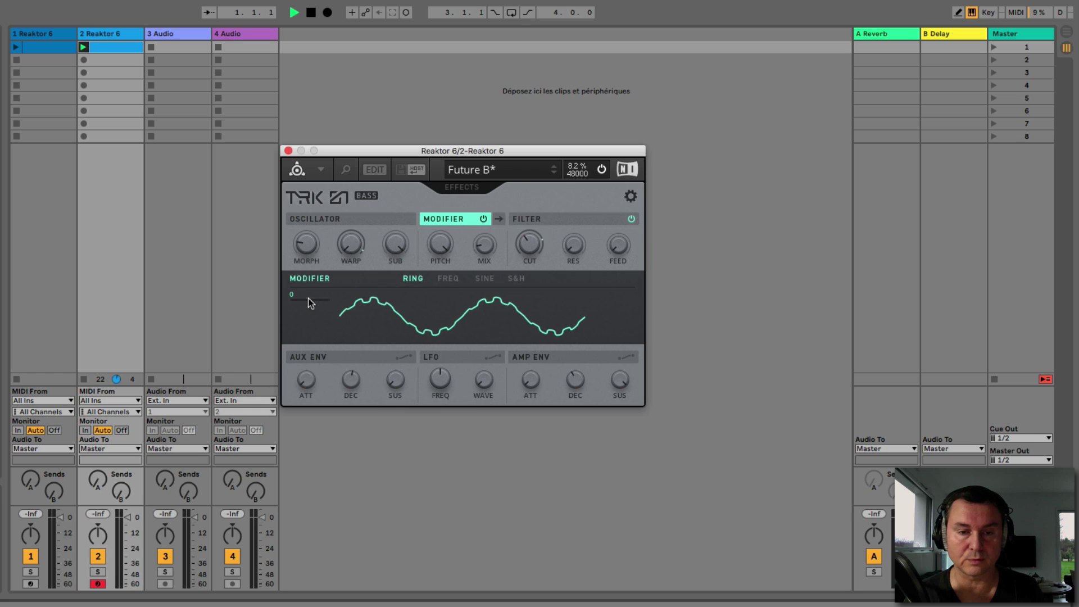
drag(308, 300, 312, 326)
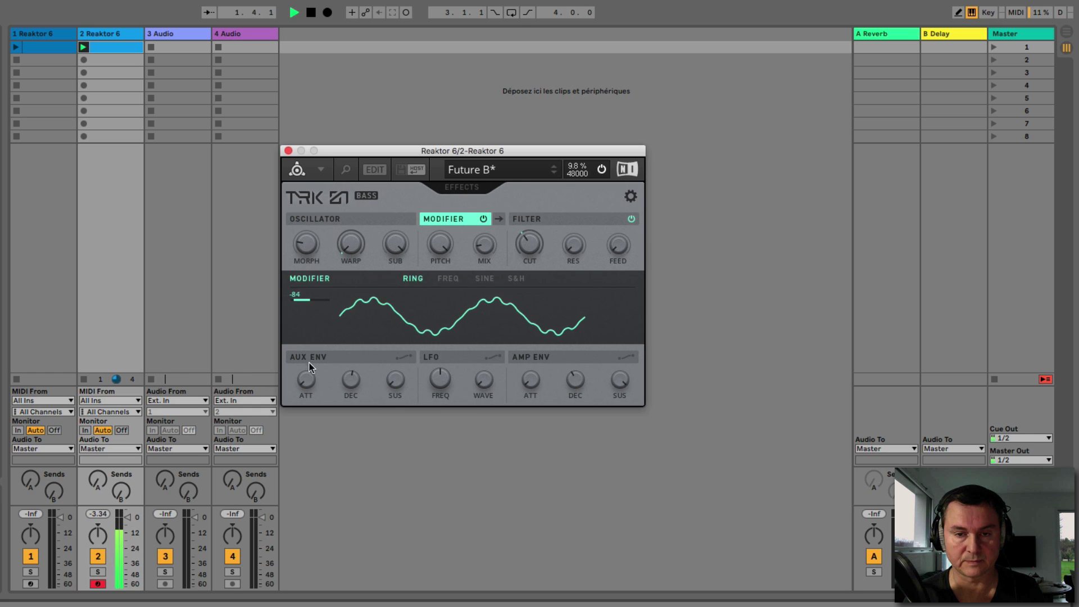
- Audition the Freq, Sine, S&H and Ring modifier modes while the clip plays, finishing on Sine with Drive at 36
click(449, 279)
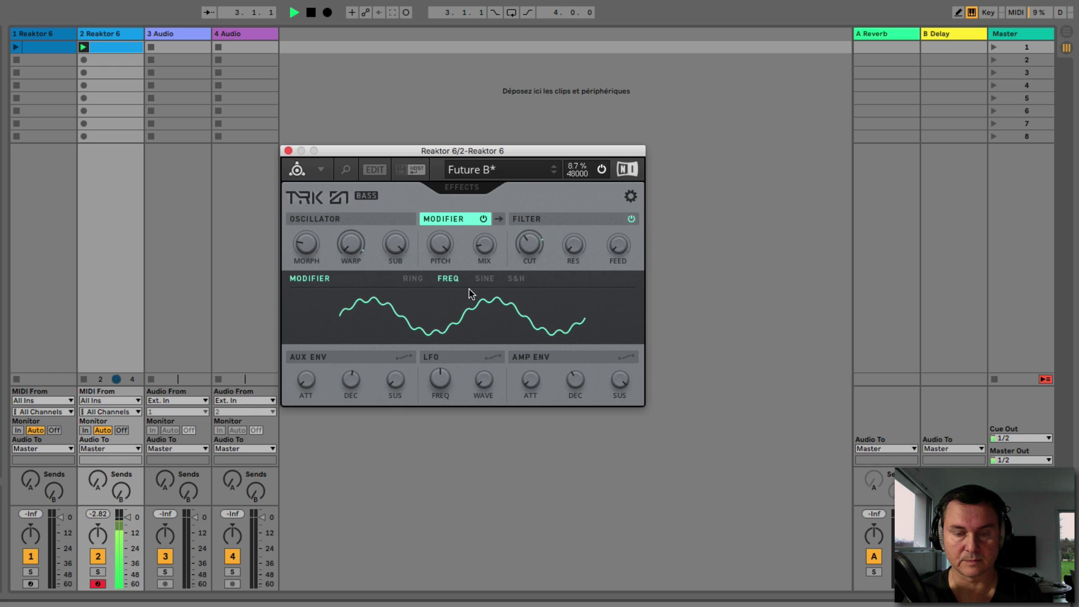
click(485, 279)
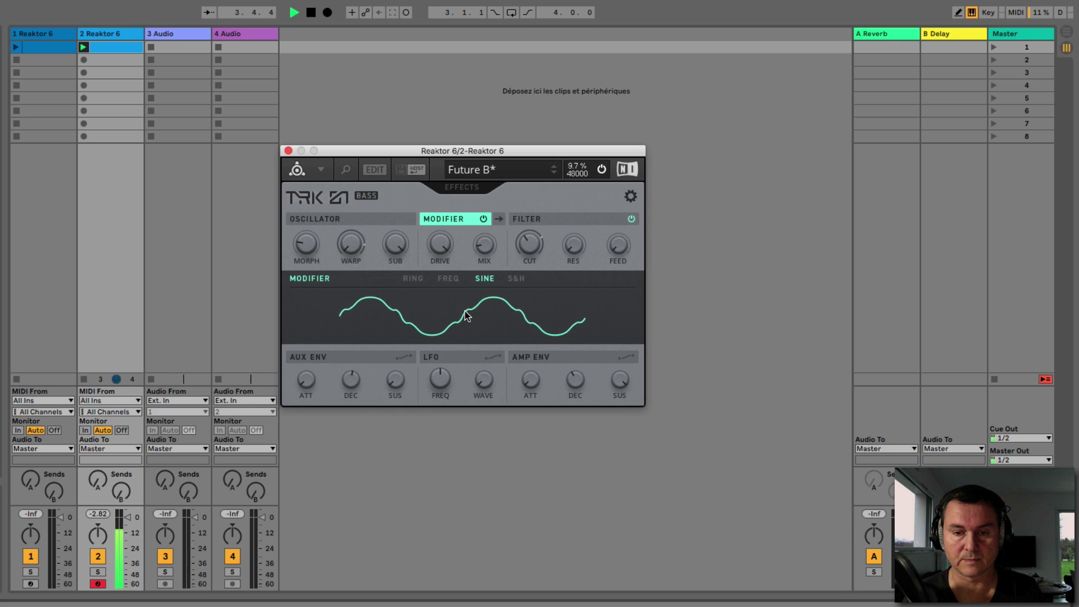
click(514, 279)
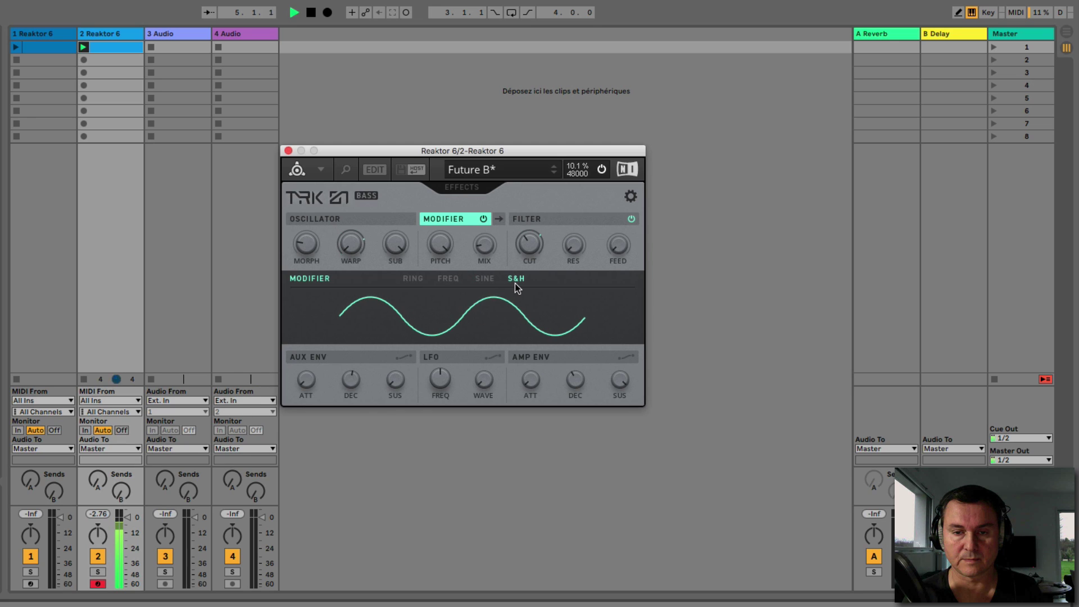
click(412, 279)
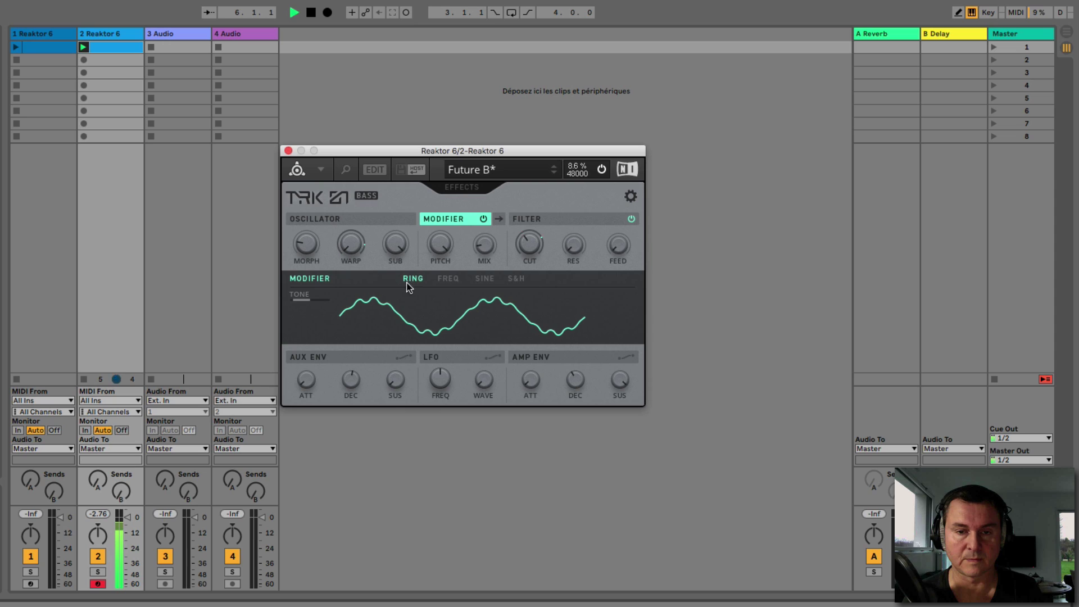
click(447, 279)
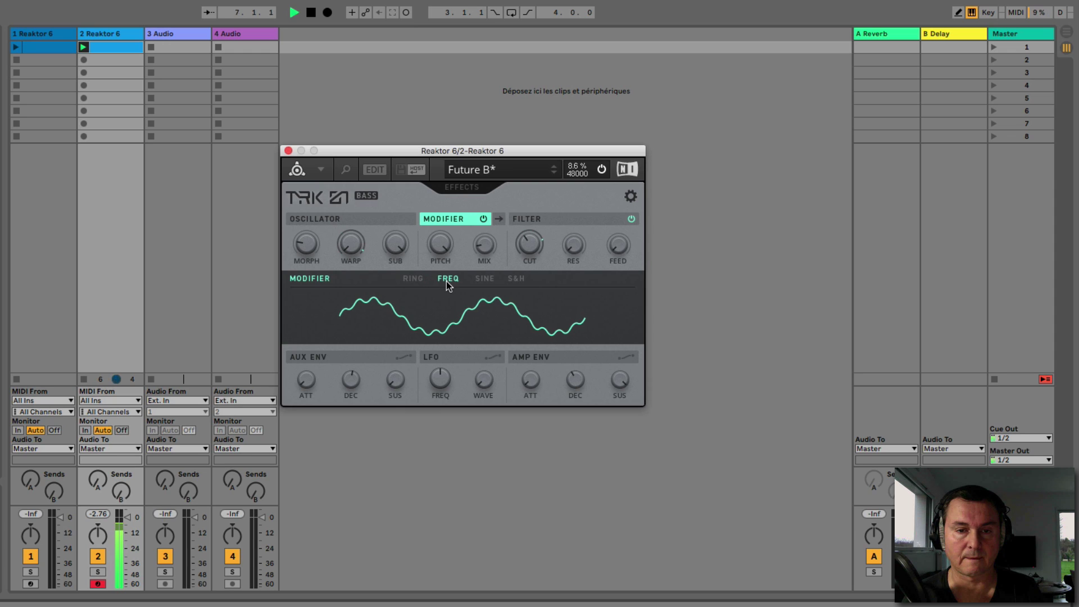
click(485, 279)
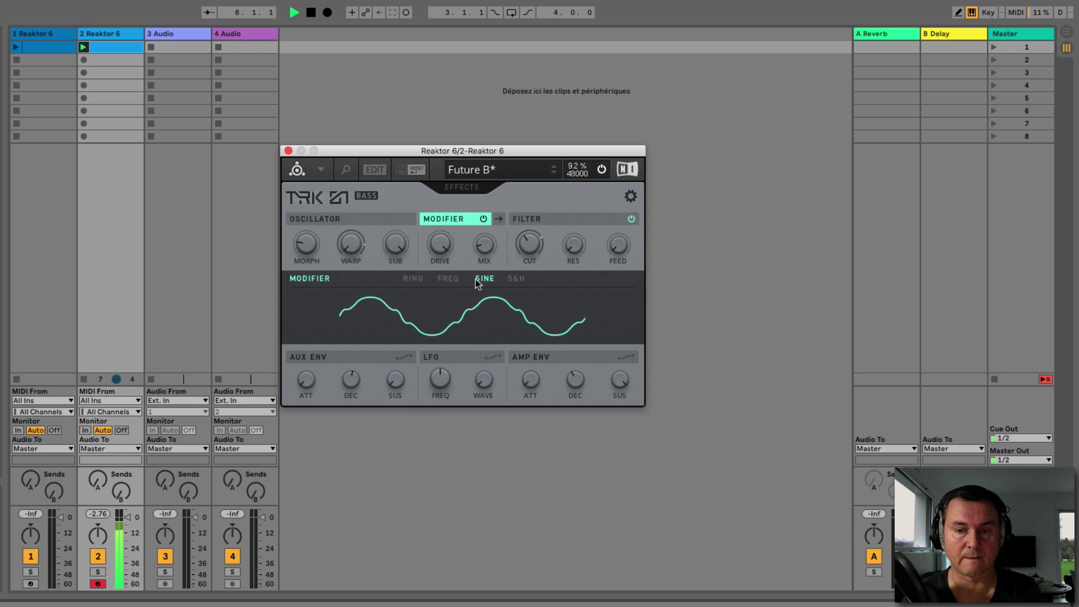
mouse_move(438, 243)
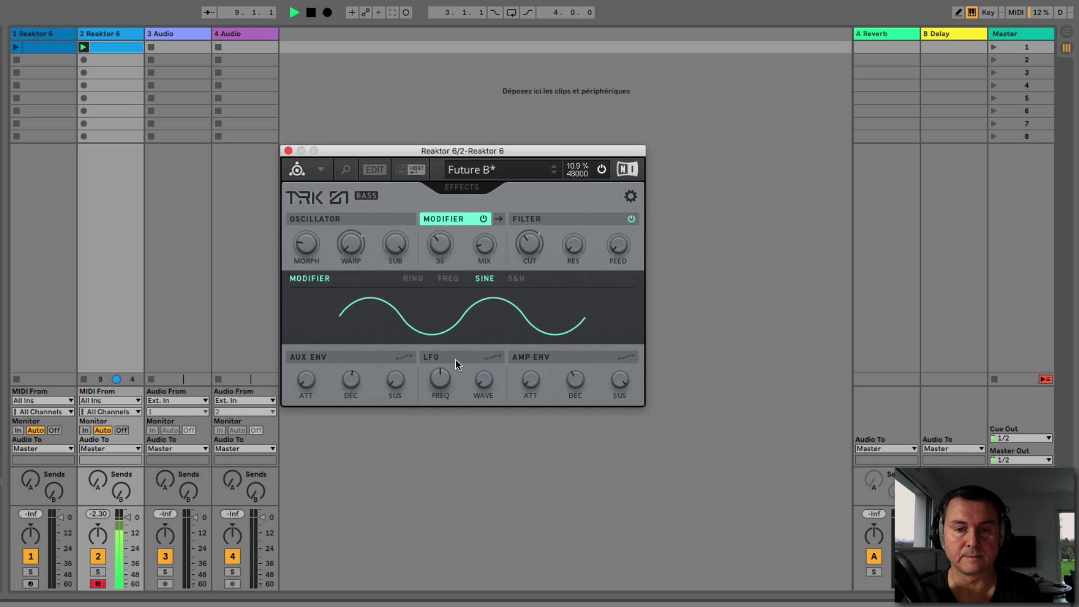
- Switch the modifier to Freq and vary its Pitch and Mix amounts while the clip plays
click(448, 279)
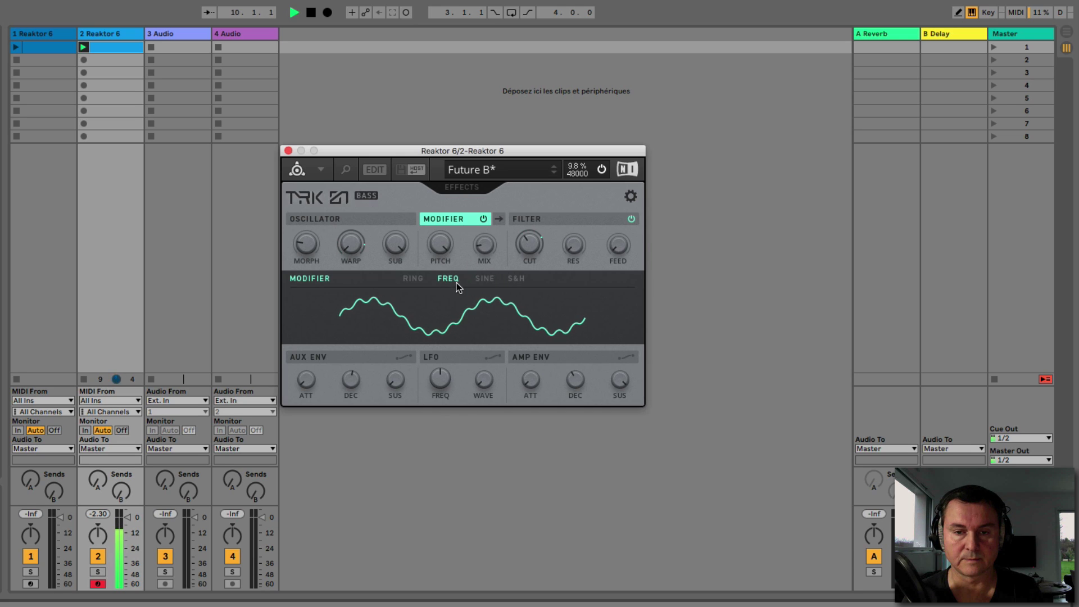
drag(439, 248, 459, 310)
drag(482, 248, 498, 185)
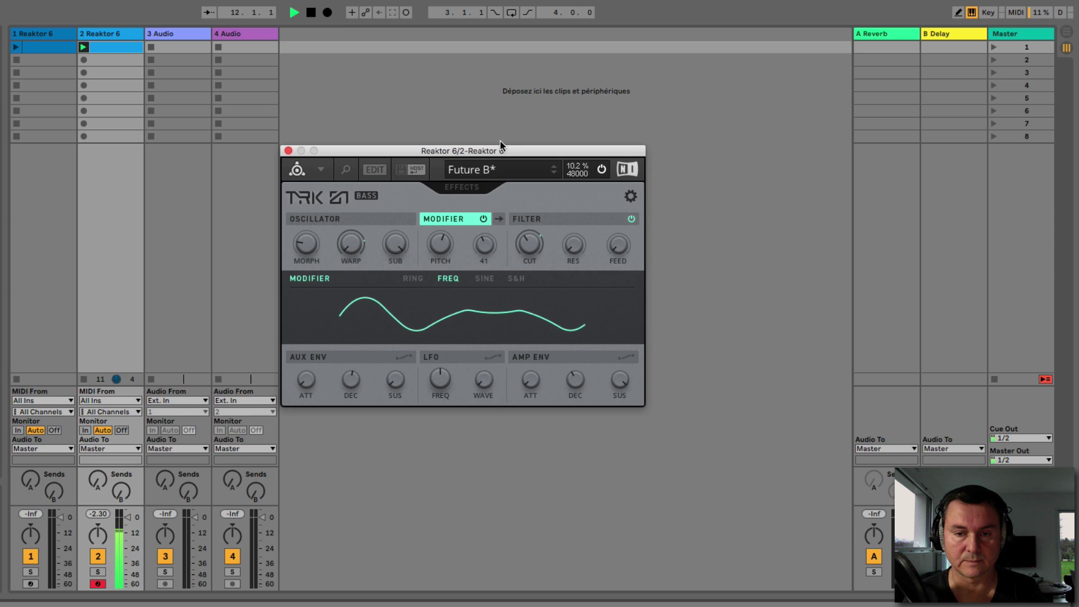
drag(440, 245, 450, 196)
drag(485, 247, 466, 264)
- Compare the S&H, Sine and Freq modifier modes with Mix at 62, and finish on Ring
click(515, 279)
click(482, 279)
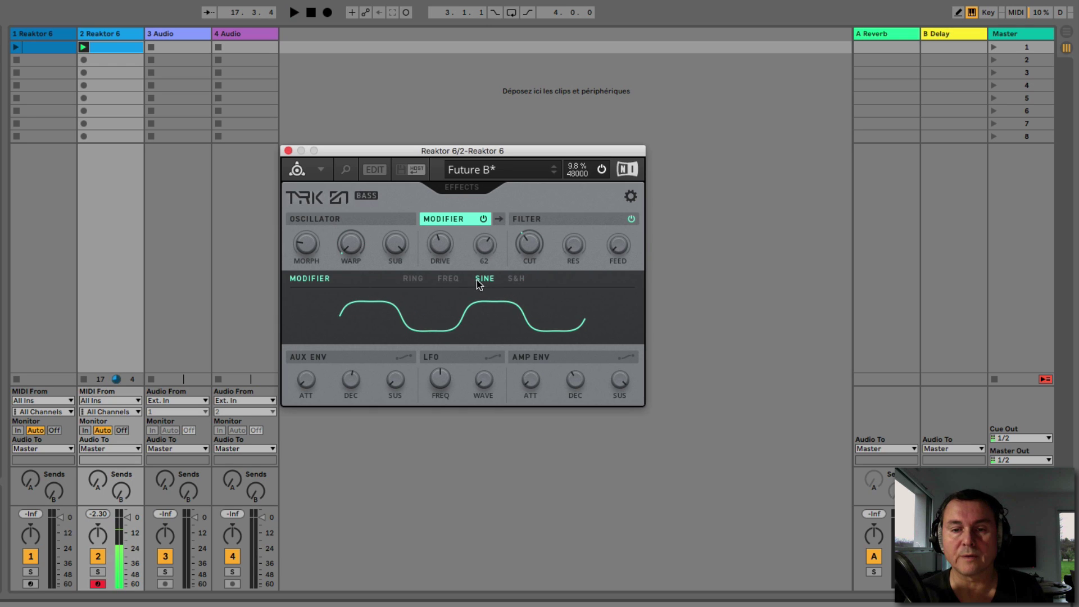
click(449, 279)
click(413, 278)
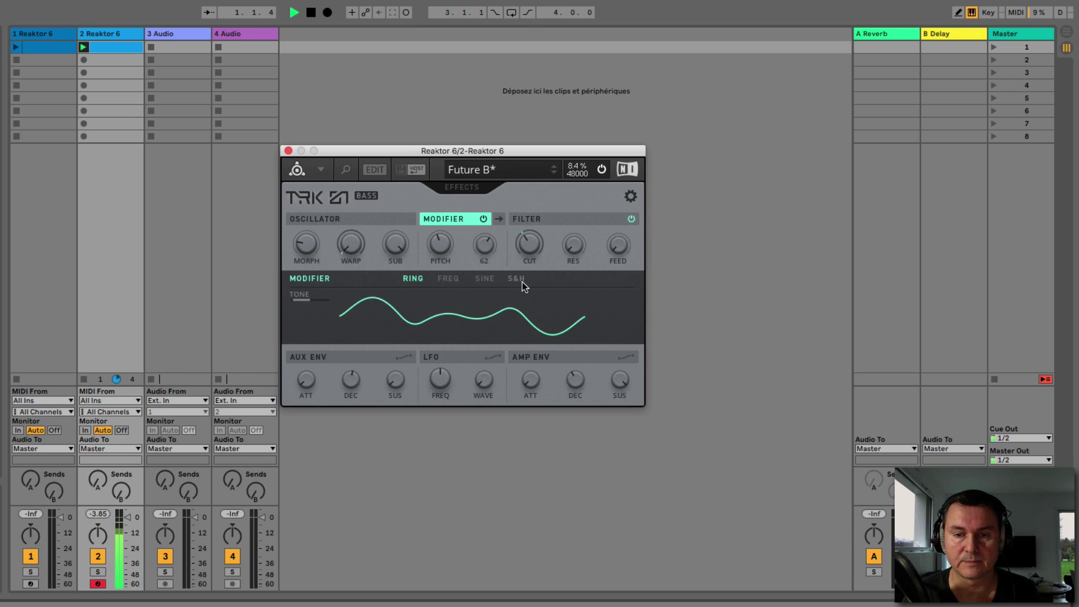
- Show the Filter section, raise Cut, Res and Key Track, and set Feed to 7 while auditioning the clip
click(544, 219)
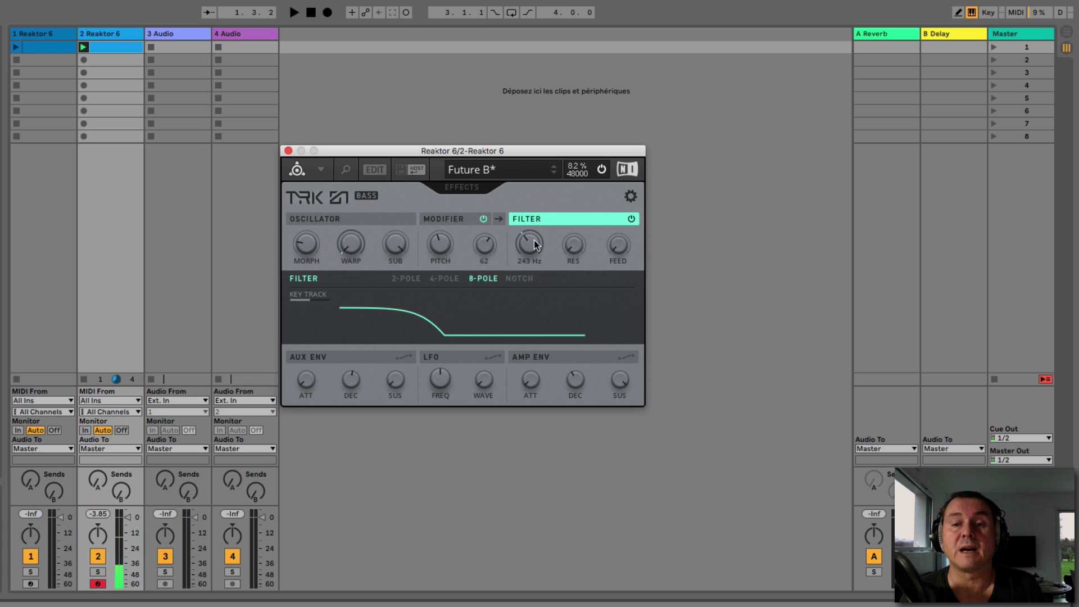
drag(525, 242, 521, 181)
key(space)
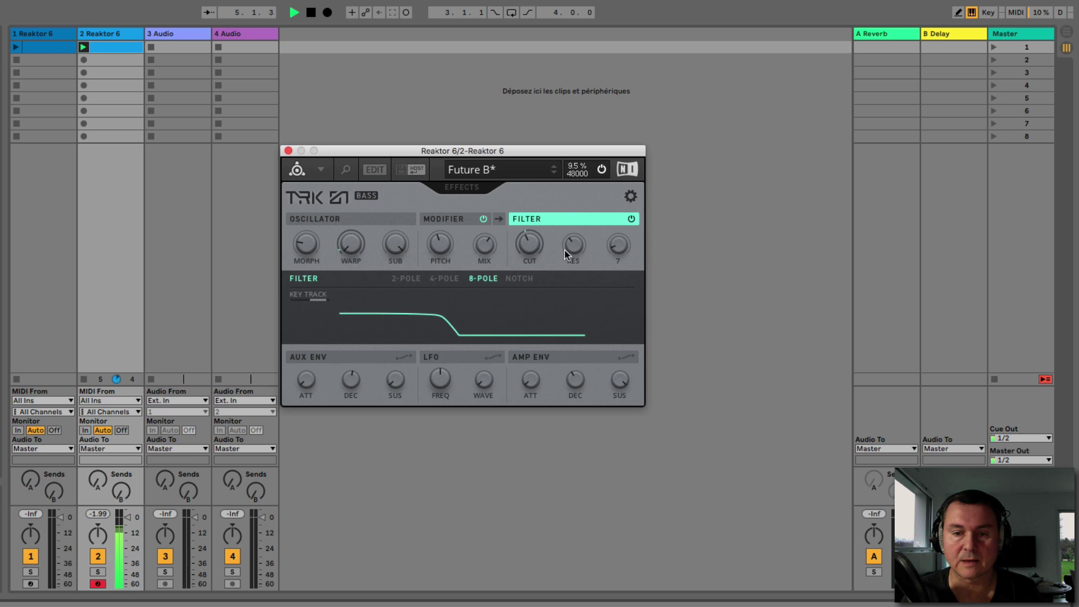
key(space)
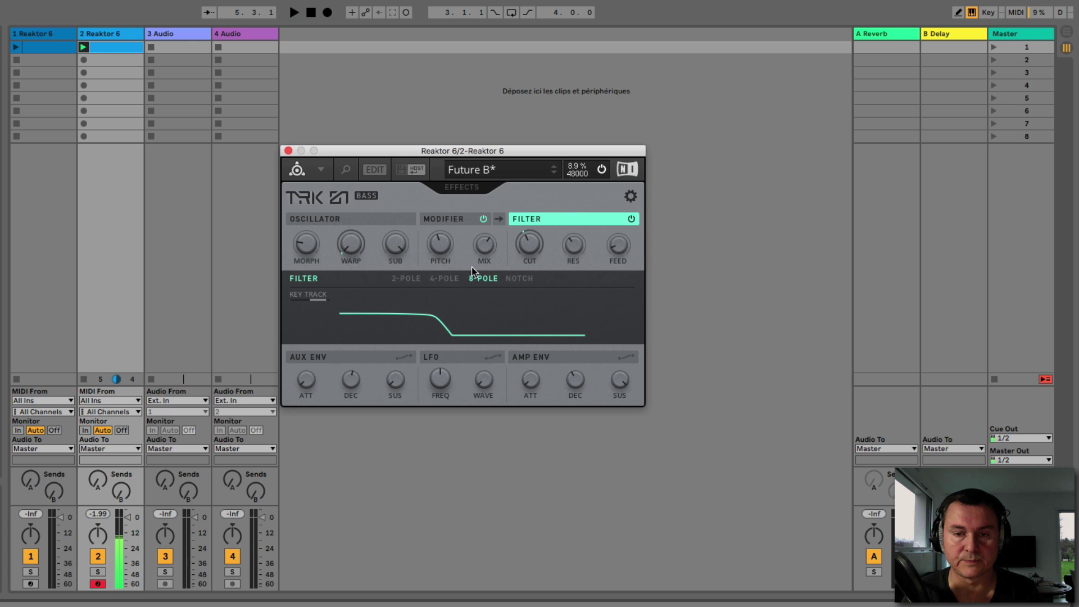
- Route the LFO to the modifier's Pitch and Mix, and set the LFO Wave to 40 while the clip plays
click(343, 357)
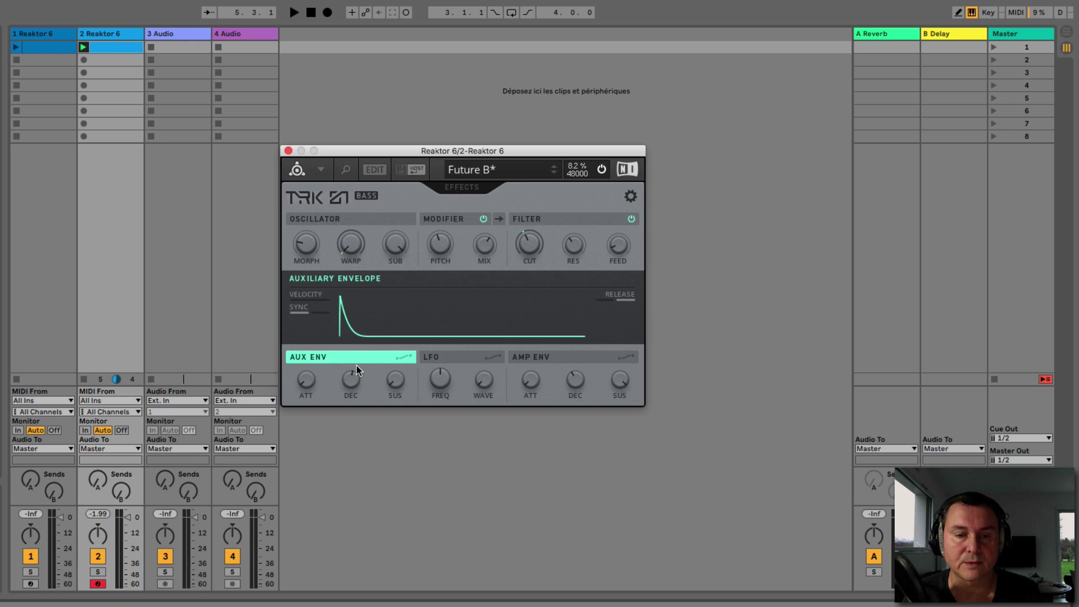
click(512, 358)
click(449, 358)
click(493, 357)
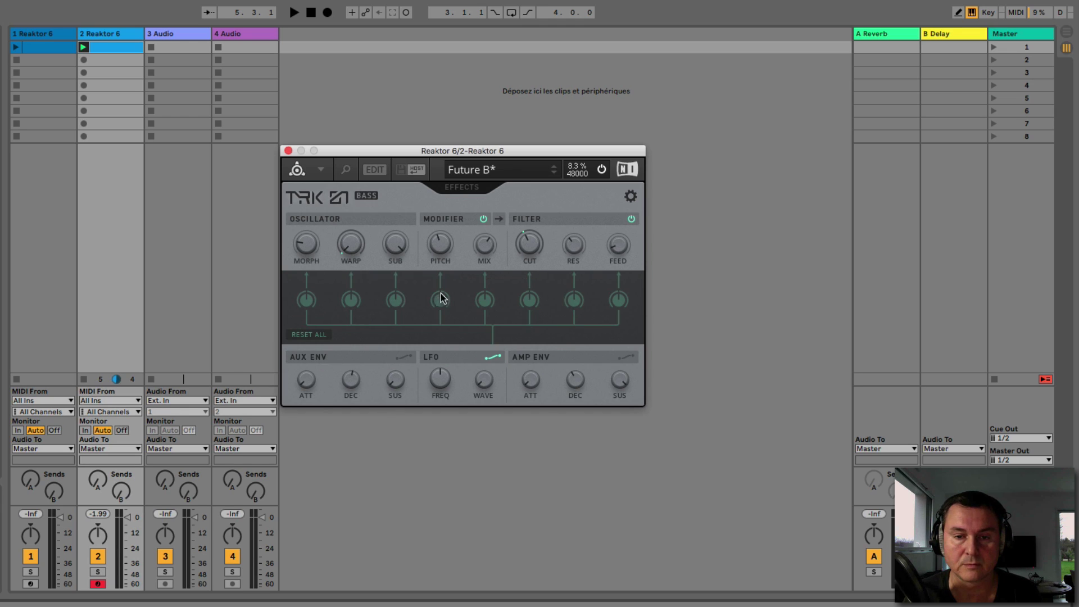
drag(442, 299, 438, 288)
key(space)
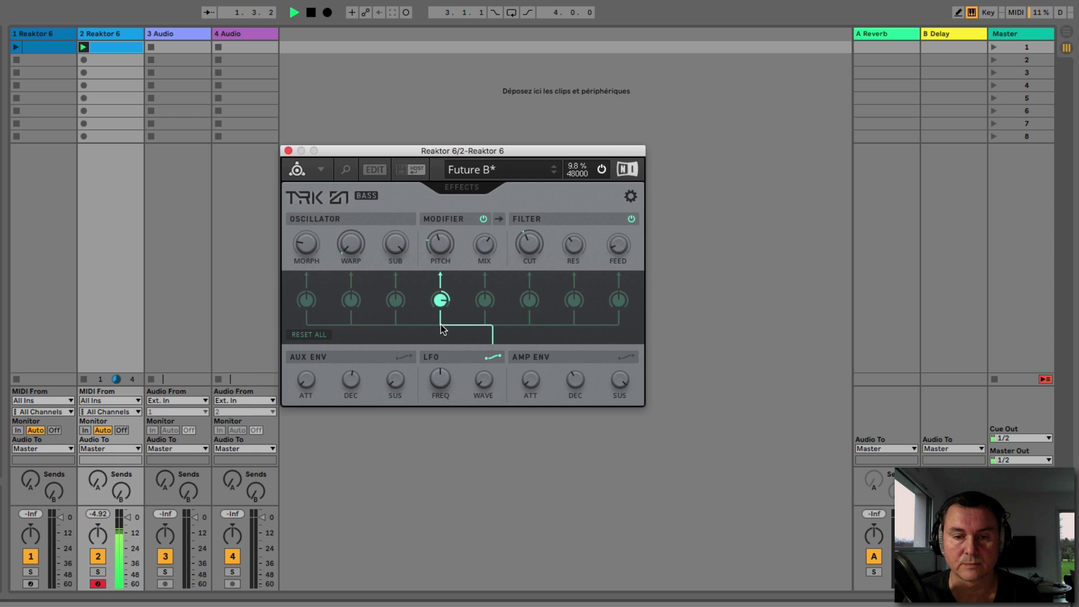
click(487, 357)
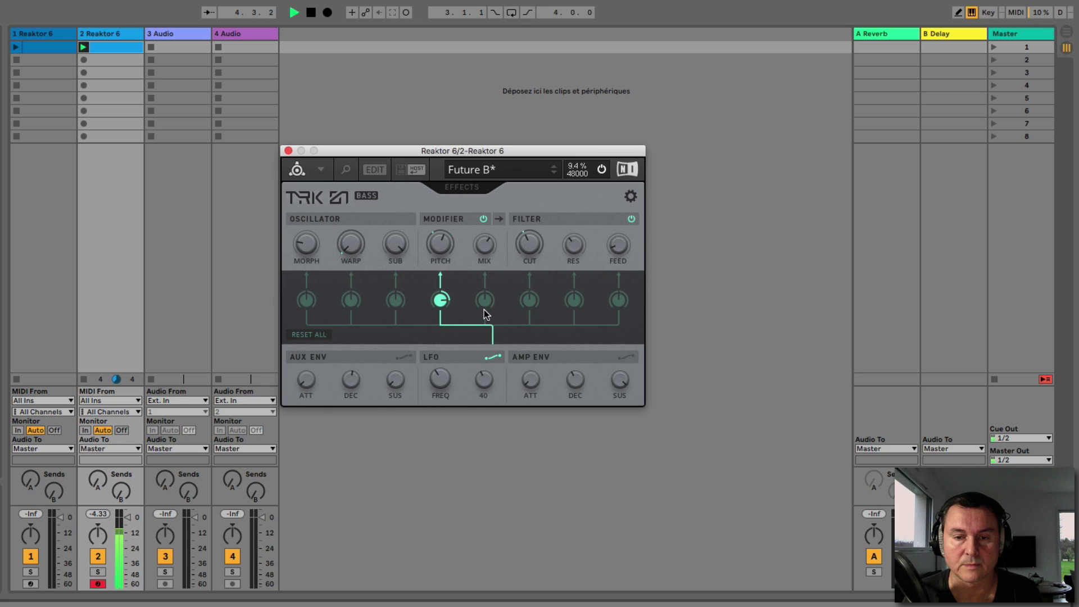
drag(485, 300, 486, 251)
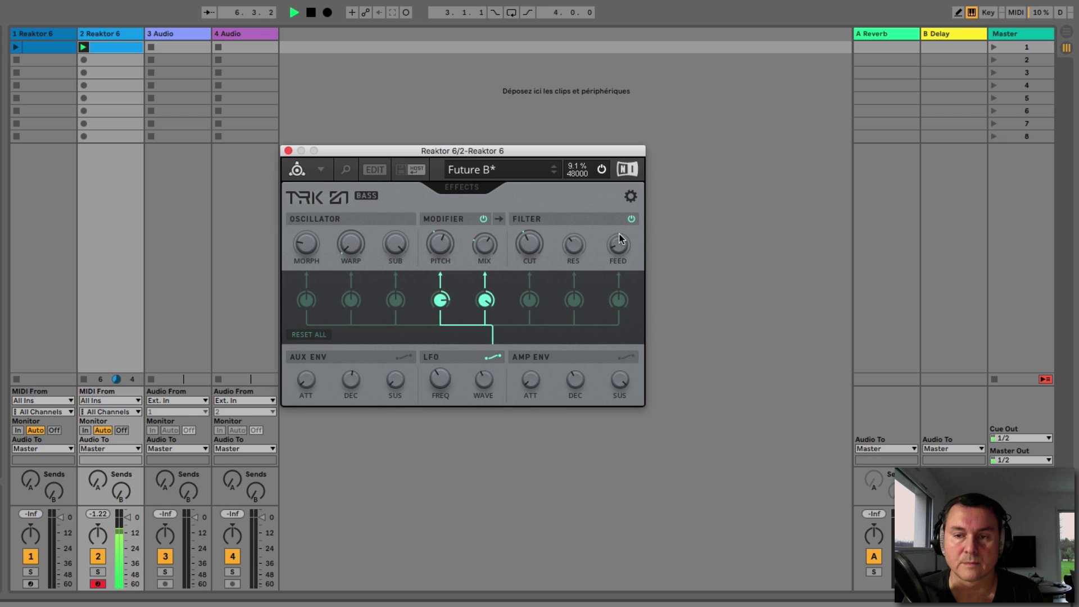
- Lengthen the amplitude envelope's attack and route the envelope to the filter's Cut, adjusting the modulation amount during playback
click(538, 360)
key(space)
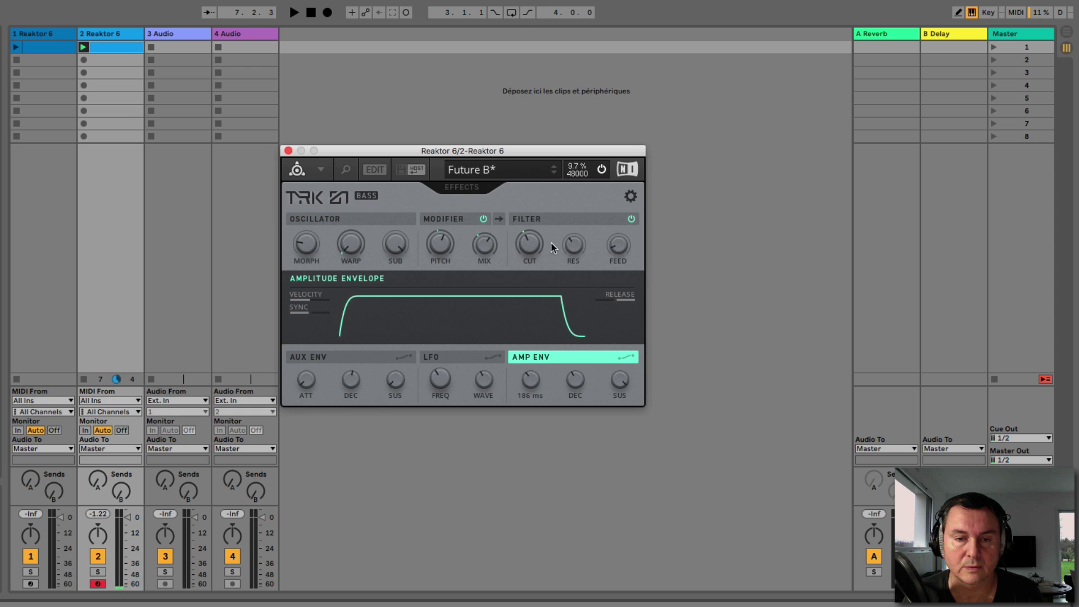
click(621, 360)
drag(529, 299, 534, 226)
key(space)
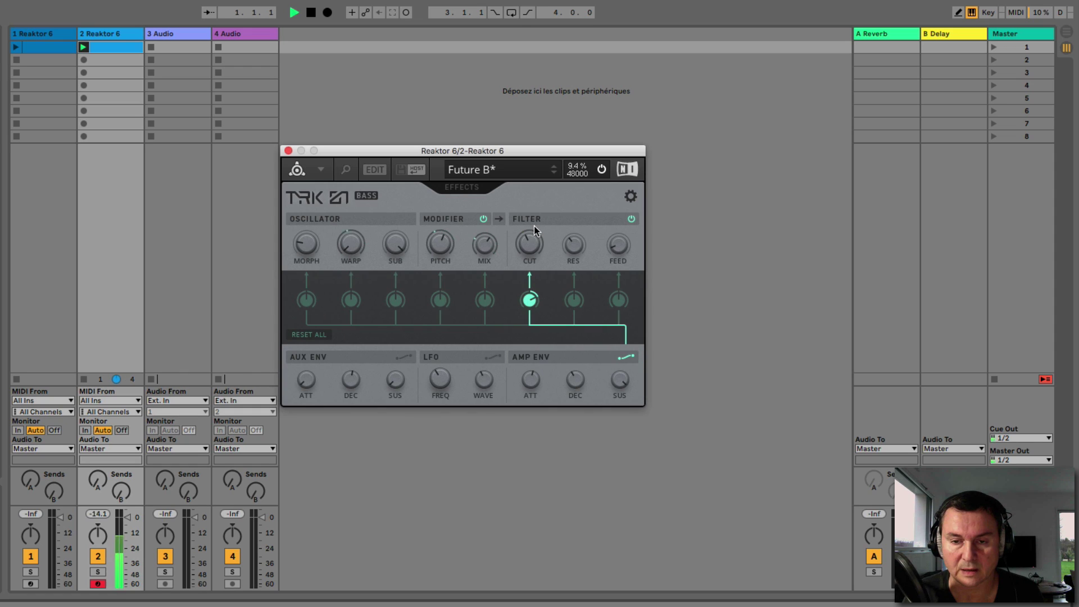
mouse_move(530, 303)
mouse_down()
mouse_move(528, 388)
mouse_move(532, 323)
mouse_up()
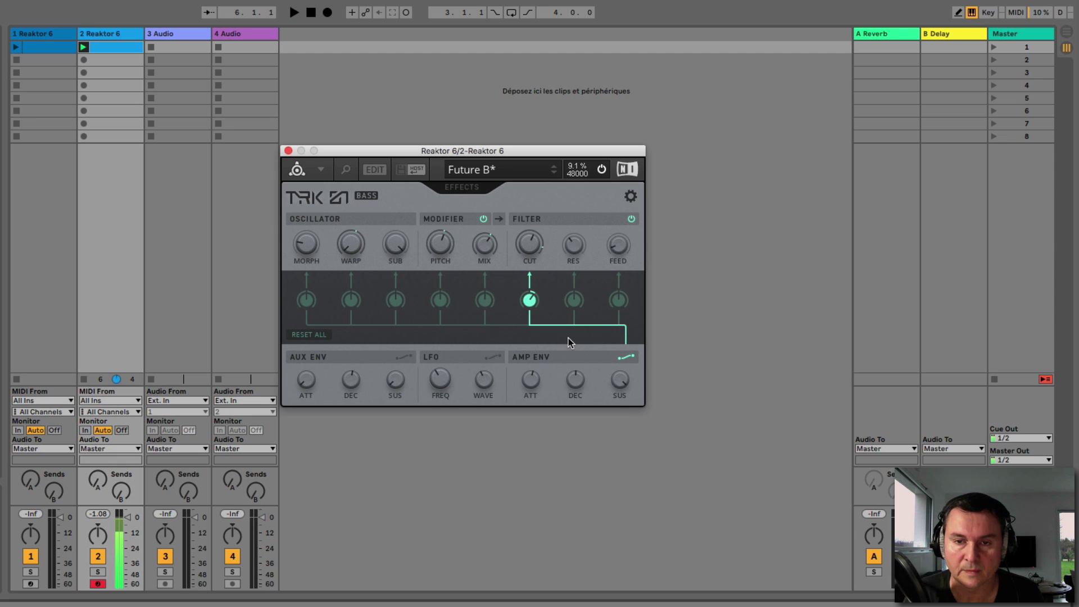
- Show the Distort insert effect, raise its Tone, and set Mix to 33 and Drive to 87 while playing
click(462, 187)
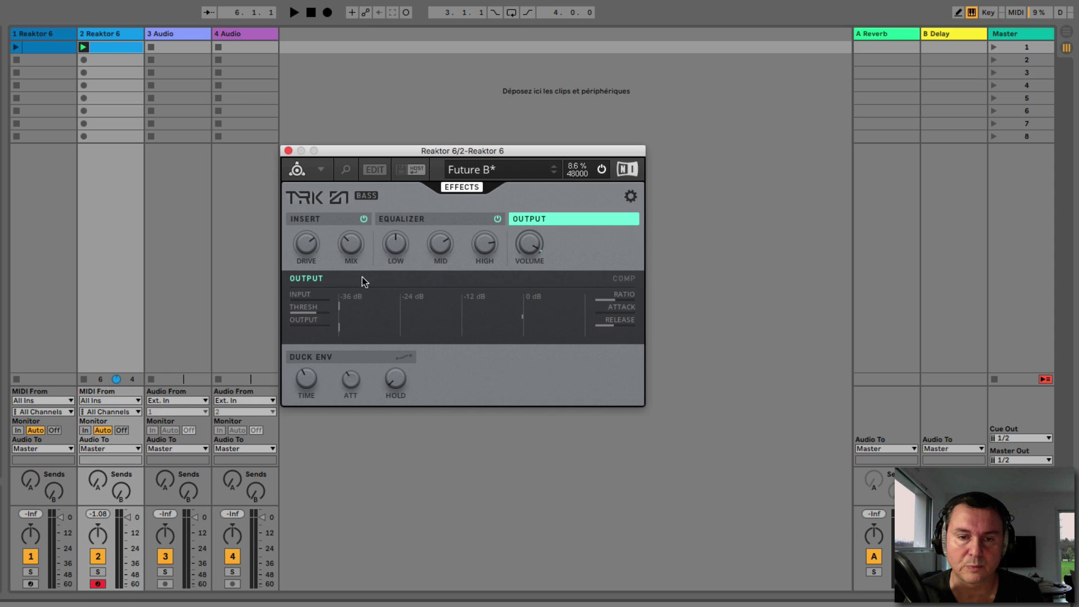
click(316, 222)
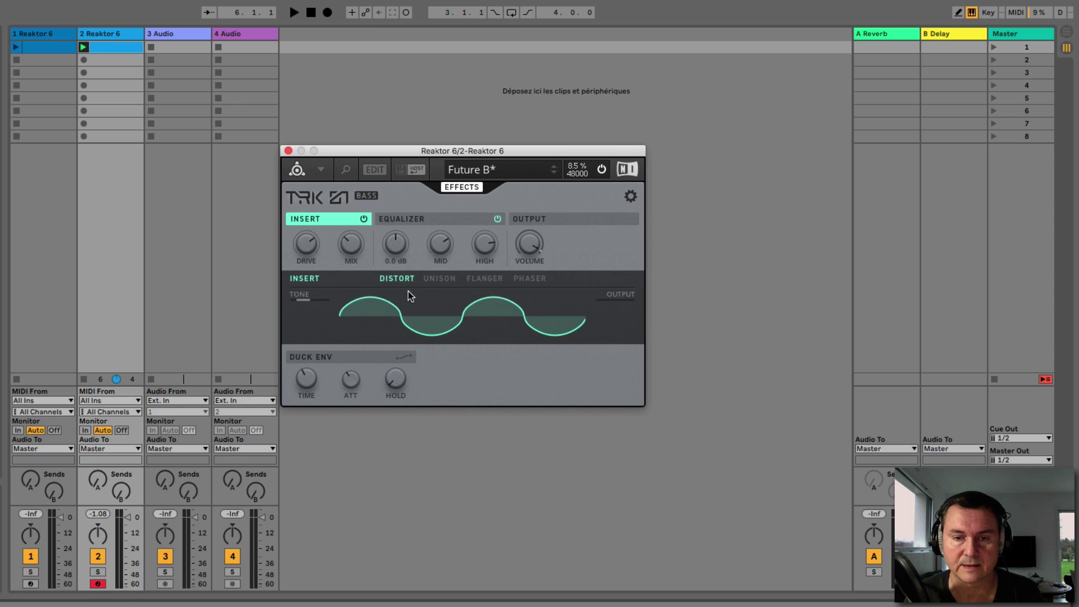
key(space)
mouse_move(321, 311)
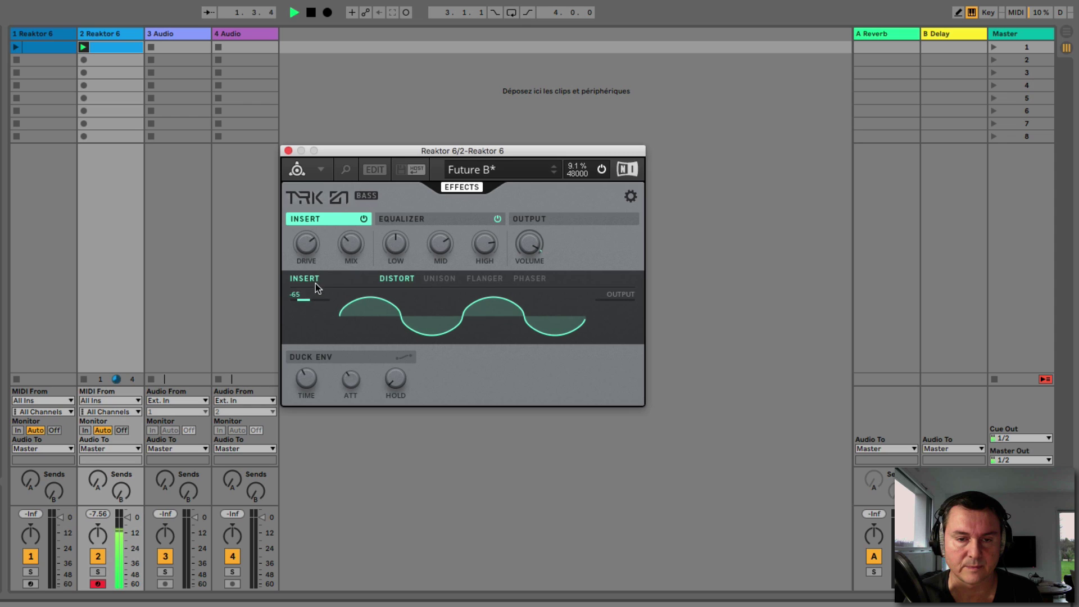
drag(316, 284, 311, 198)
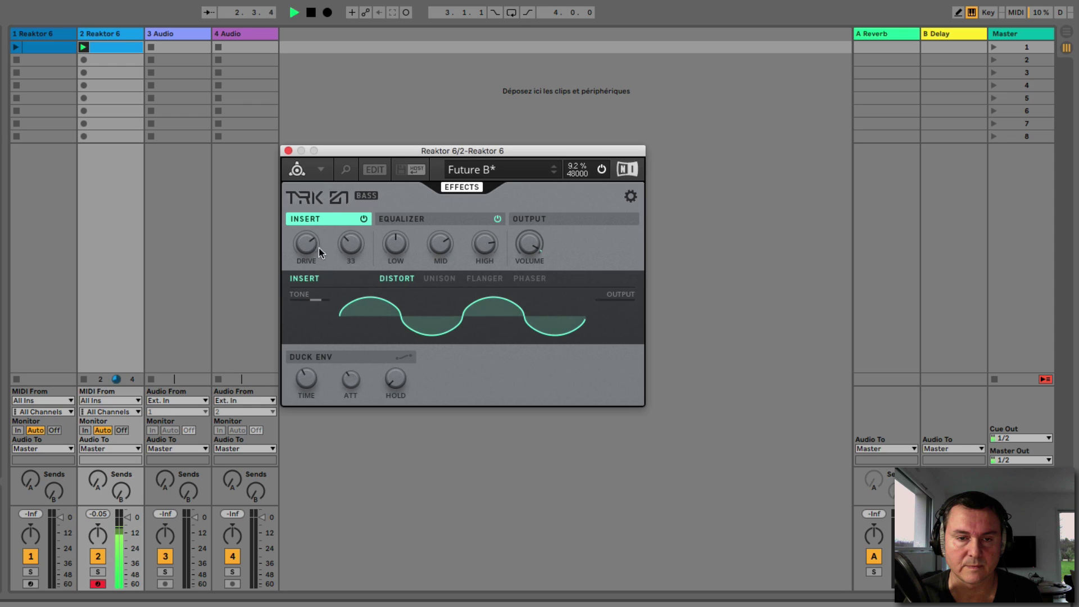
drag(318, 248, 328, 214)
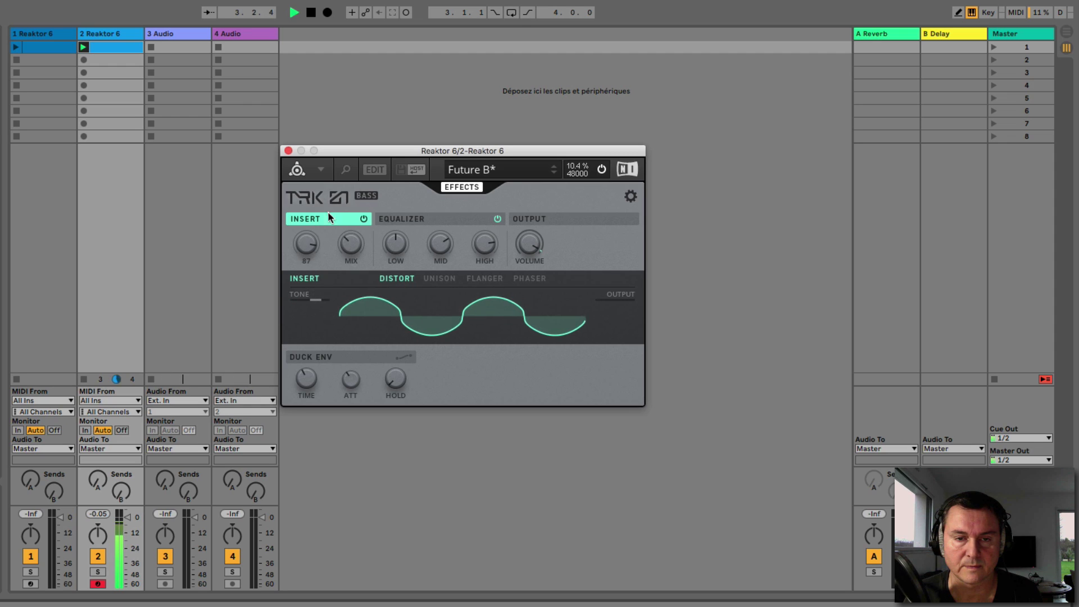
- Switch the insert effect to Unison, raise its Mix and set the control beside it to 40
click(431, 281)
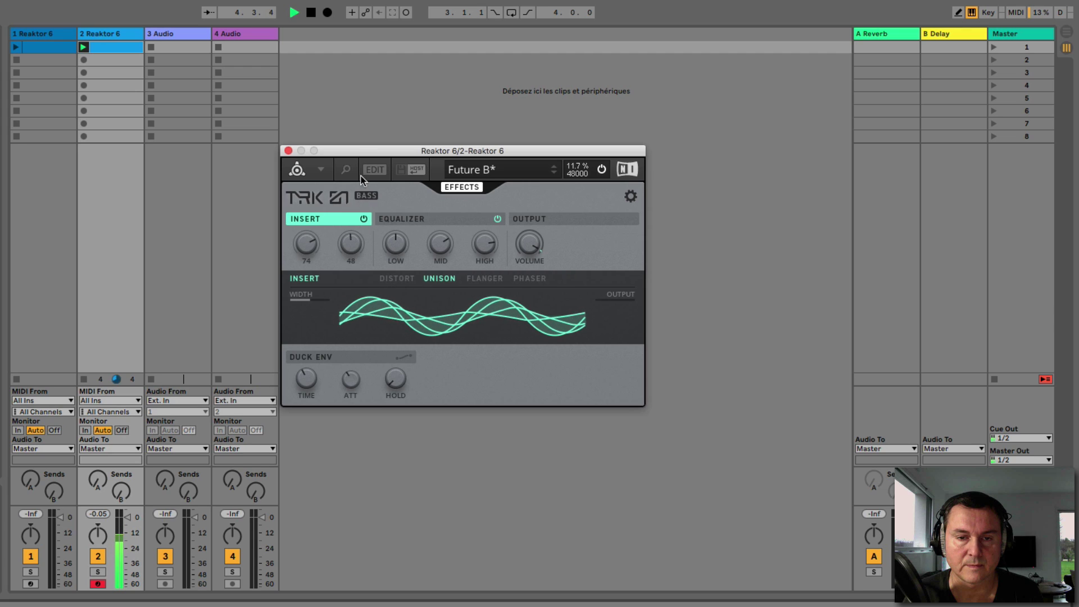
scroll(360, 236, up, 5)
scroll(305, 248, down, 5)
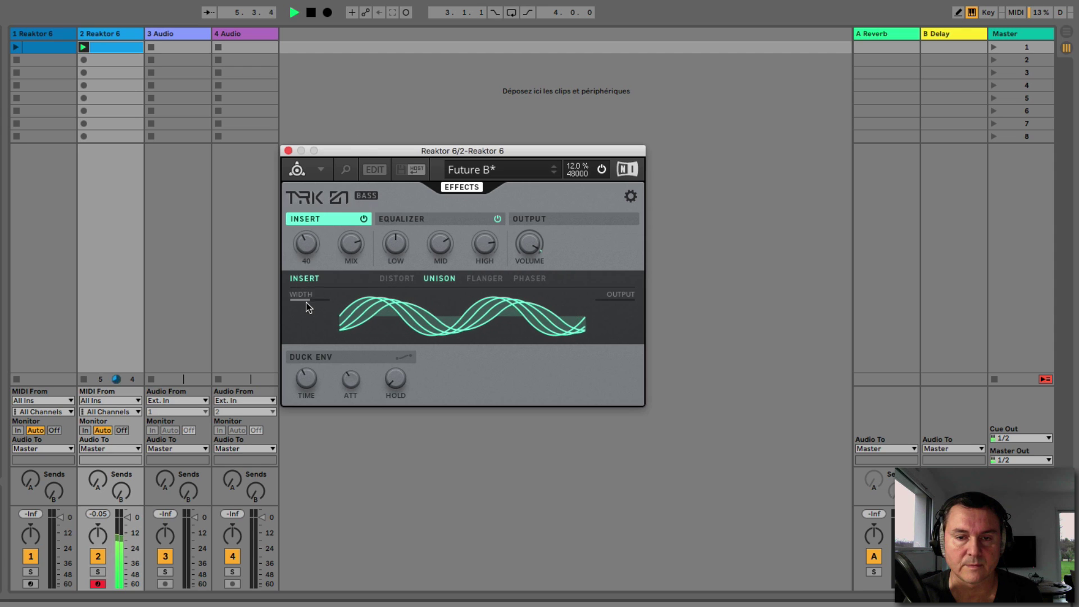
- Audition the Flanger, Phaser and Unison insert effects while the clip plays, then return to Distort
click(482, 279)
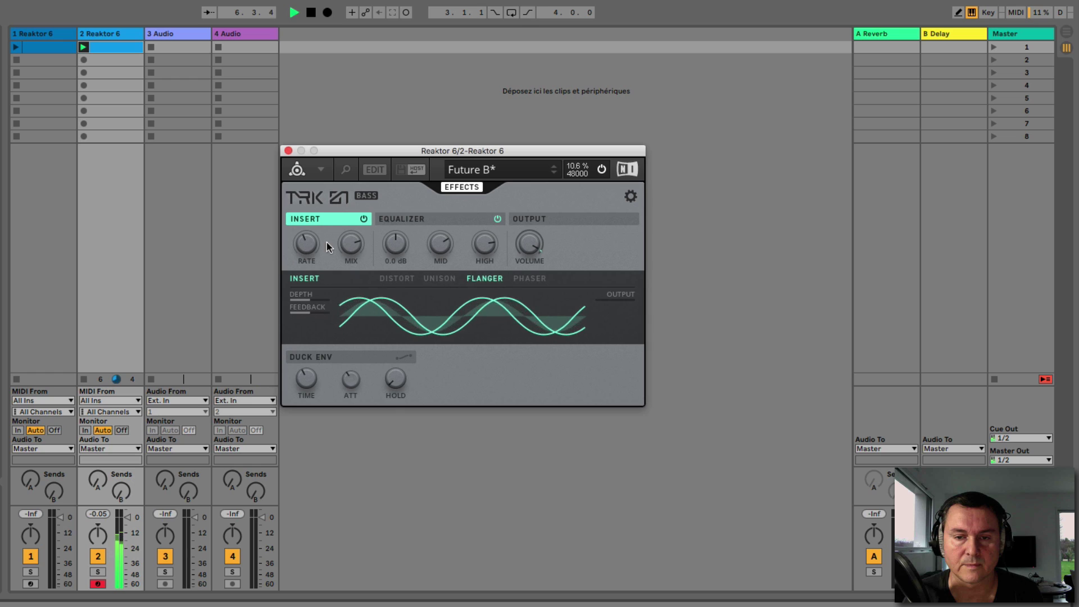
click(523, 278)
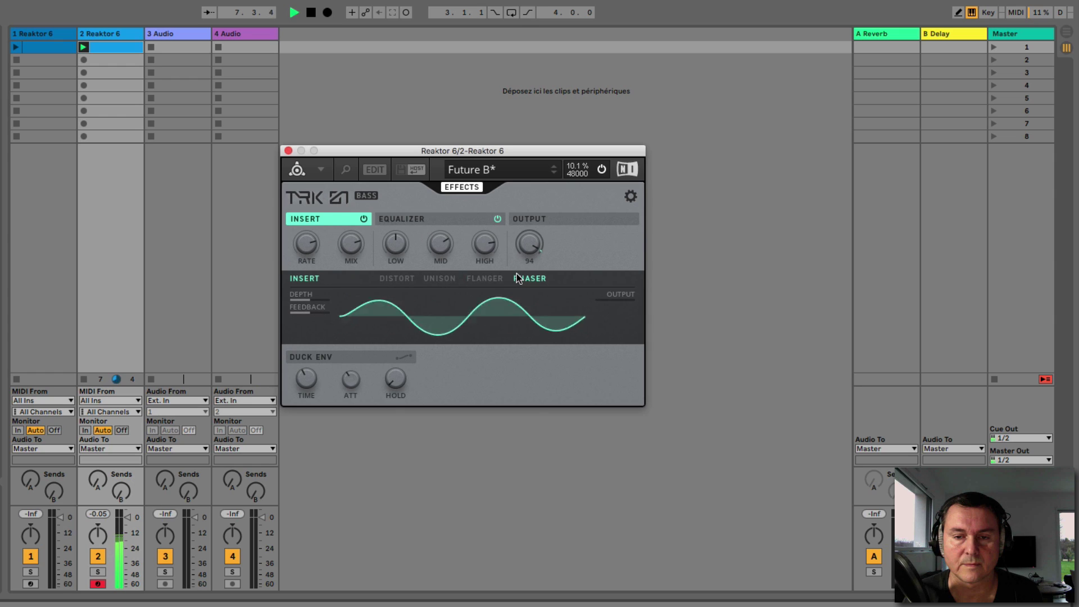
click(428, 278)
click(393, 278)
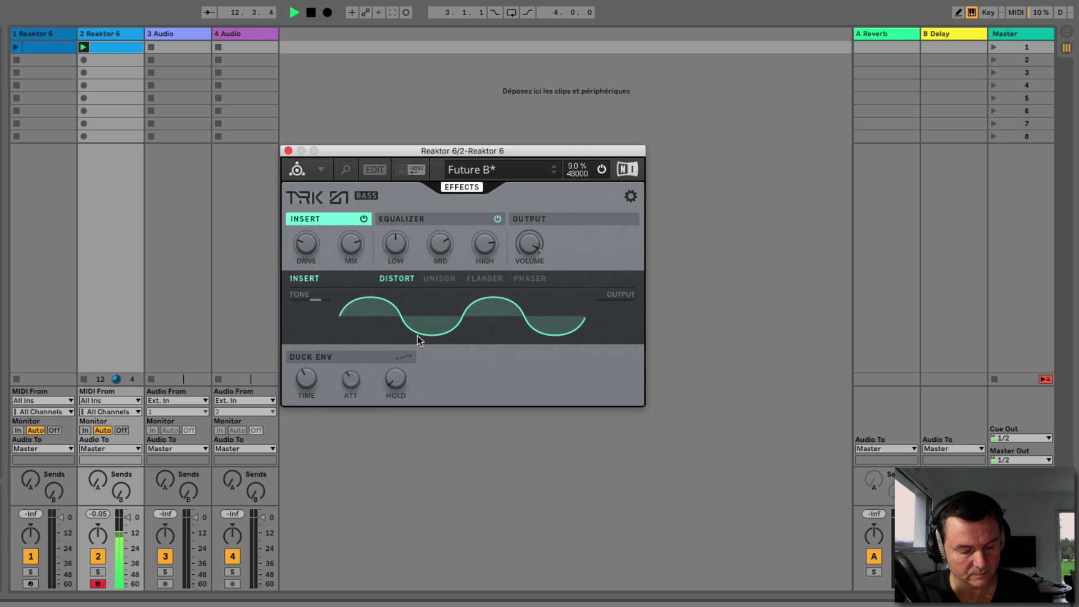
- Show the ducking envelope, switch its attack type, try attack amounts up to 100, and lower the release amount
click(340, 358)
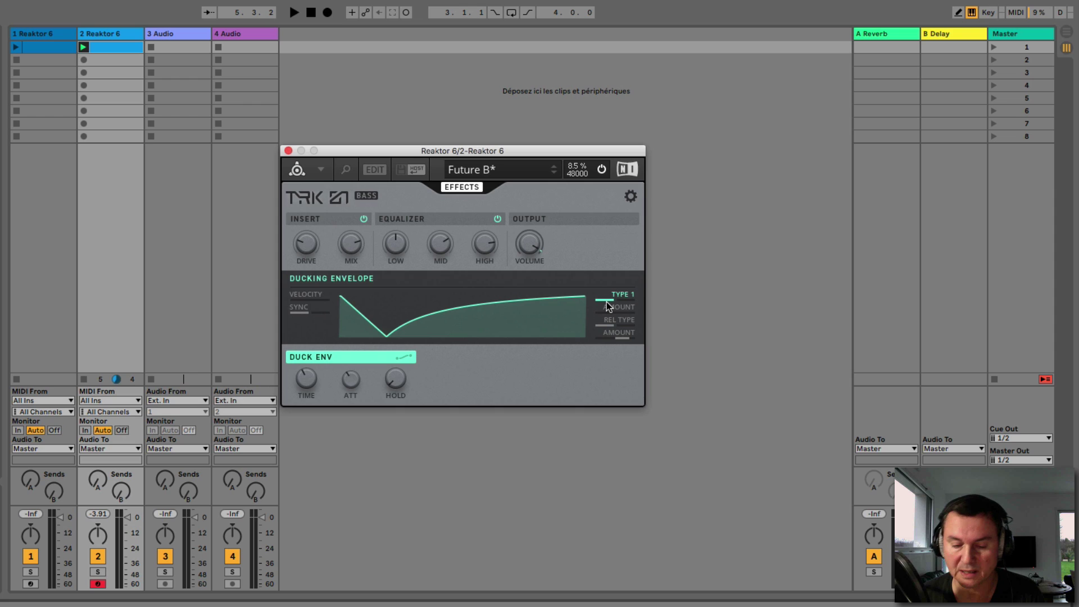
drag(622, 302, 626, 293)
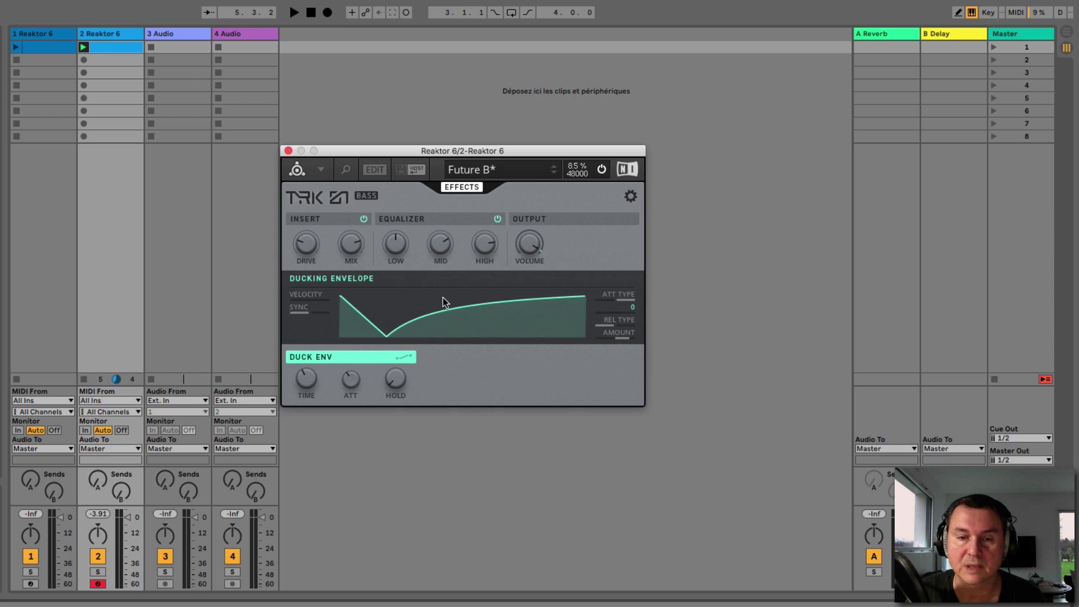
mouse_move(612, 304)
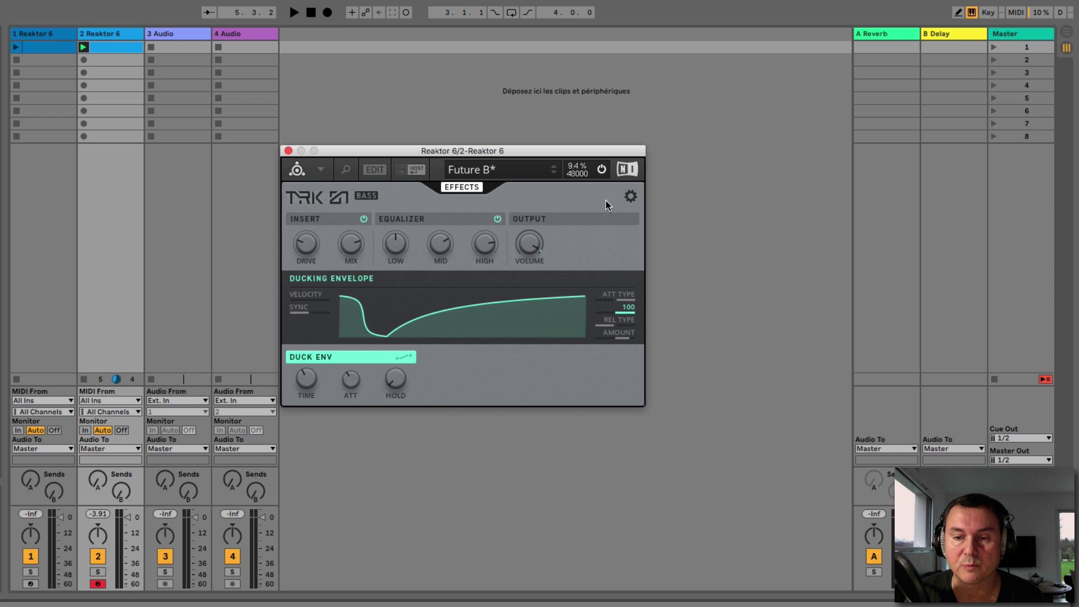
drag(618, 335, 600, 349)
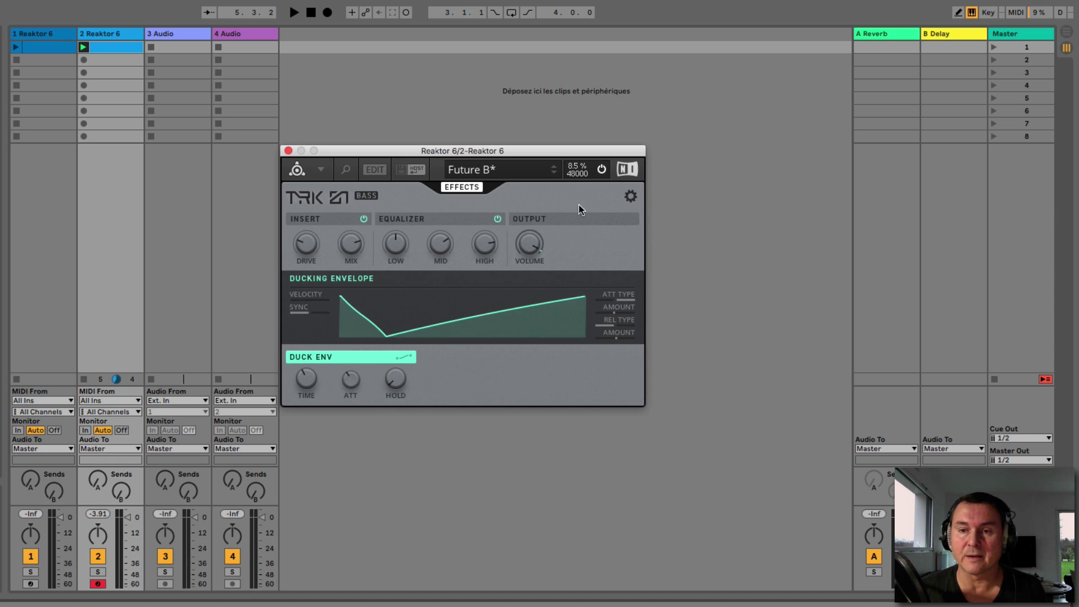
- Return to the main synth page, route the LFO to the filter's Cut, raise the LFO frequency and set its wave to 69
click(462, 189)
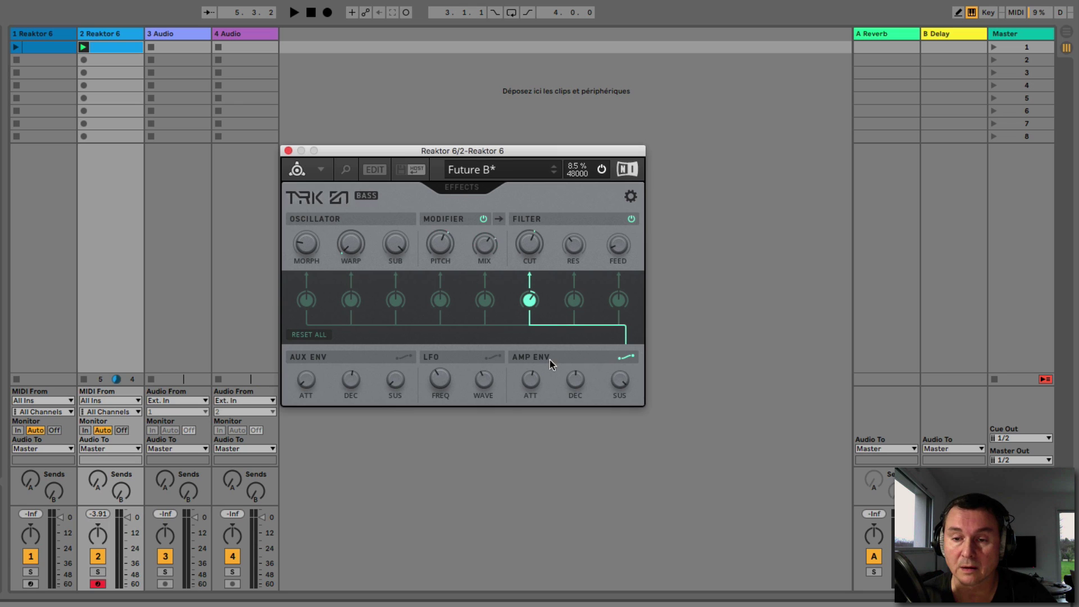
click(493, 356)
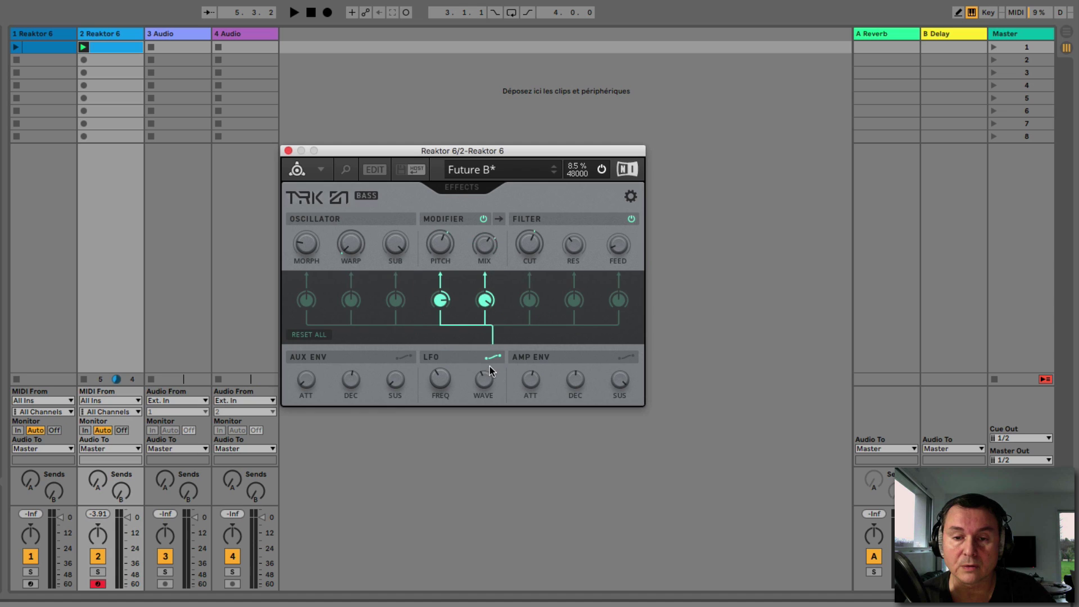
drag(529, 301, 540, 269)
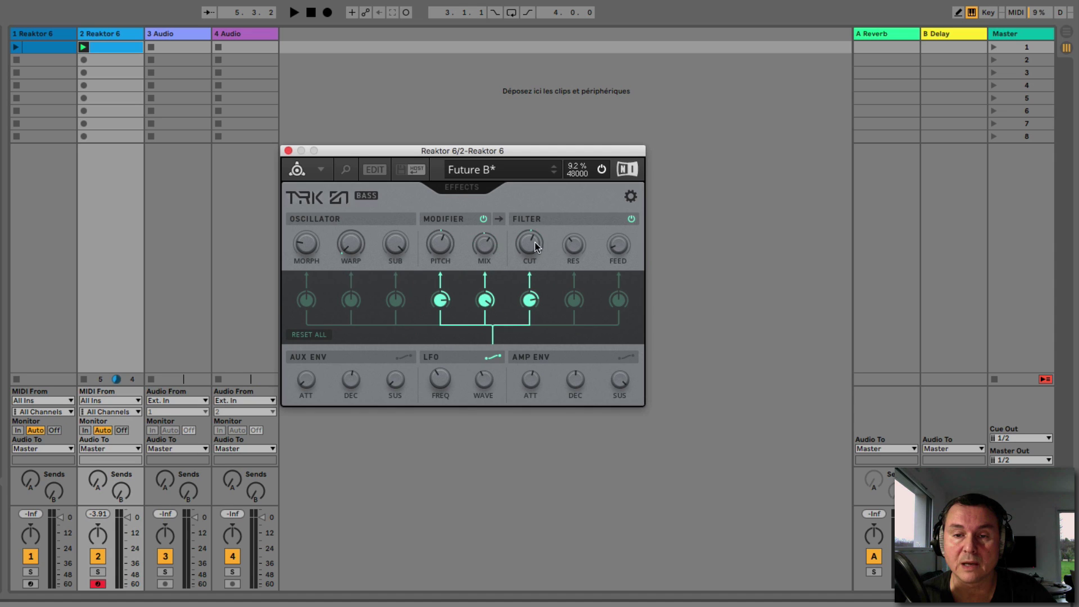
drag(438, 354, 448, 323)
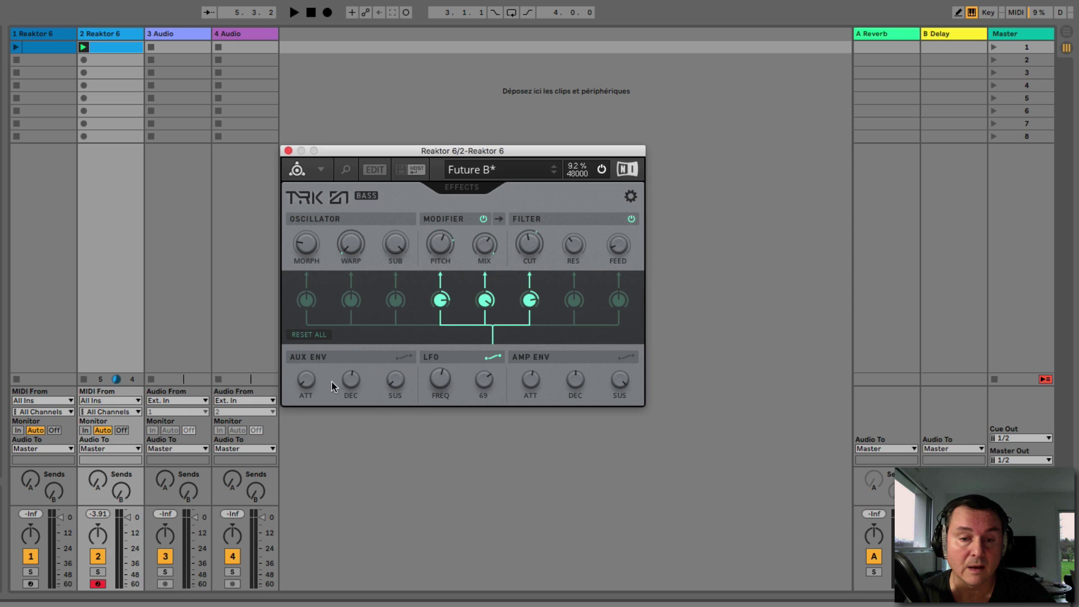
- Compare the auxiliary and amplitude envelopes, route the auxiliary envelope to the oscillator's Morph, raise Morph, and show the oscillator's waveform
click(338, 357)
click(552, 358)
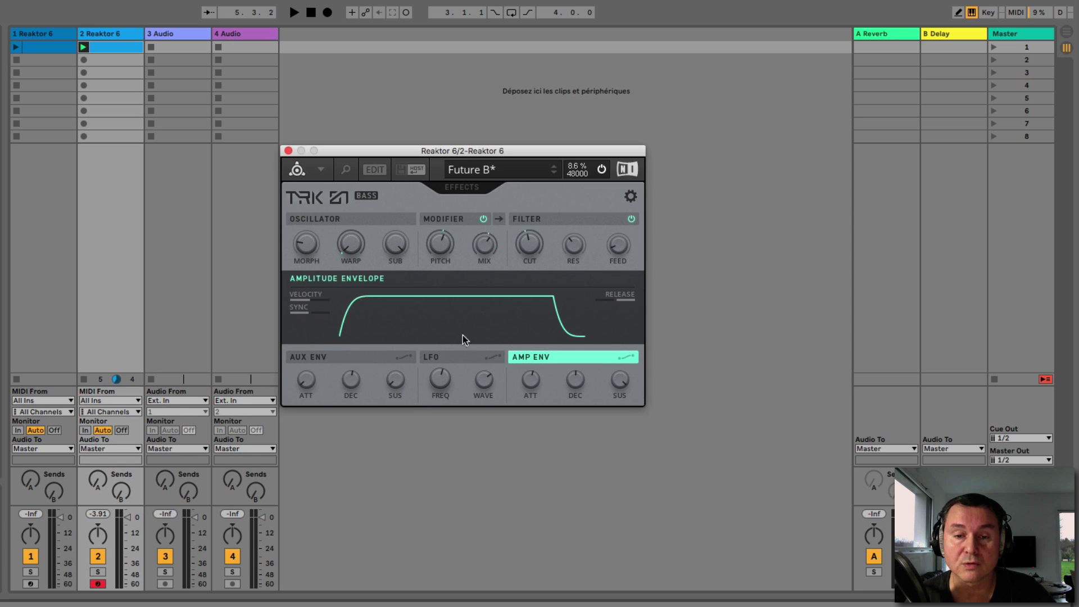
click(375, 360)
click(404, 356)
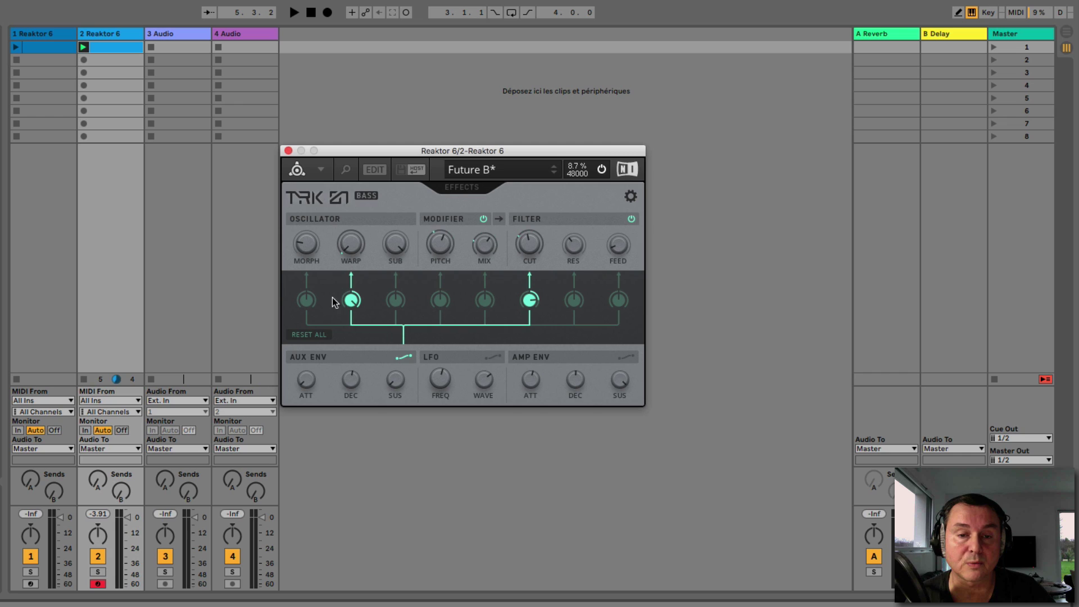
drag(307, 304, 308, 178)
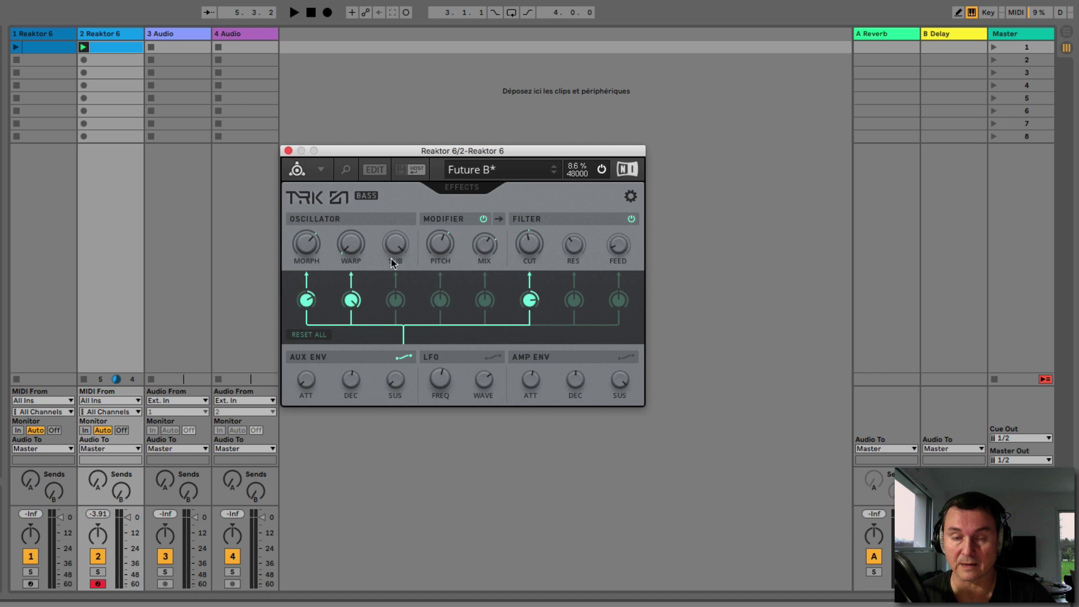
click(346, 219)
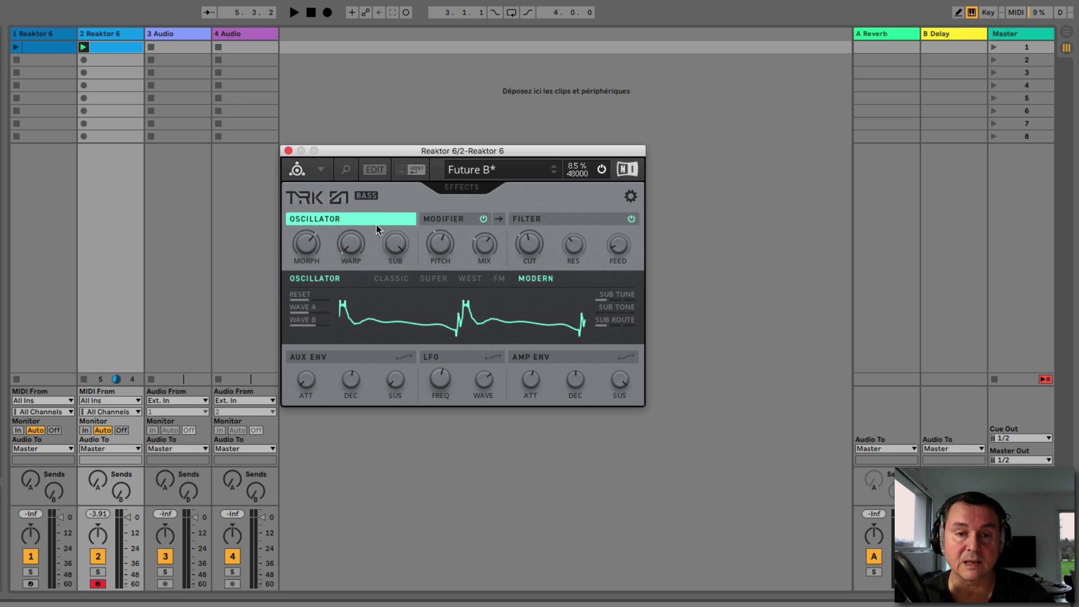
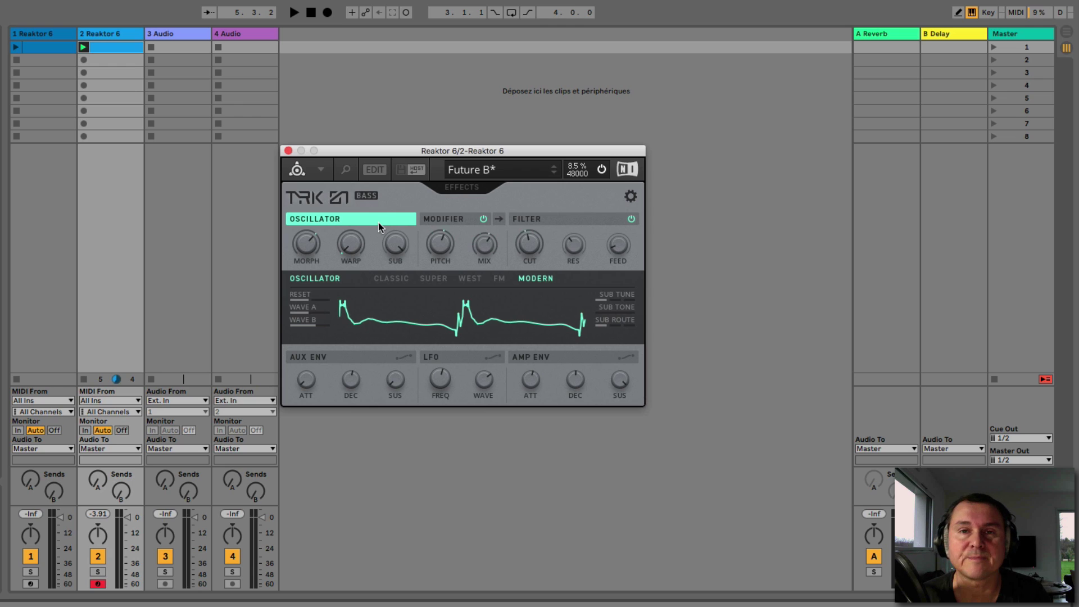
- Load the INIT - TRK01 Bass preset from the Analog bank
click(480, 169)
mouse_move(479, 169)
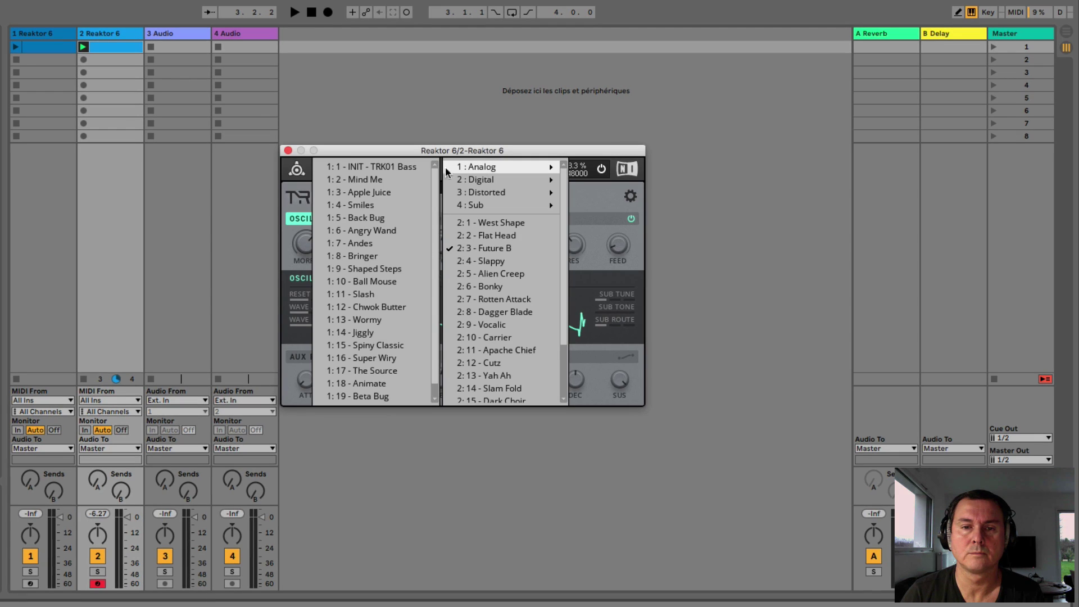
click(407, 167)
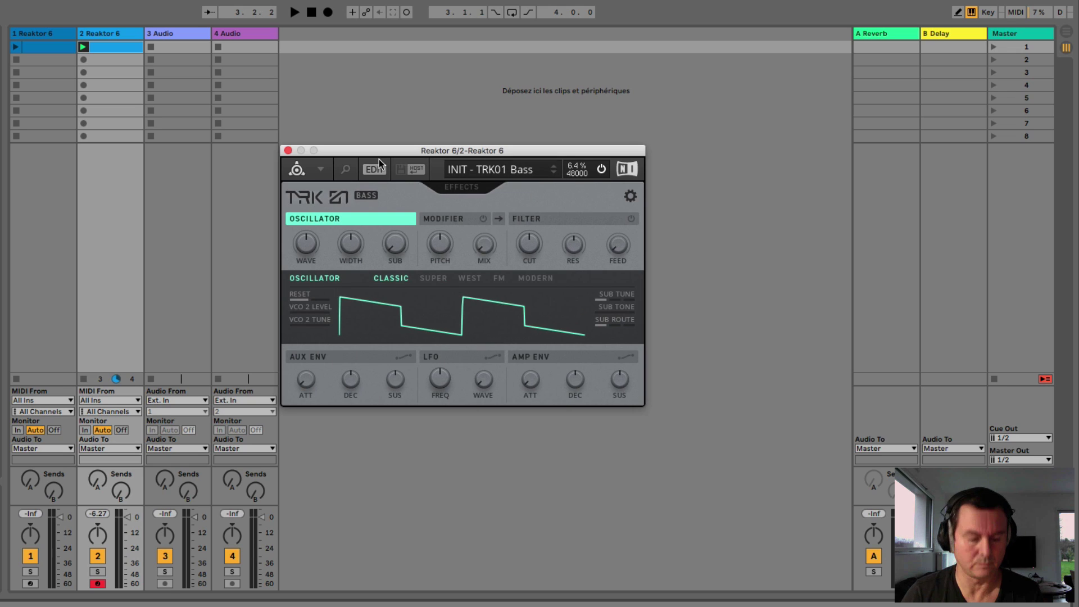
- Audition the Analog bank's presets one after another during playback, from Mind Me through Beta Bug to Happy
click(555, 174)
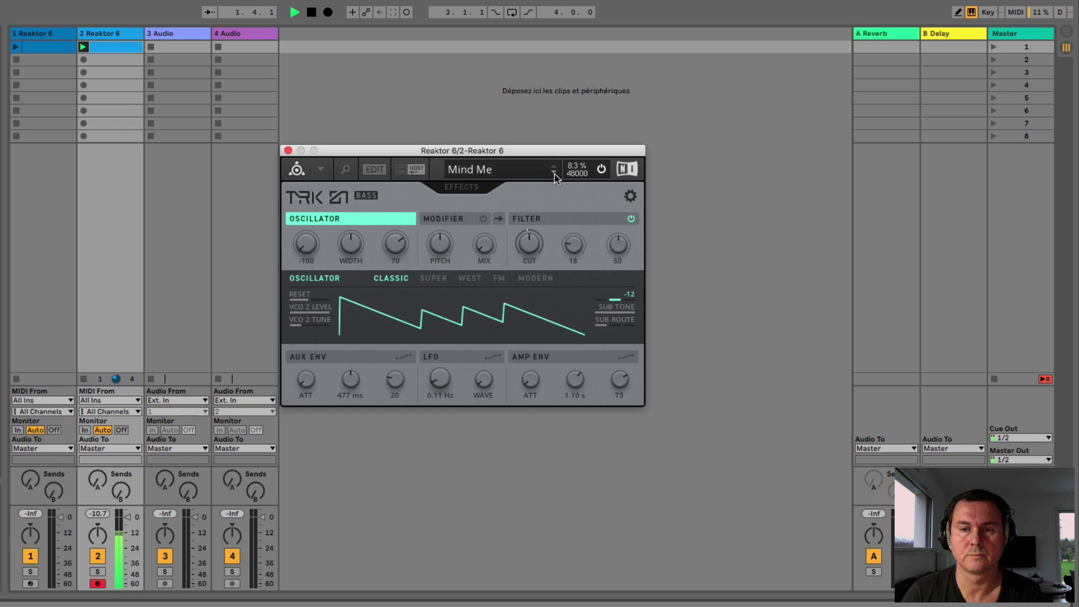
click(555, 175)
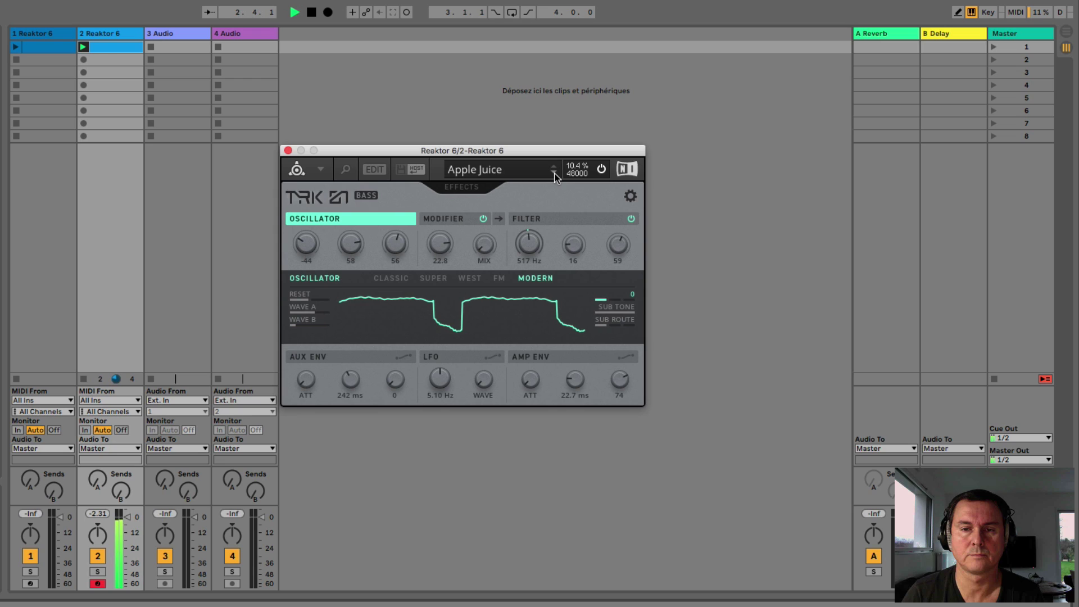
click(553, 174)
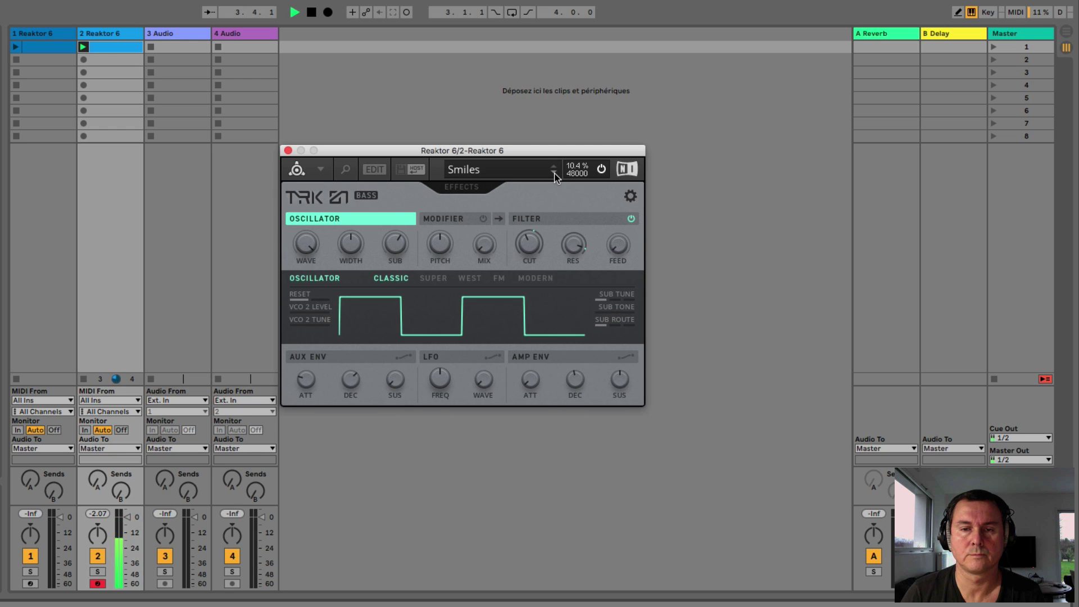
click(553, 173)
click(555, 173)
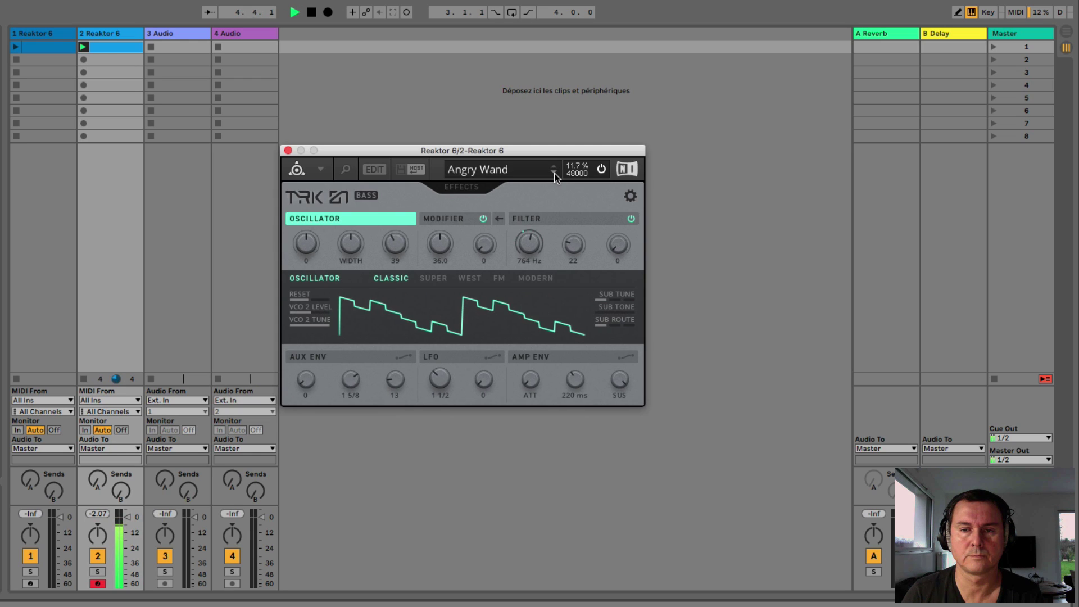
click(555, 173)
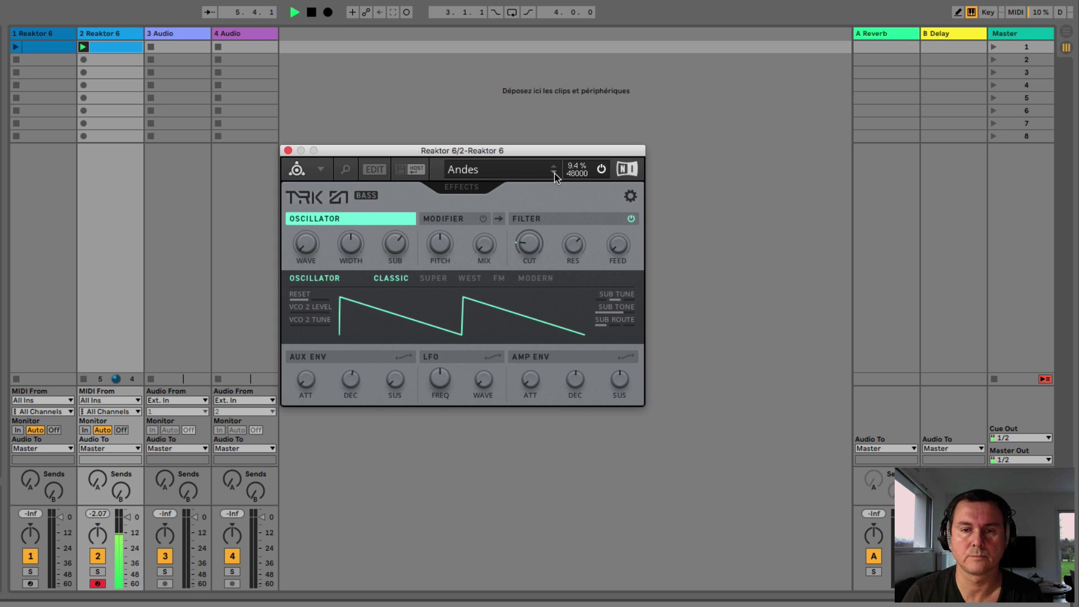
click(554, 173)
click(554, 173)
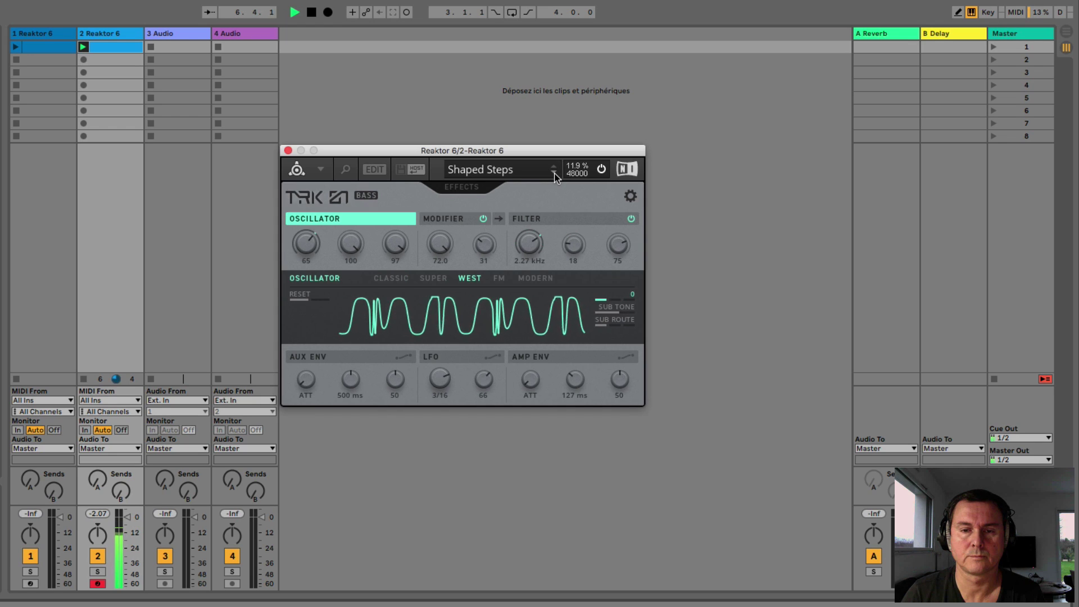
click(554, 173)
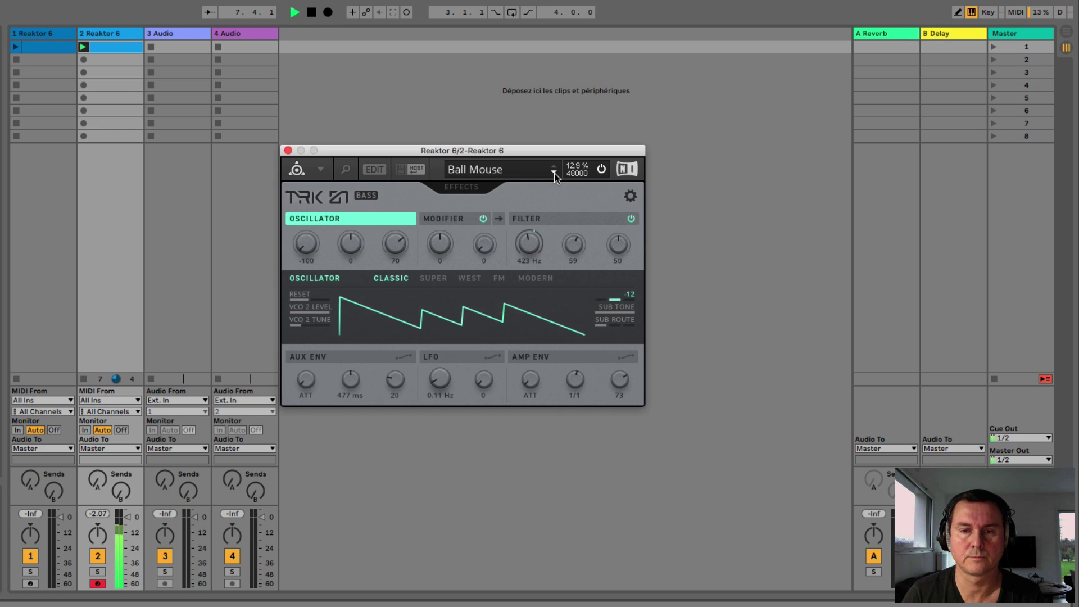
click(554, 173)
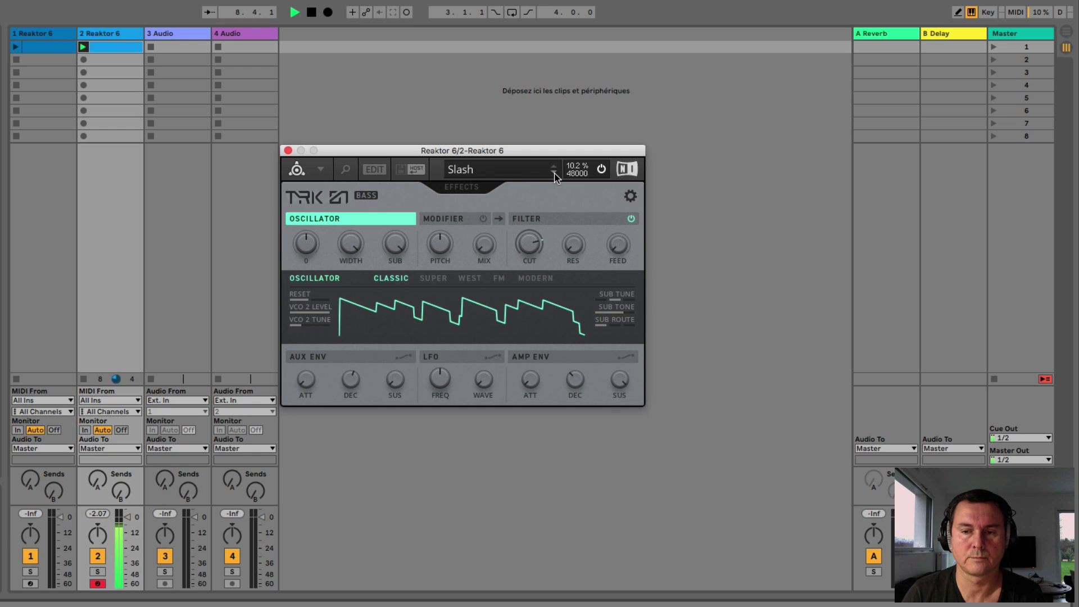
click(553, 174)
click(554, 172)
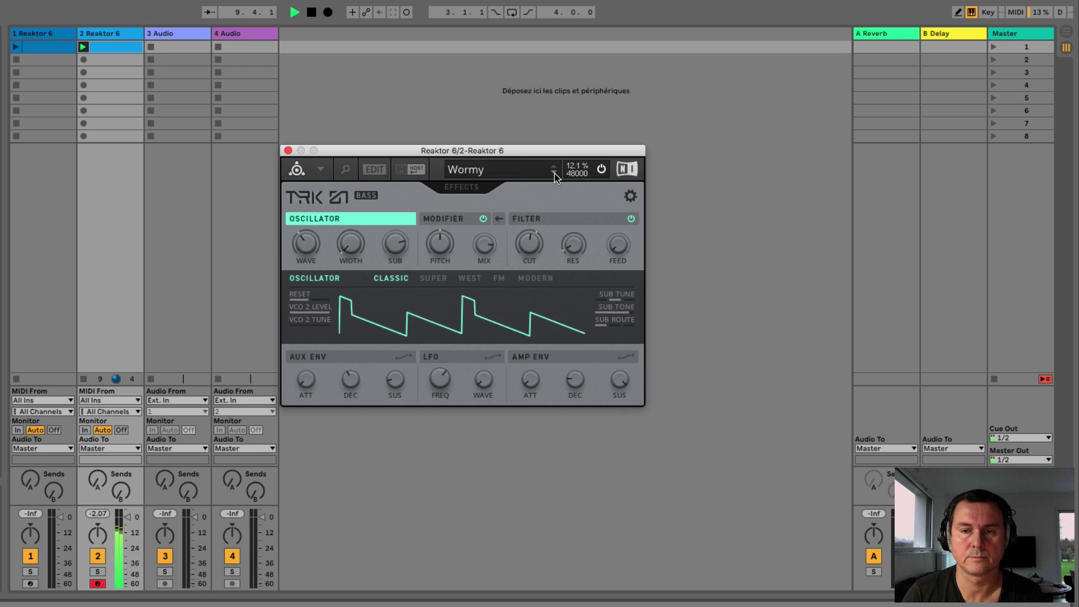
click(554, 172)
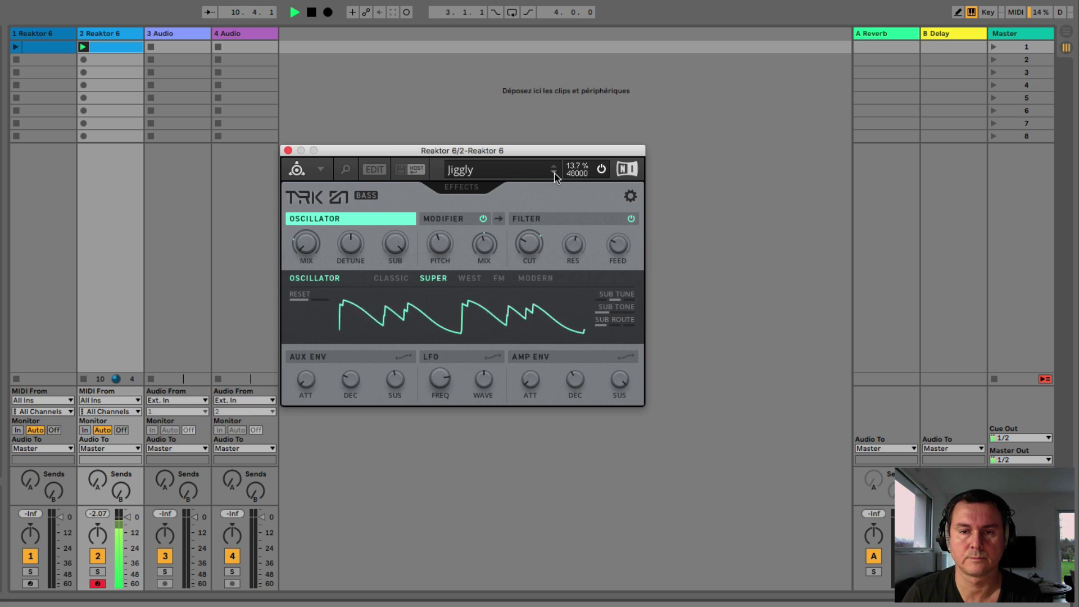
click(554, 173)
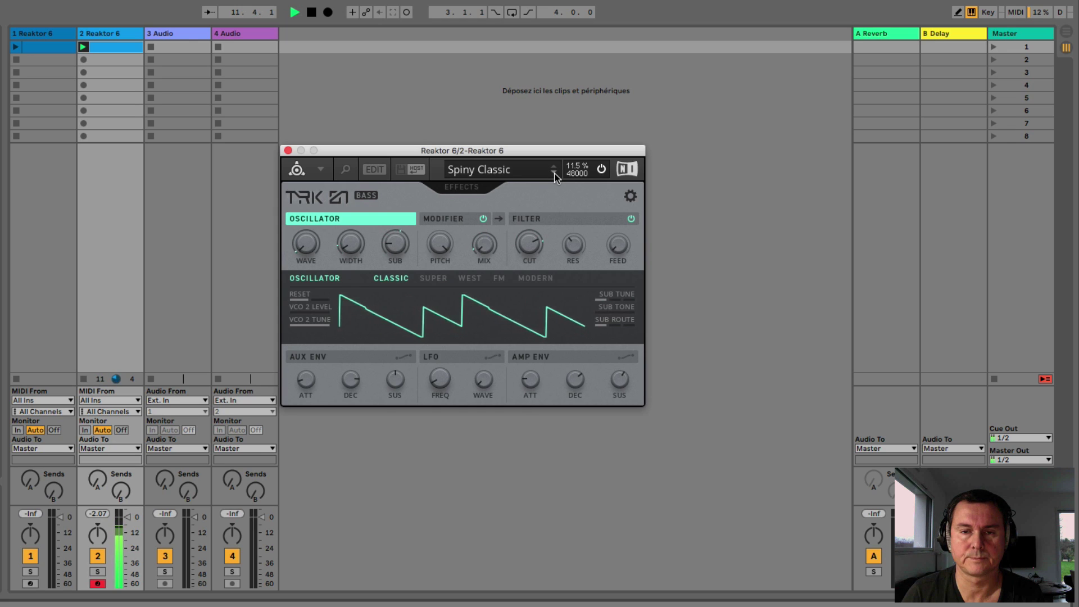
click(554, 173)
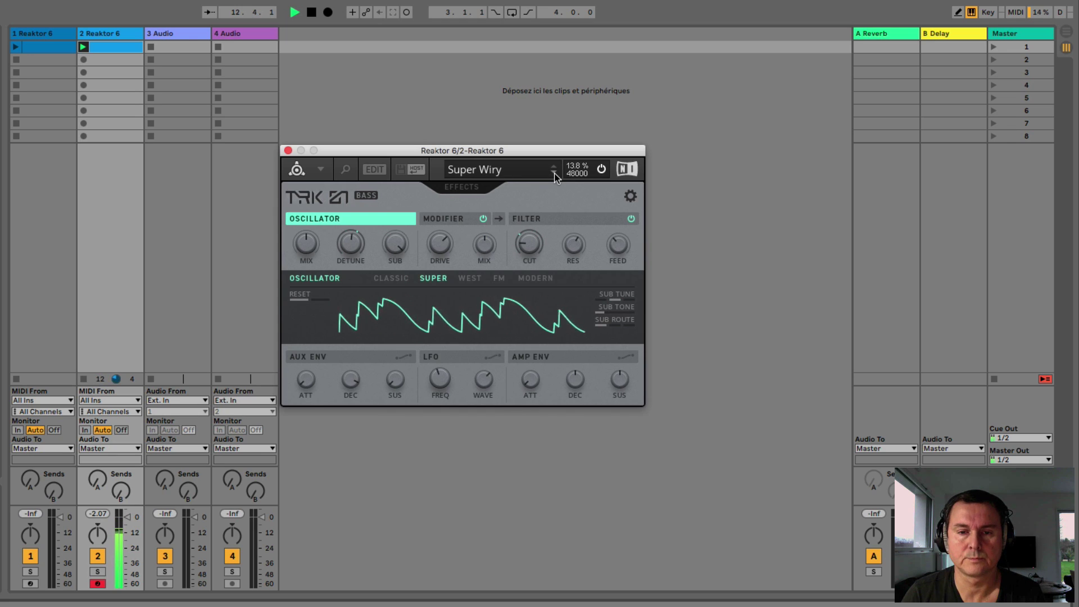
click(553, 173)
click(554, 173)
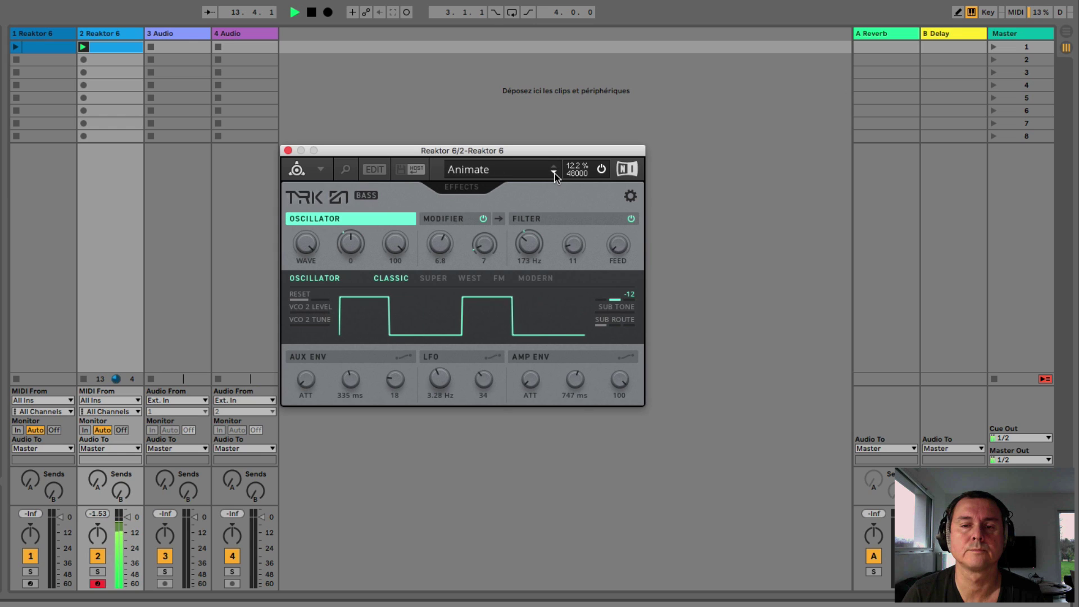
click(554, 173)
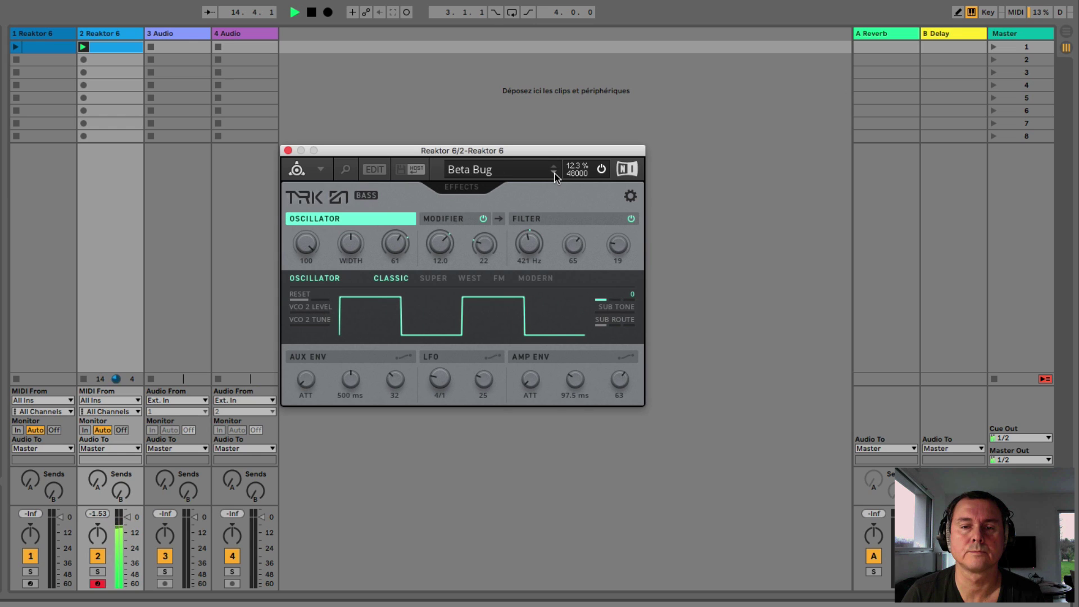
click(554, 172)
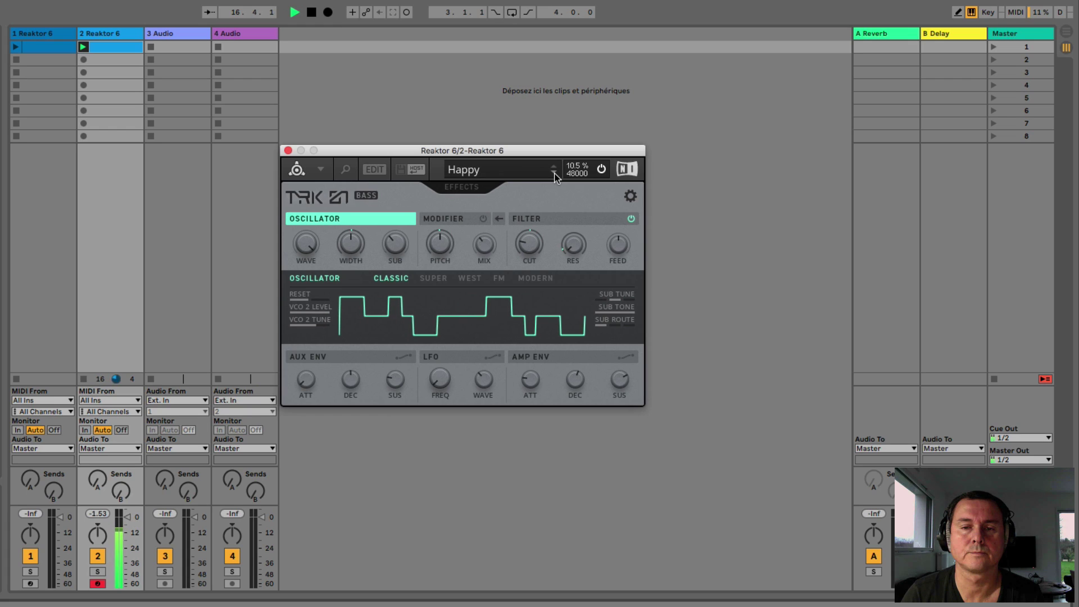
- Load West Shape from the Digital bank and audition the bank's presets one after another during playback, through to Apex
click(536, 173)
mouse_move(534, 173)
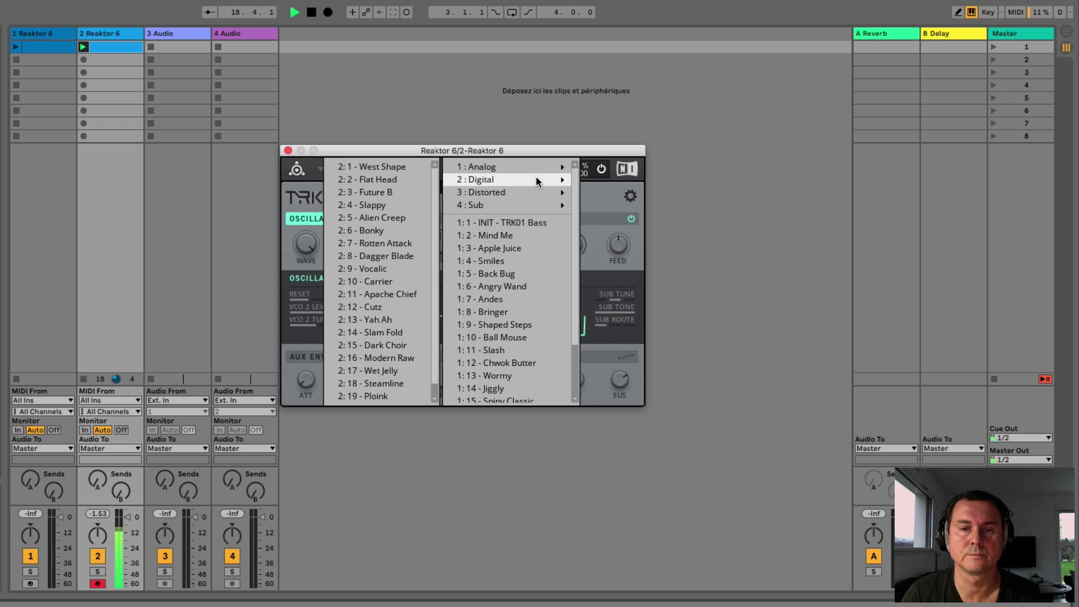
click(405, 166)
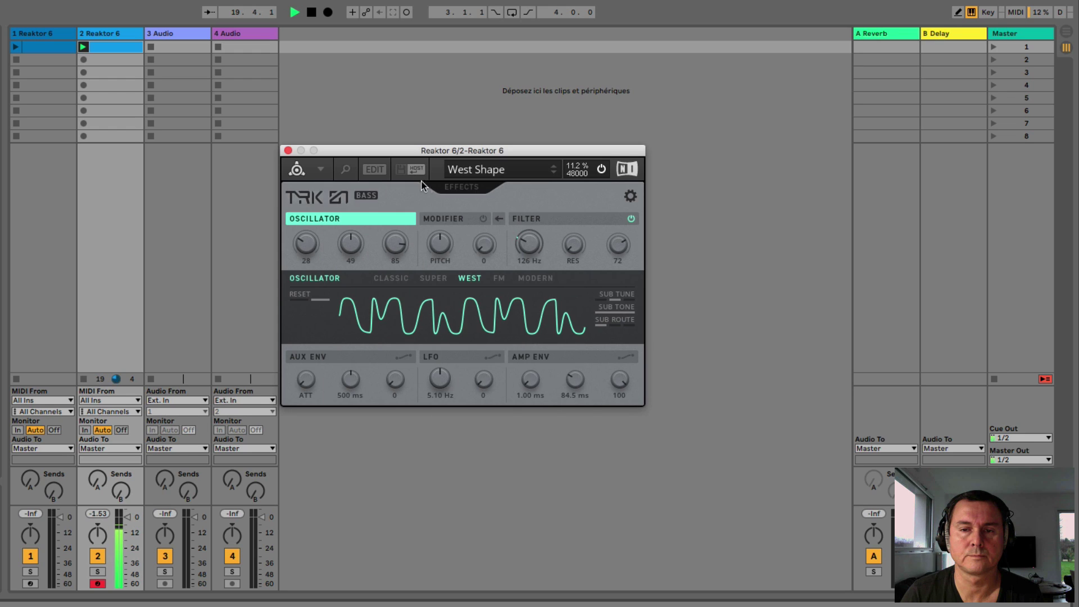
click(552, 174)
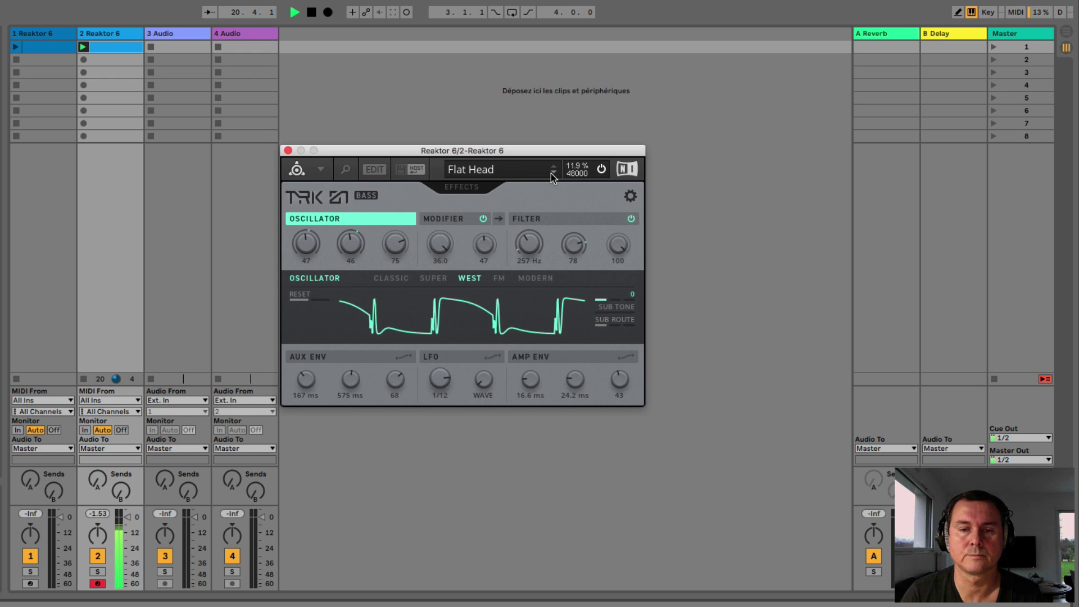
click(550, 173)
click(550, 173)
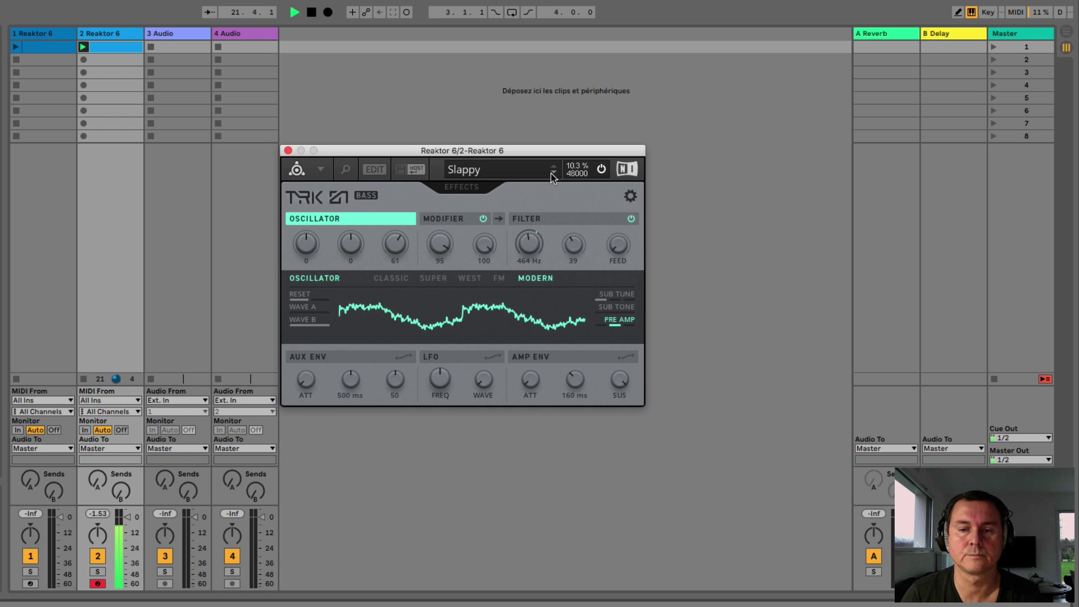
click(551, 173)
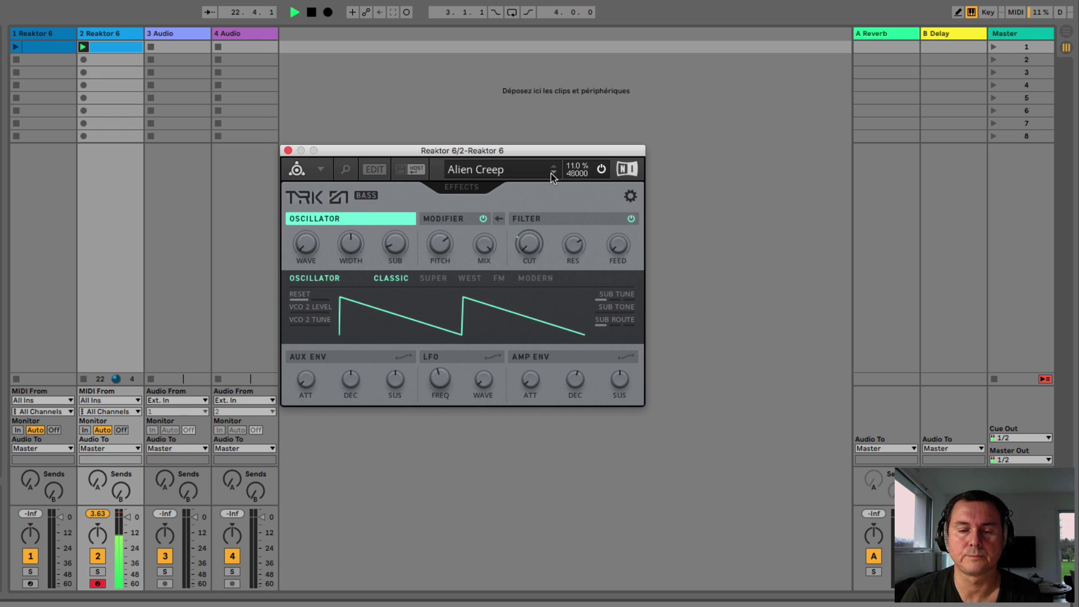
click(550, 172)
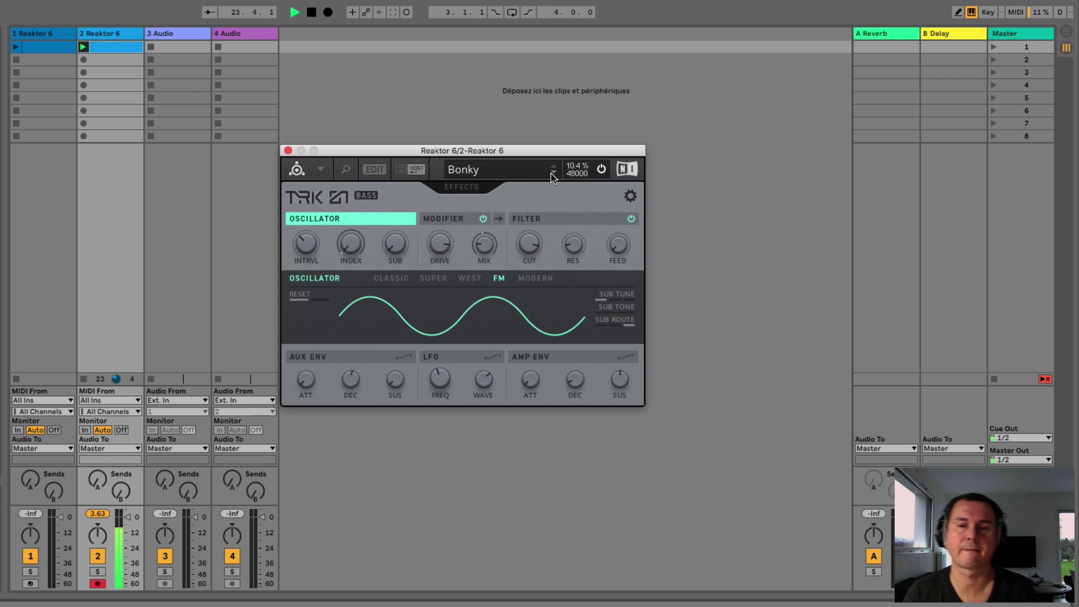
click(551, 173)
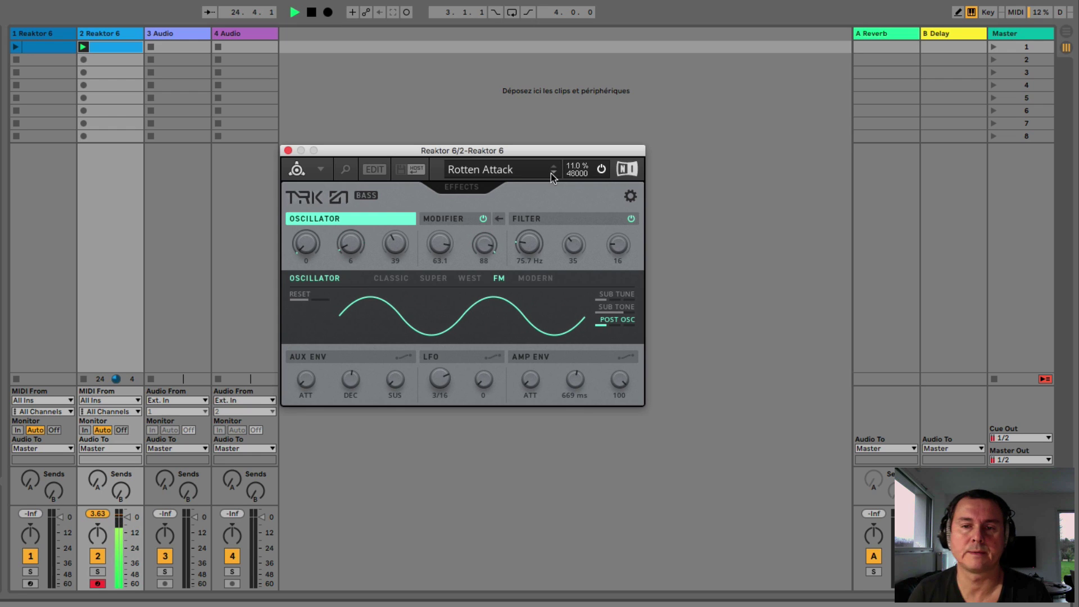
click(551, 173)
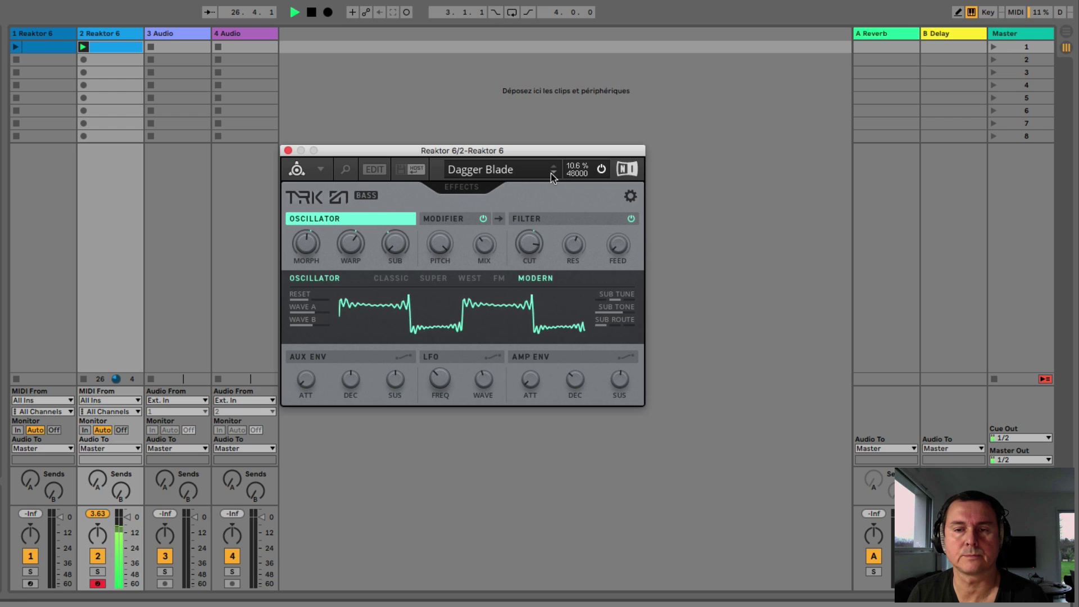
click(551, 173)
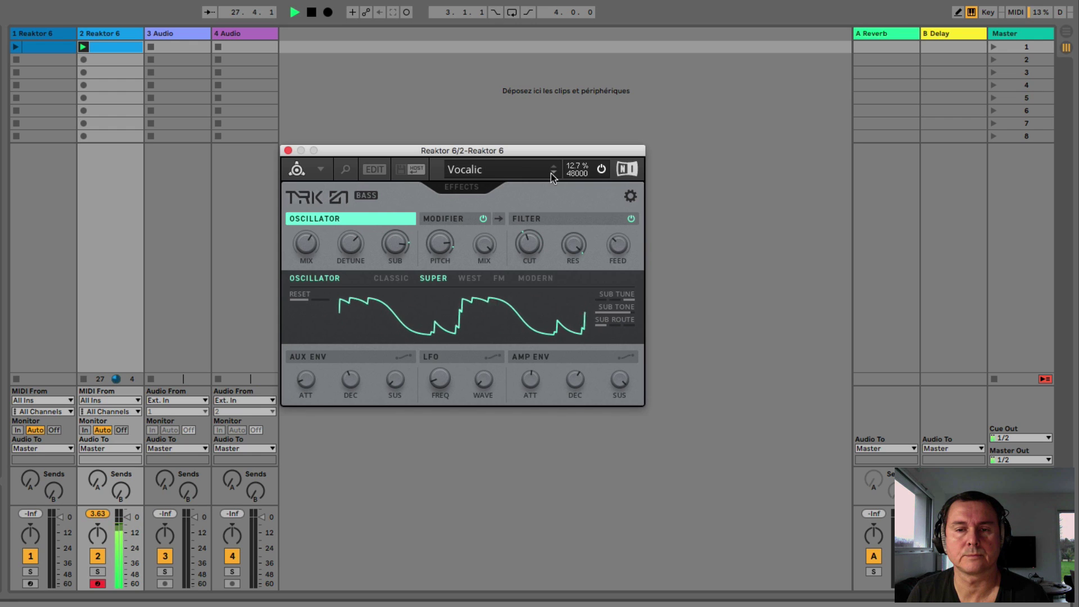
click(551, 173)
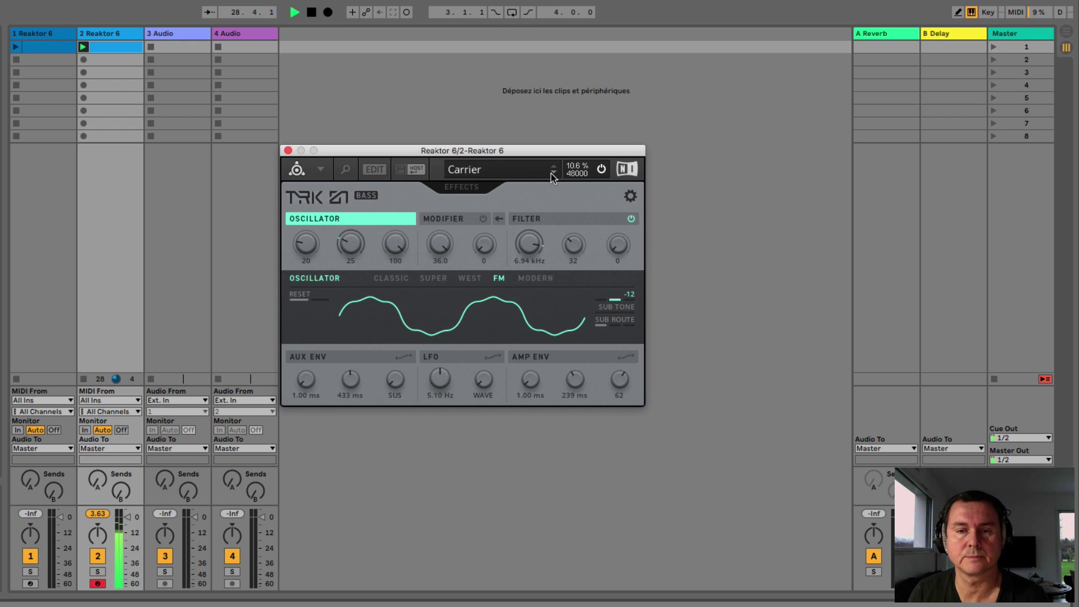
click(551, 173)
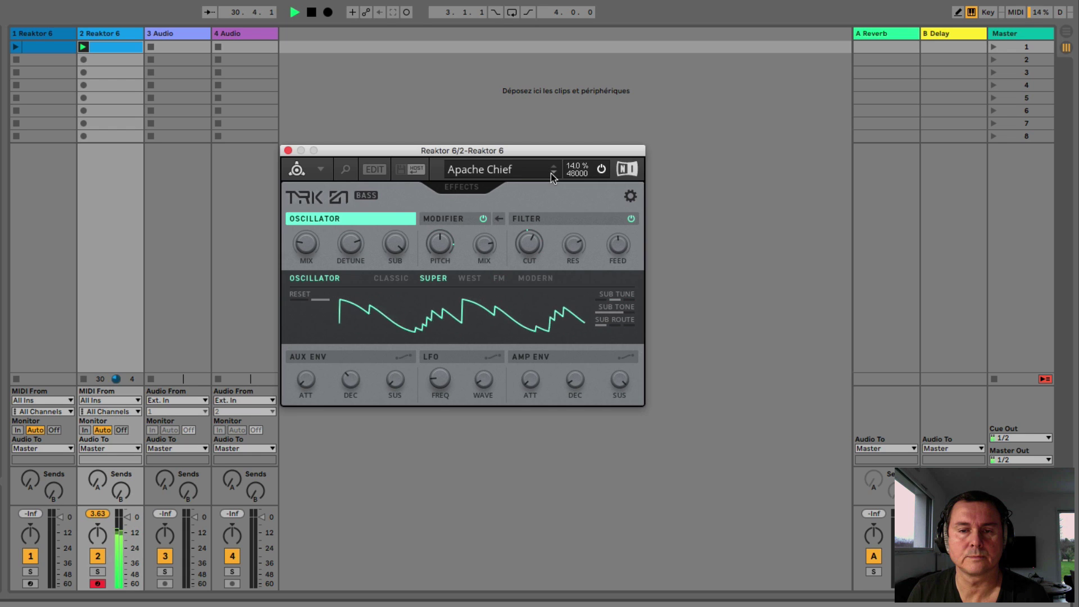
click(550, 173)
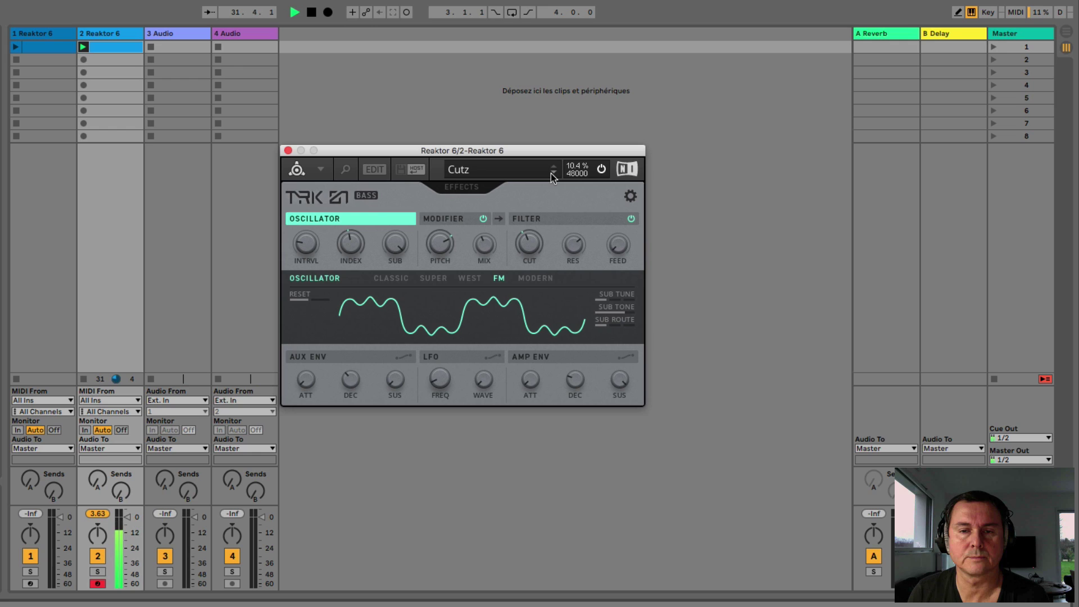
click(551, 173)
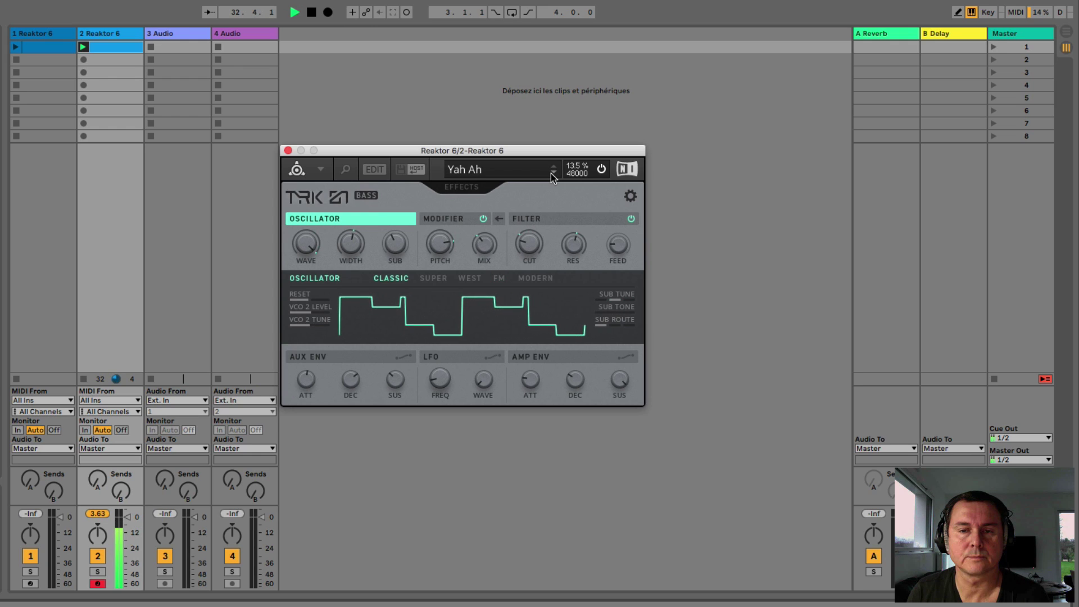
click(551, 173)
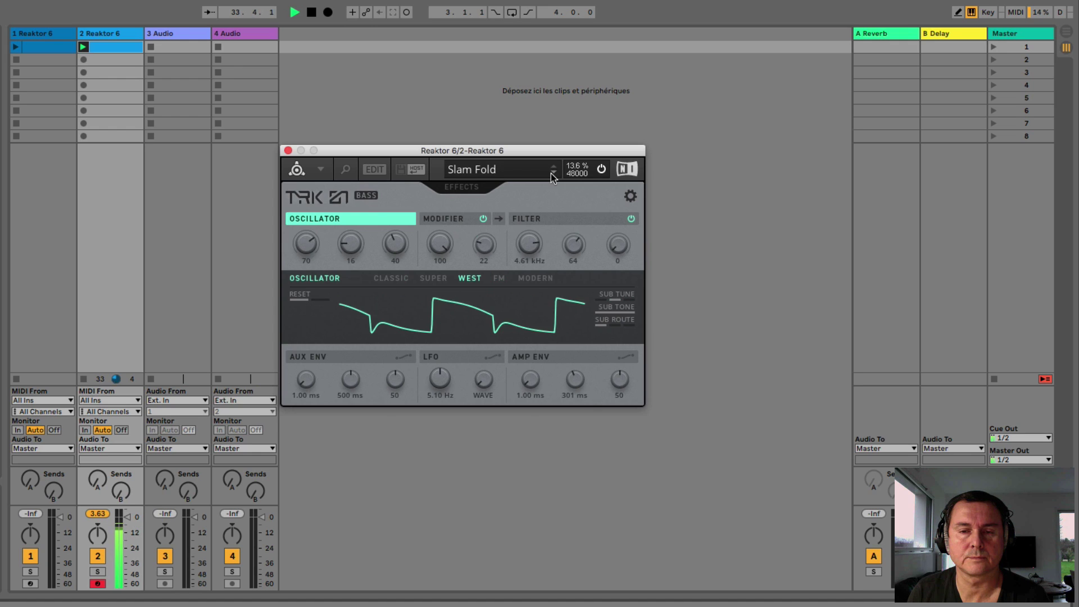
click(554, 172)
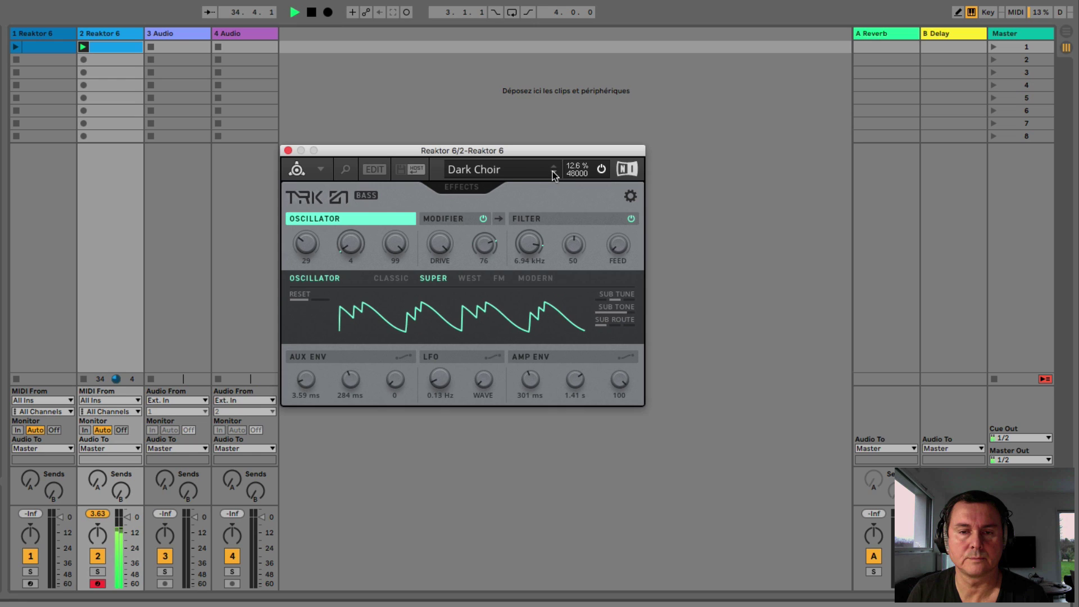
click(553, 173)
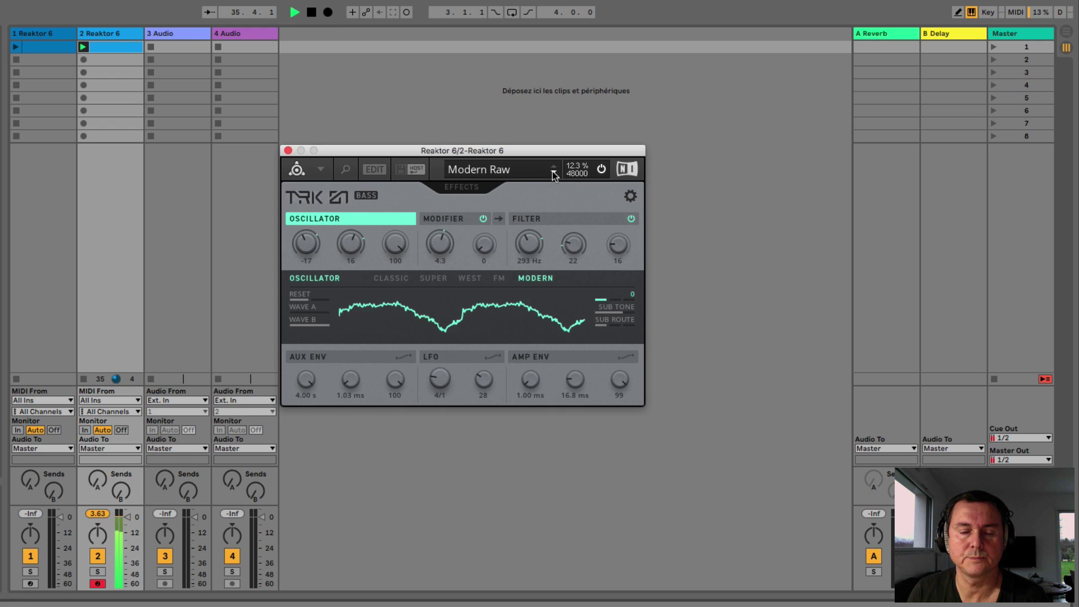
click(554, 173)
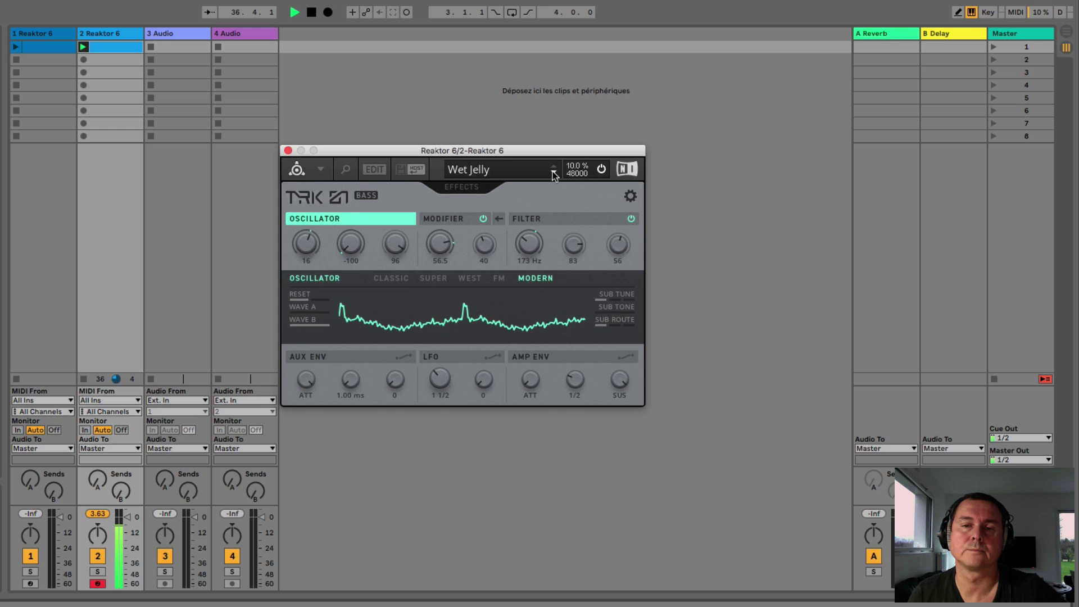
click(554, 173)
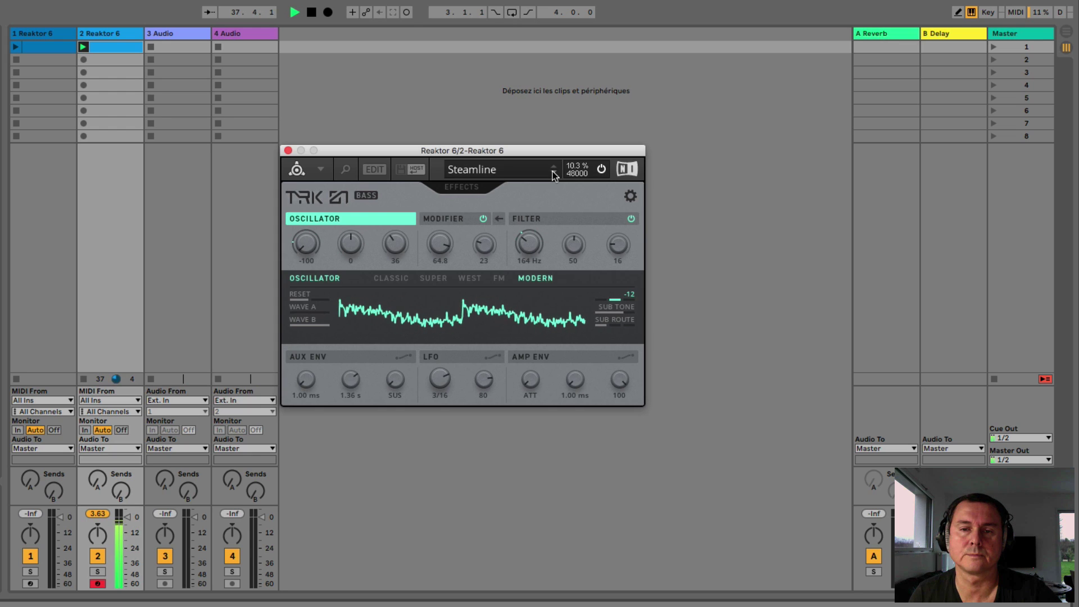
click(554, 173)
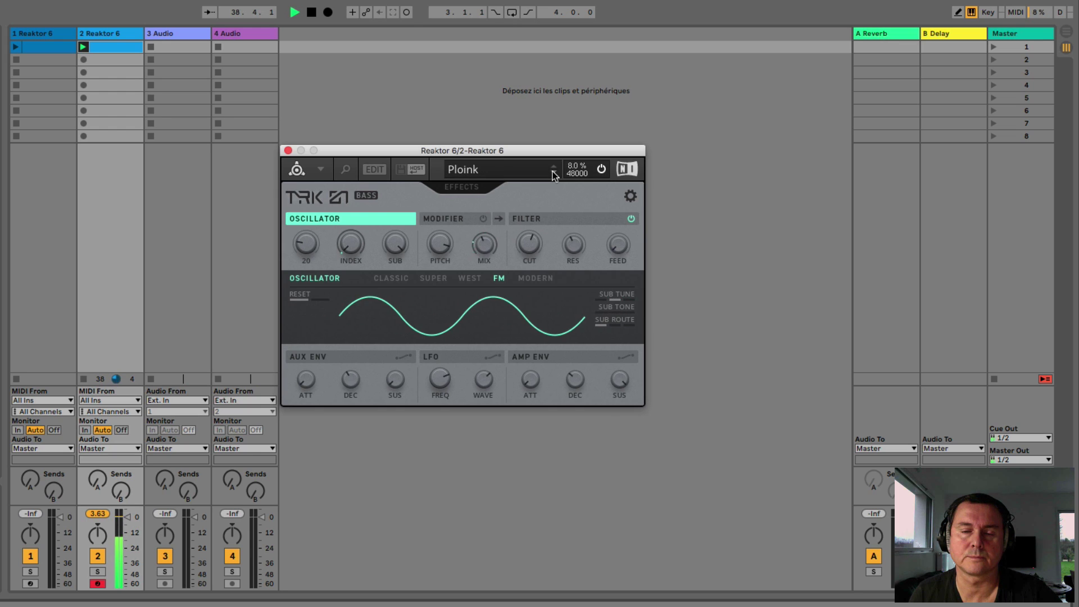
click(553, 172)
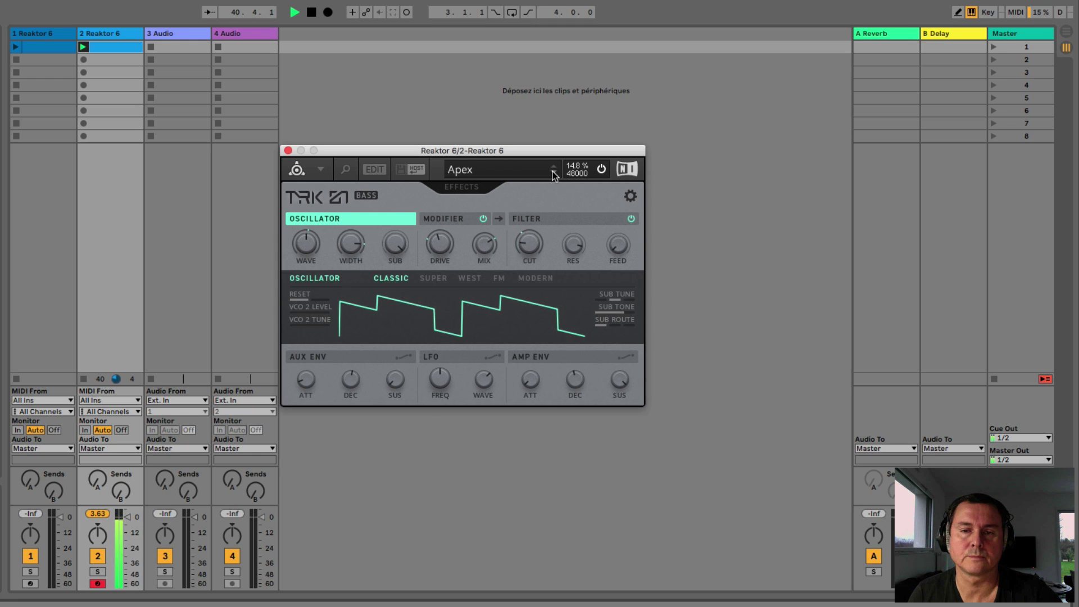
- Load Rebels from the Distorted bank and audition the bank's presets one after another during playback, through to Evil Mutant
click(534, 173)
mouse_move(450, 193)
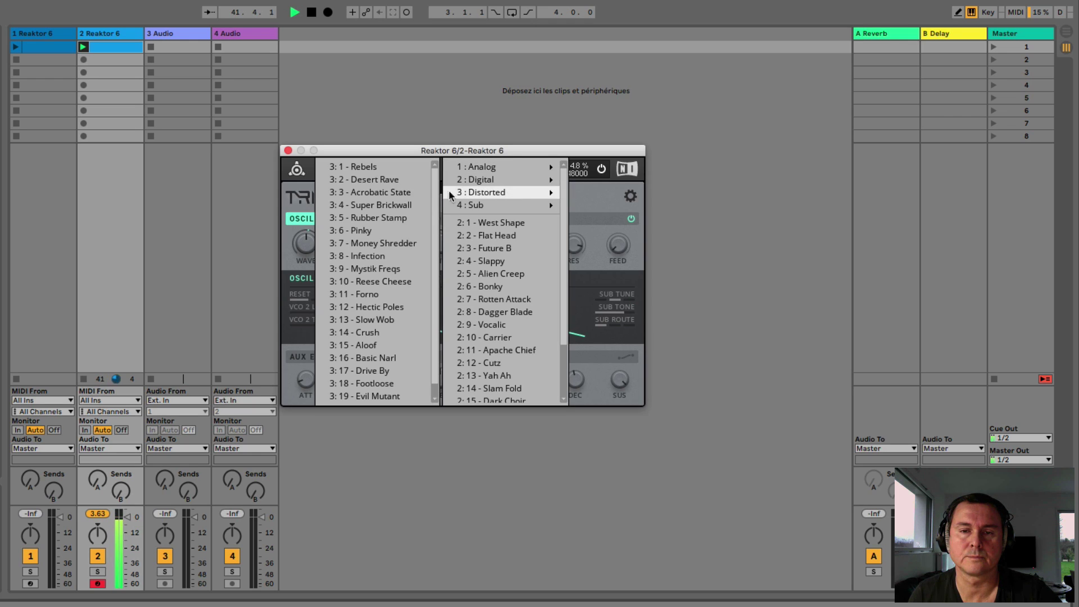
click(371, 167)
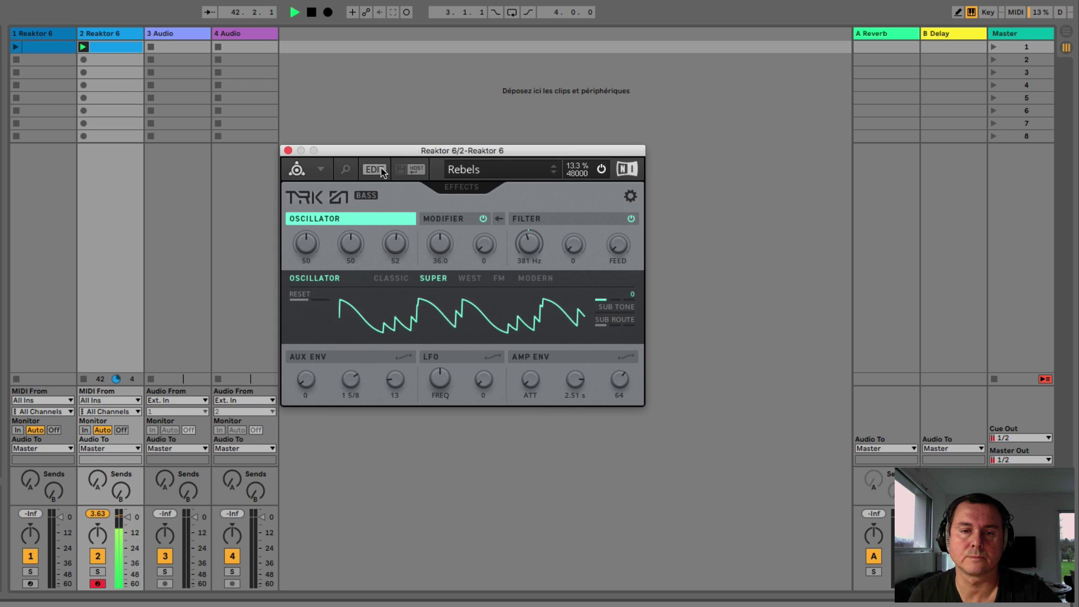
click(554, 173)
click(555, 174)
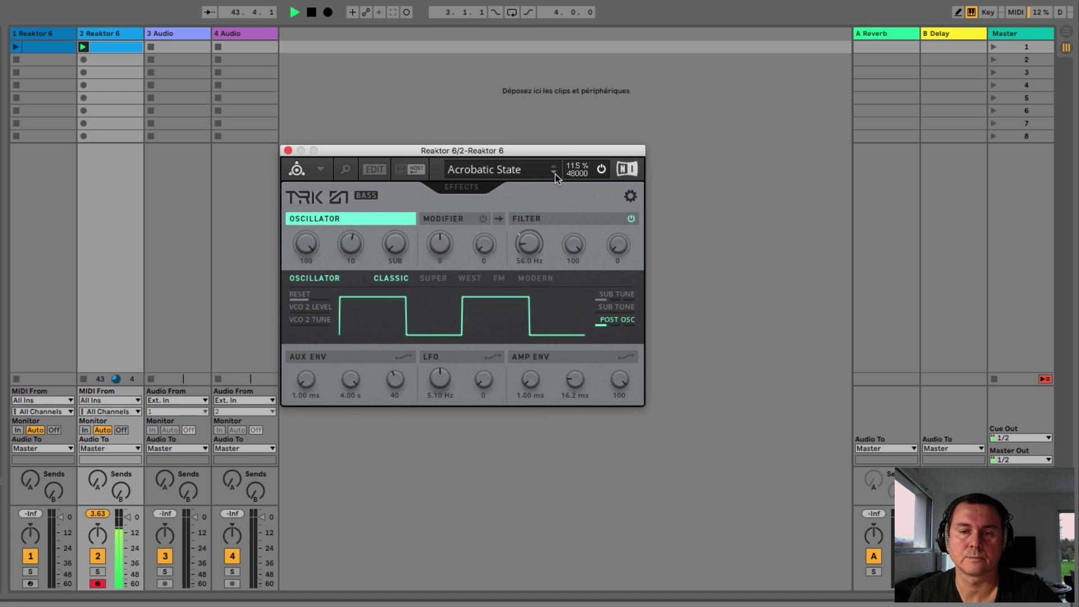
click(555, 174)
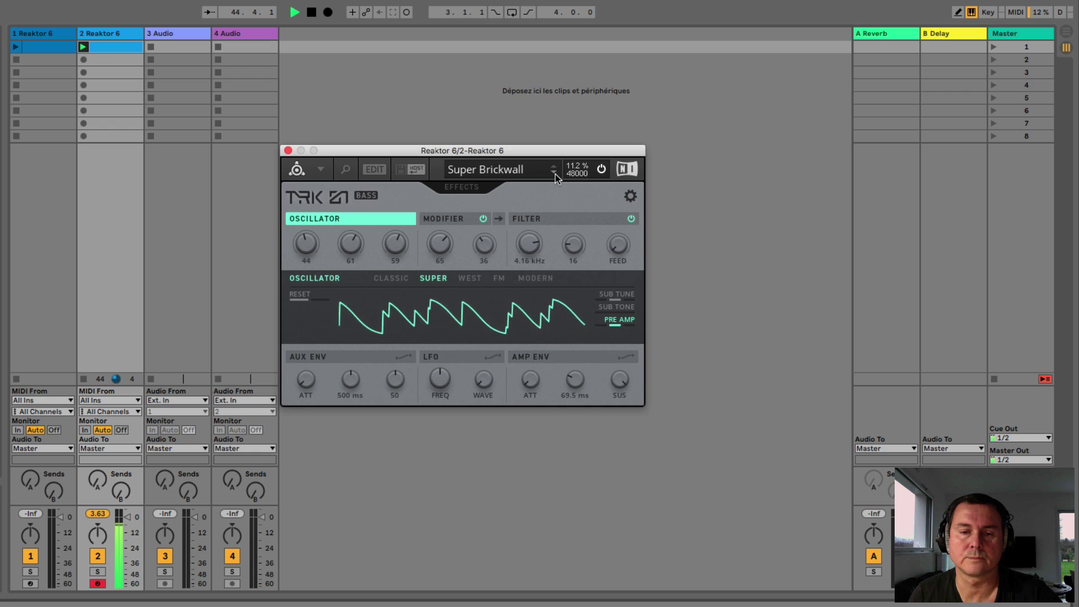
click(555, 175)
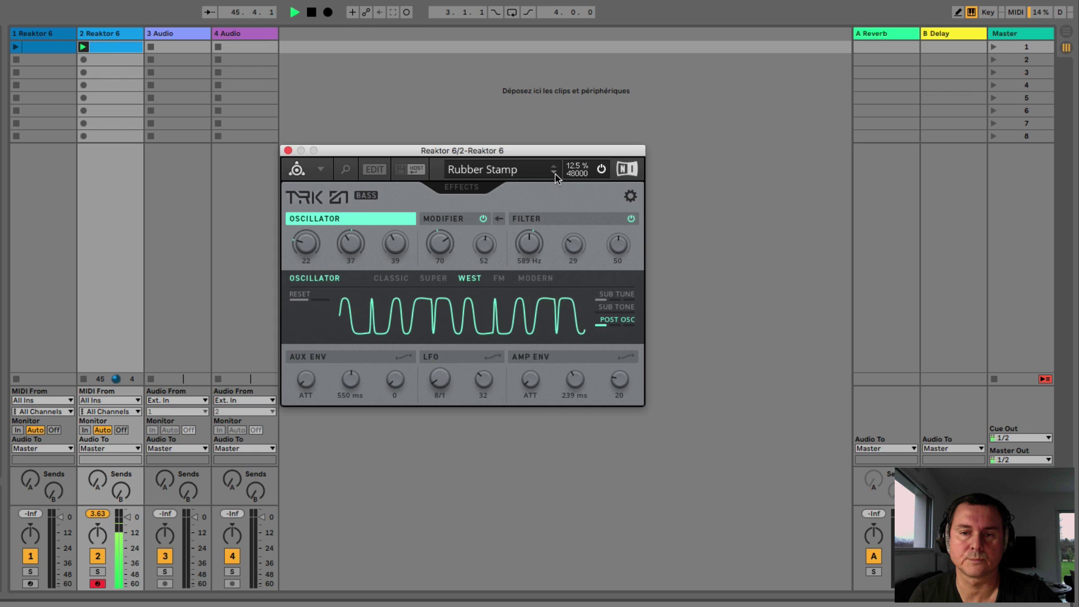
click(555, 174)
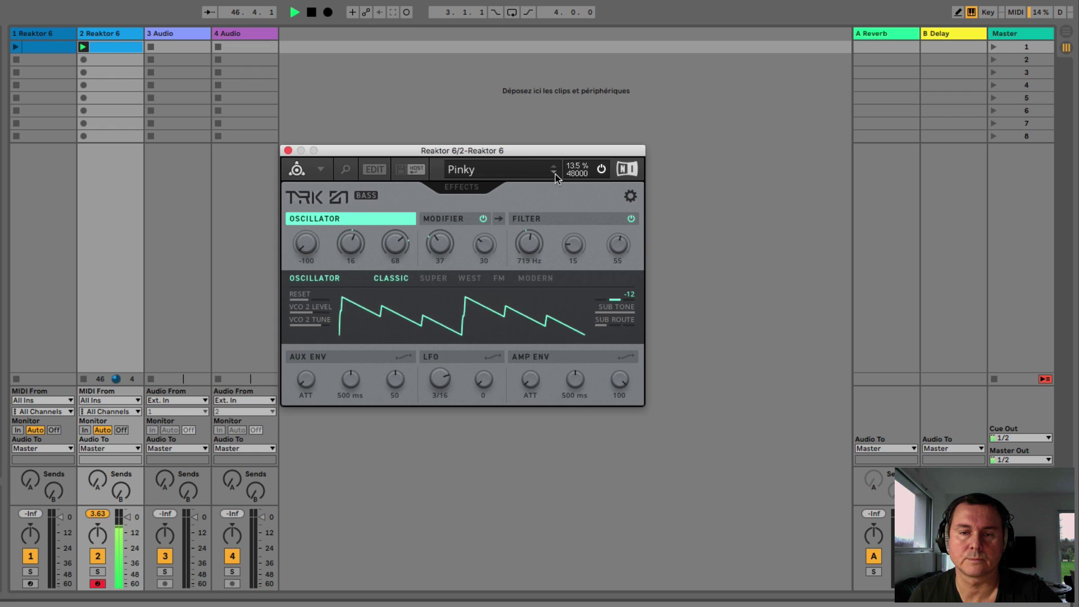
click(556, 175)
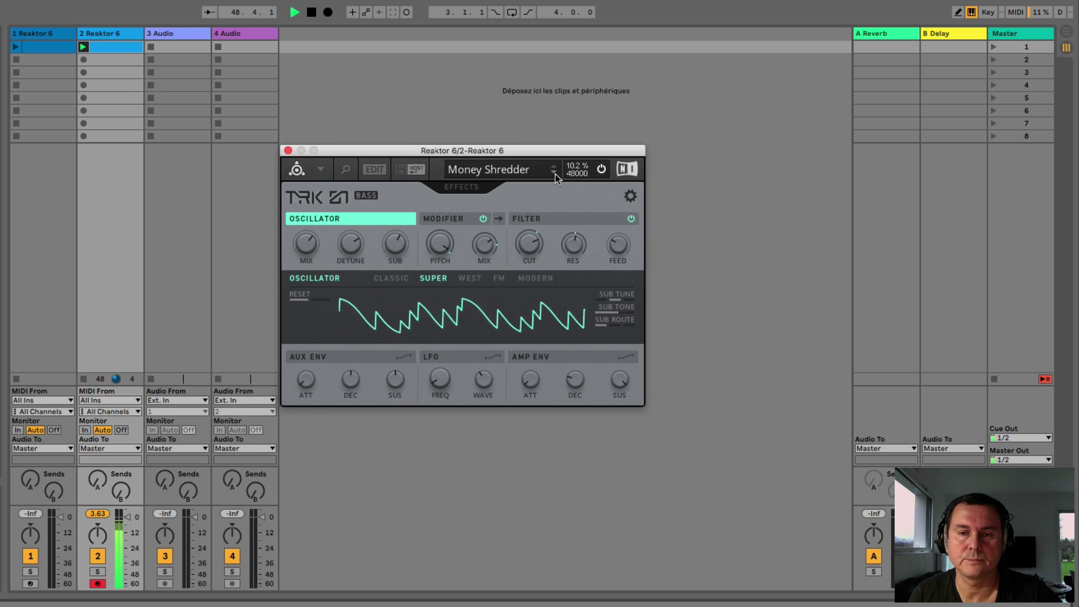
click(555, 175)
click(556, 175)
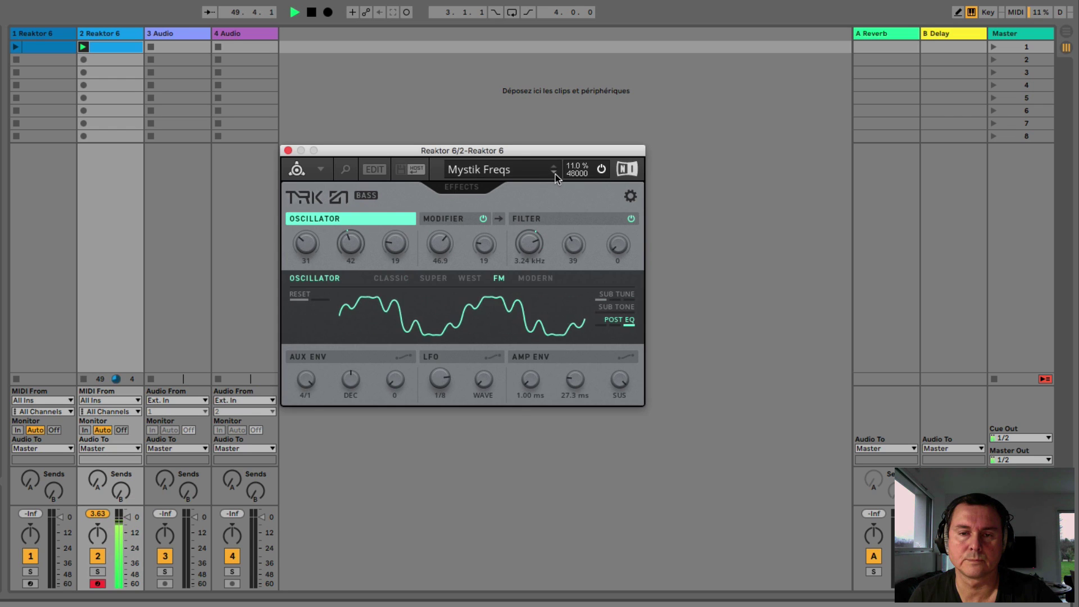
click(556, 175)
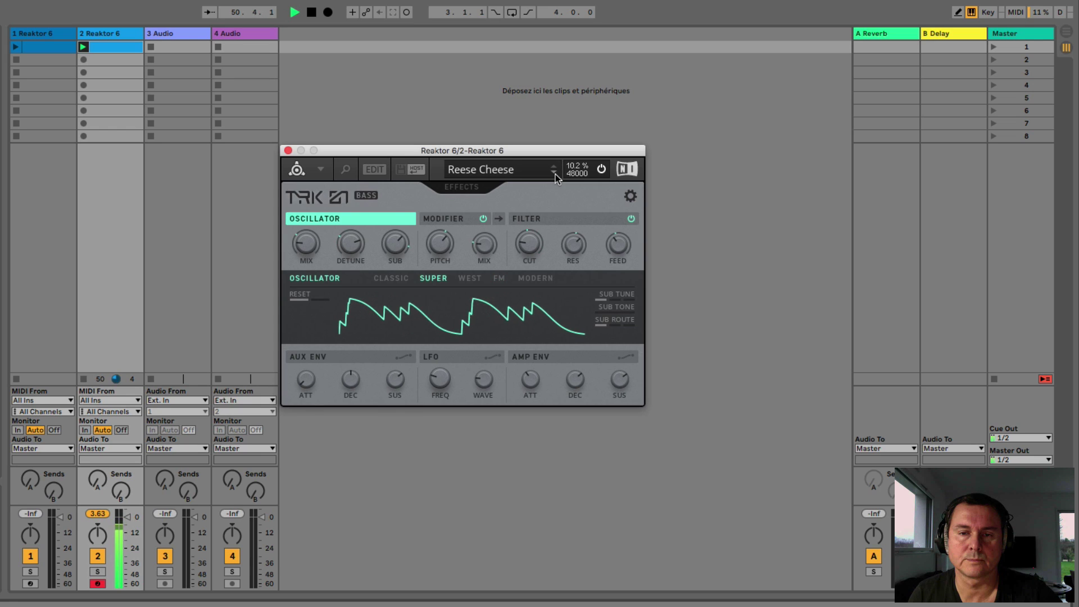
click(556, 175)
click(556, 175)
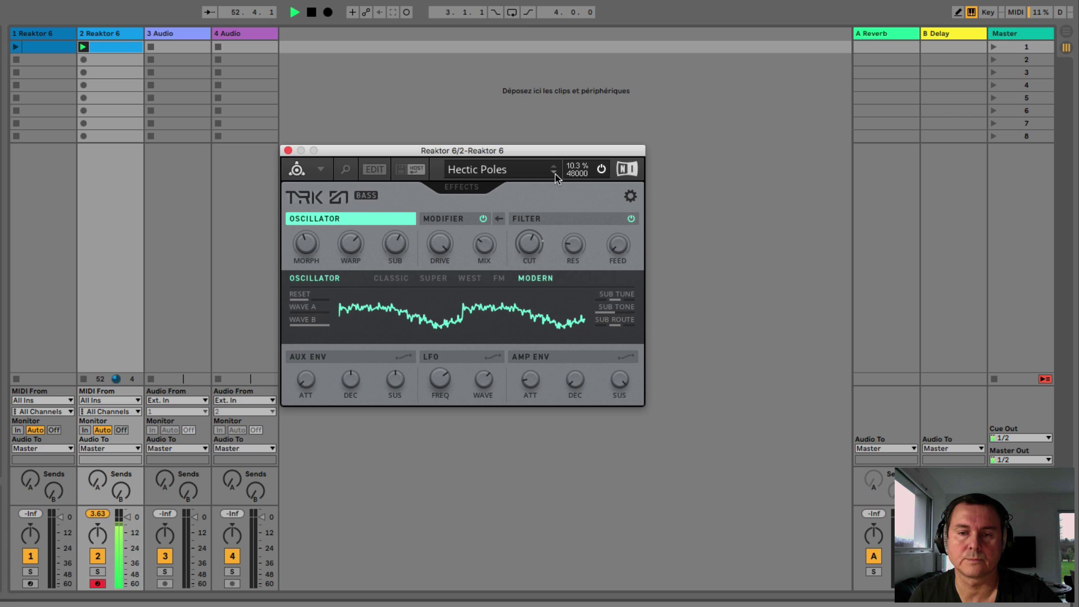
click(556, 175)
click(556, 175)
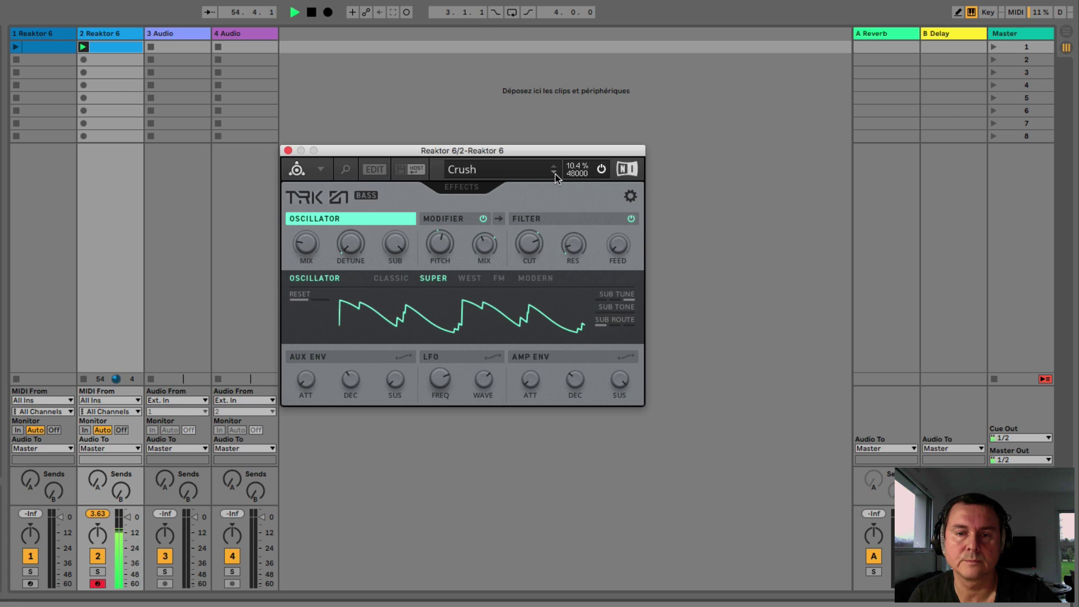
click(555, 174)
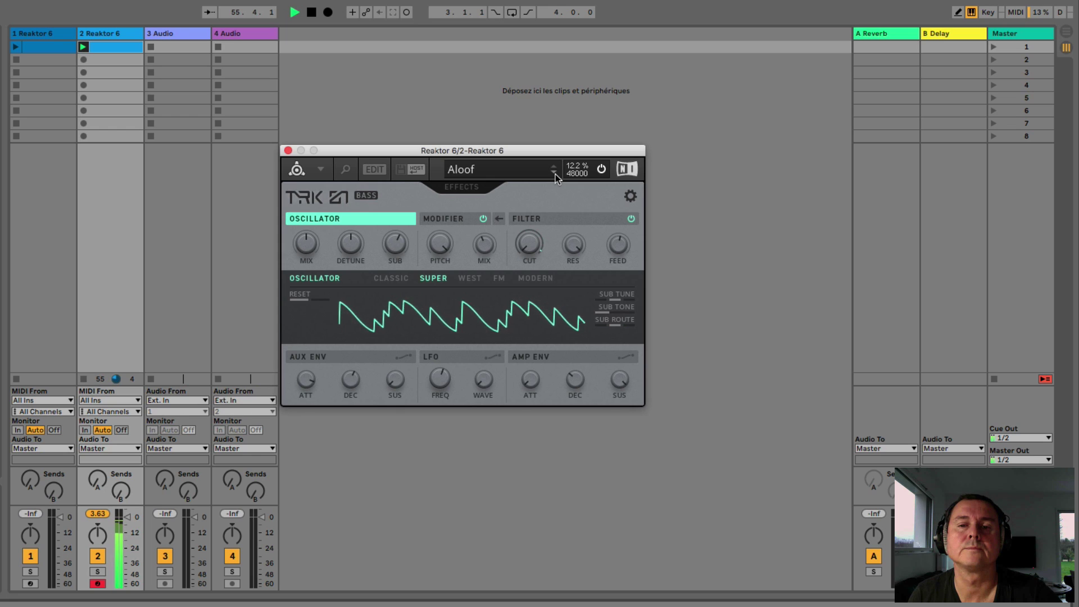
click(556, 174)
click(556, 174)
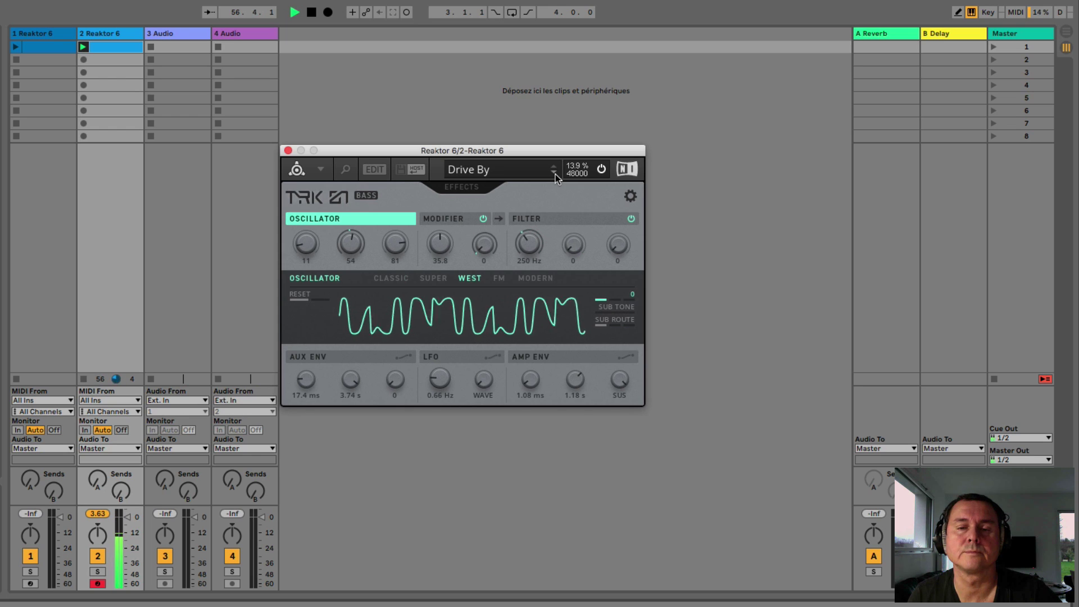
click(556, 174)
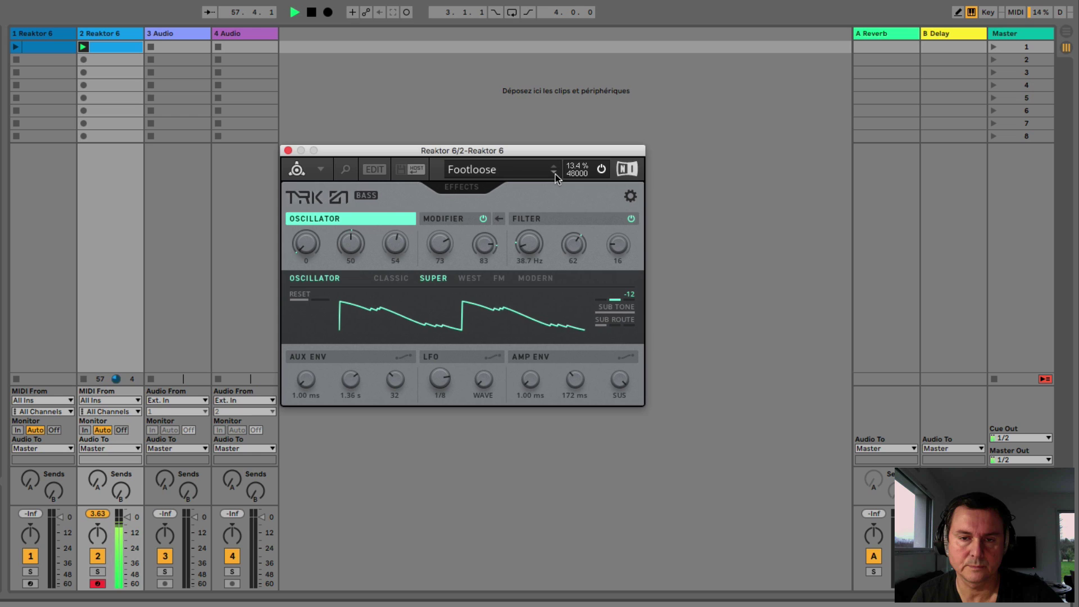
click(556, 174)
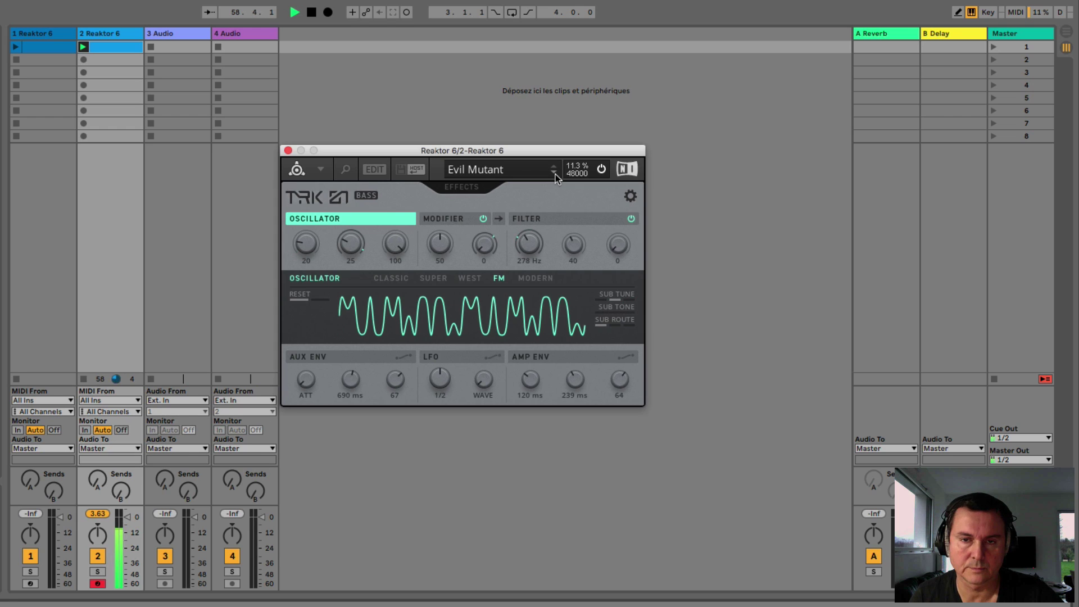
- Audition the Distorted bank's Helix Twist preset, and load Portasub from the Sub bank
click(555, 175)
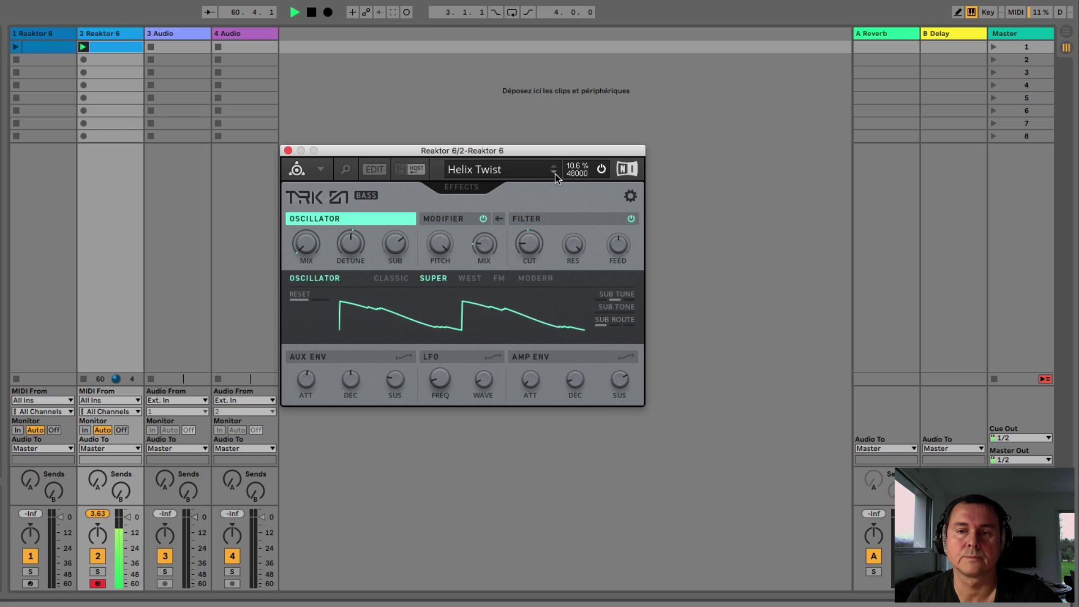
click(503, 170)
mouse_move(507, 204)
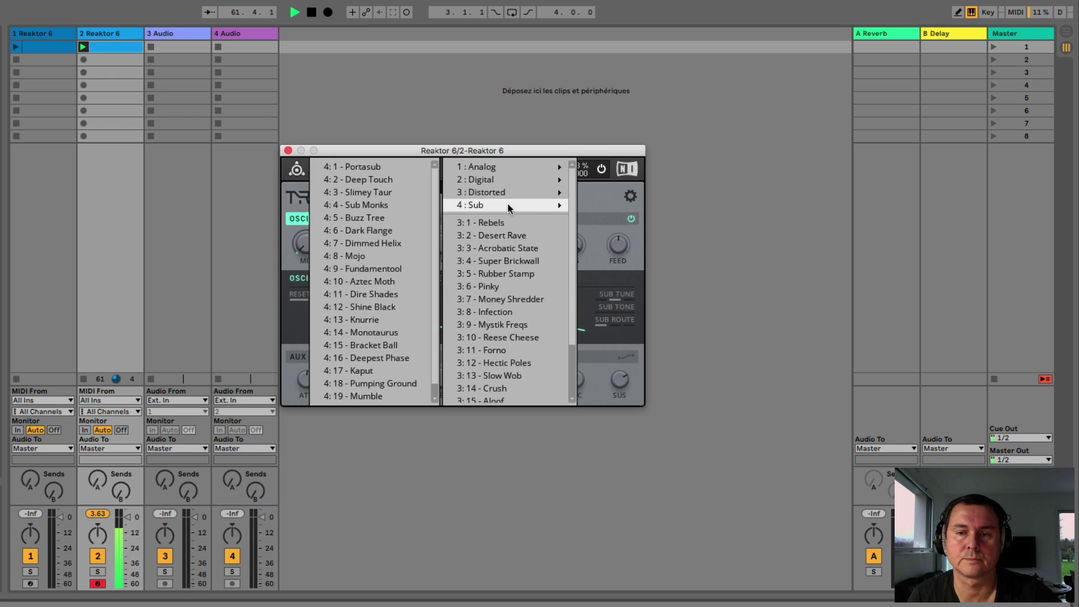
click(382, 168)
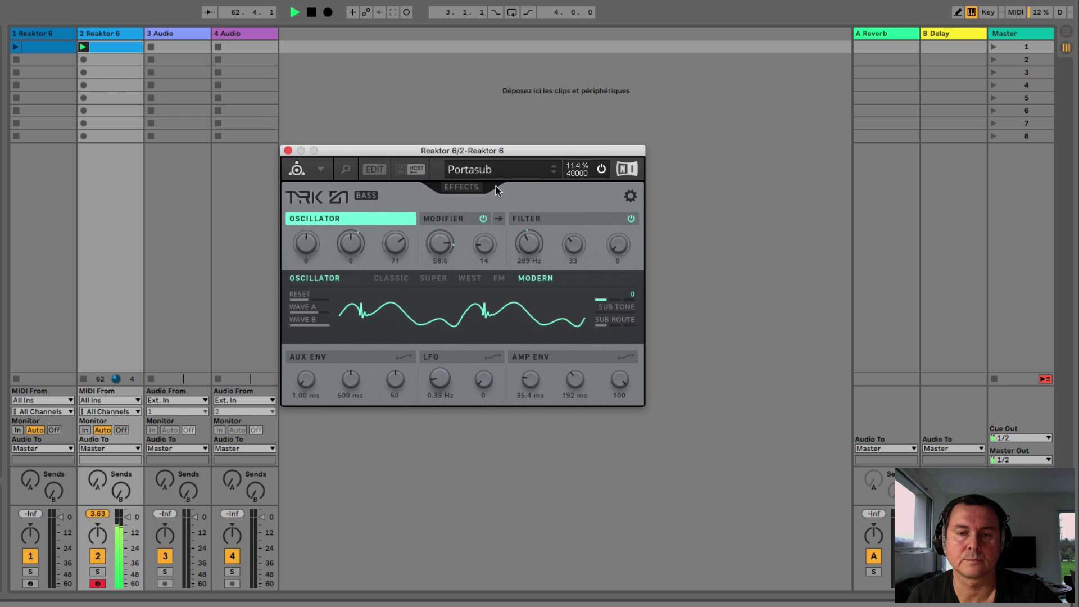
- Audition the Sub bank's presets one after another during playback, from Deep Touch through Mojo and Kaput to Slippery Tweak
click(554, 174)
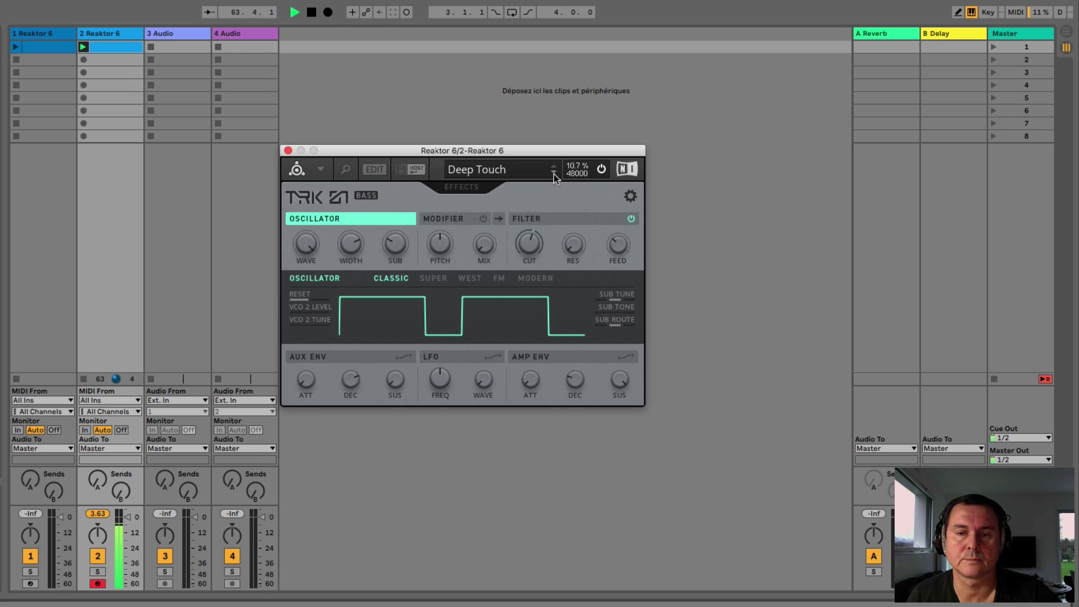
click(554, 174)
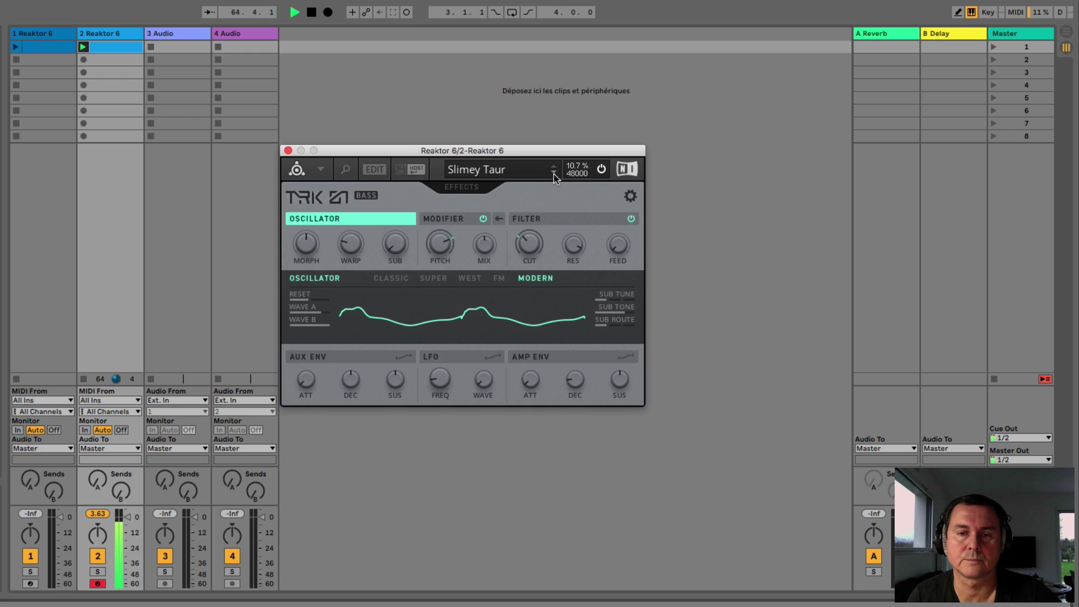
click(554, 175)
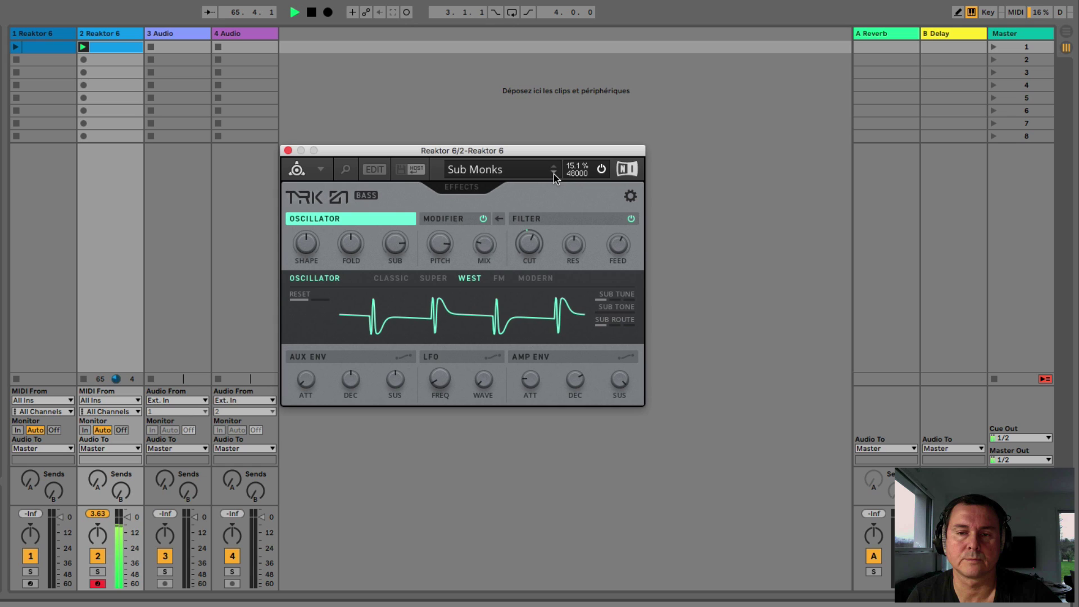
click(554, 175)
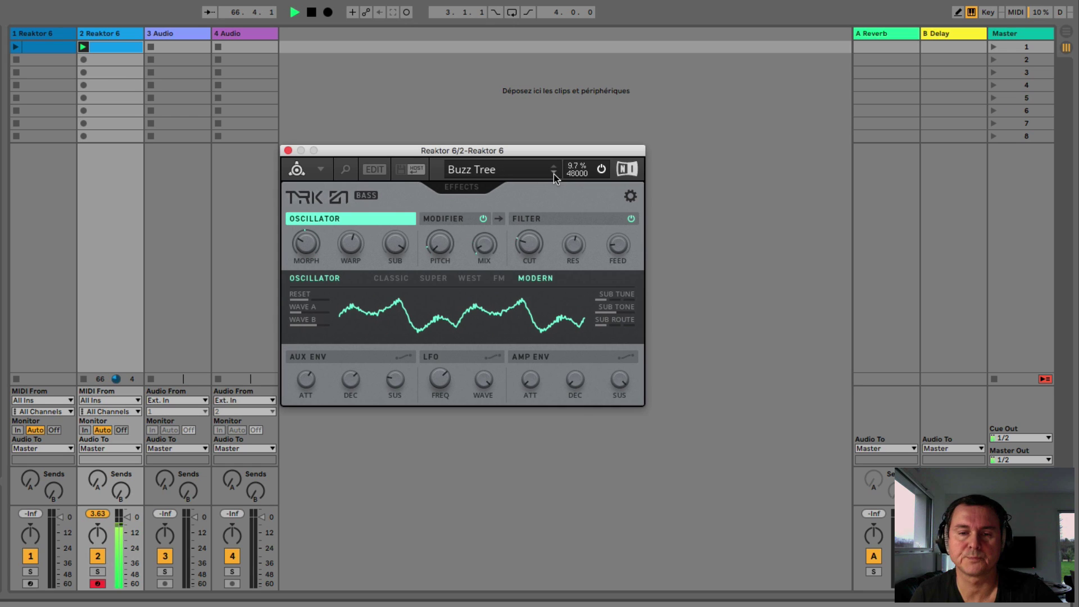
click(553, 175)
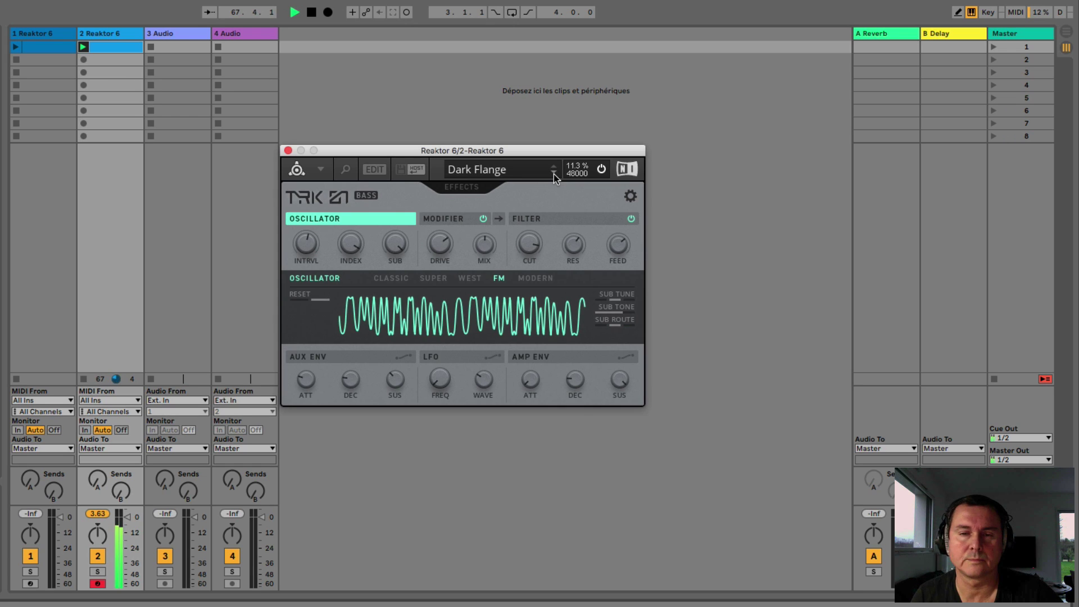
click(554, 175)
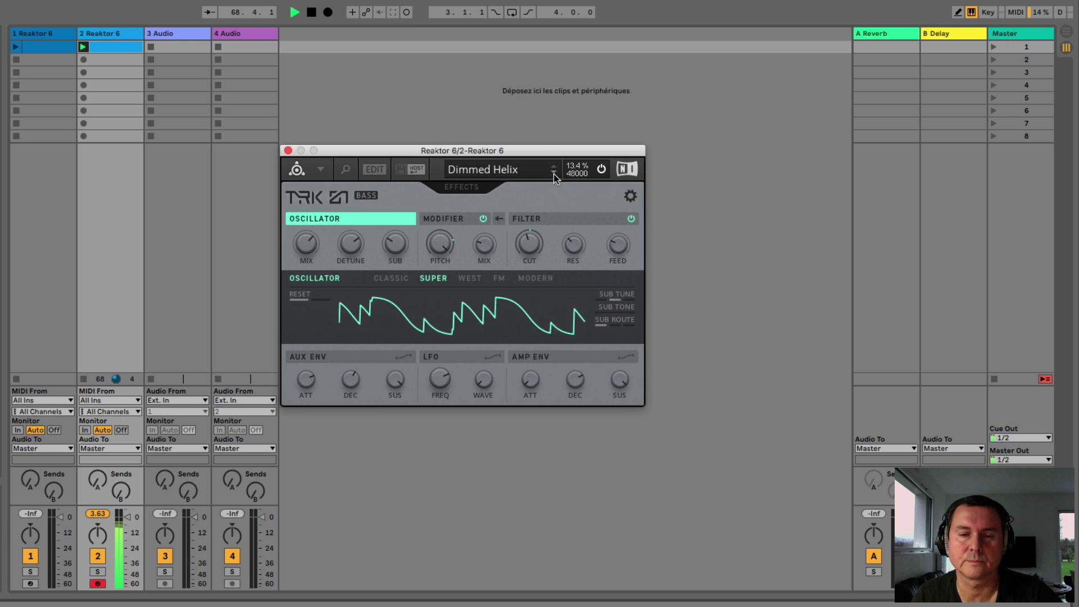
click(554, 174)
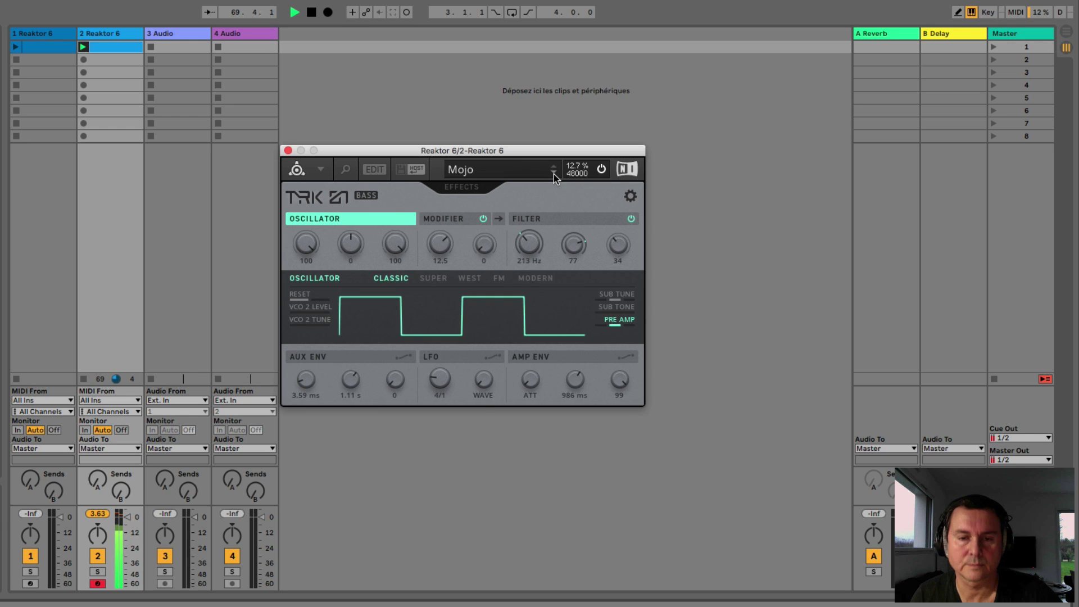
click(555, 174)
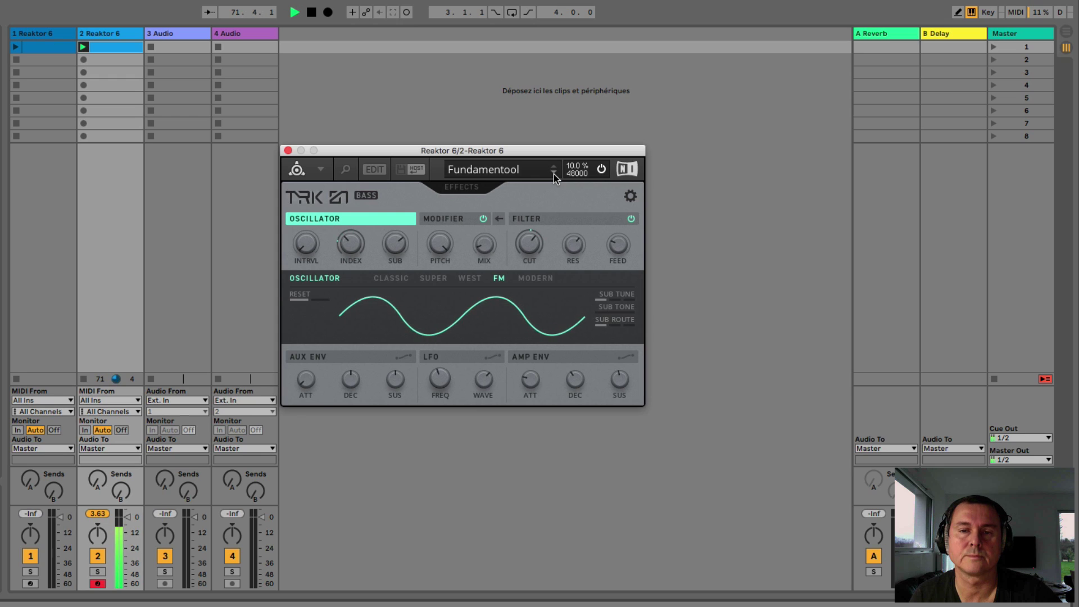
click(554, 174)
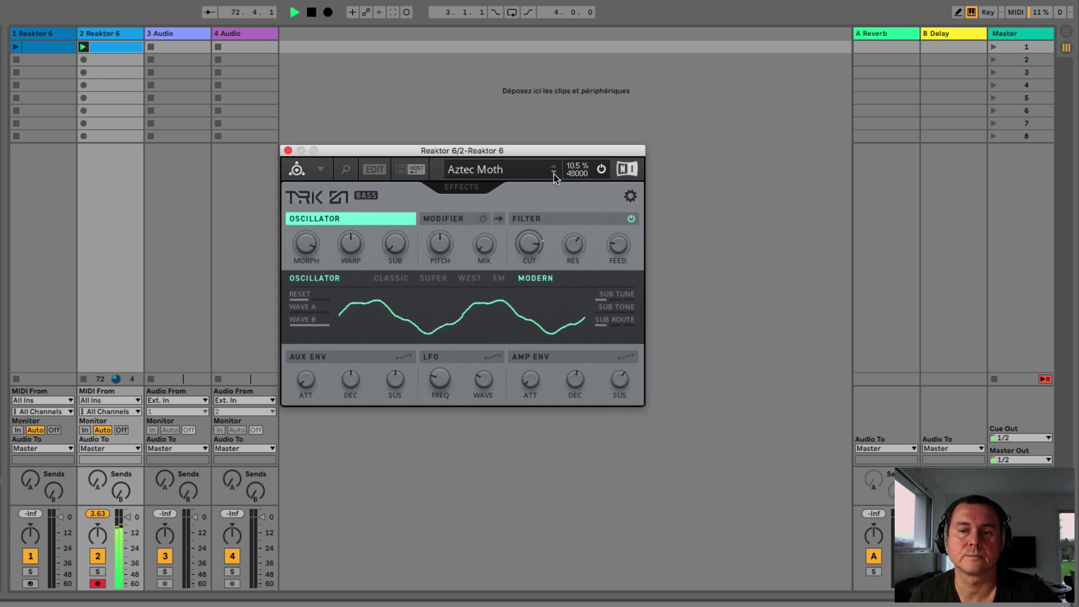
click(554, 175)
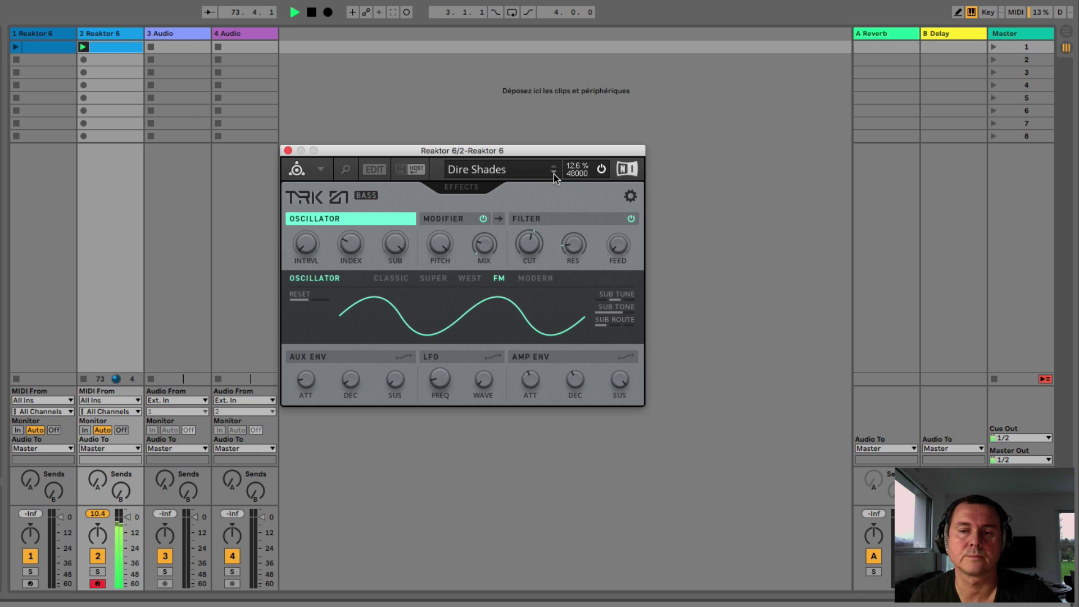
click(554, 175)
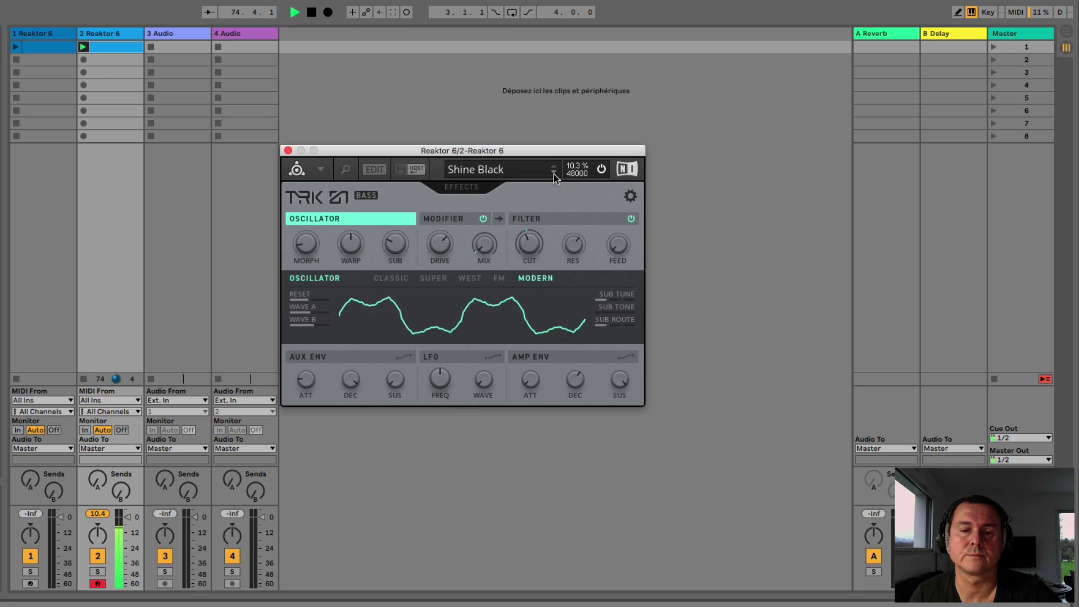
click(554, 174)
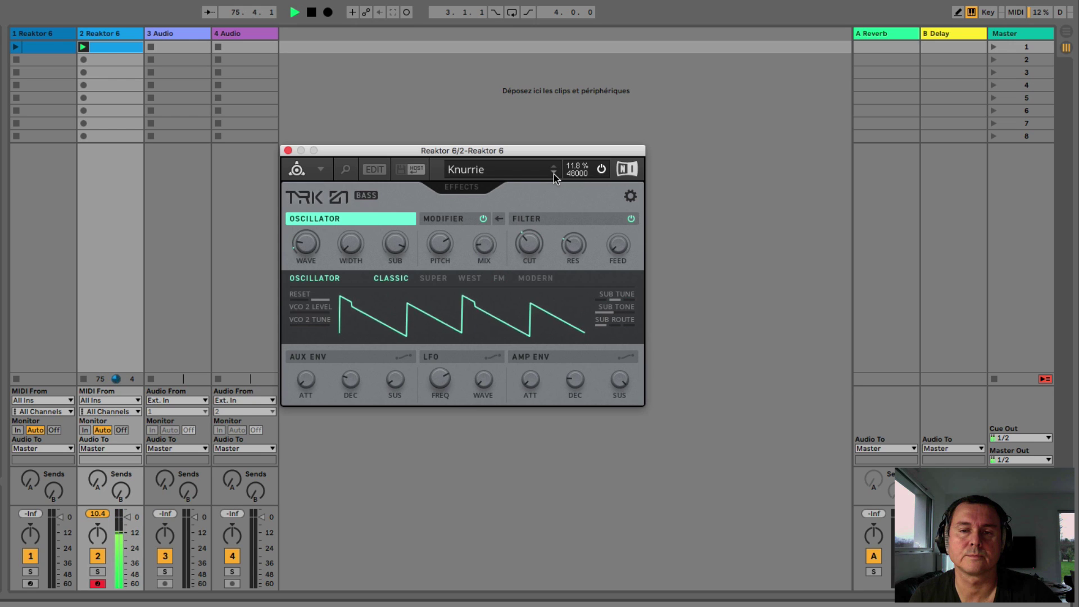
click(553, 174)
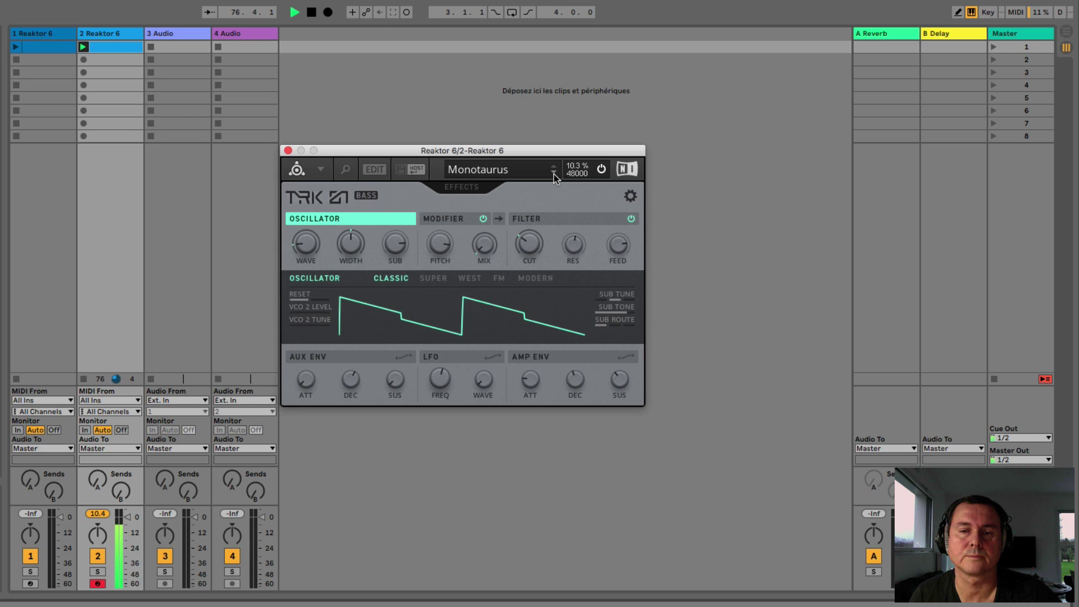
click(555, 175)
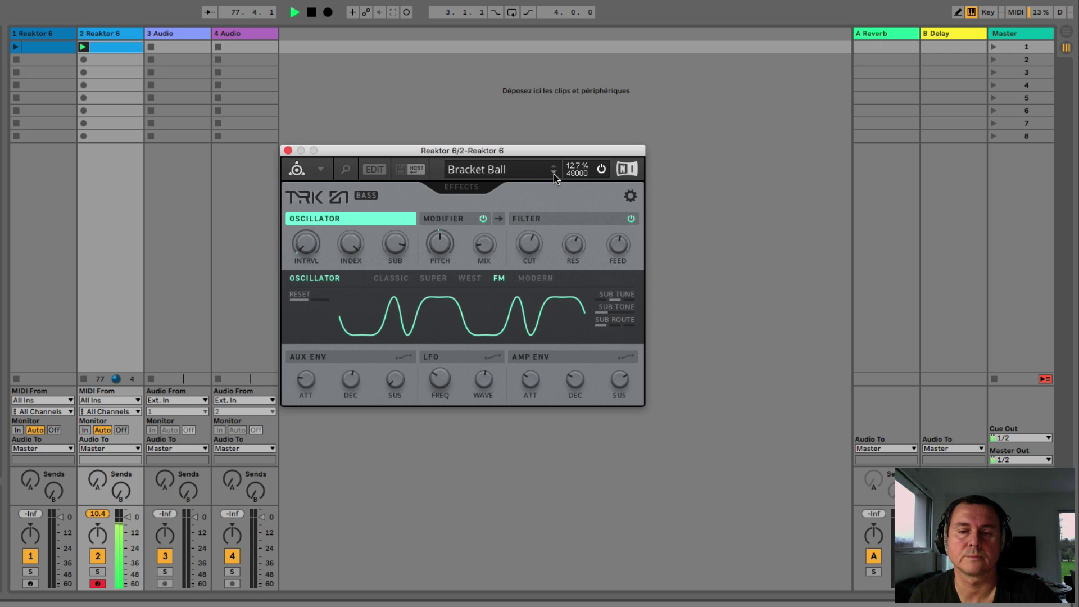
click(555, 178)
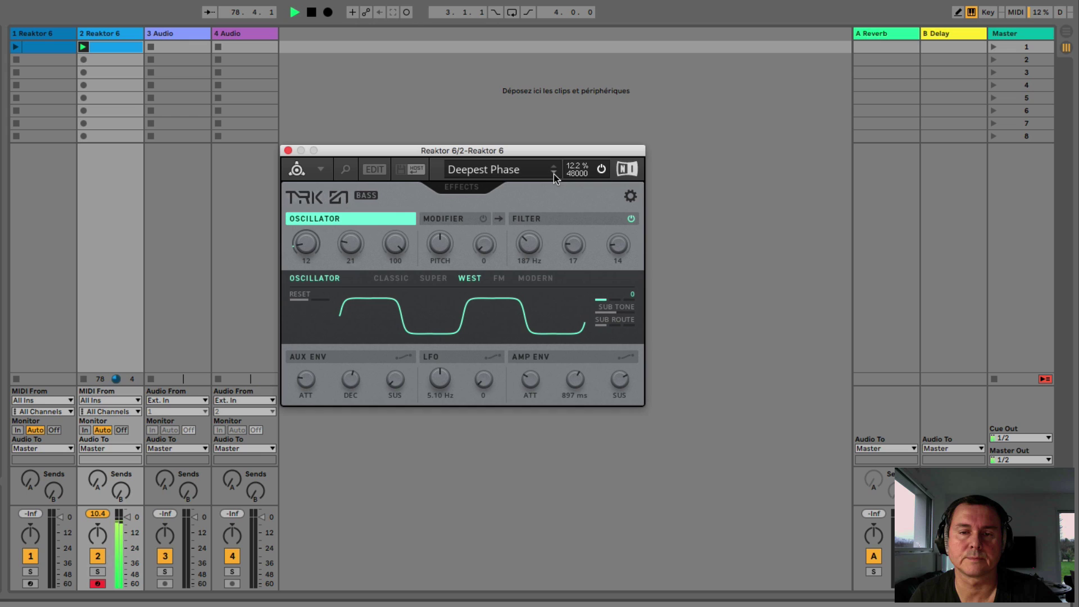
click(555, 178)
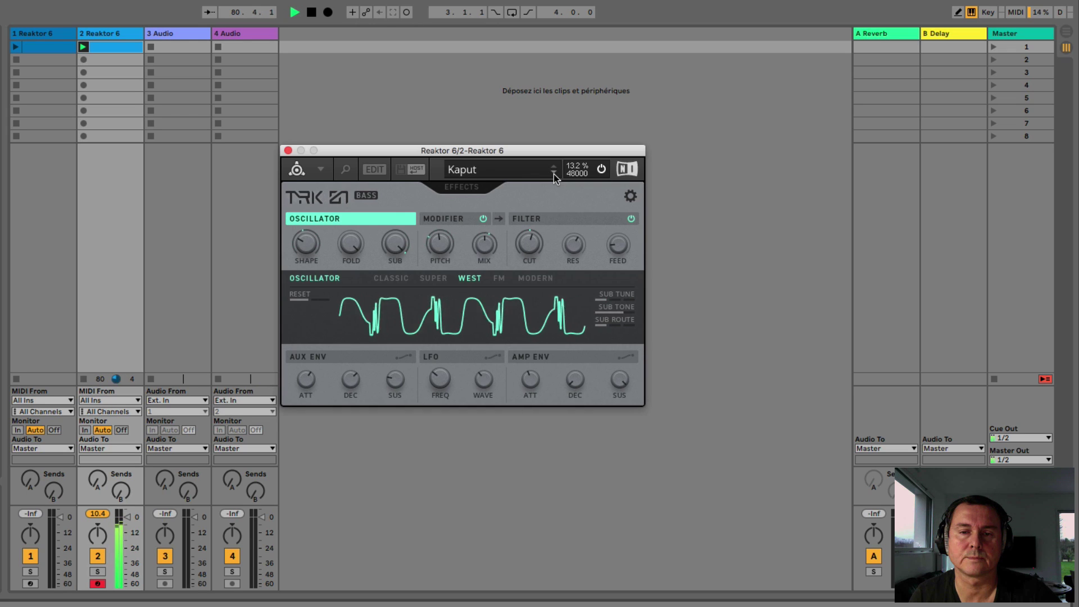
click(554, 177)
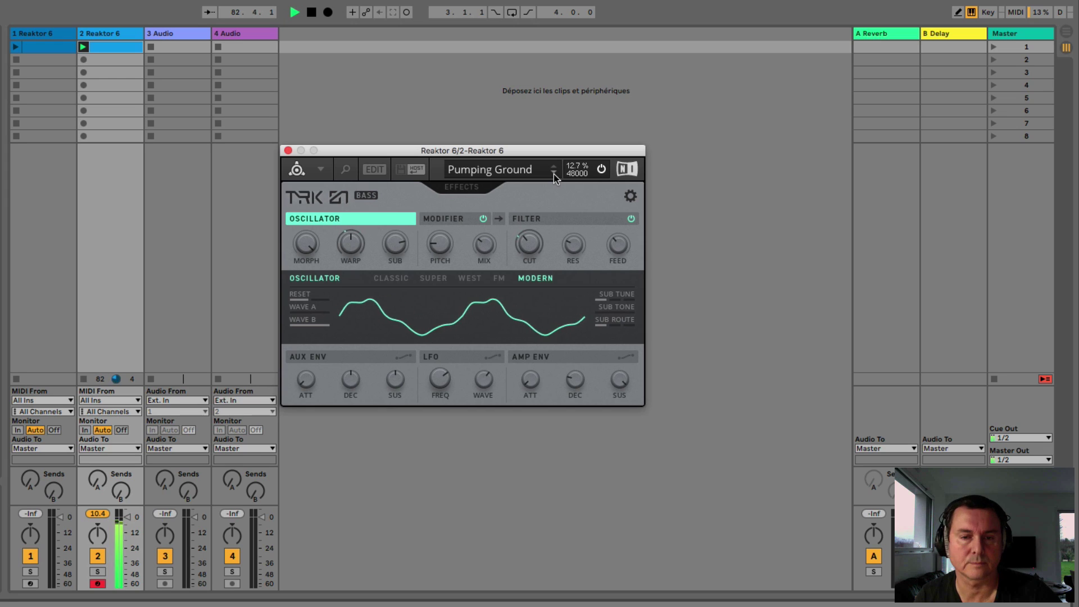
click(554, 175)
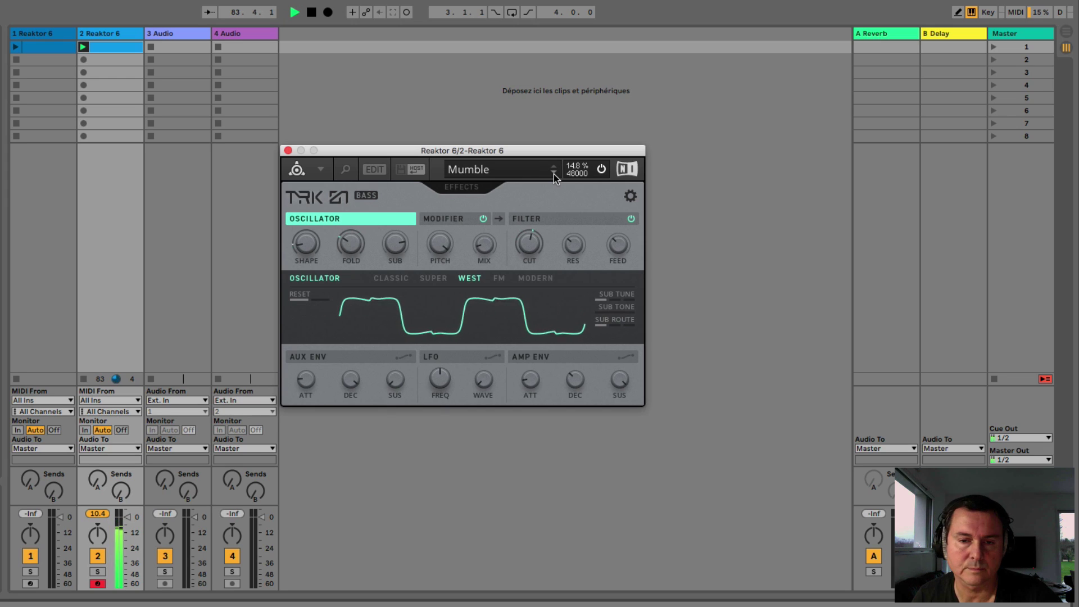
click(554, 174)
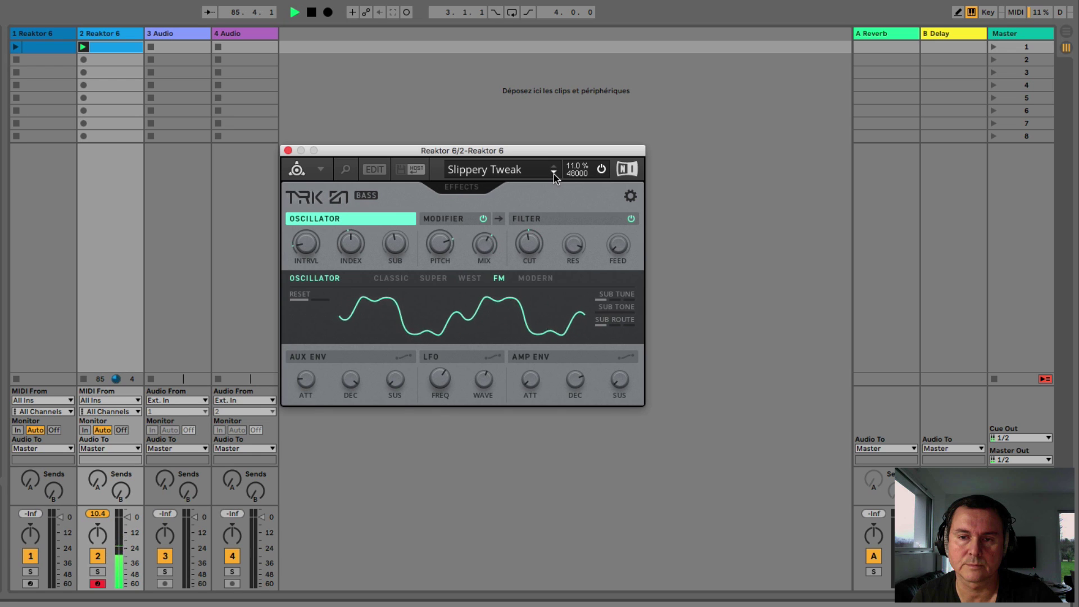
- Load the INIT - TRK01 Bass preset from the Analog bank and stop playback
click(514, 171)
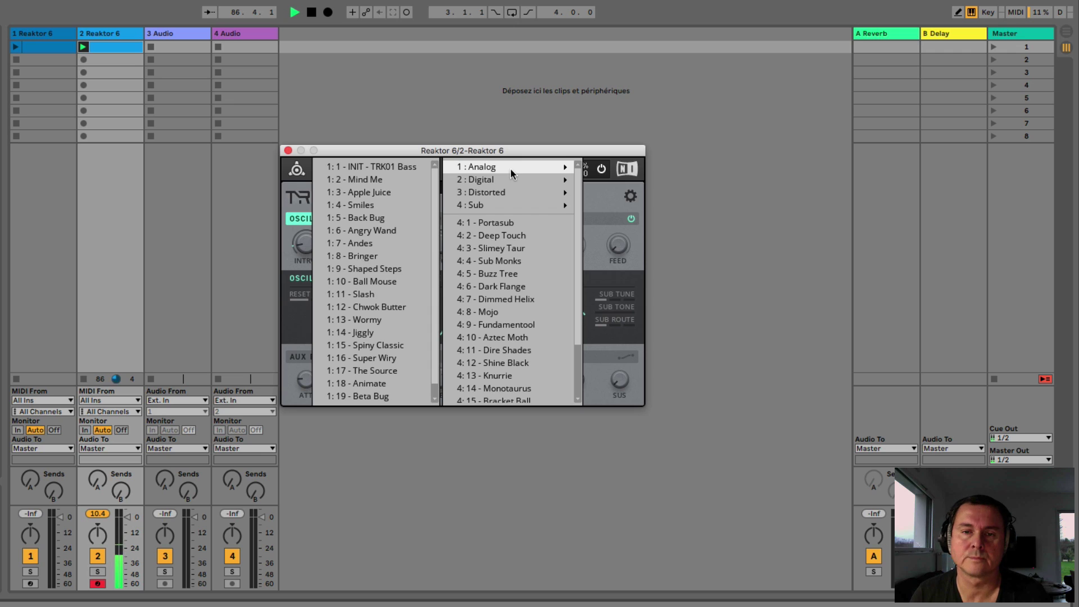
click(398, 166)
key(space)
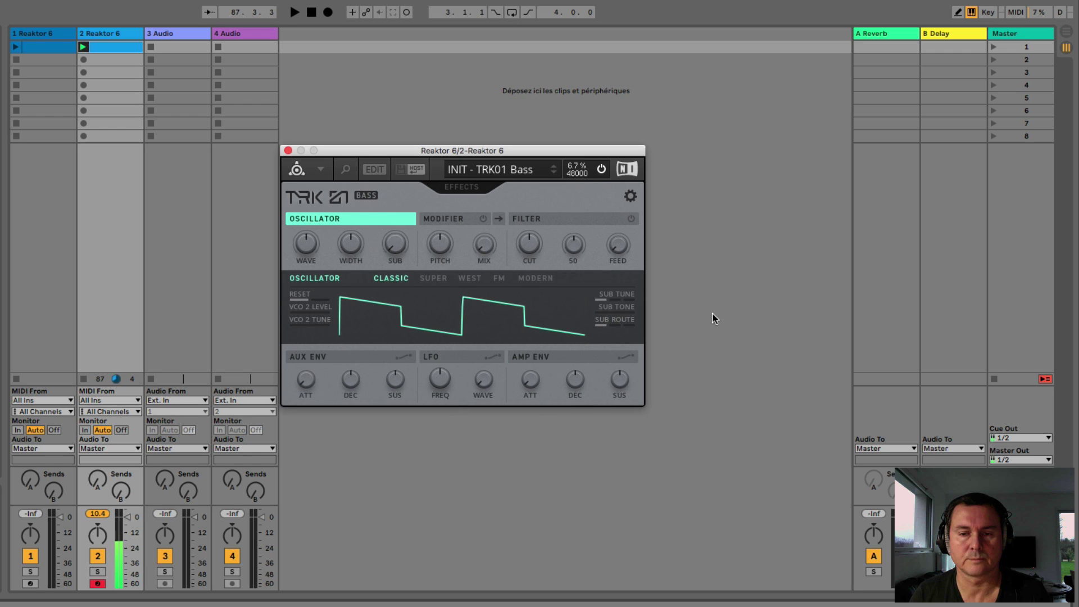